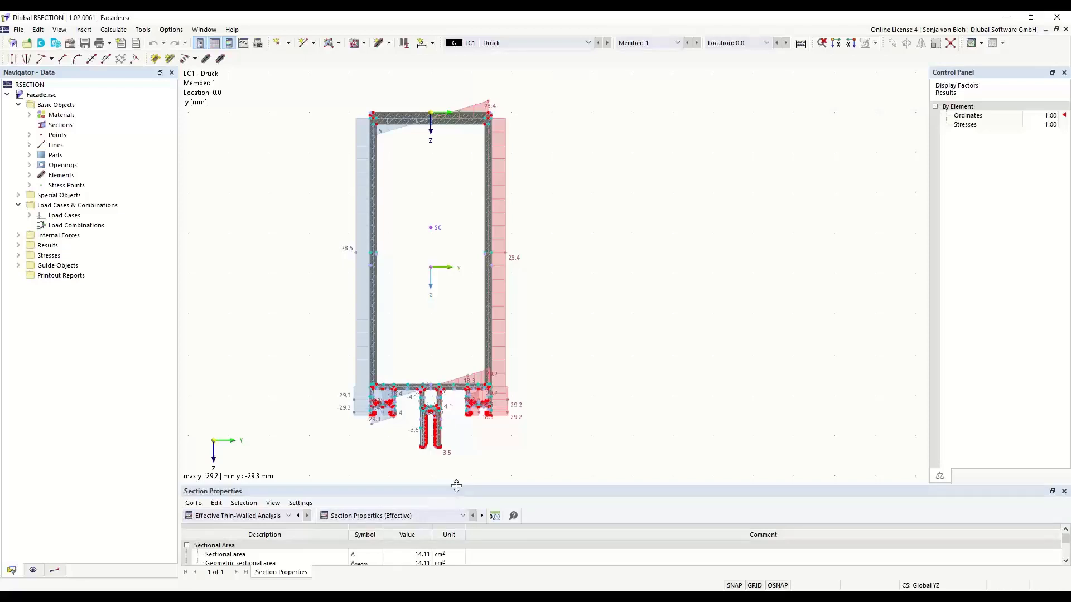
Enlarge the section properties table and look through the display, results and data views of the navigator
left_click_drag(456, 487, 472, 424)
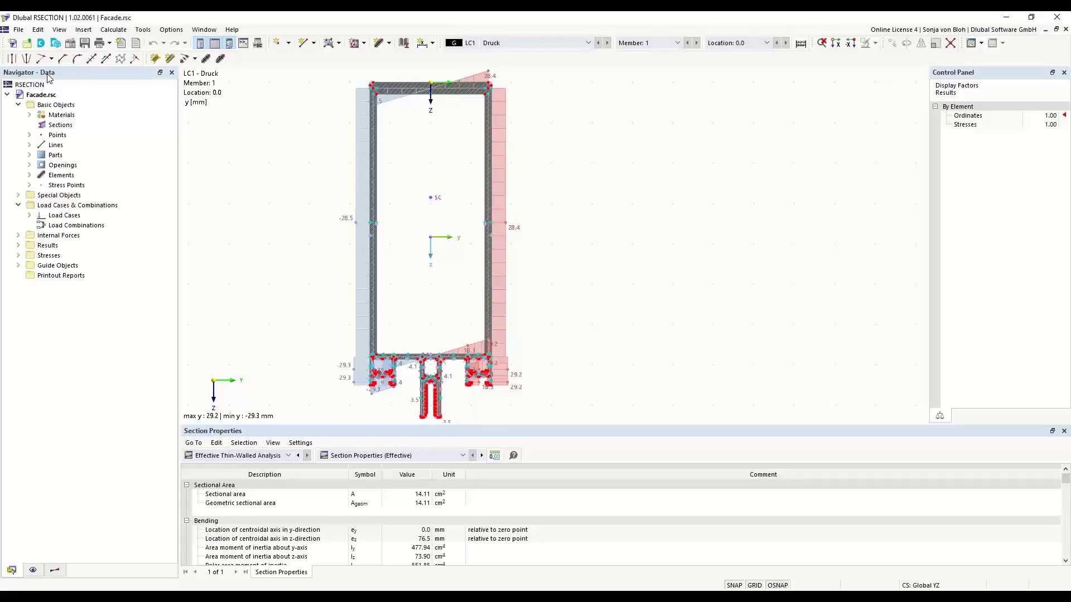
left_click(33, 571)
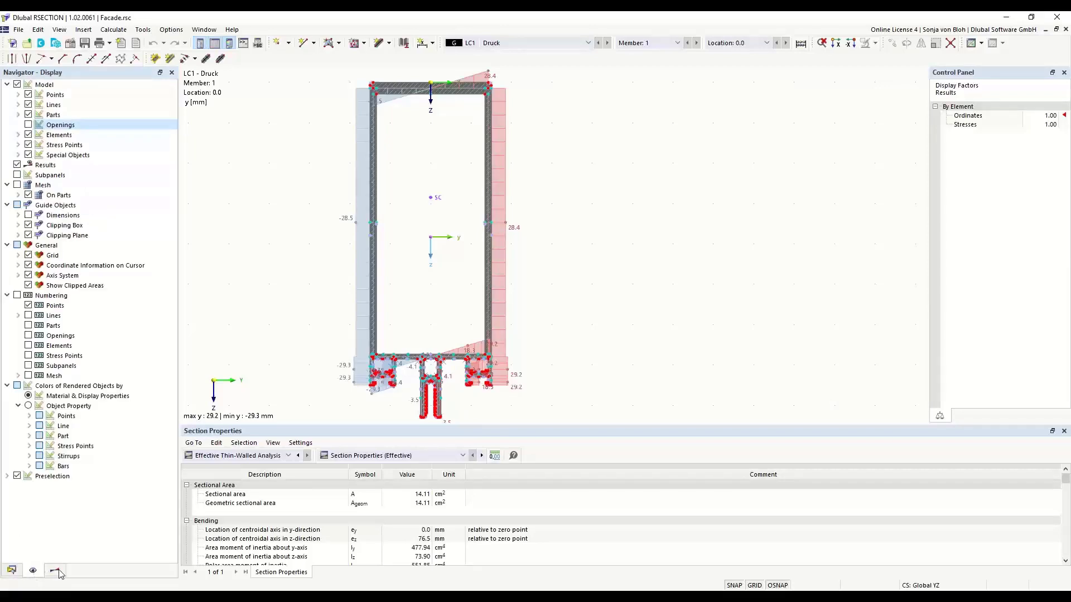
left_click(56, 570)
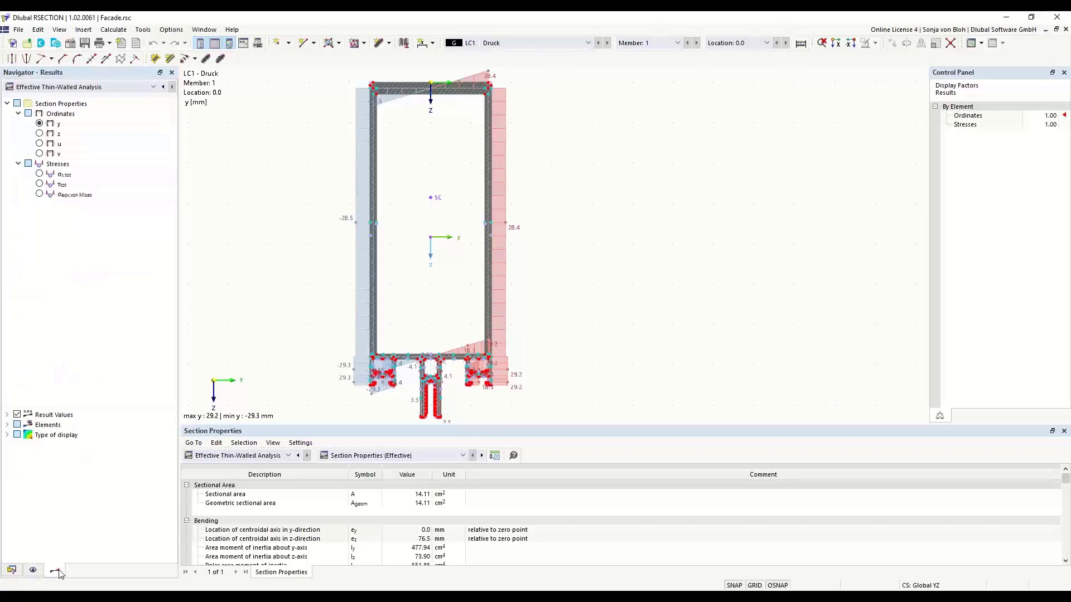
left_click(11, 570)
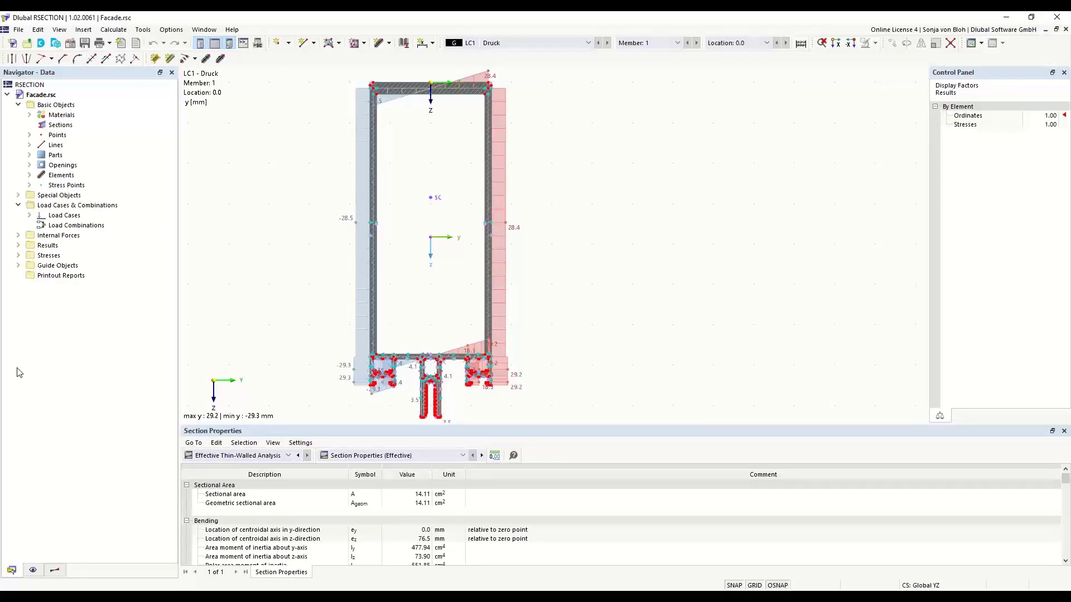
Expand the model's list of points and inspect the definition of point 3 without editing it
left_click(29, 135)
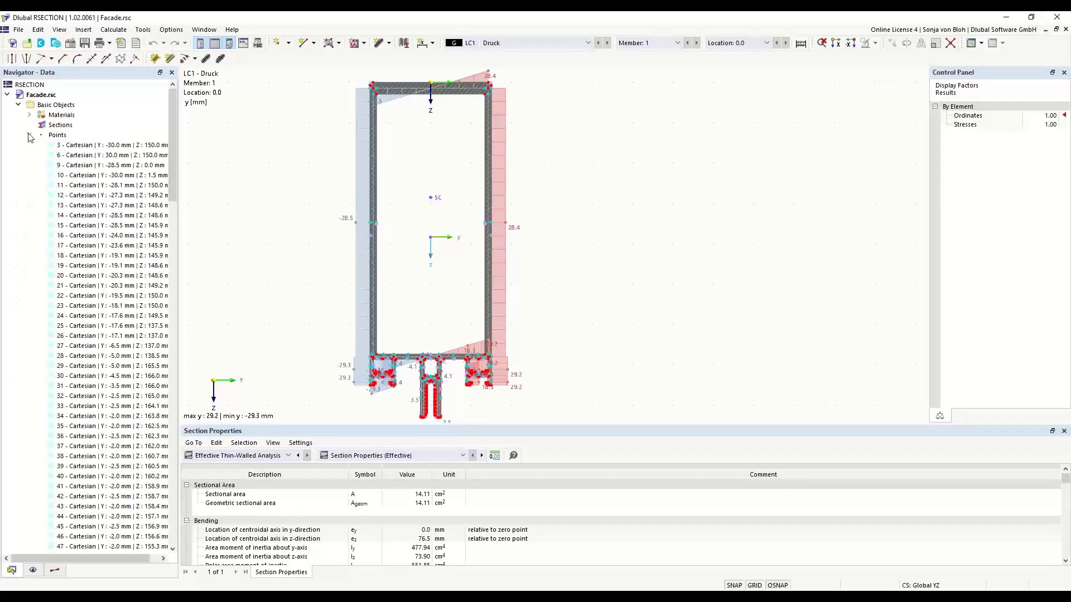
double_click(87, 147)
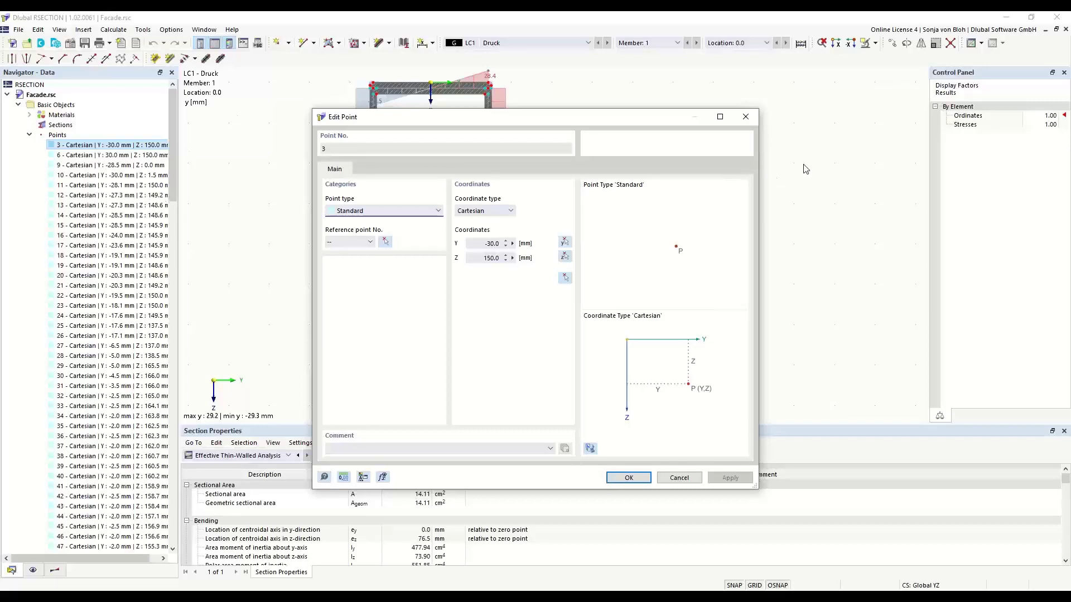
left_click(745, 117)
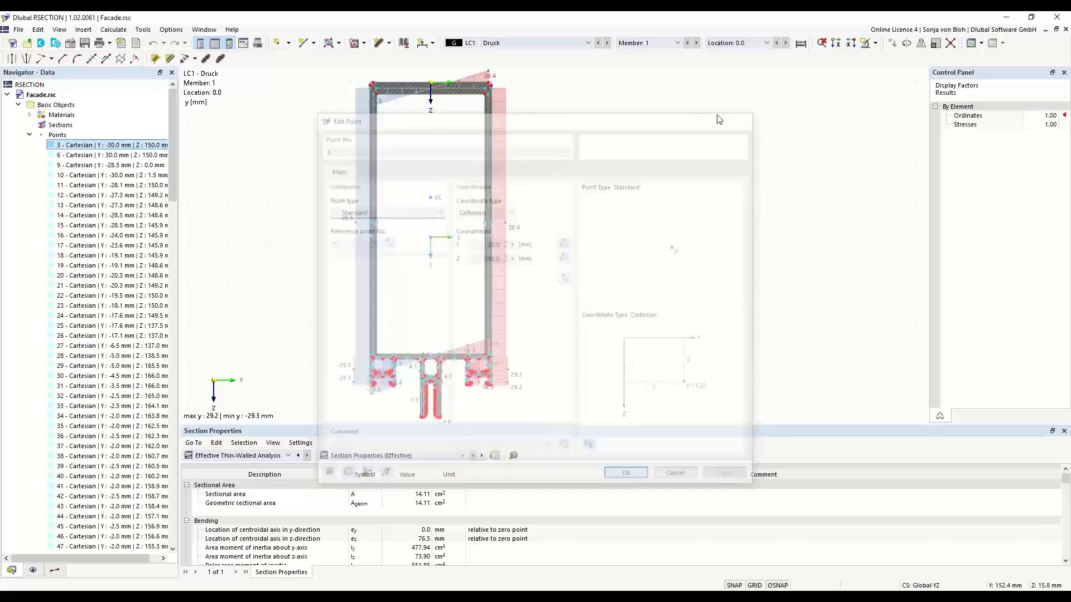
Review the available ways of creating a new point from the points category without creating one
right_click(61, 136)
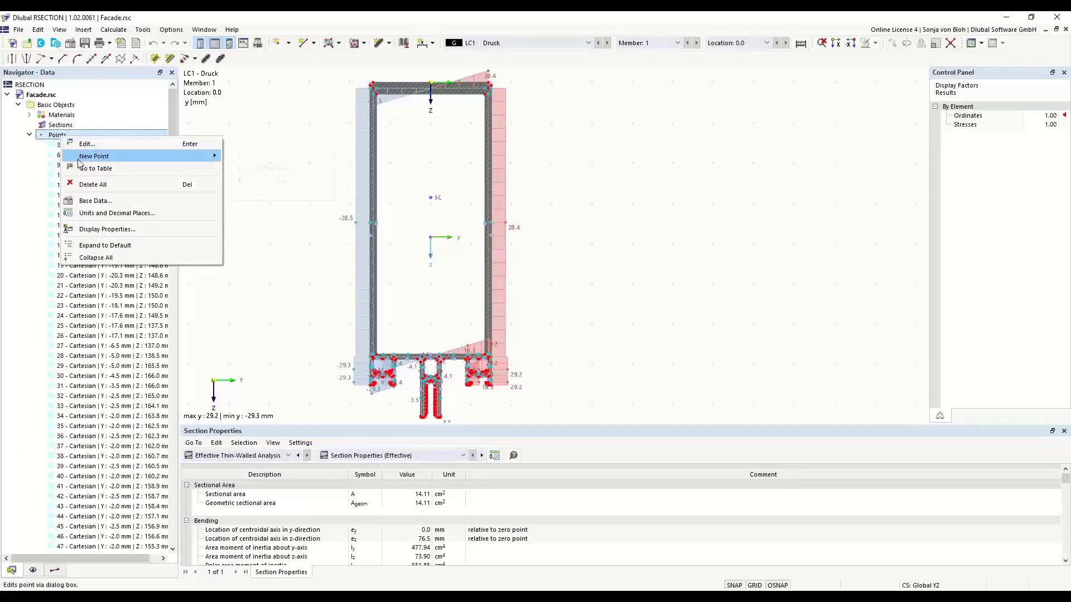
mouse_move(79, 159)
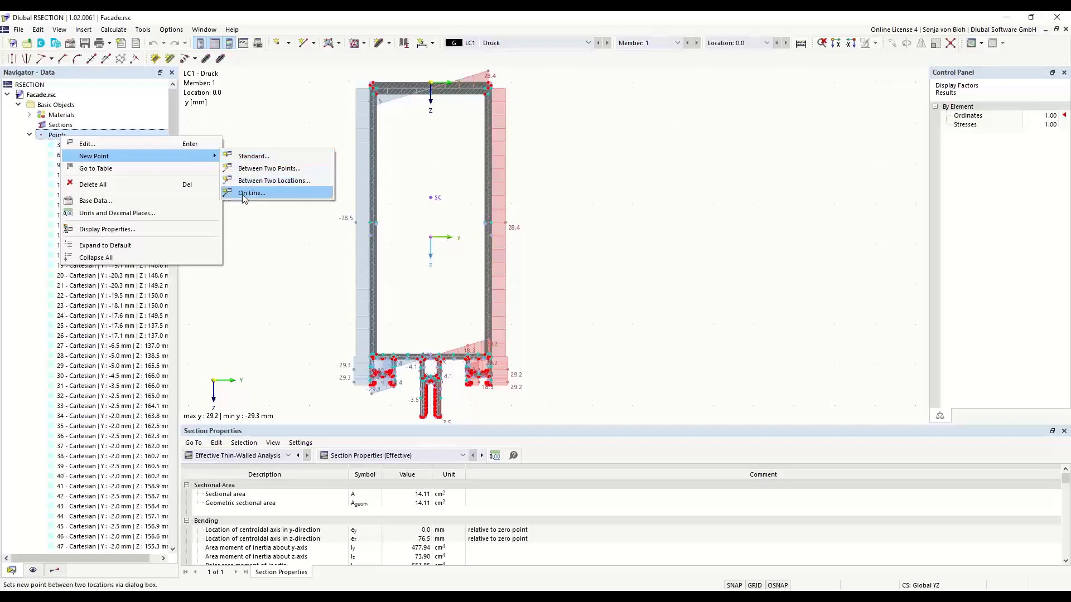
left_click(151, 473)
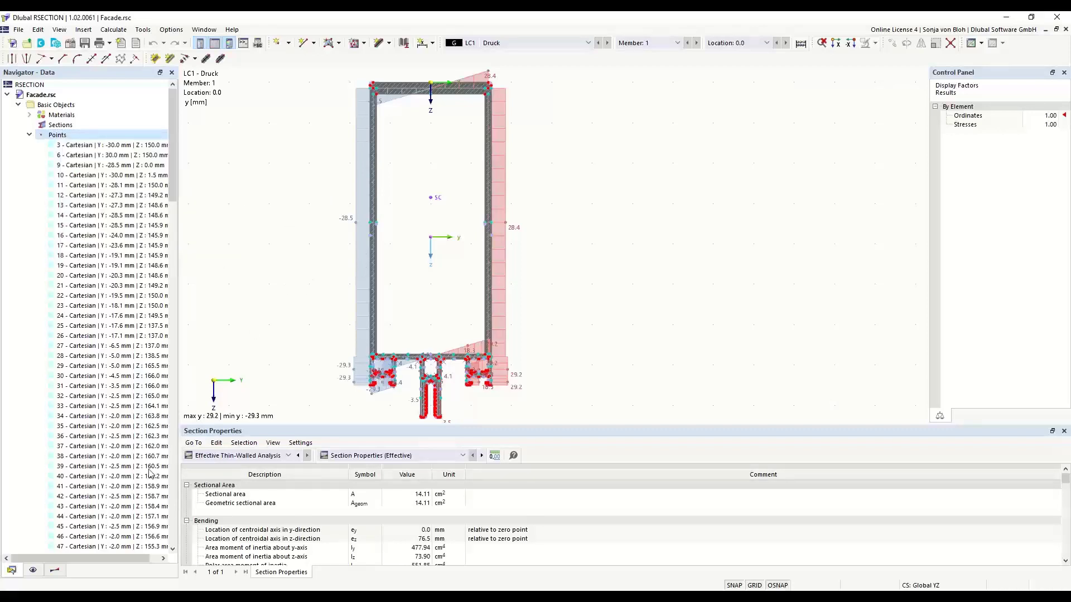
Turn the display of the model's points off and back on
left_click(33, 571)
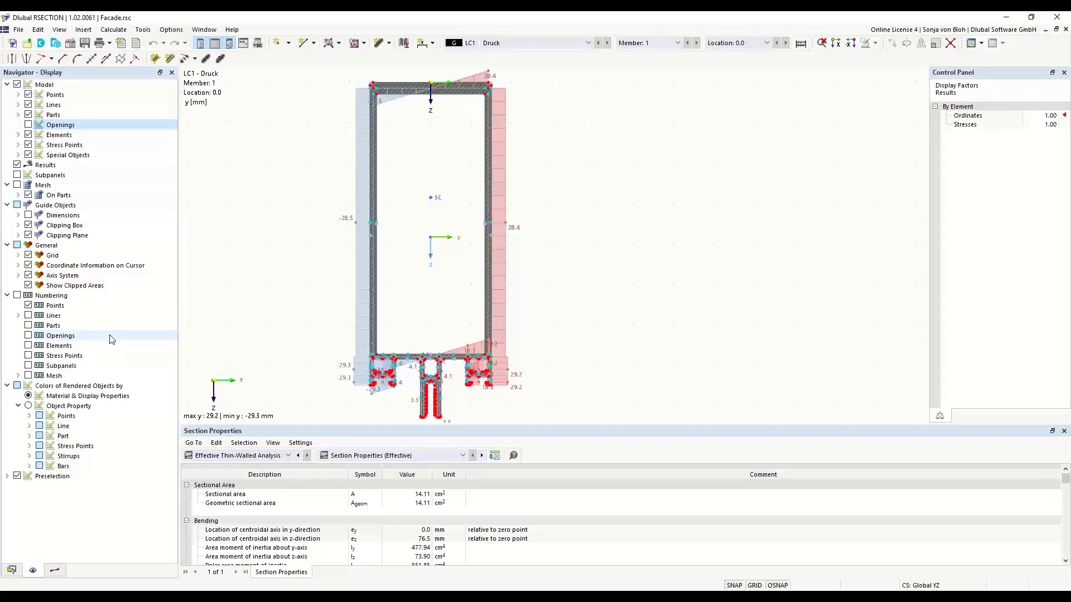
left_click(29, 96)
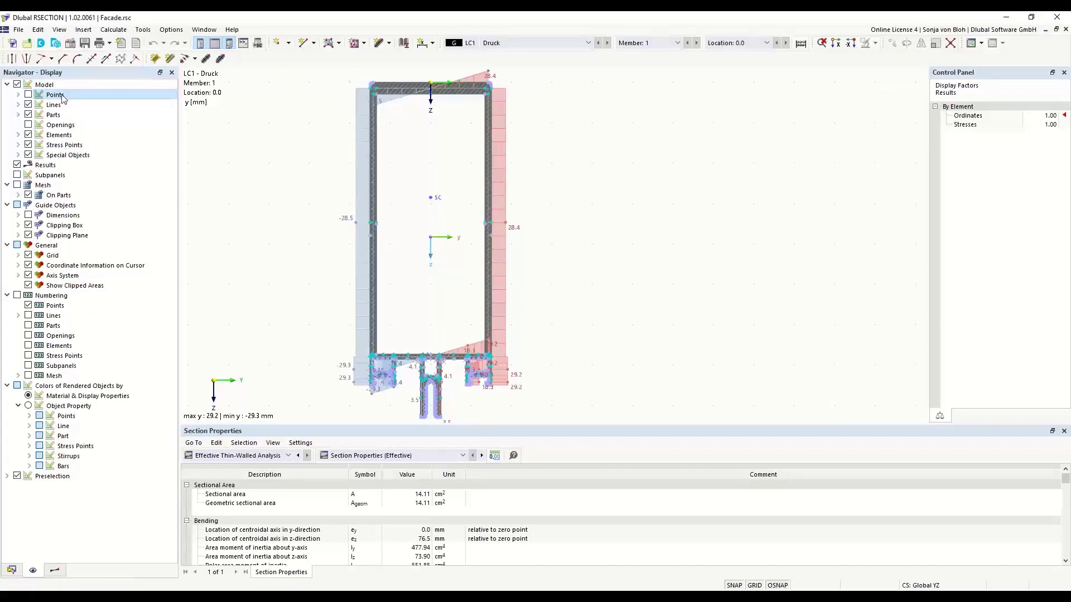
left_click(28, 95)
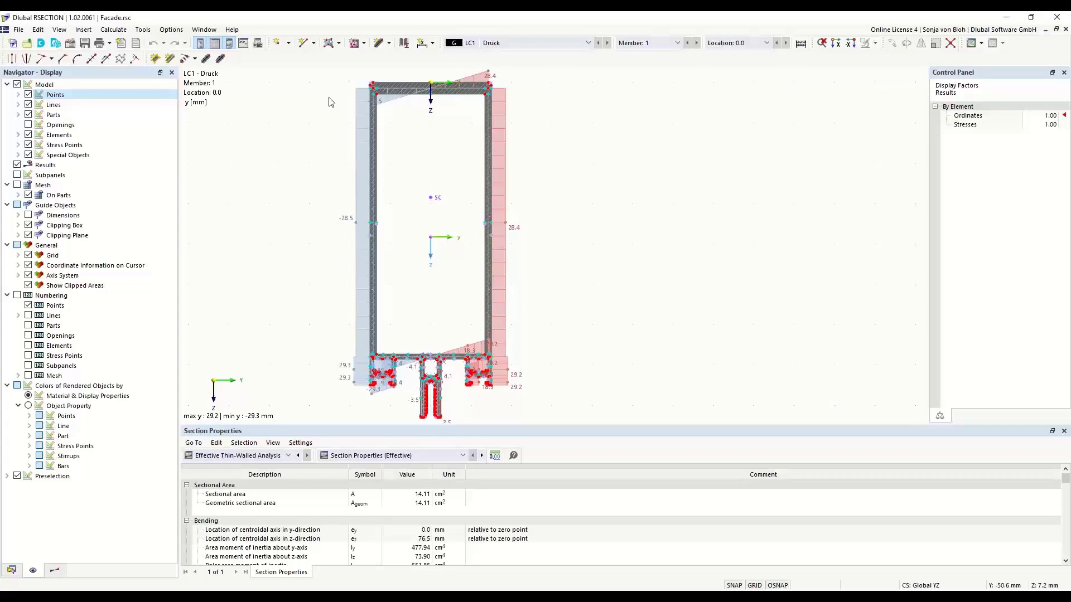
Review the ordinate and stress results offered for the section, keeping the y ordinates displayed
left_click(55, 570)
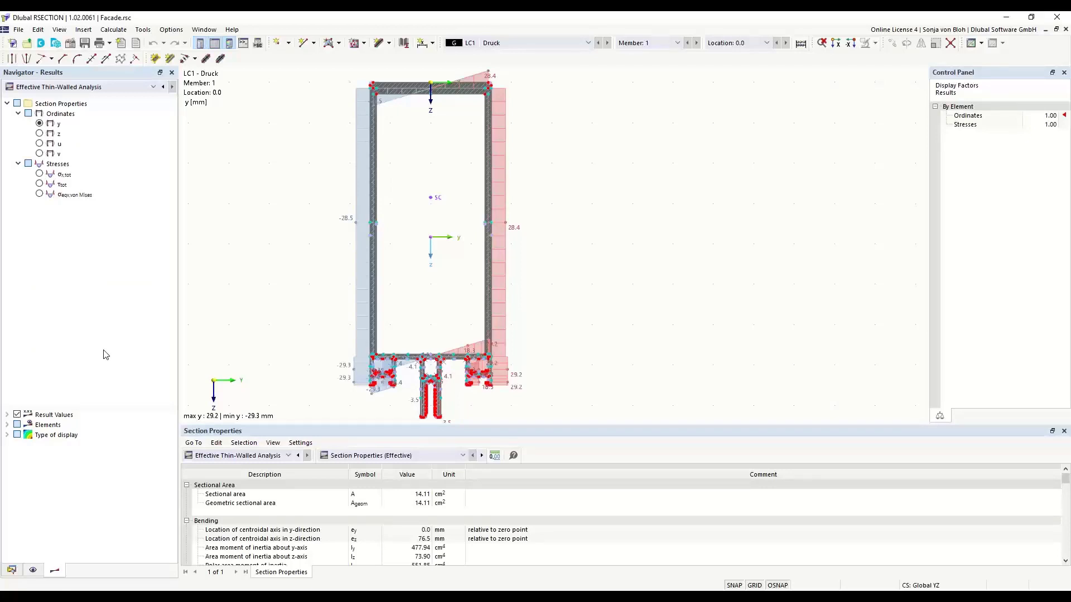
left_click(43, 177)
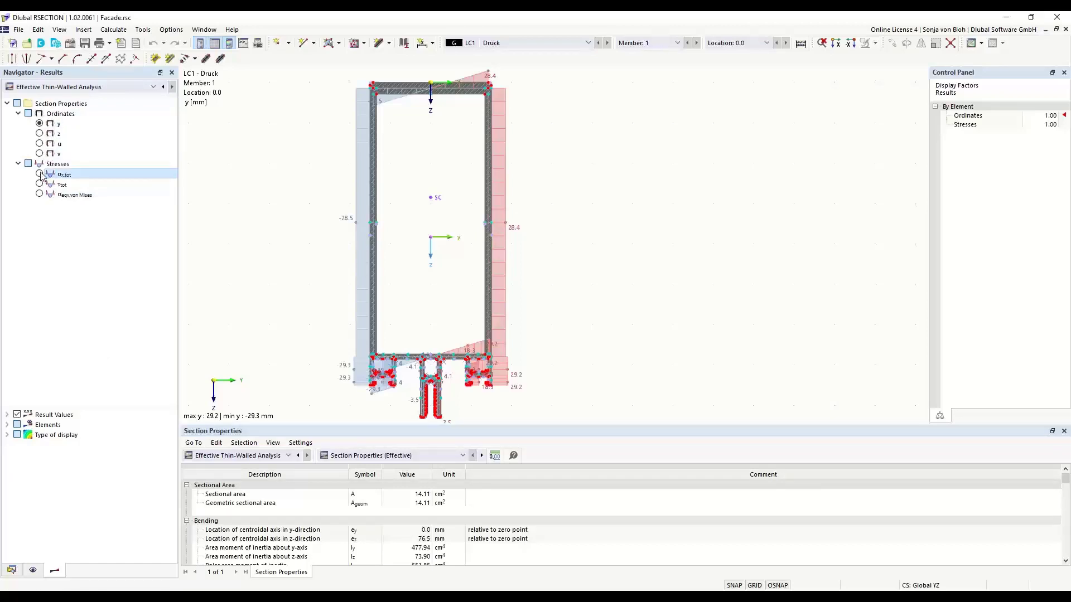
left_click(40, 126)
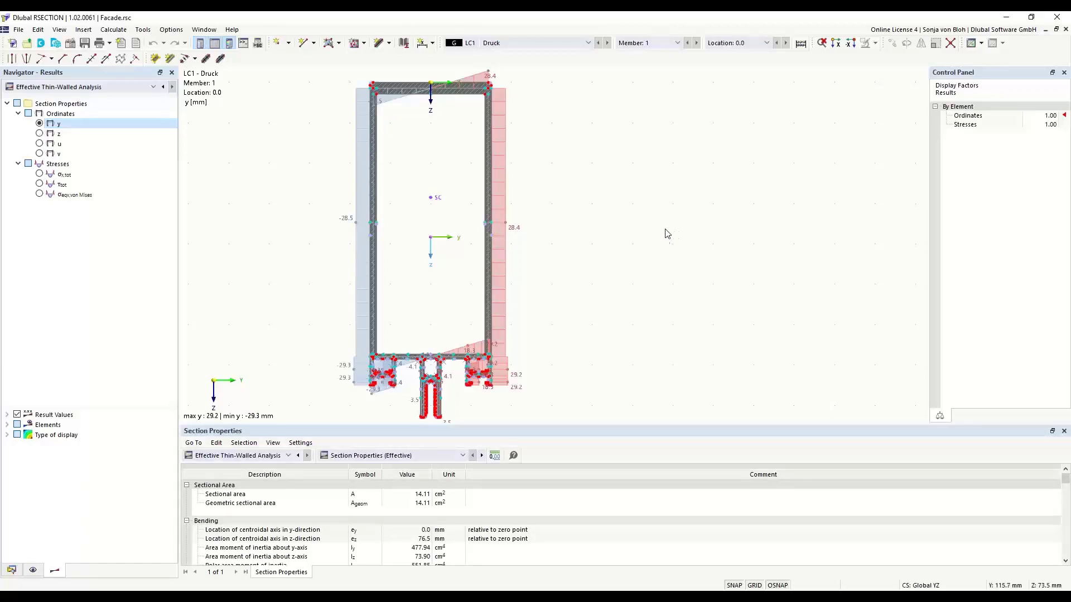
Examine the facade section from different zoom levels and review the commands offered for the empty workspace
middle_click_drag(602, 216, 638, 216)
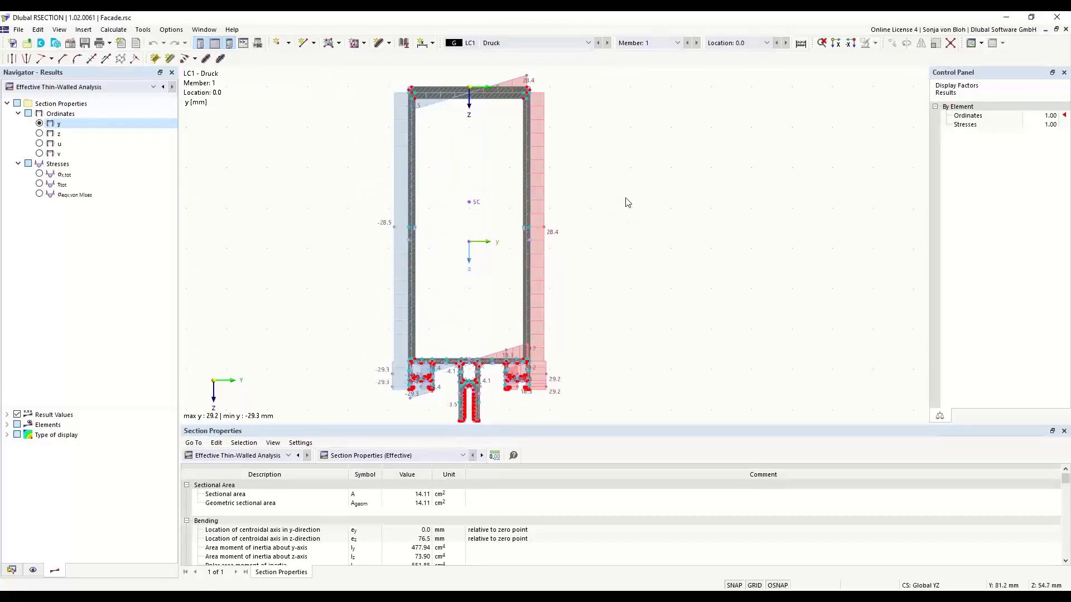
scroll(571, 154, "up", 2)
scroll(574, 158, "up", 1)
scroll(658, 217, "down", 2)
middle_click_drag(658, 218, 620, 199)
scroll(651, 207, "up", 3)
scroll(651, 208, "down", 4)
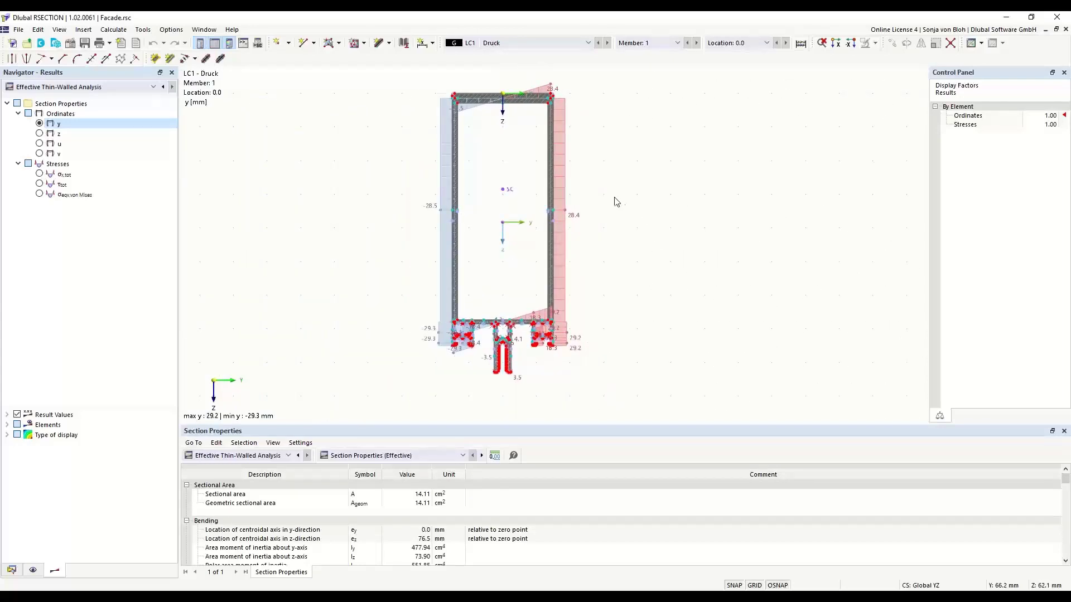
right_click(618, 156)
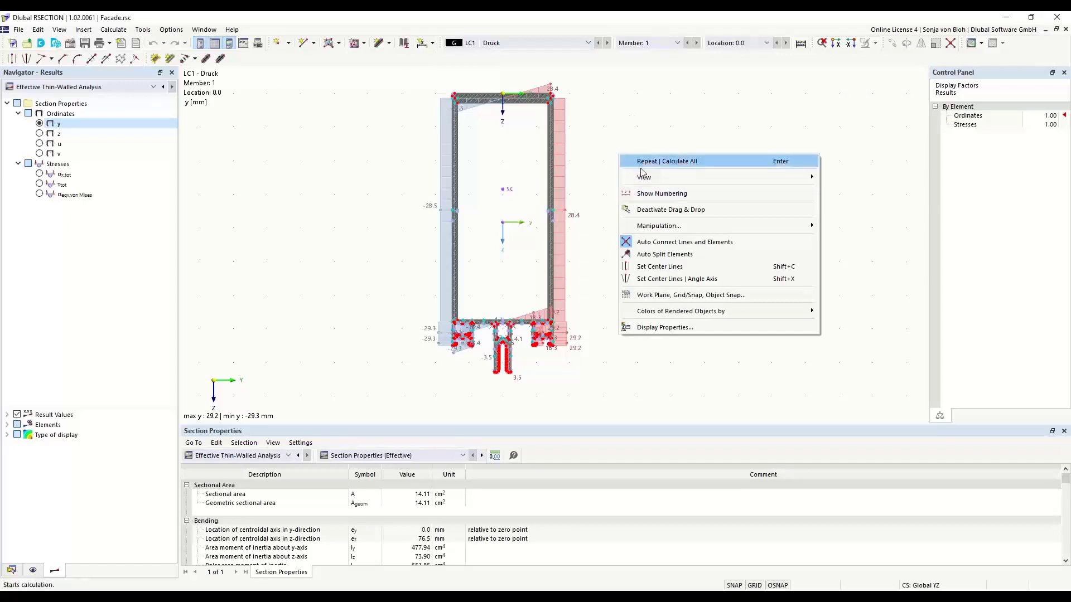
left_click(619, 108)
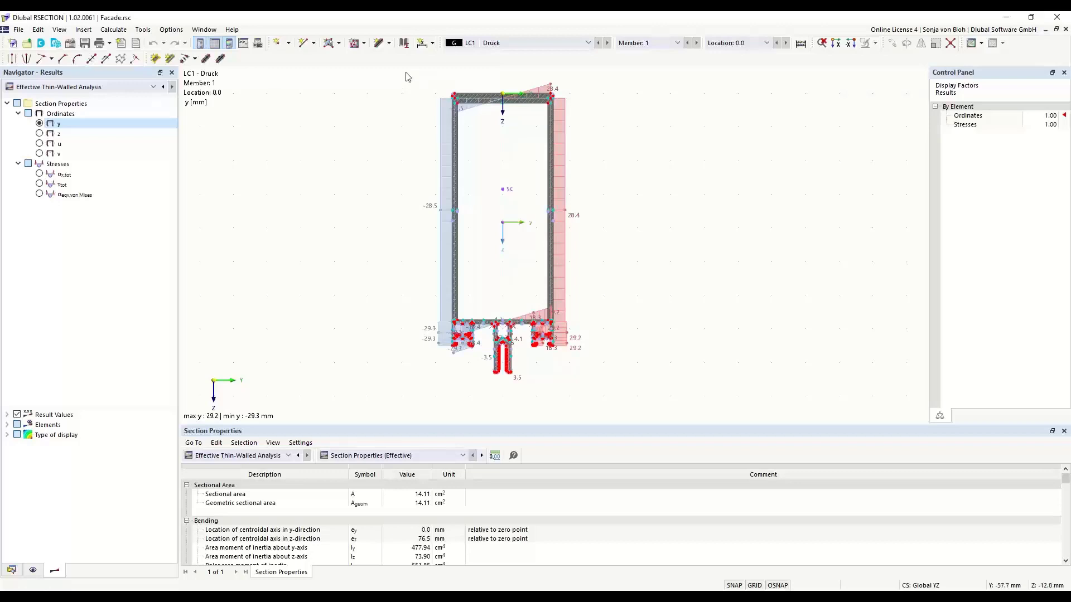
Select only the objects fully enclosed by a window around the section's top flange, inspect them, and clear the selection
left_click_drag(407, 69, 634, 150)
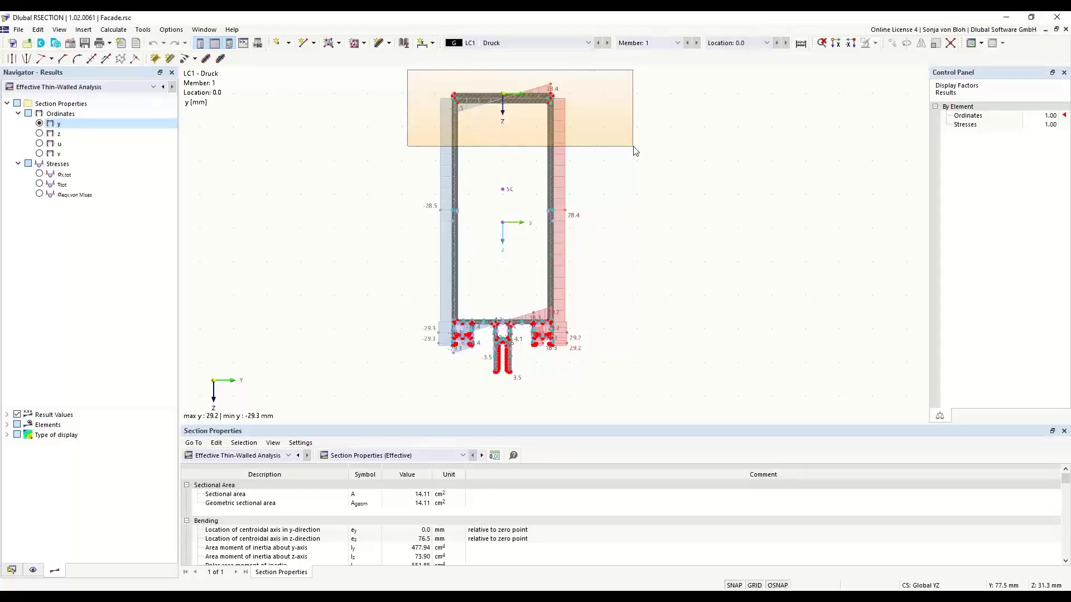
left_click_drag(634, 151, 634, 150)
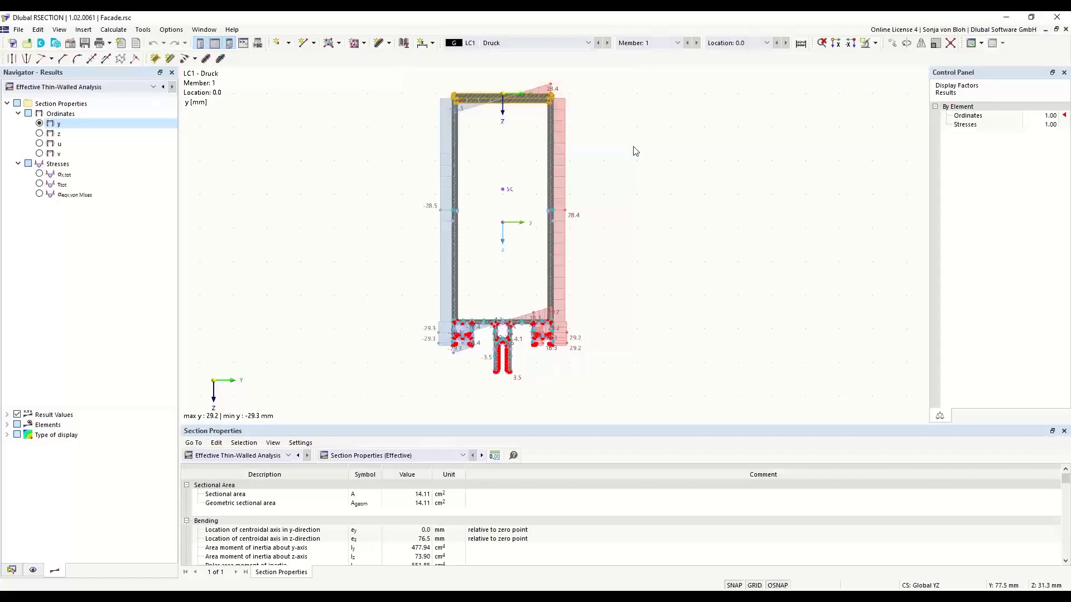
scroll(511, 124, "up", 4)
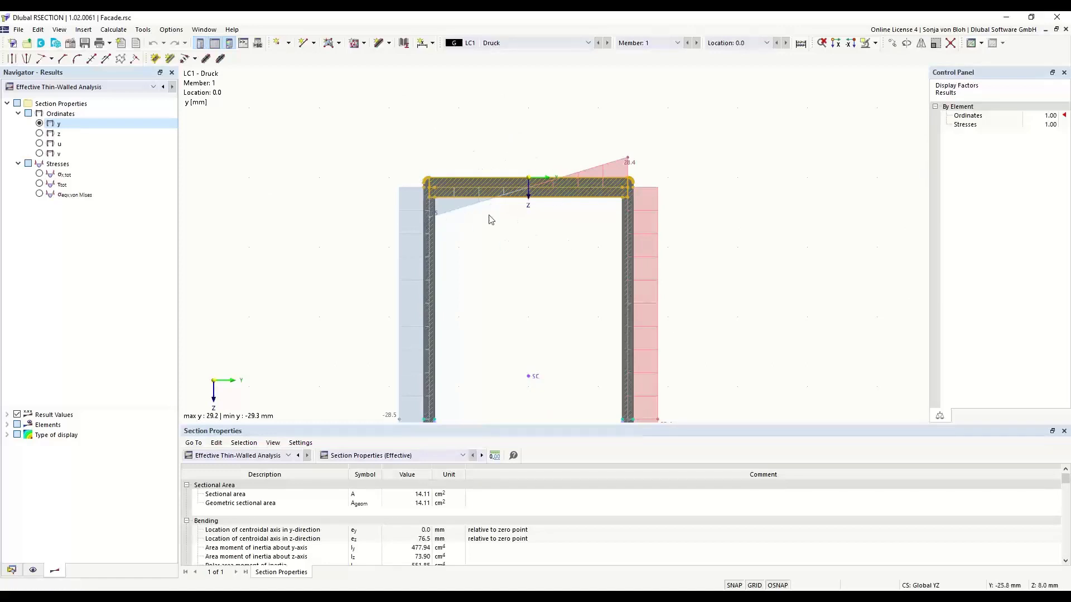
scroll(489, 158, "down", 1)
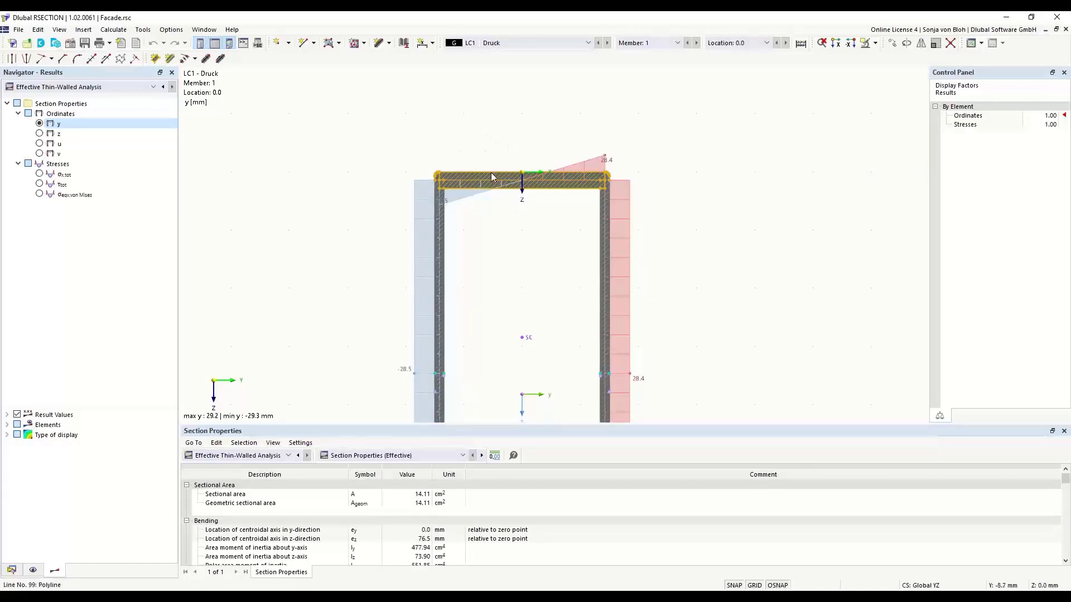
scroll(475, 102, "down", 1)
scroll(475, 106, "down", 2)
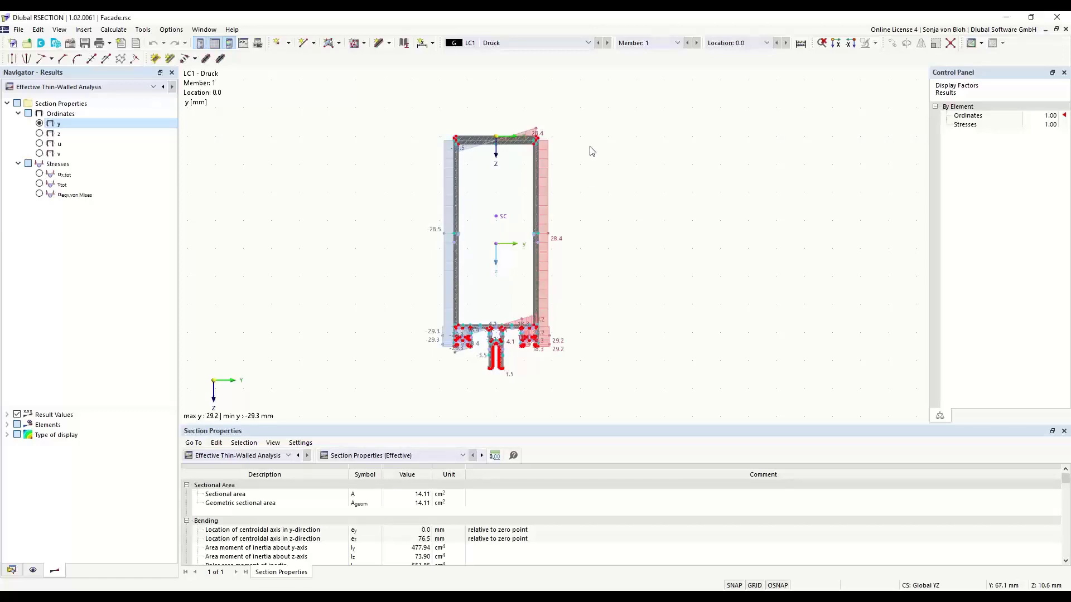
Select all objects touched by a crossing window over the top flange, inspect them, and clear the selection
left_click_drag(595, 122, 373, 156)
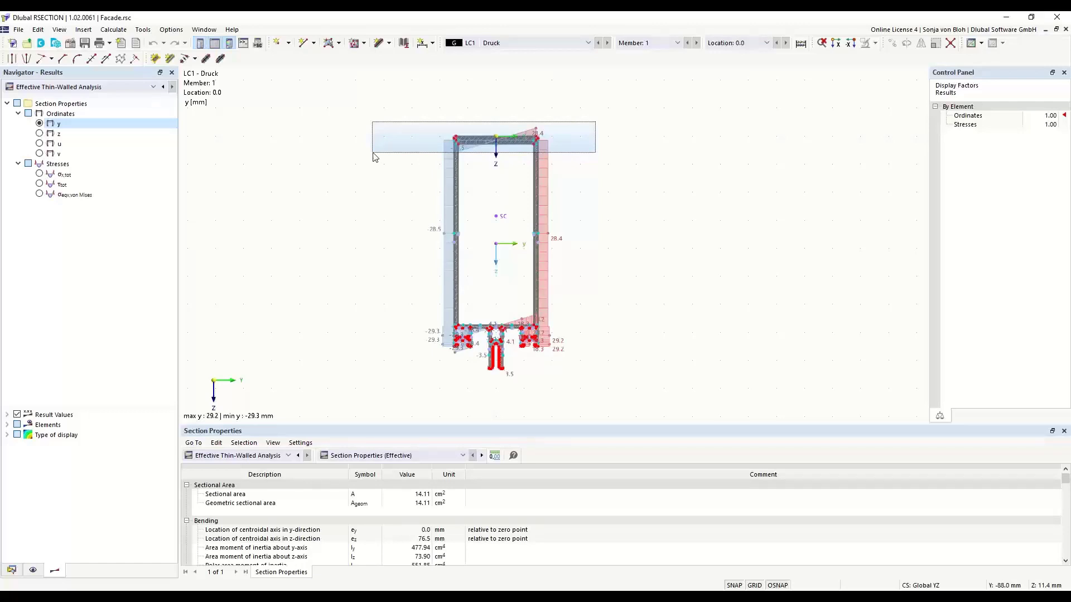
left_click_drag(374, 156, 374, 156)
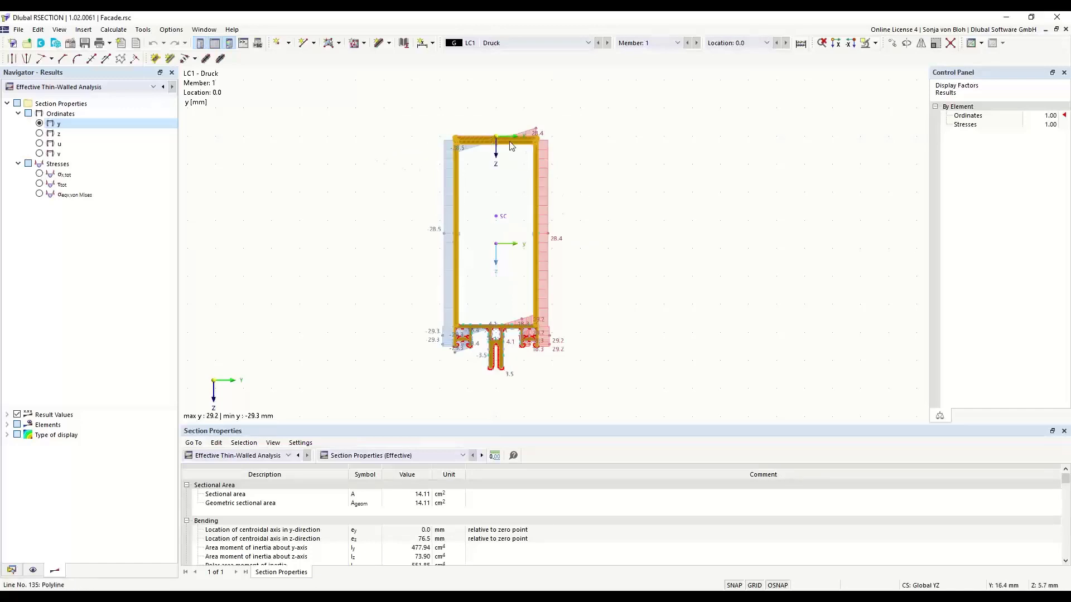
scroll(462, 141, "up", 2)
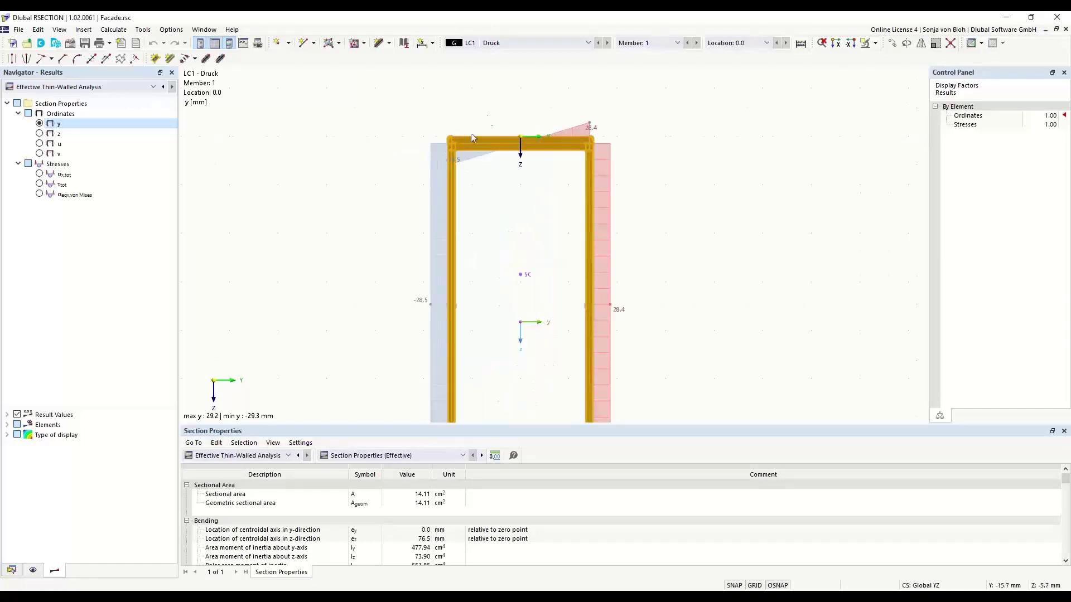
scroll(483, 158, "up", 1)
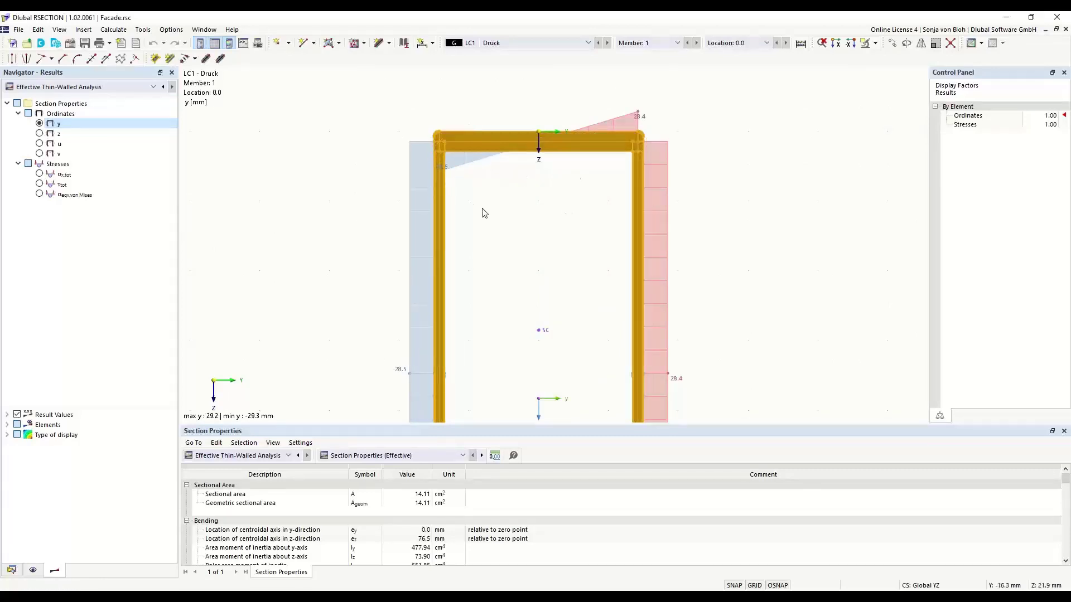
scroll(482, 165, "down", 2)
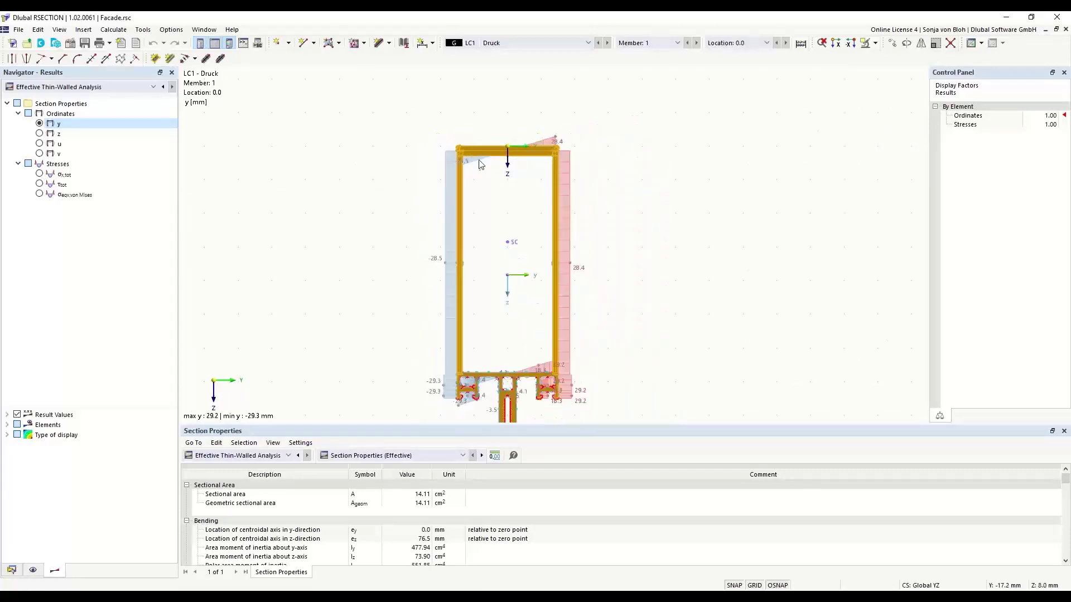
middle_click_drag(479, 244, 466, 203)
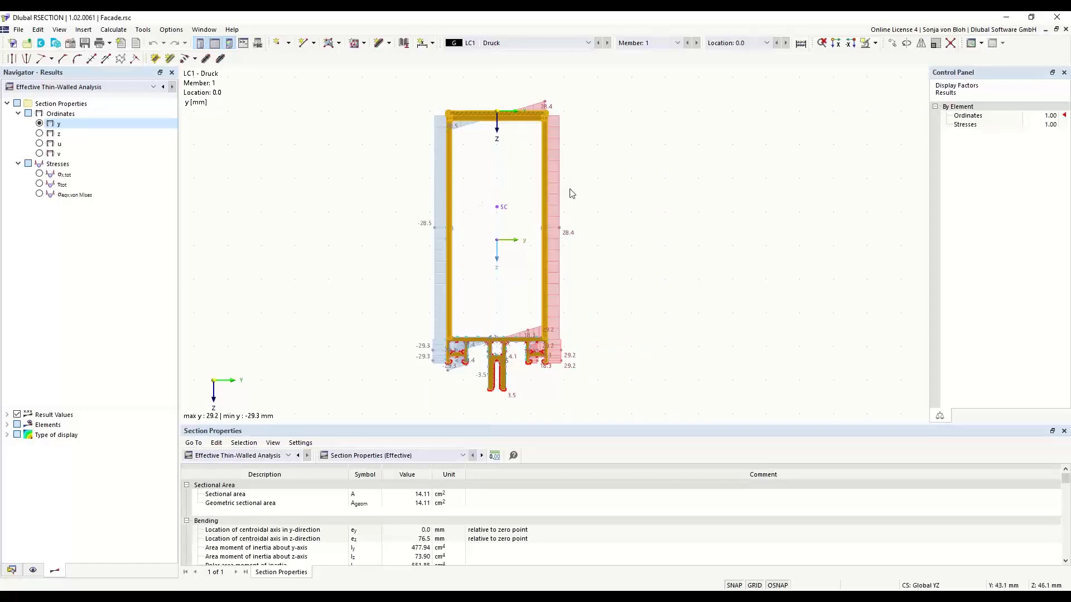
left_click(636, 142)
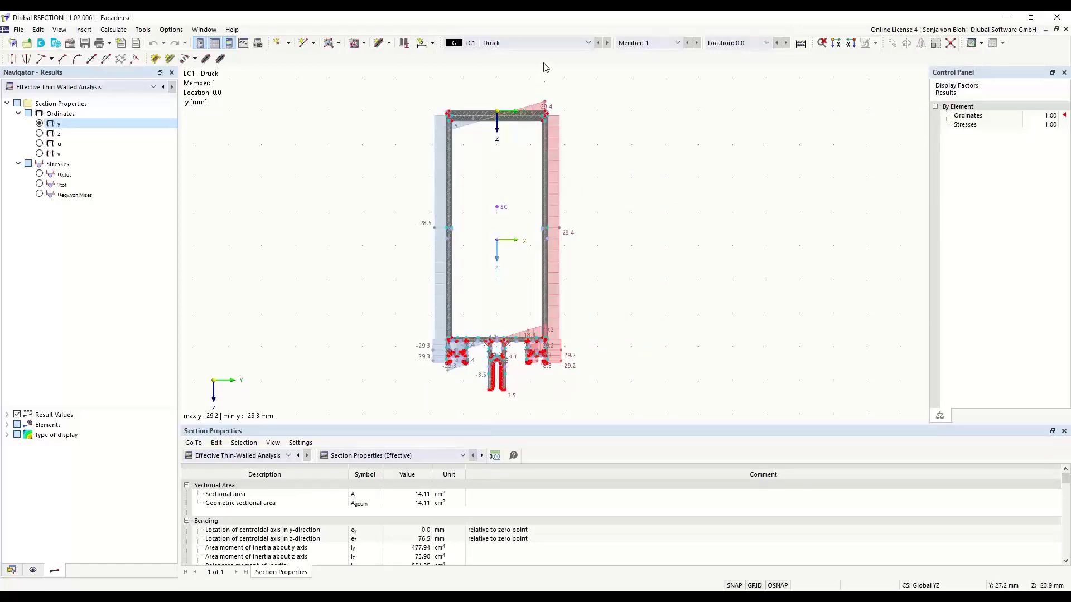
Inspect the rounded upper-right corner of the section up close and return to the model data tree
middle_click_drag(590, 105, 633, 220)
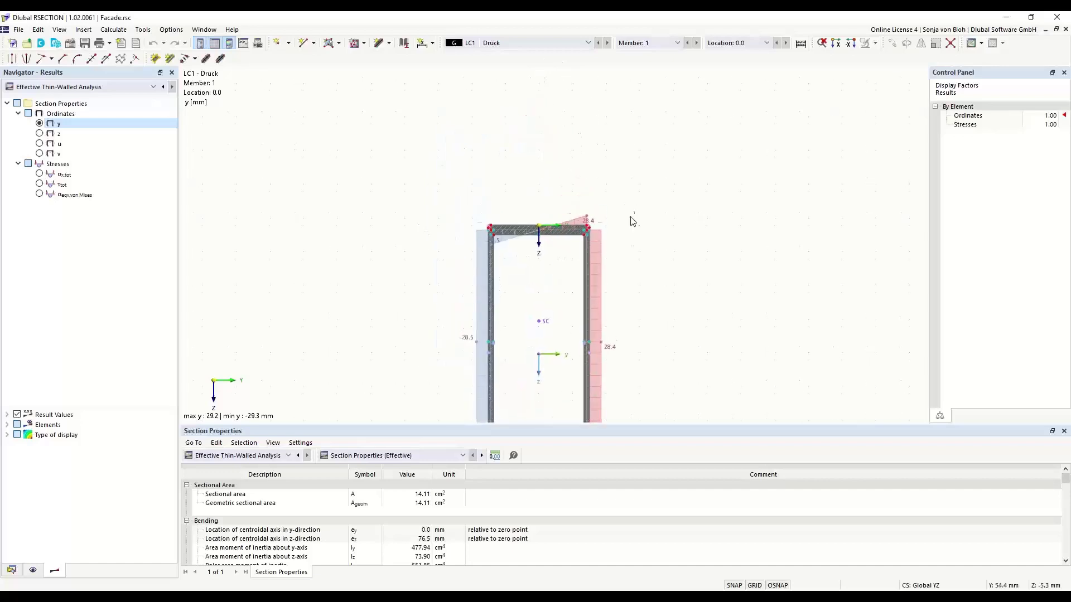
scroll(602, 219, "up", 2)
scroll(601, 219, "up", 3)
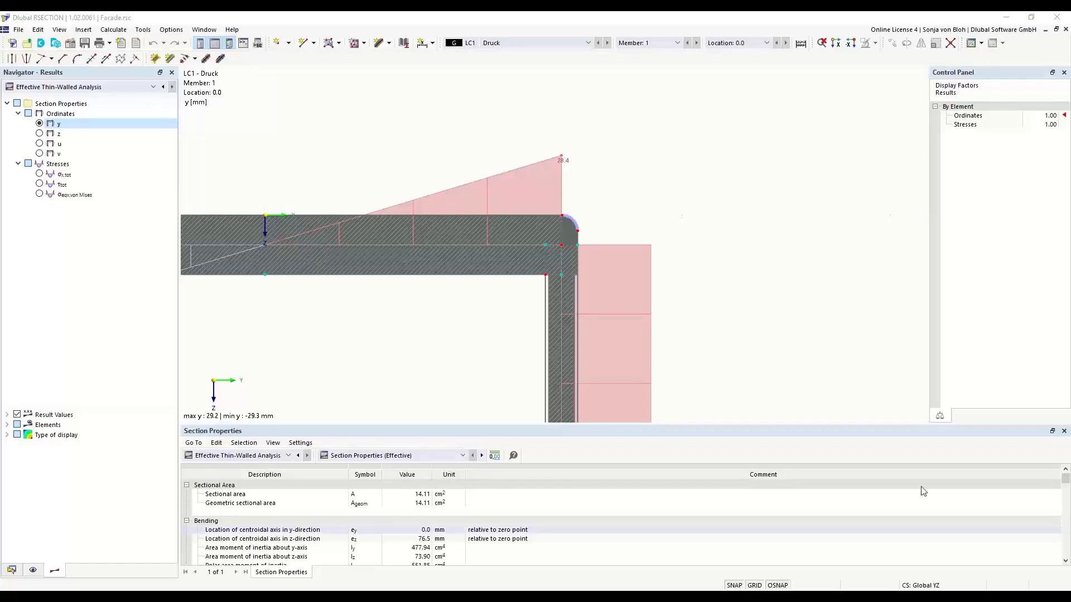
left_click(17, 574)
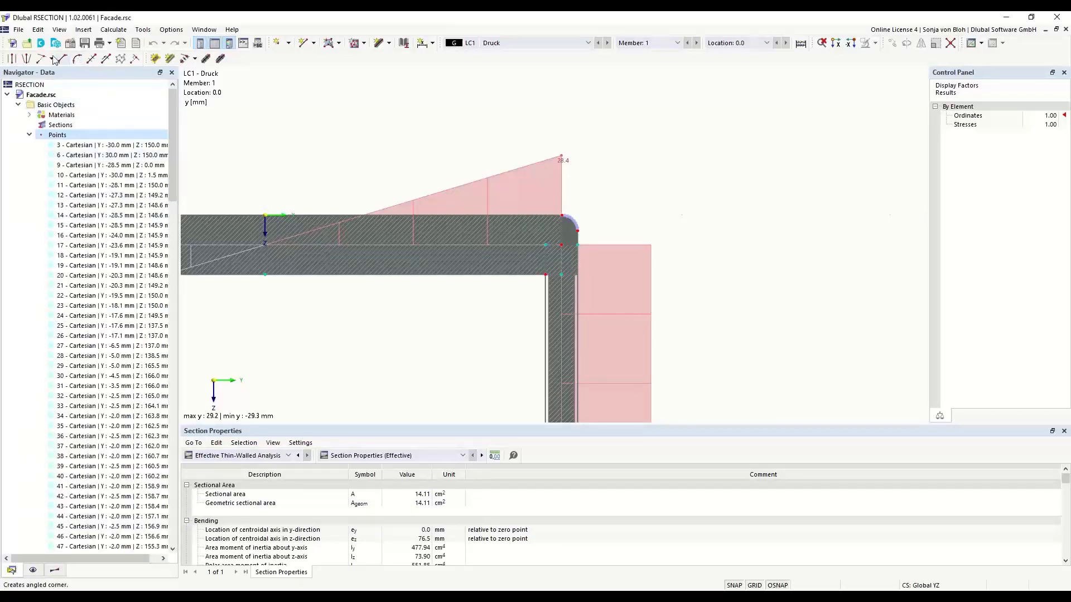
Start a new model named Example 1 with Thin-Walled Analysis as the analysis method
left_click(12, 44)
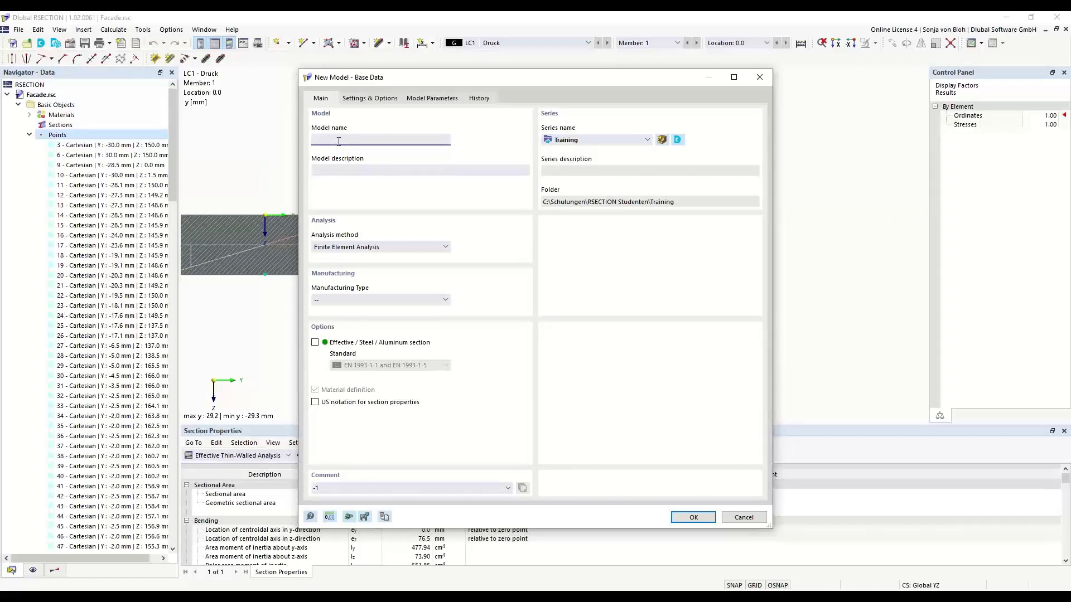
type("Example 1")
left_click(446, 248)
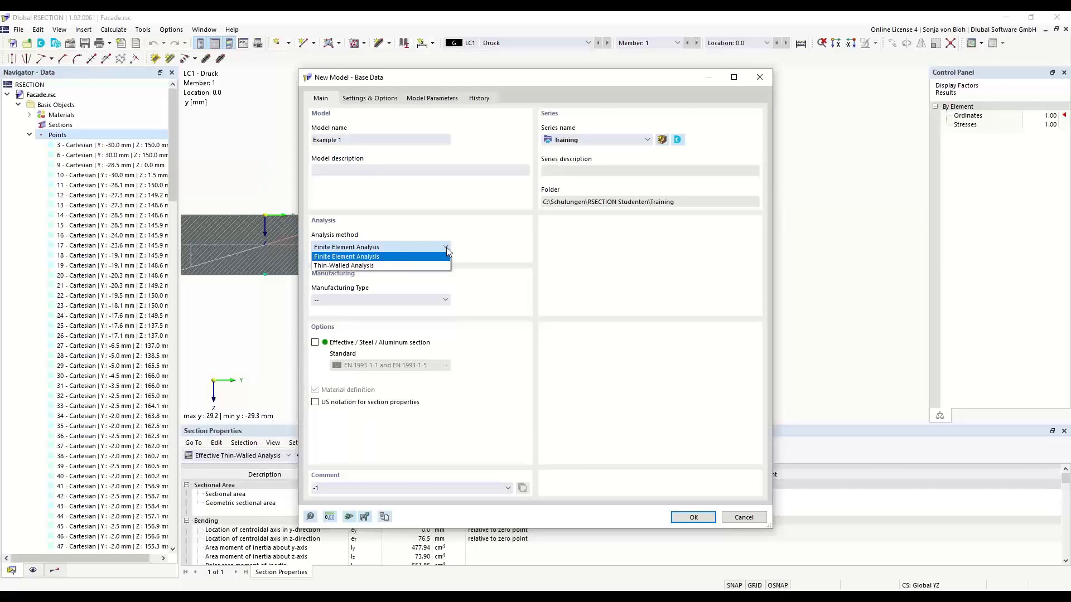
left_click(389, 266)
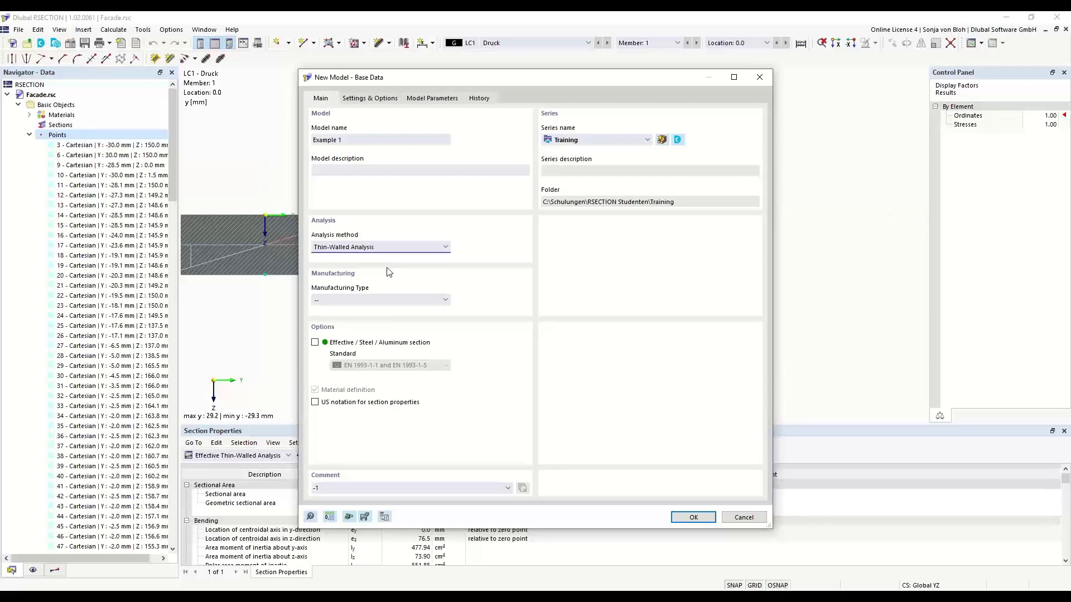
Enable the effective steel section option with the EN 1993-1-1 and EN 1993-1-5 standard, leave the manufacturing type unset, and create the model
left_click(315, 342)
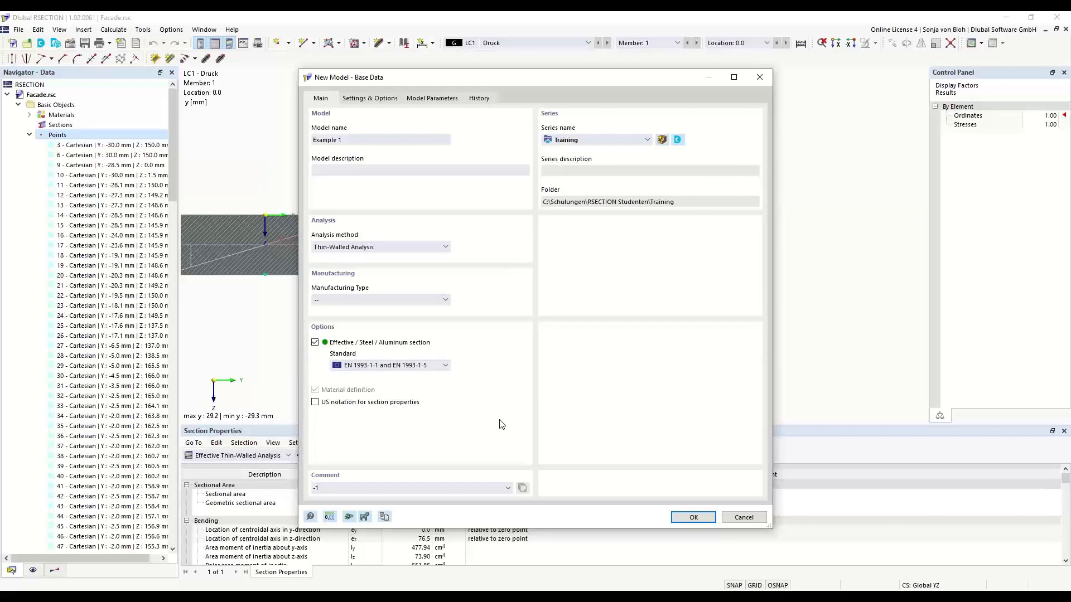
left_click(445, 365)
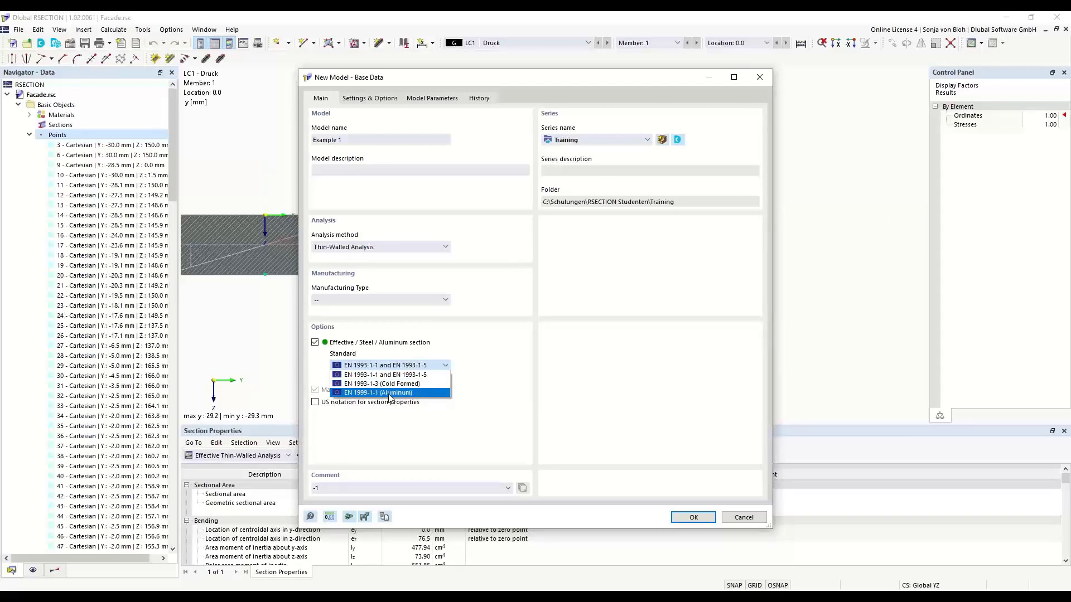
left_click(382, 375)
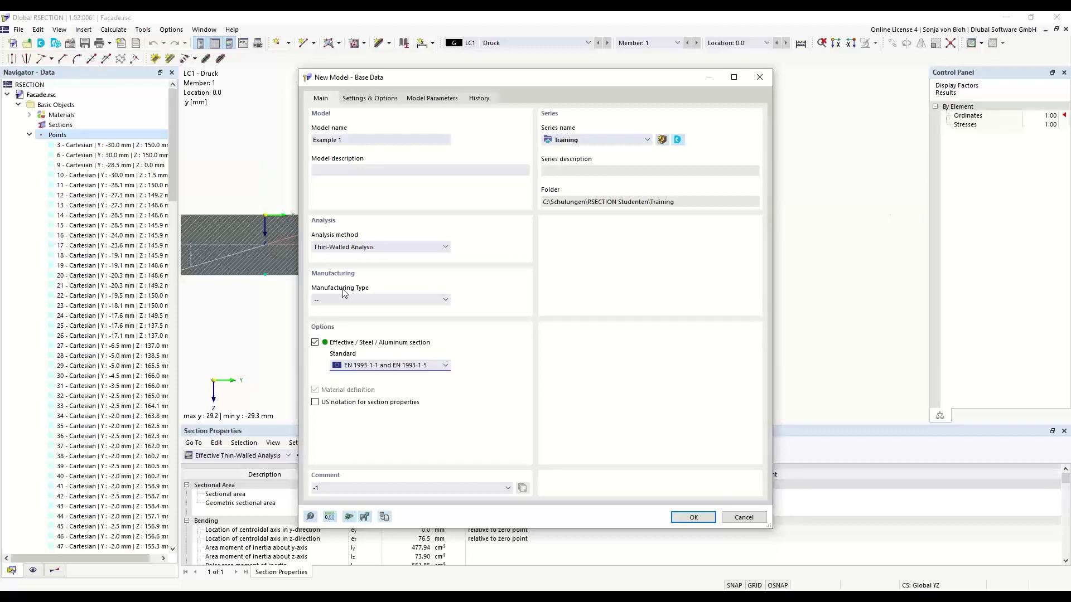
left_click(446, 300)
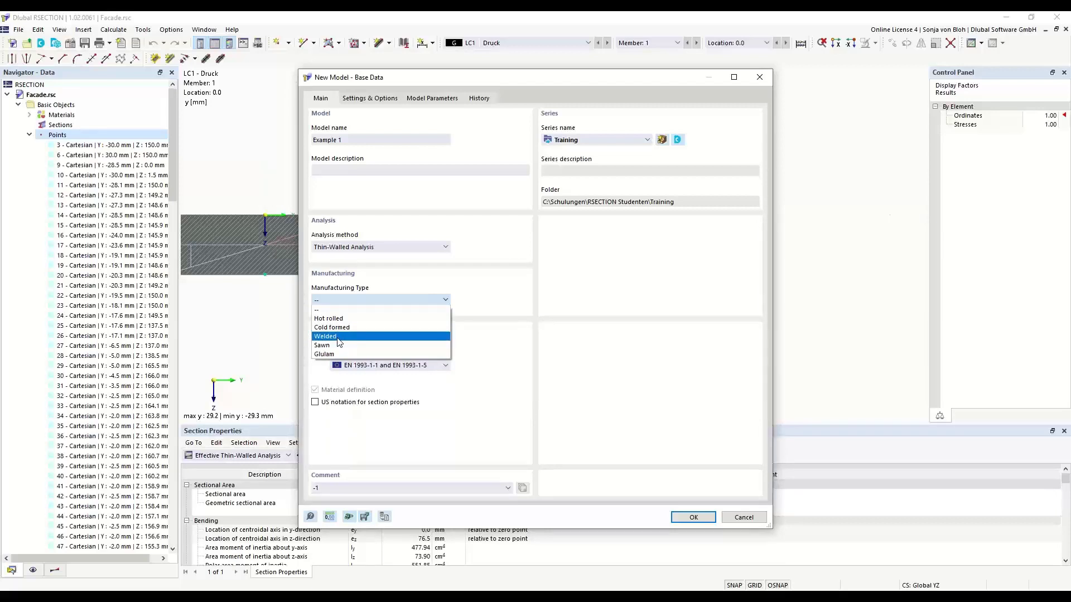
left_click(438, 277)
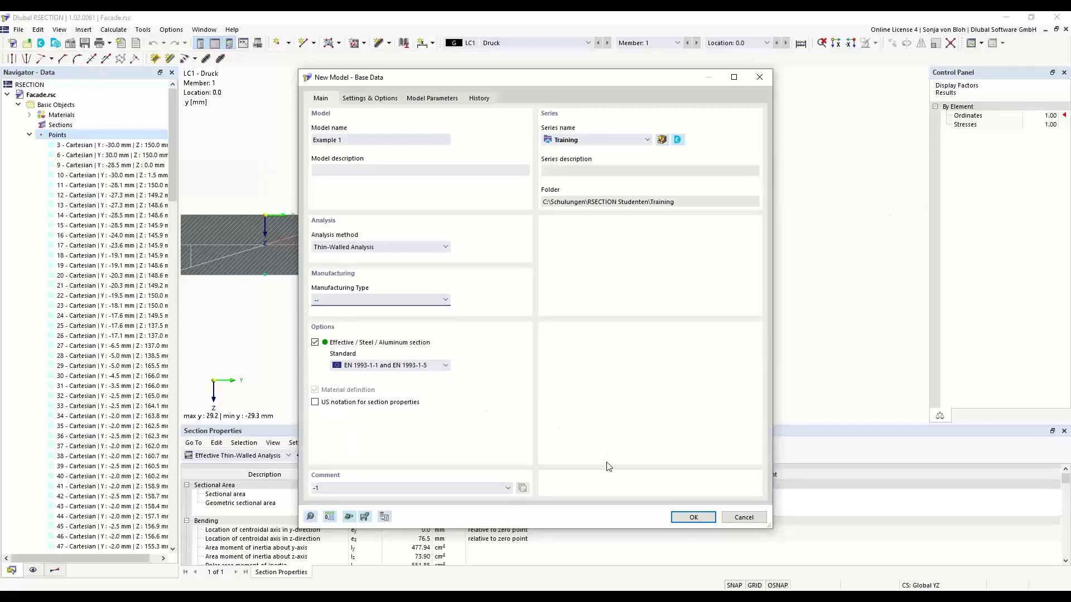
left_click(692, 517)
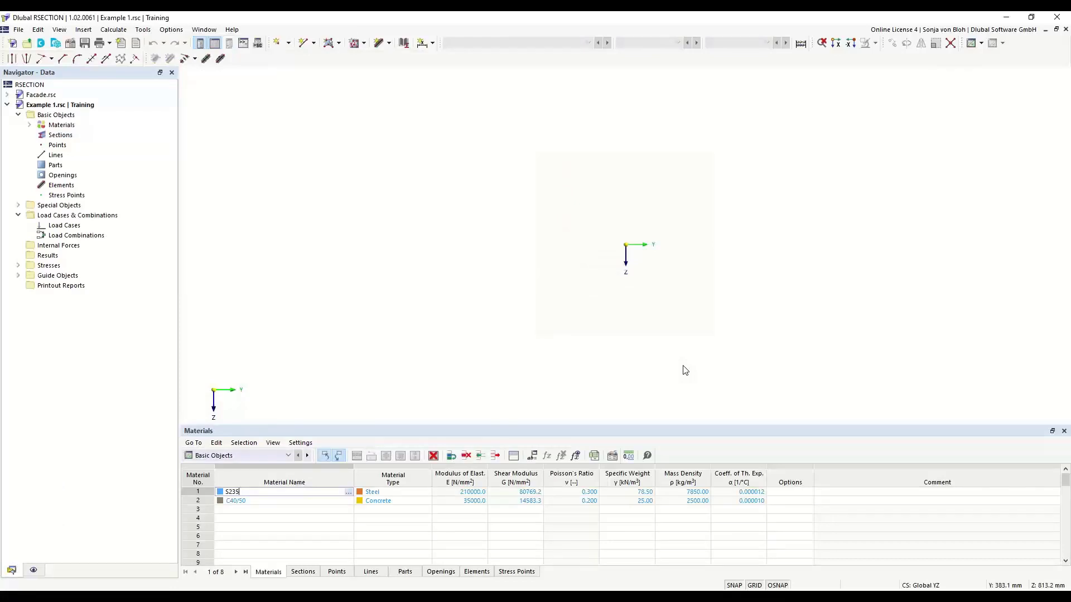
Expand the model's materials and review the properties of the S235 steel without changing them
left_click(30, 125)
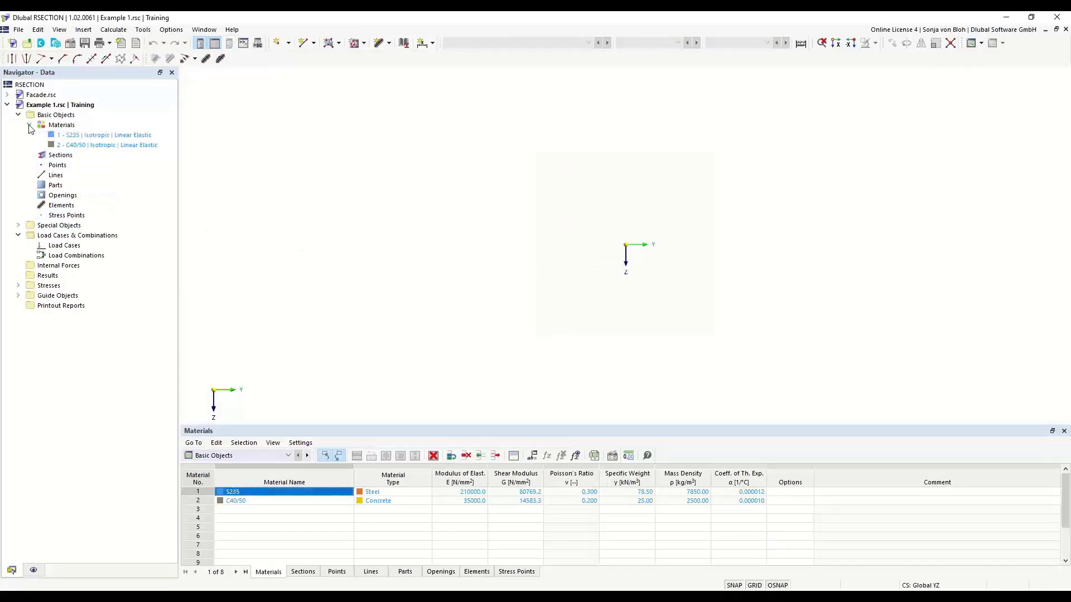
left_click(85, 137)
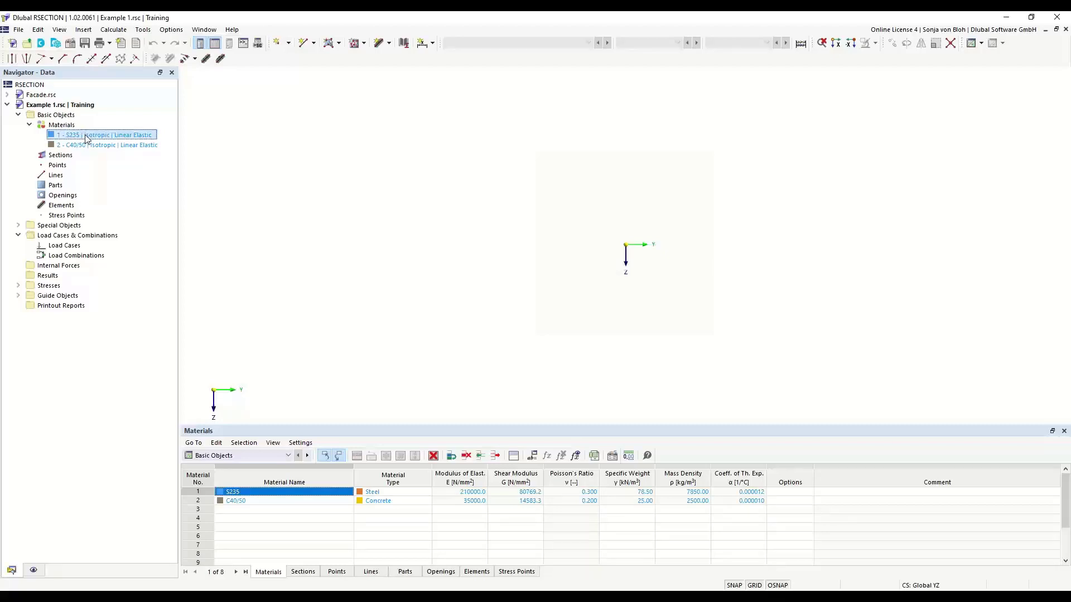
double_click(84, 135)
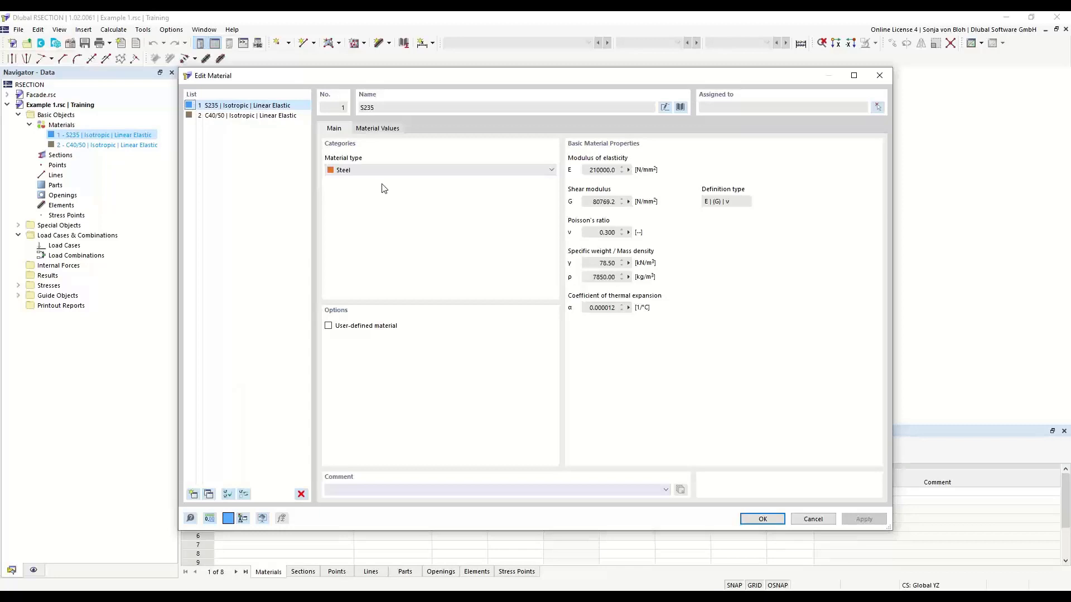
left_click(879, 76)
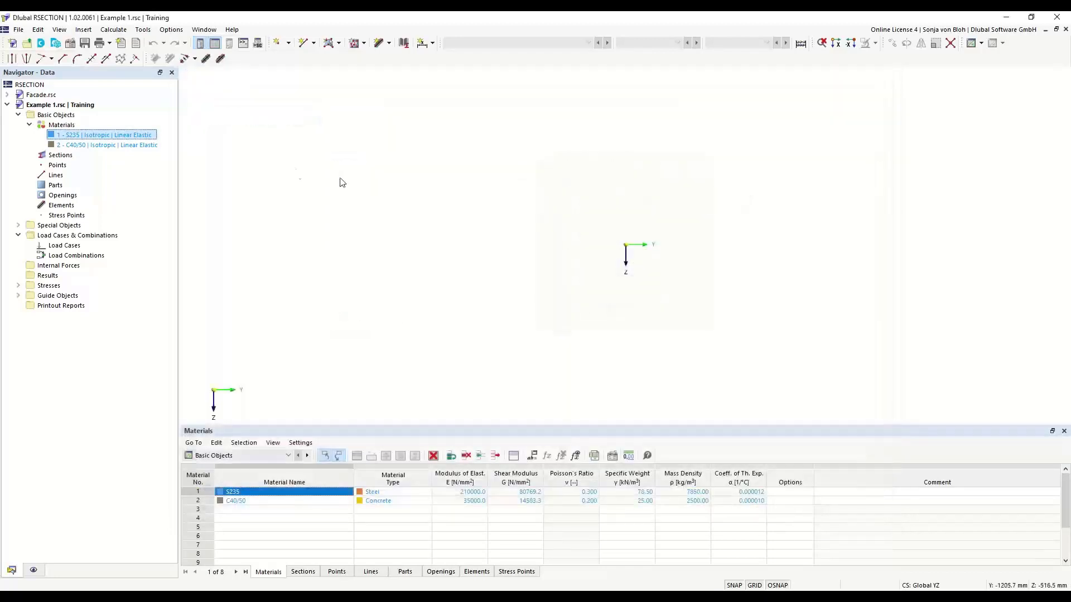
Open the materials for editing and replace the first material's name with S355
left_click(65, 128)
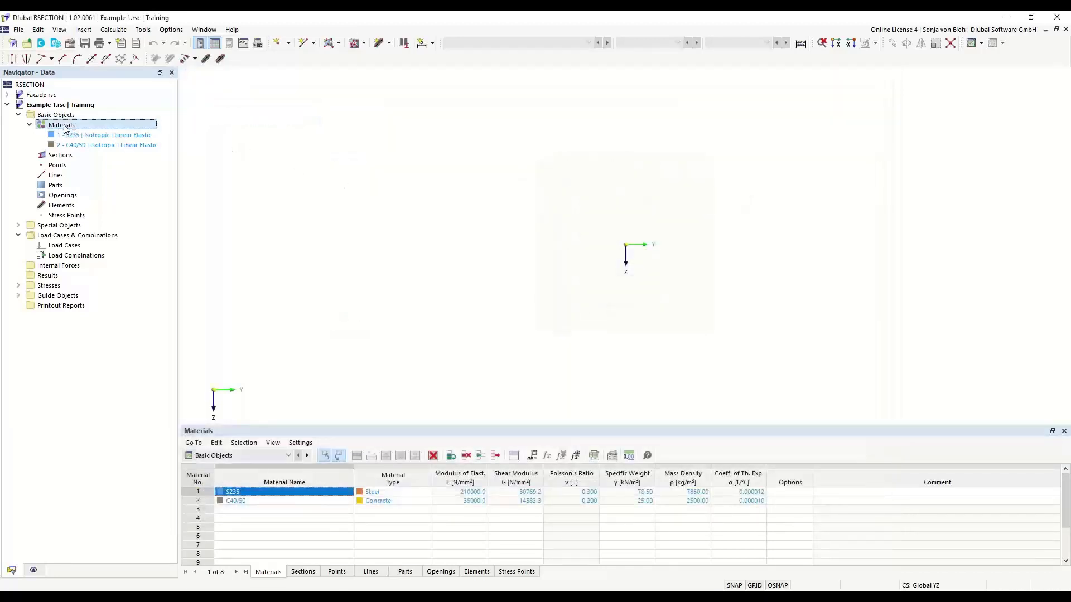
right_click(65, 129)
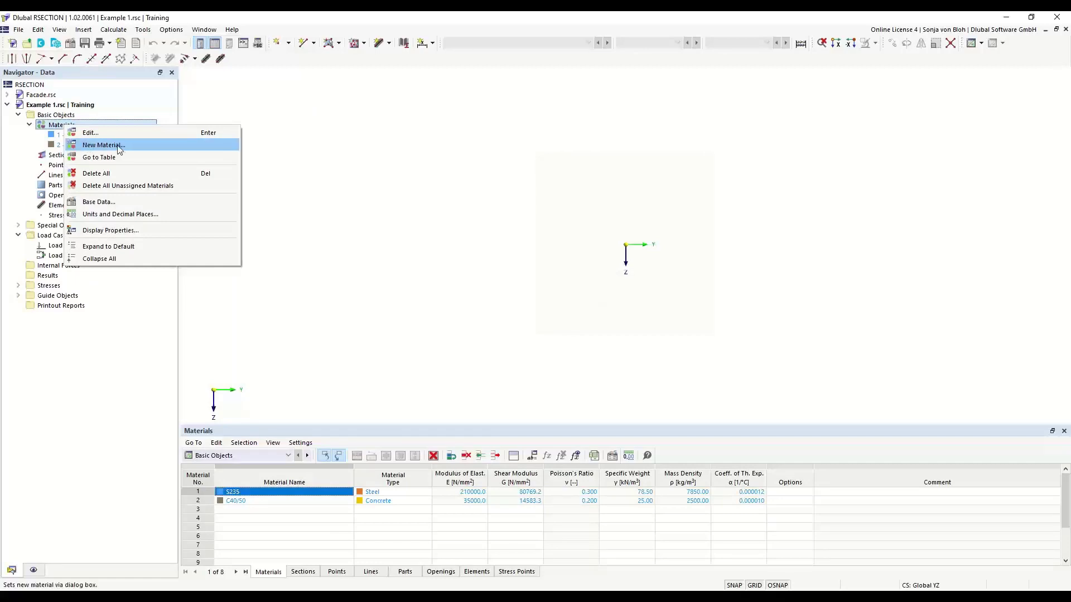
left_click(90, 133)
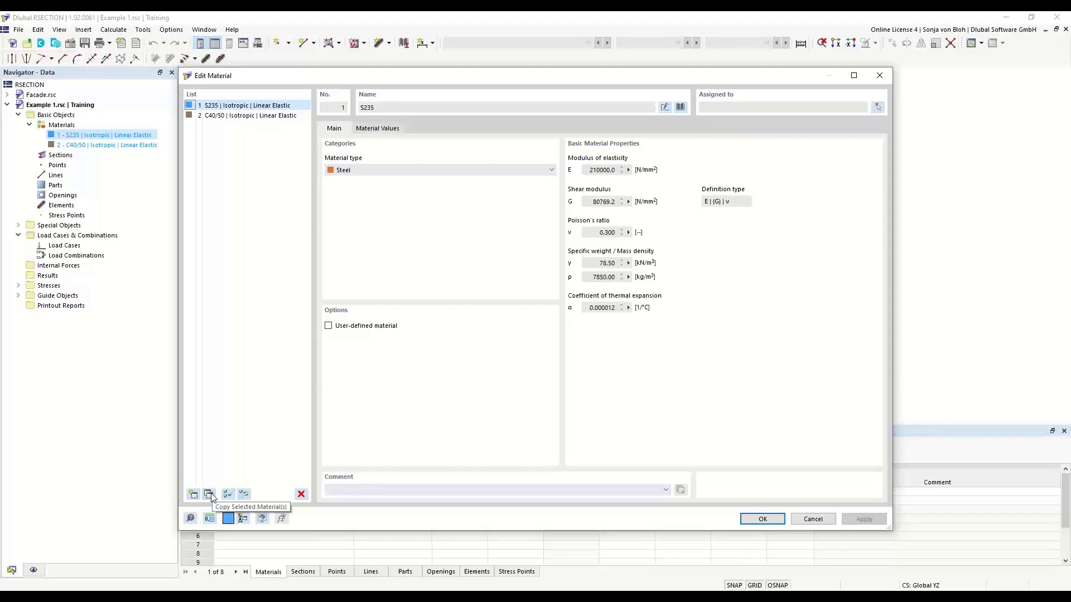
left_click(664, 107)
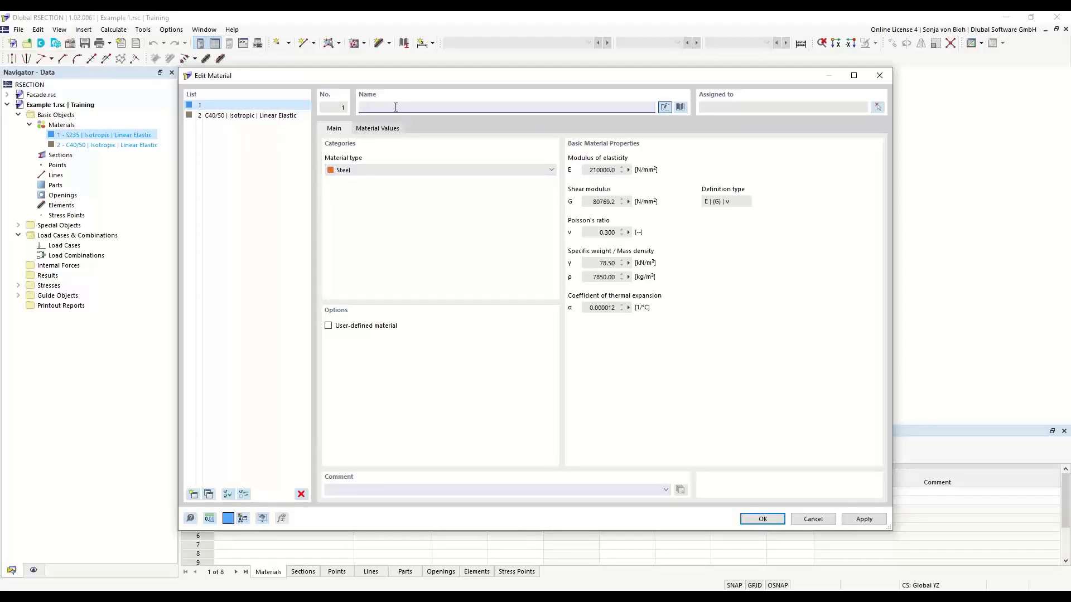
type("S355")
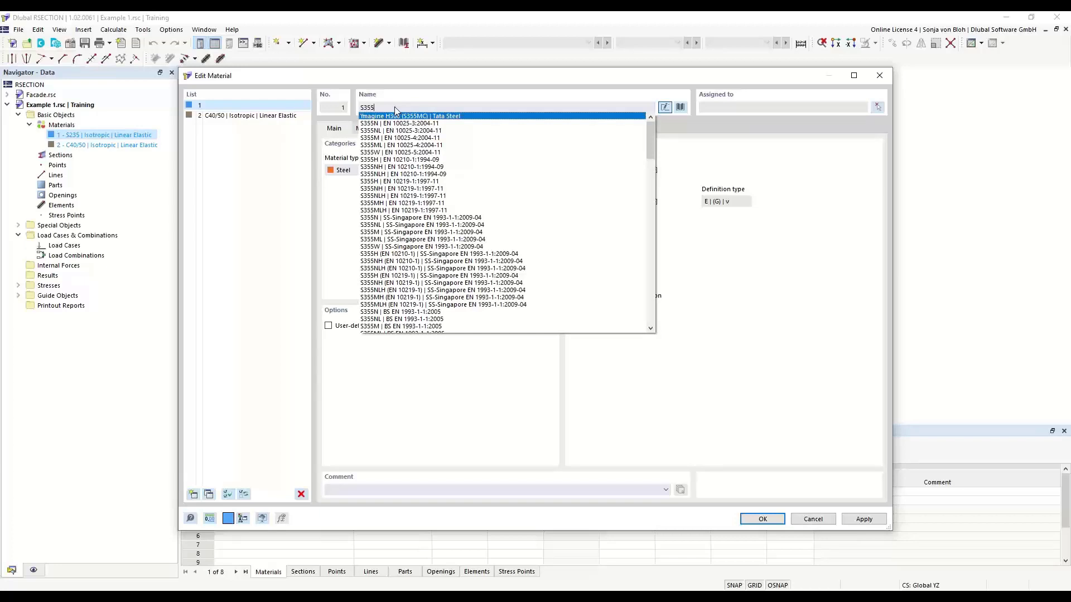
left_click(454, 92)
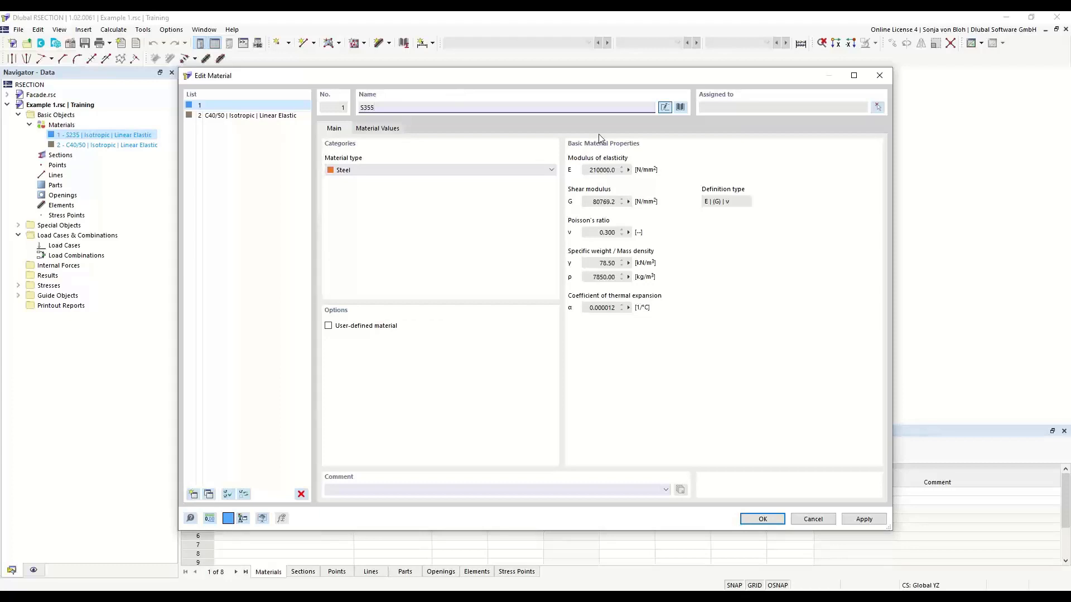
Filter the material library to the Steel type and search it for S355
left_click(681, 106)
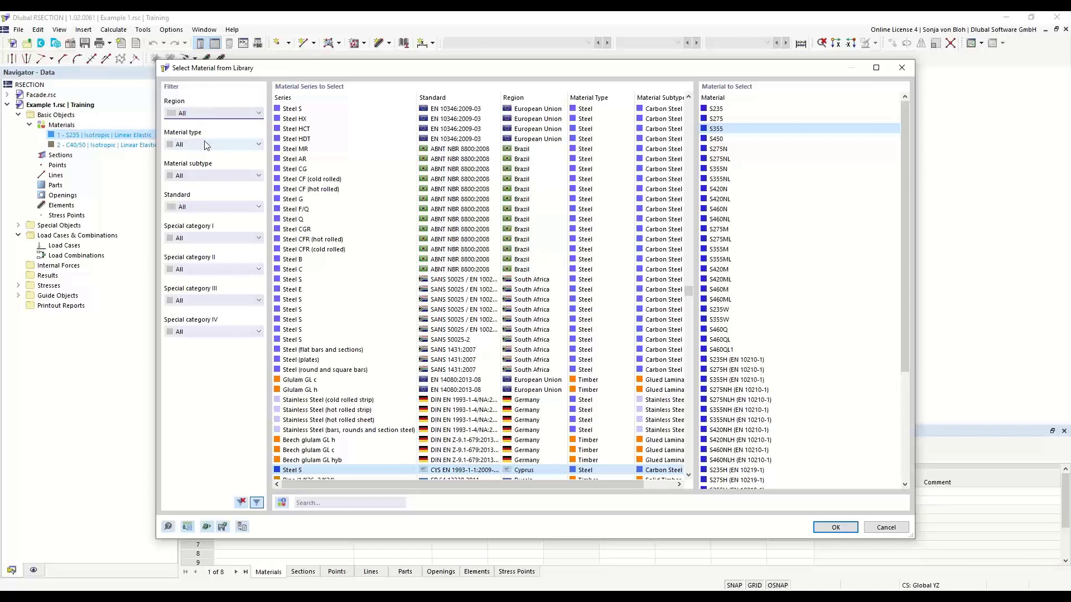
left_click(255, 144)
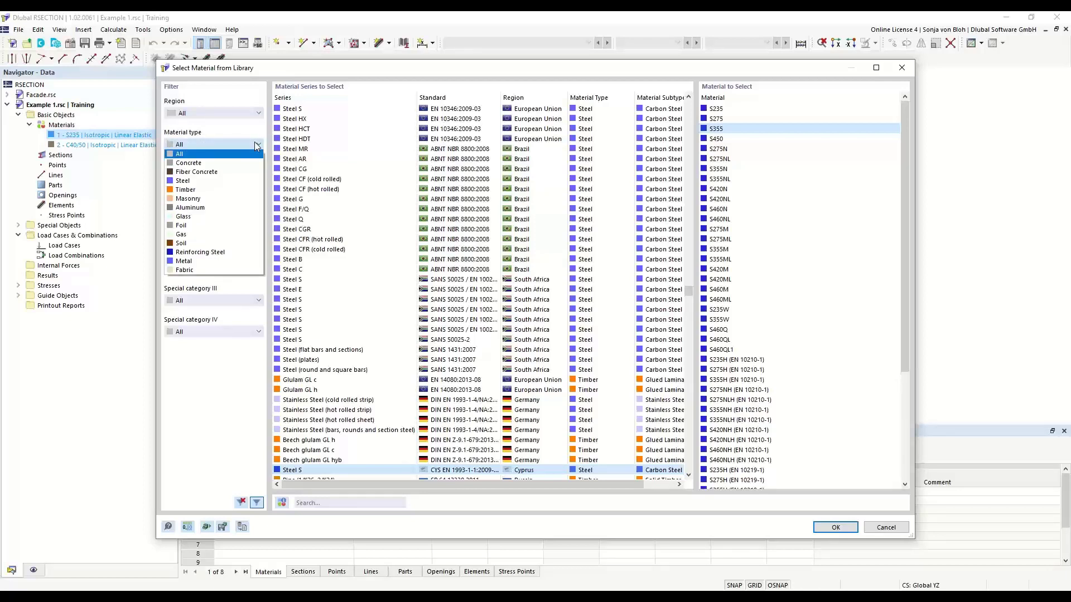
left_click(190, 180)
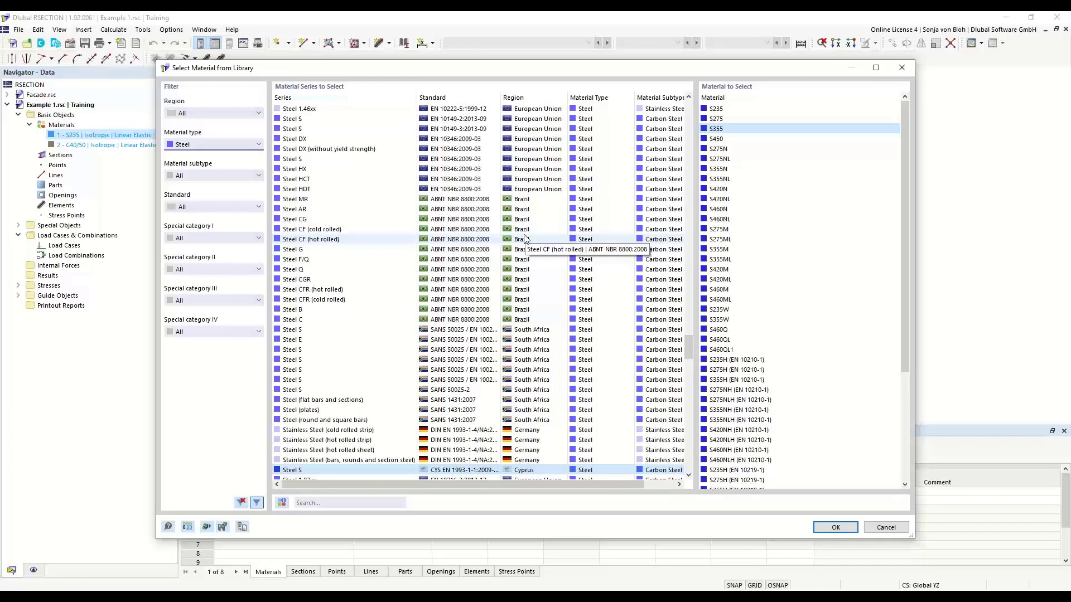
left_click(331, 502)
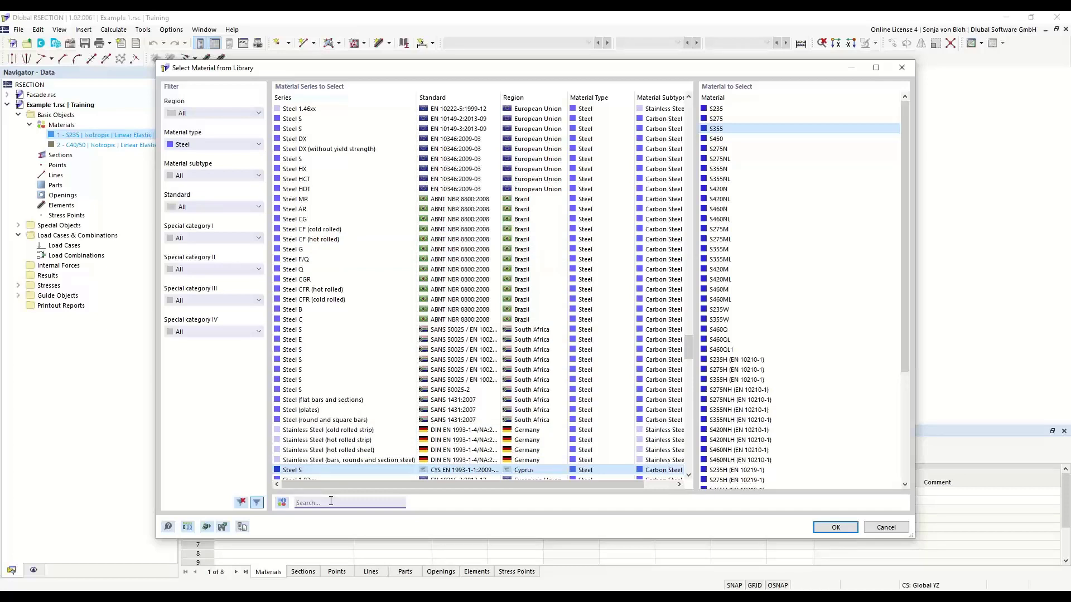
type("S3")
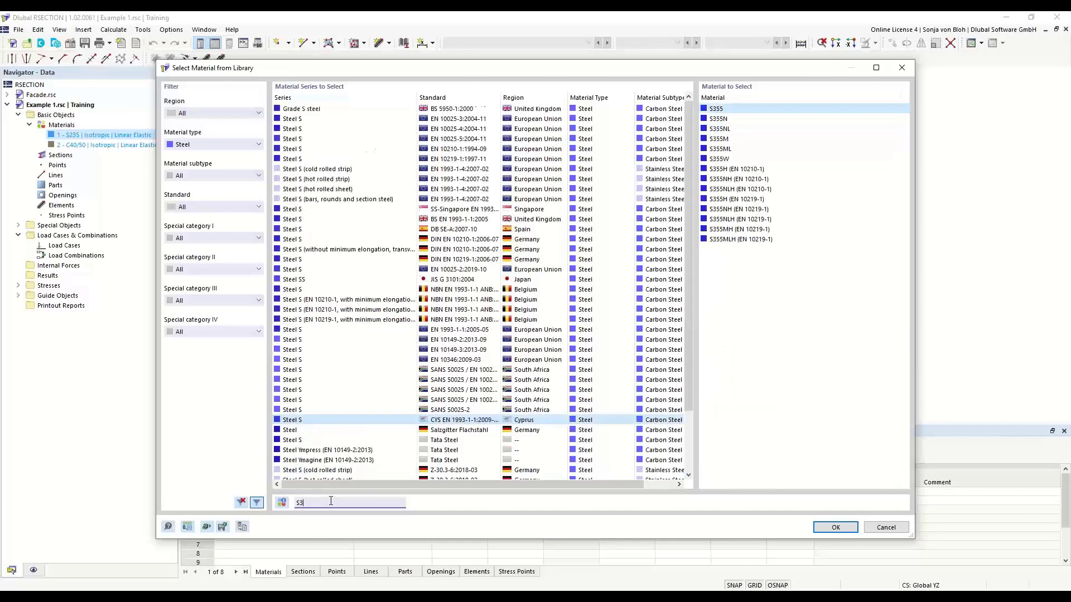
type("55")
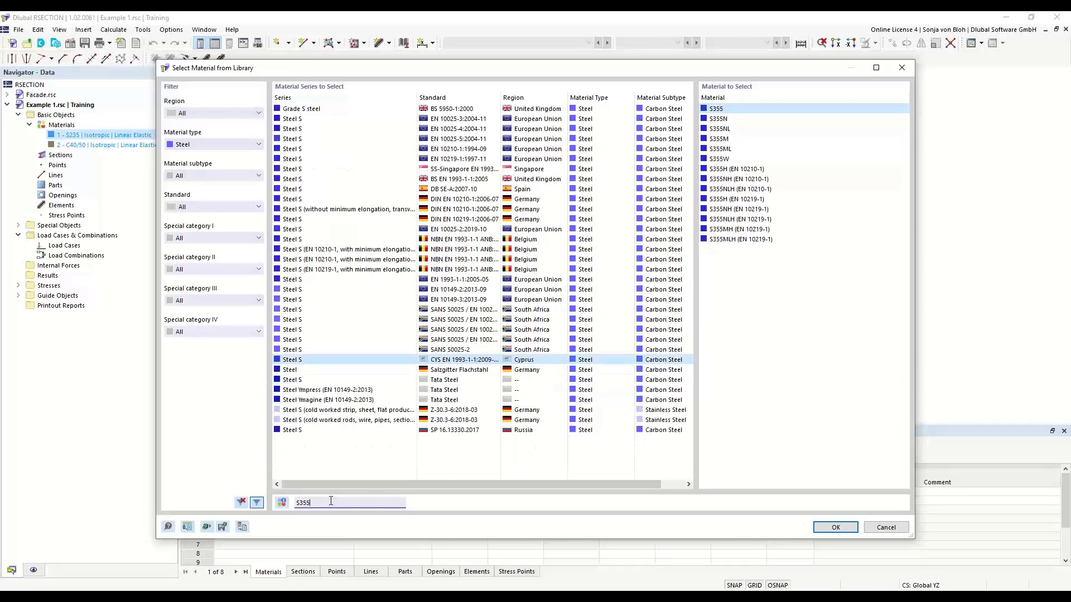
Assign S355 from the European Union Steel S series of EN 1993-1-1:2005-05 to the first material
left_click(472, 281)
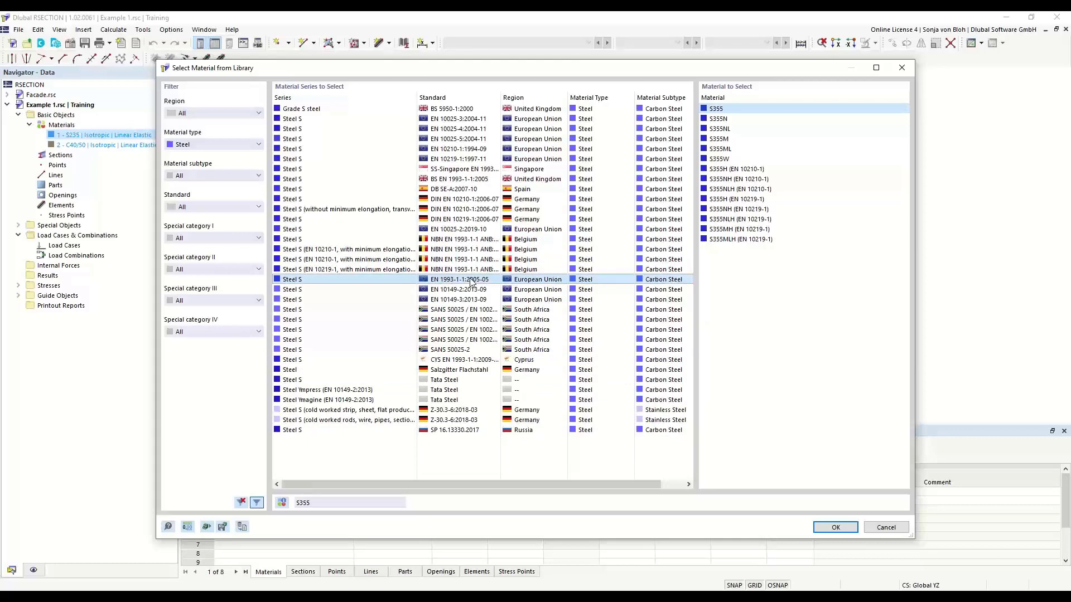
left_click(716, 110)
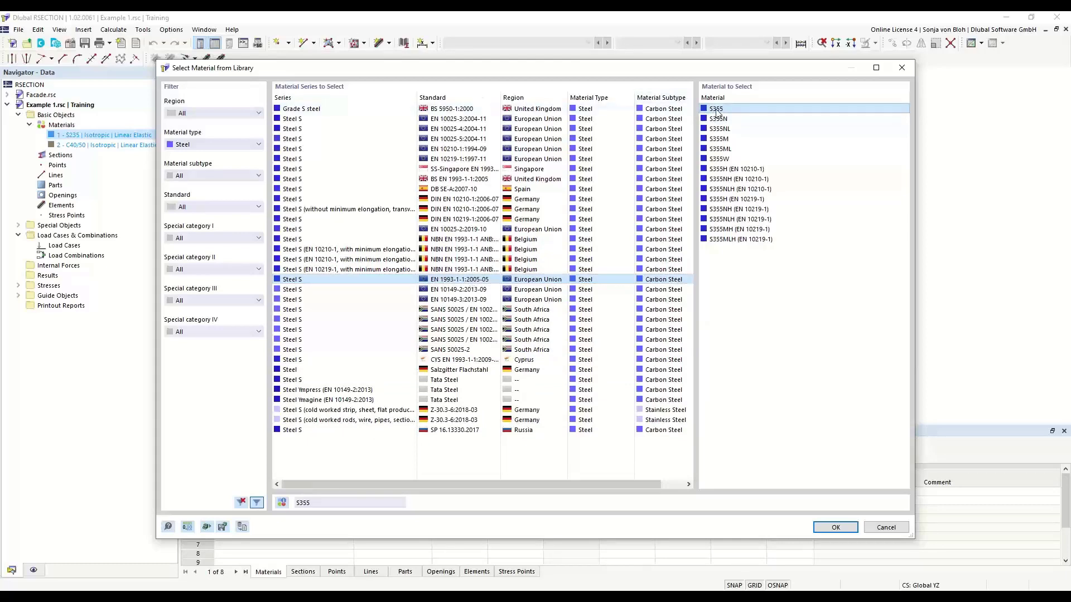
left_click(836, 528)
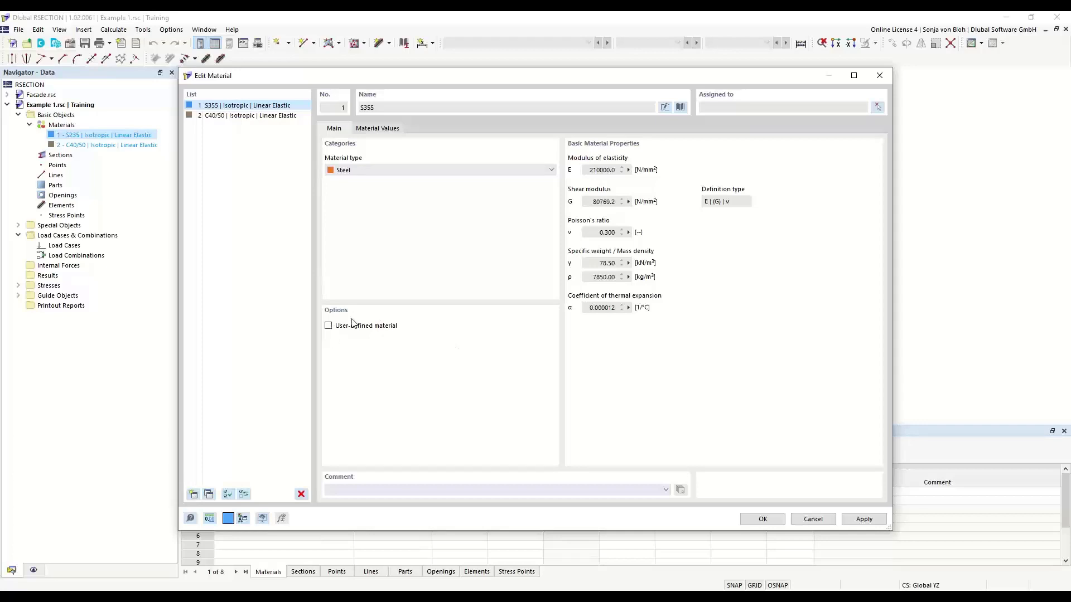
Try the user-defined material option for S355, review its editable material values, and switch the option off again
left_click(329, 326)
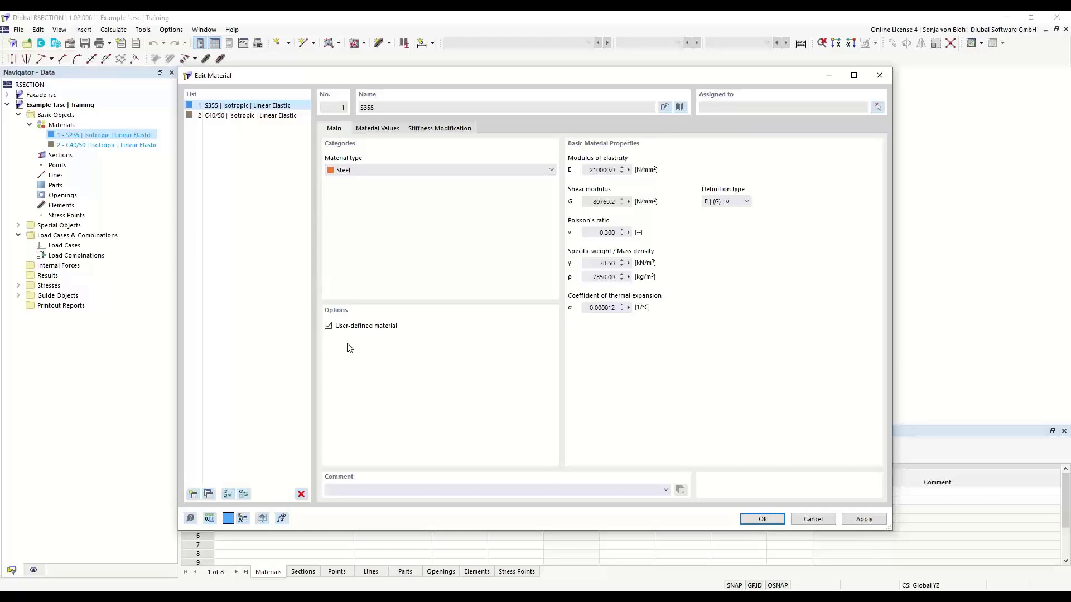
left_click(392, 132)
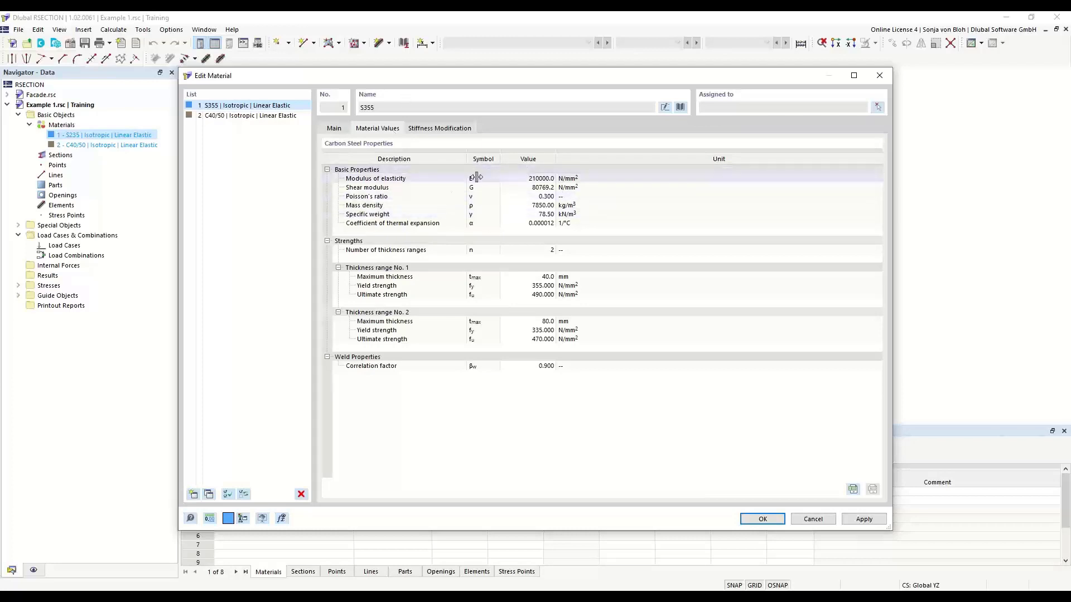
left_click(532, 179)
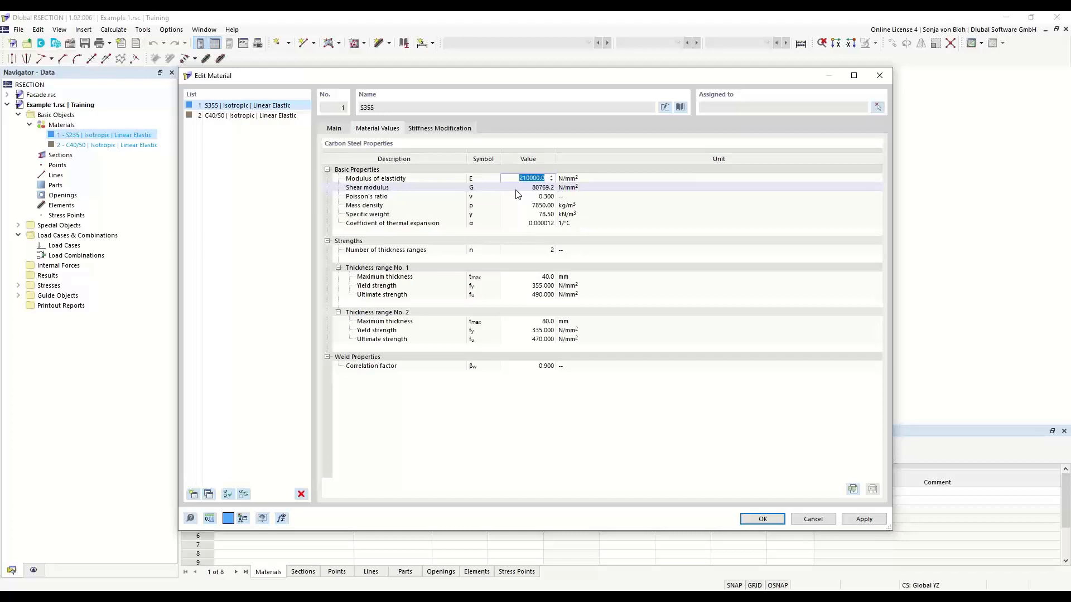
left_click(338, 131)
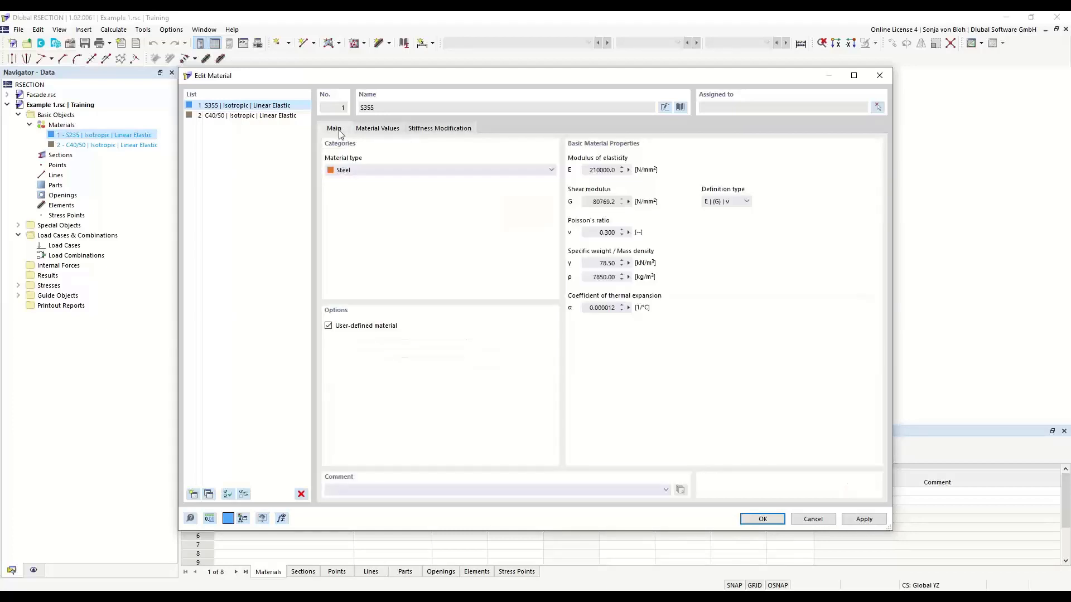
left_click(327, 326)
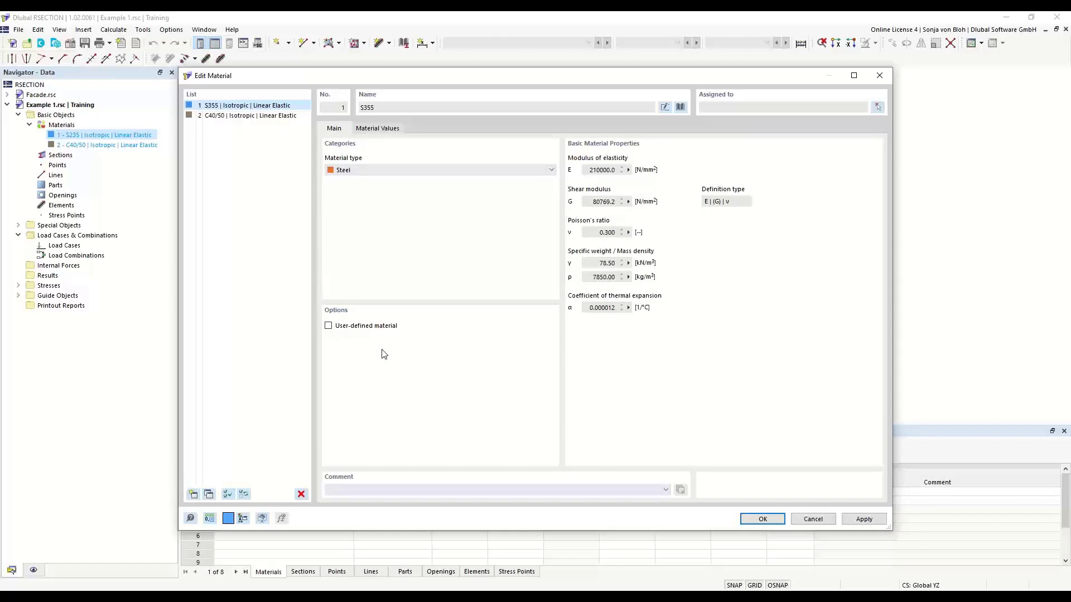
Confirm the material edit with S355 as the first material
left_click(760, 519)
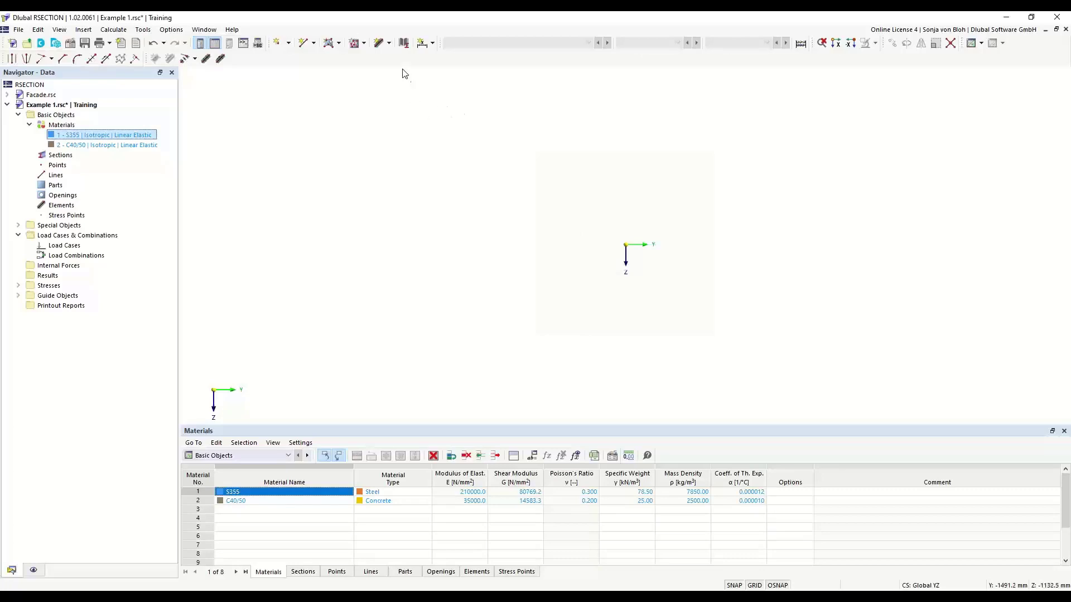
left_click(389, 44)
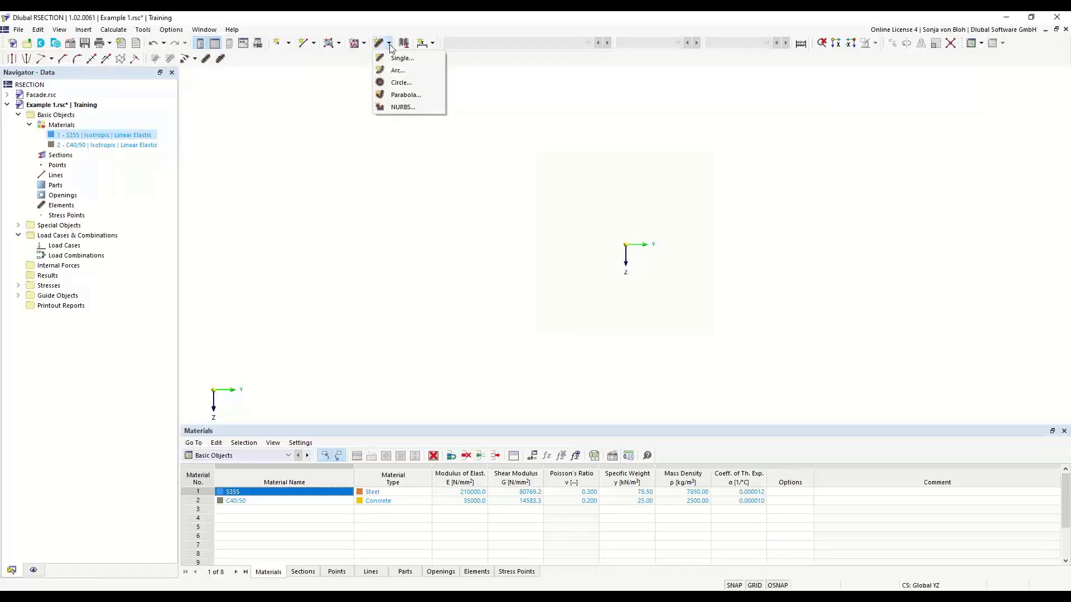
left_click(328, 135)
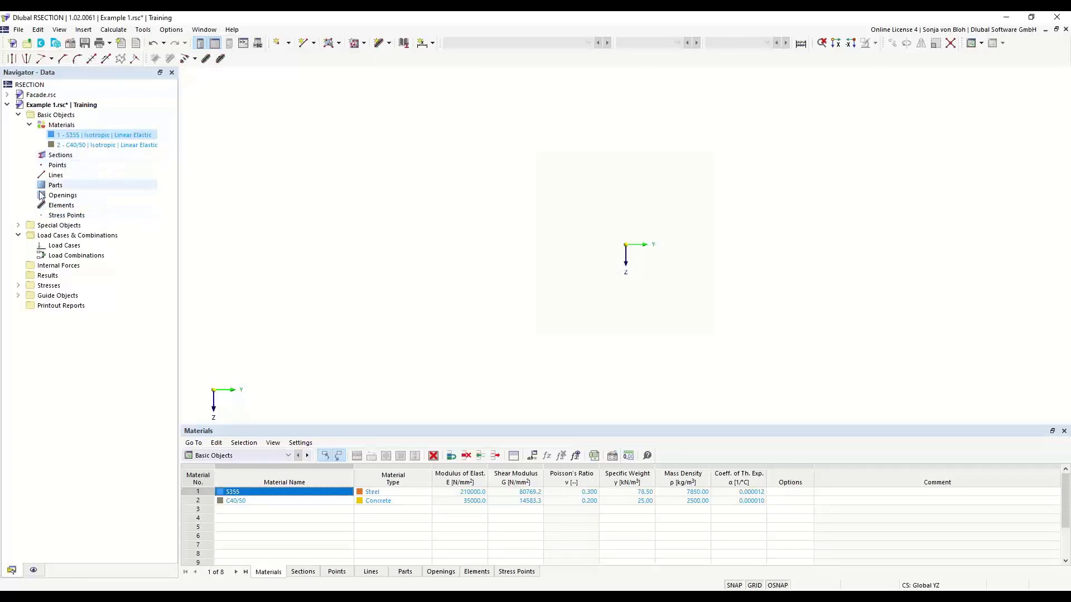
right_click(67, 206)
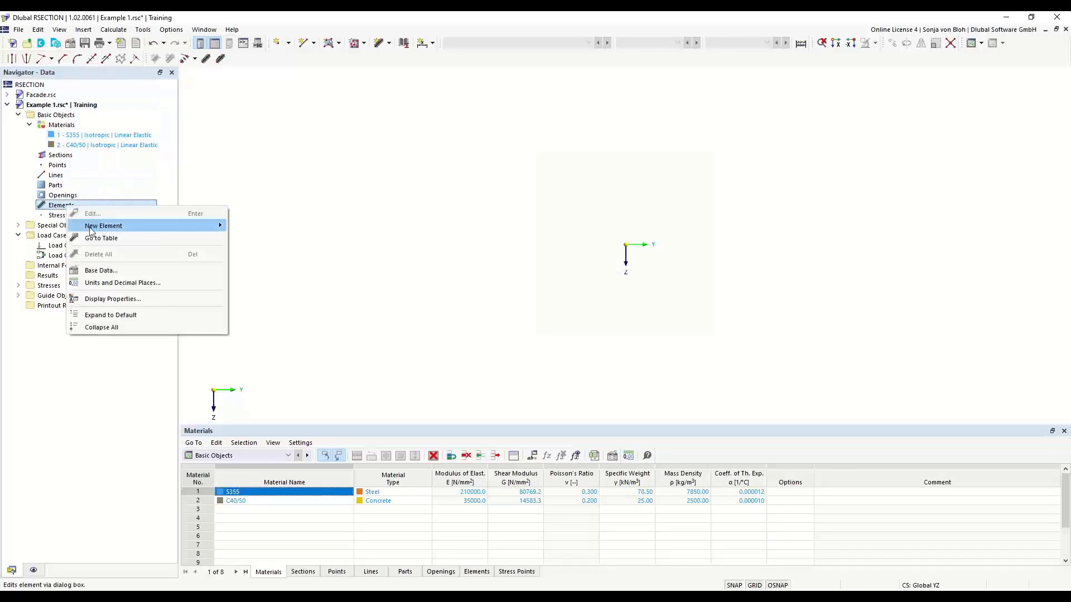
mouse_move(92, 227)
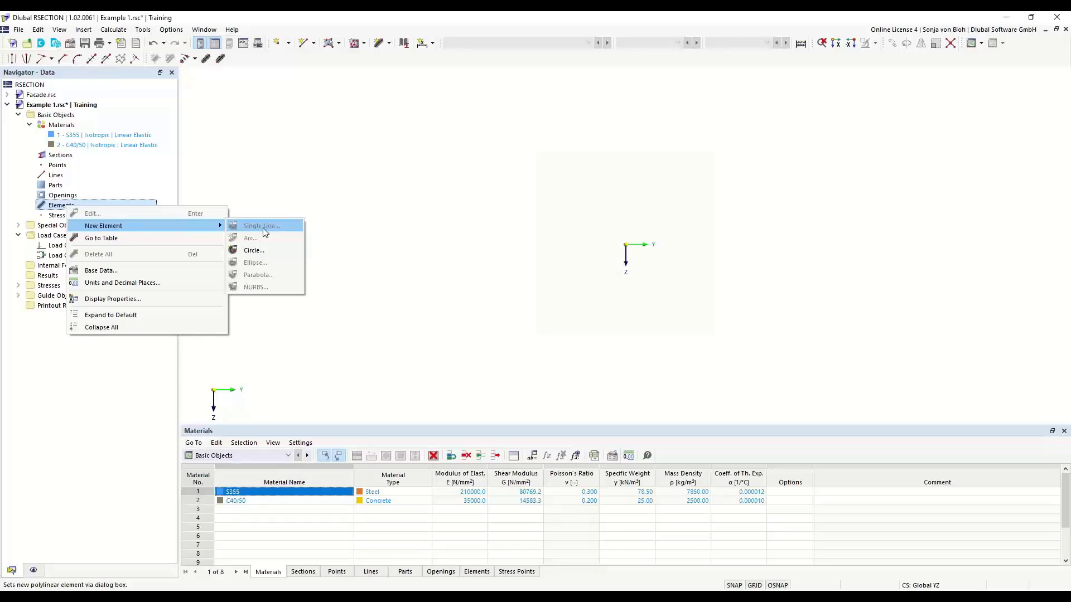
left_click(410, 195)
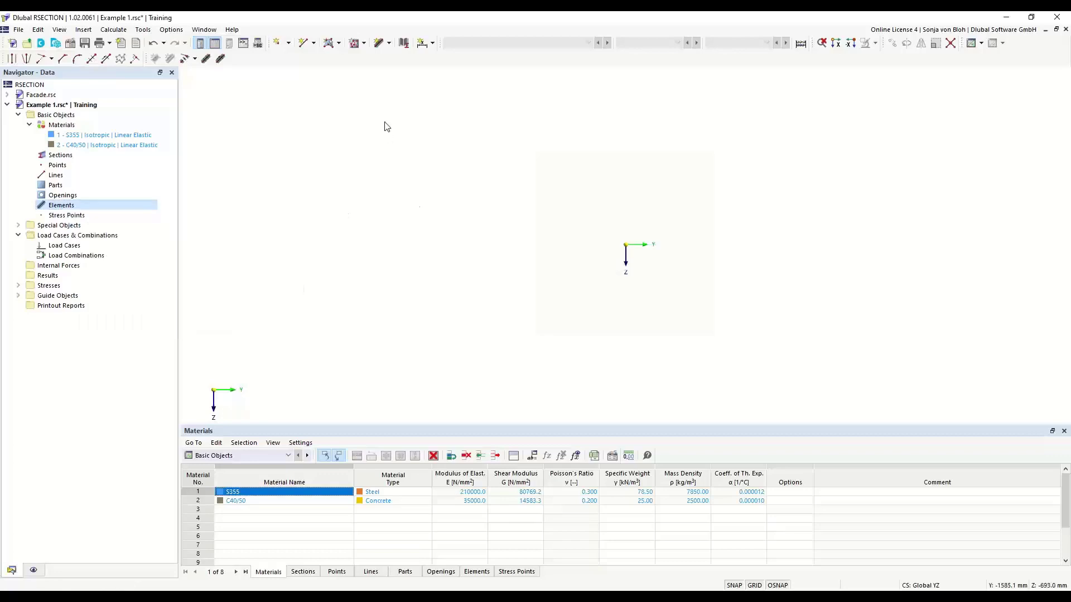
Draw the bottom flange as a single-line S355 element from the origin, 150 mm long at 0° and 10.7 mm thick
left_click(388, 44)
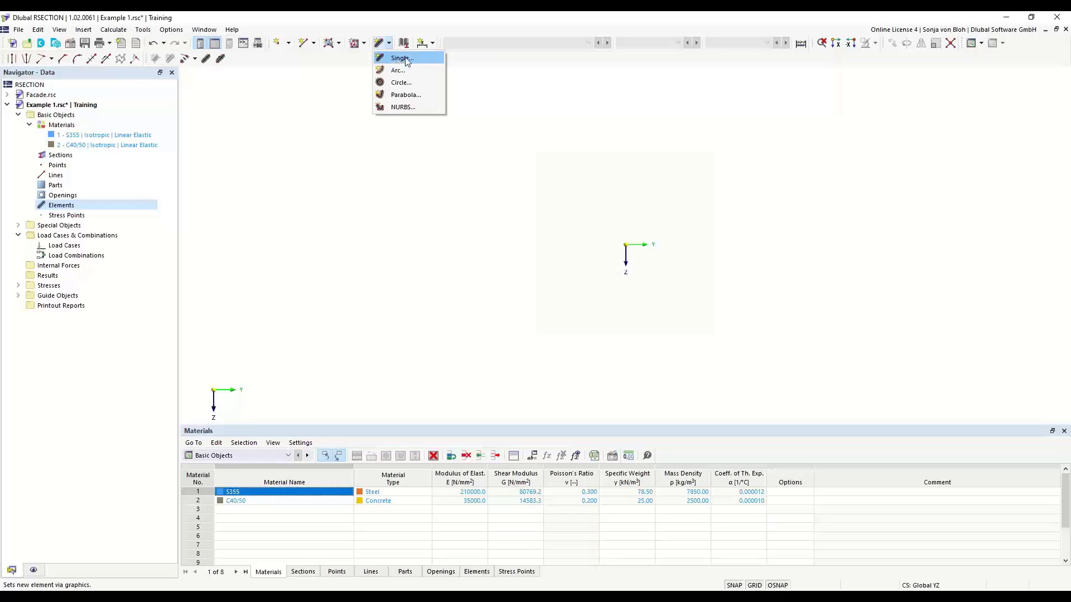
left_click(400, 59)
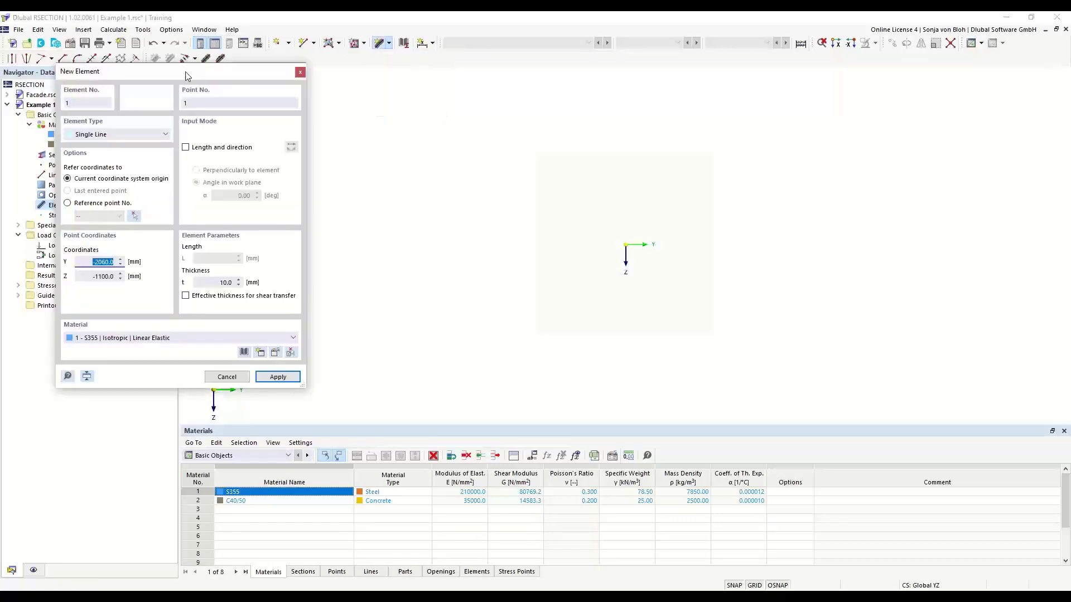
left_click_drag(186, 75, 350, 117)
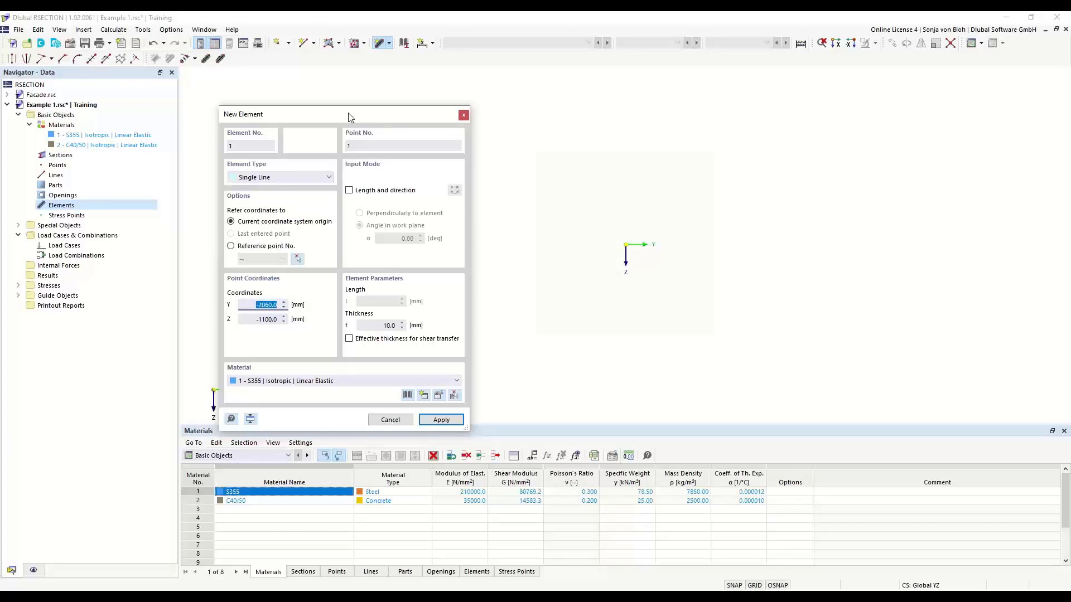
left_click(349, 191)
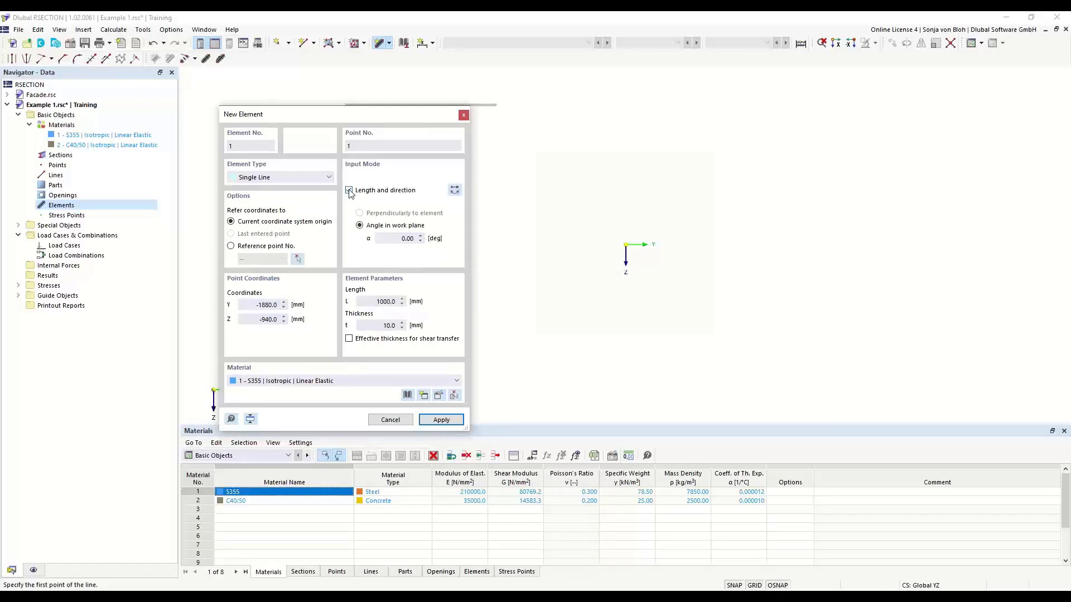
double_click(398, 238)
double_click(383, 301)
type("150")
key("Tab")
type("10,7")
key("Tab")
scroll(635, 251, "up", 5)
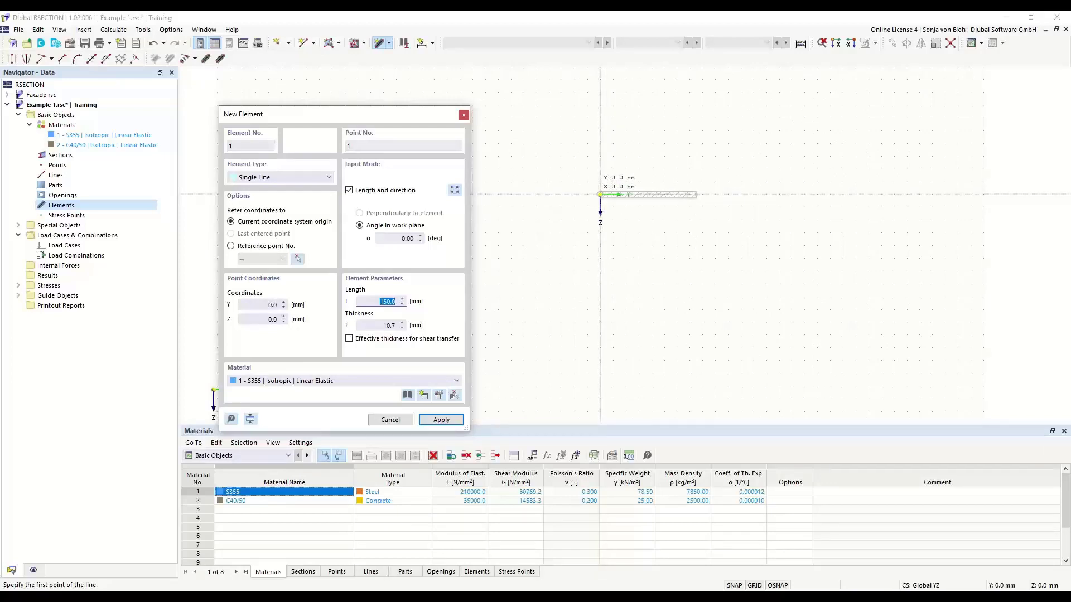
left_click(600, 195)
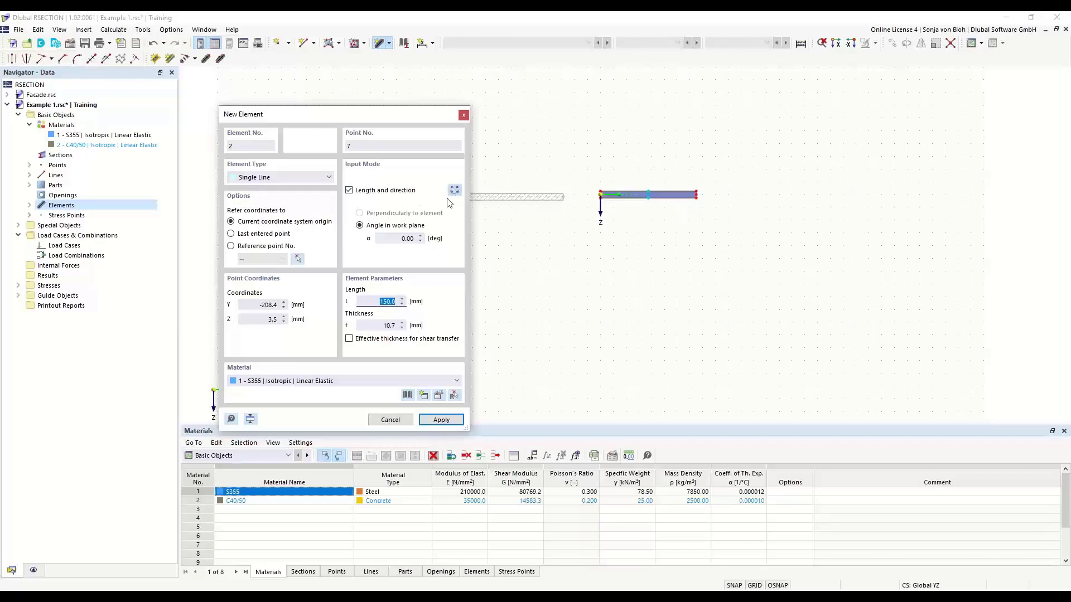
Draw the web upward from the bottom flange's midpoint with reversed direction, 289.3 mm long at 90° and 7.1 mm thick
left_click(396, 239)
type("90")
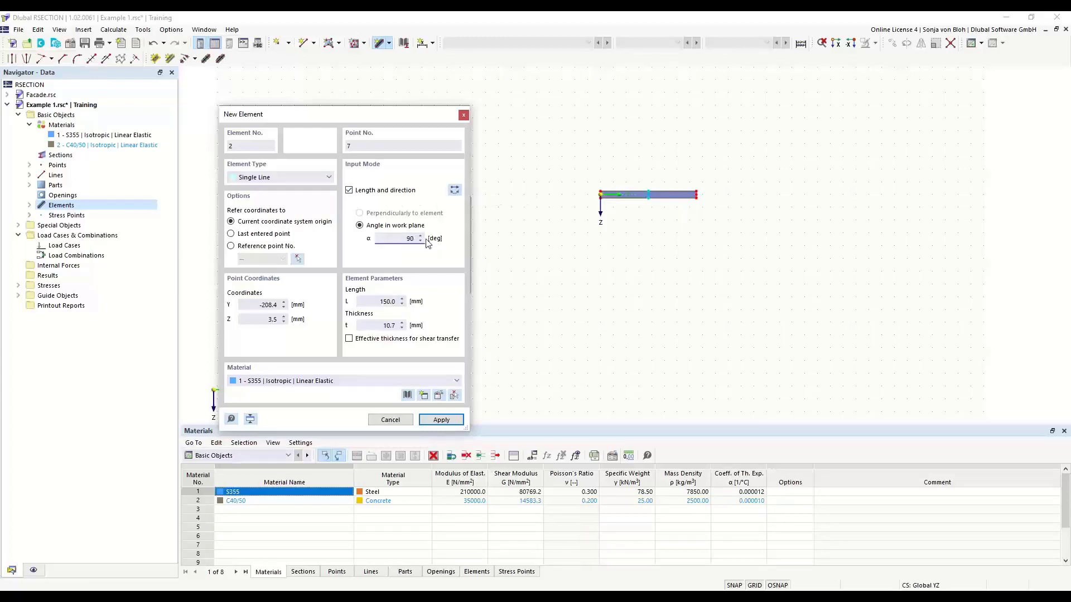
key("Tab")
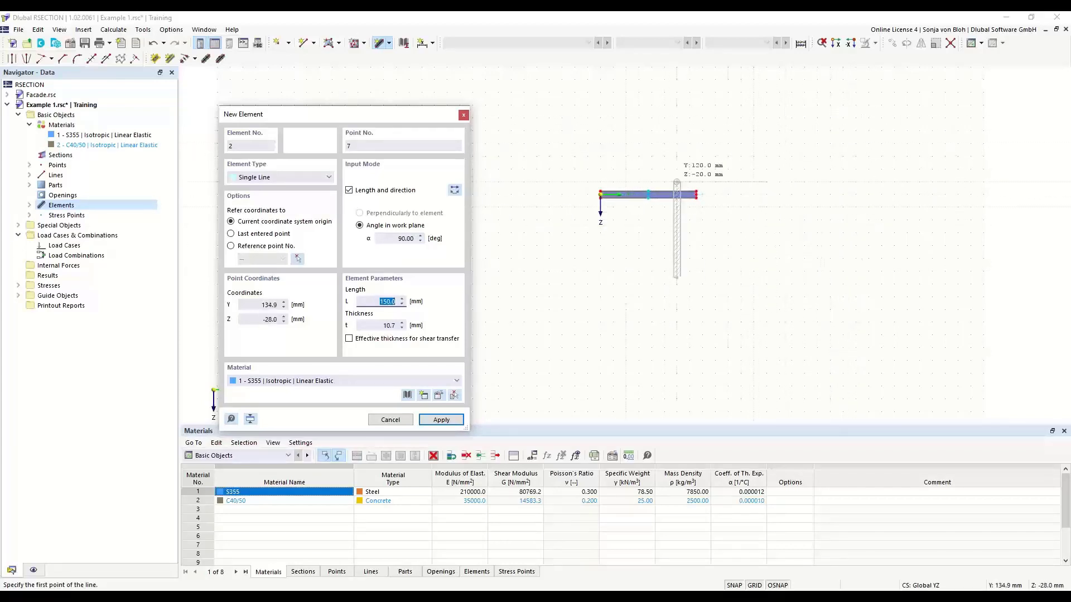
left_click(455, 190)
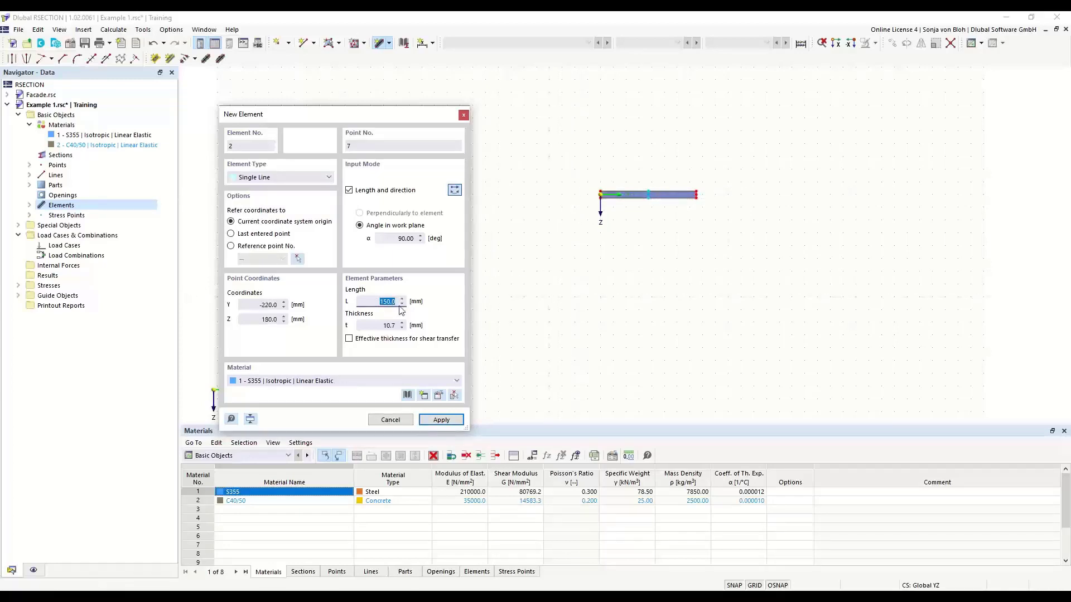
type("289,3")
key("Tab")
type("7,1")
middle_click_drag(638, 205, 652, 336)
scroll(667, 319, "up", 3)
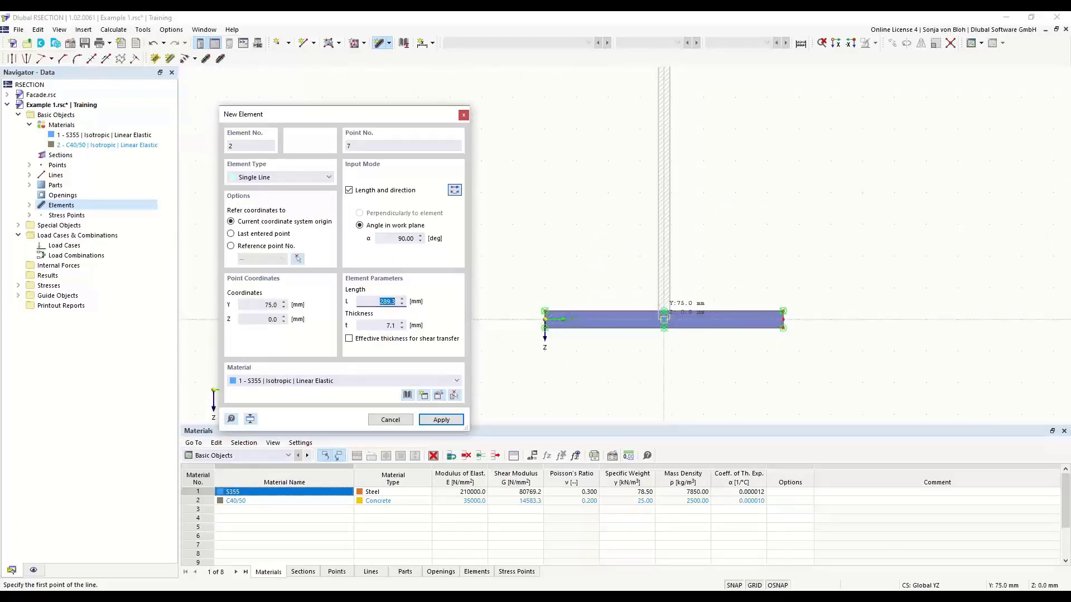
left_click(664, 319)
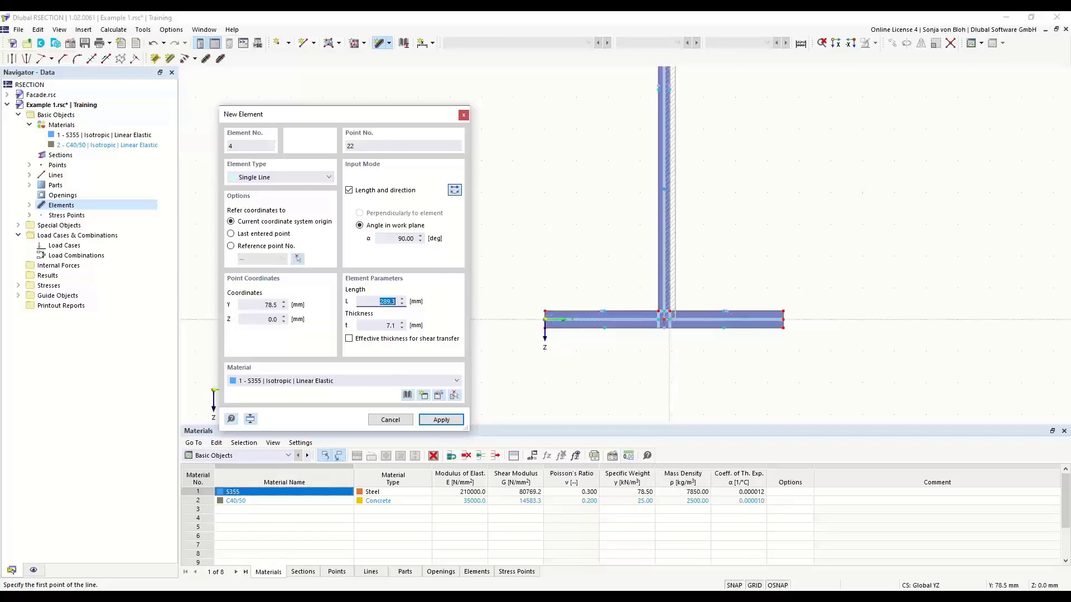
scroll(669, 321, "up", 3)
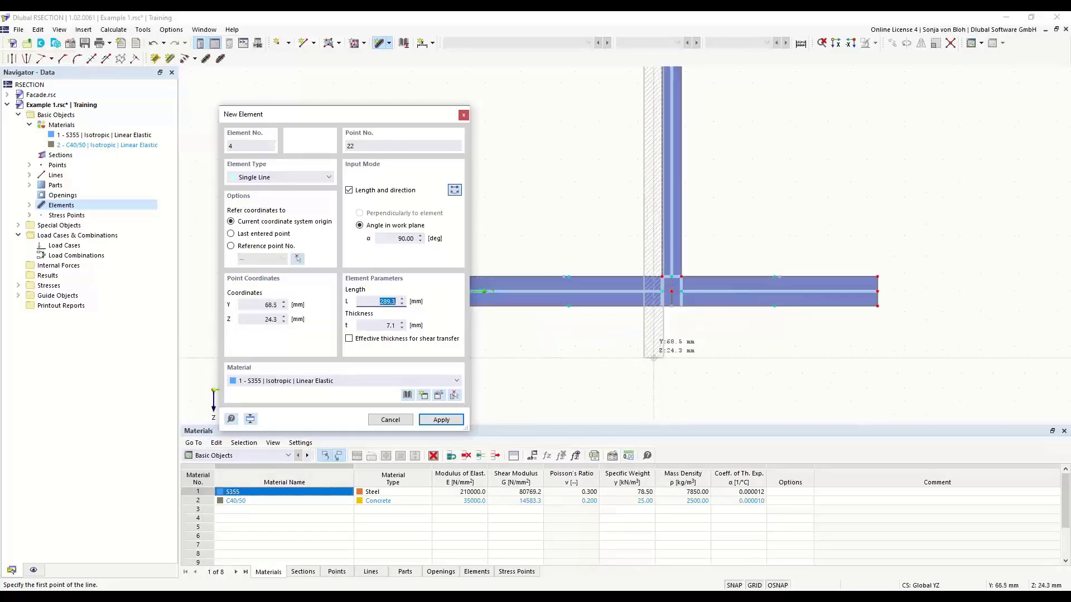
scroll(713, 365, "down", 2)
scroll(618, 317, "up", 2)
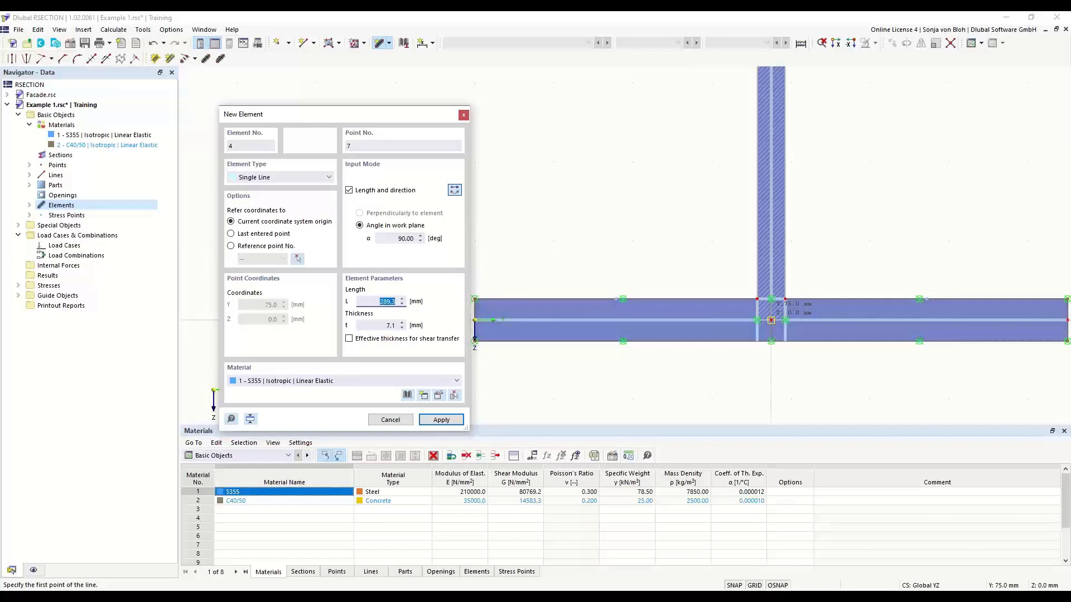
scroll(747, 334, "down", 3)
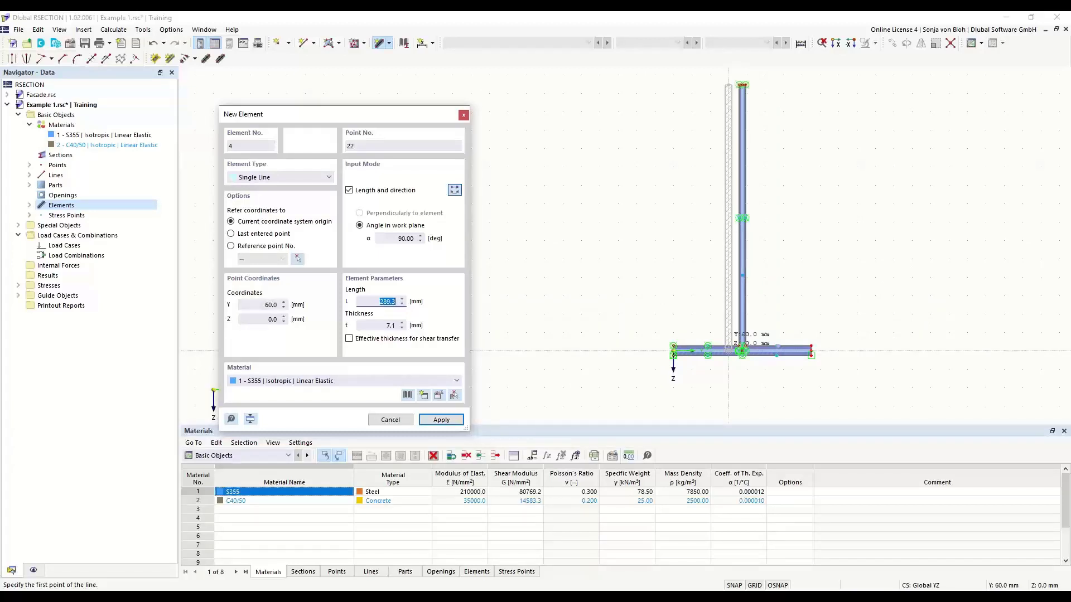
Draw the left half of the top flange from the web's upper end with reversed direction, 75 mm long at 0° and 10.7 mm thick
left_click_drag(374, 116, 399, 90)
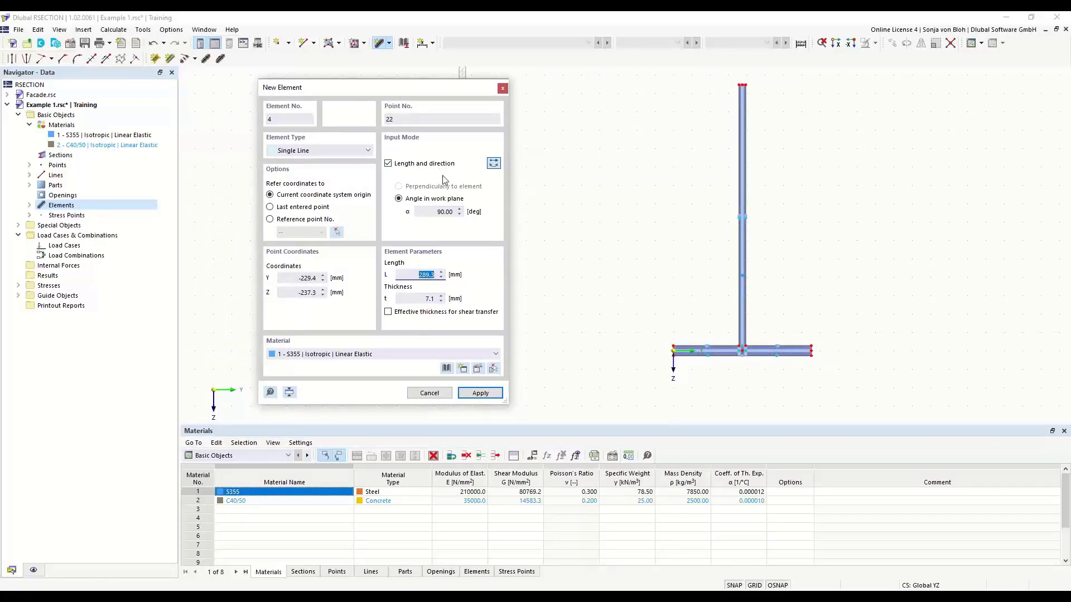
left_click(446, 212)
type("0")
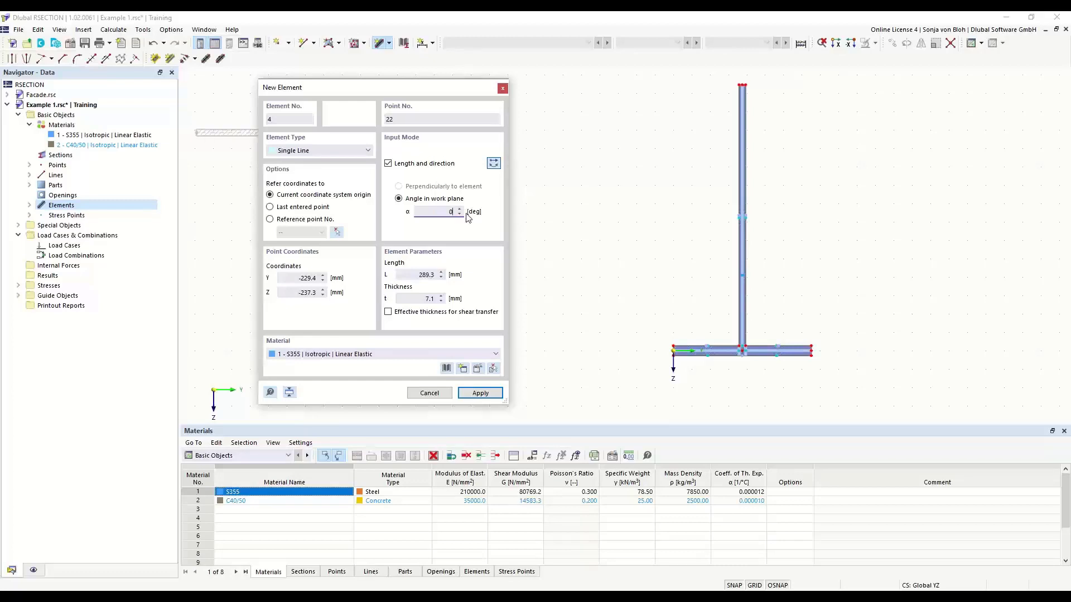
left_click(424, 274)
type("75")
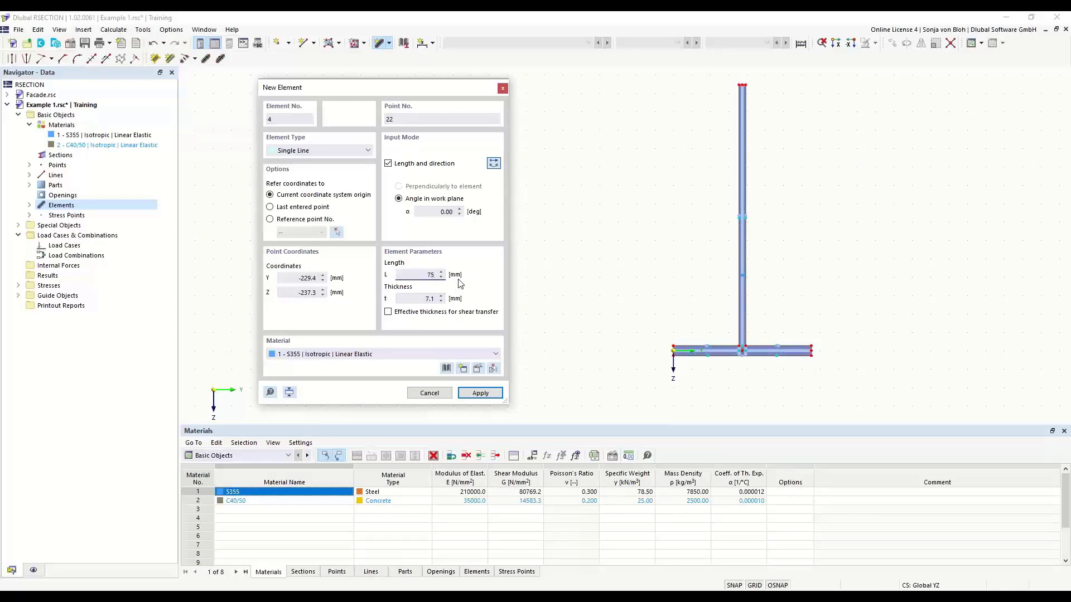
left_click(432, 299)
type("10,7")
scroll(823, 97, "up", 2)
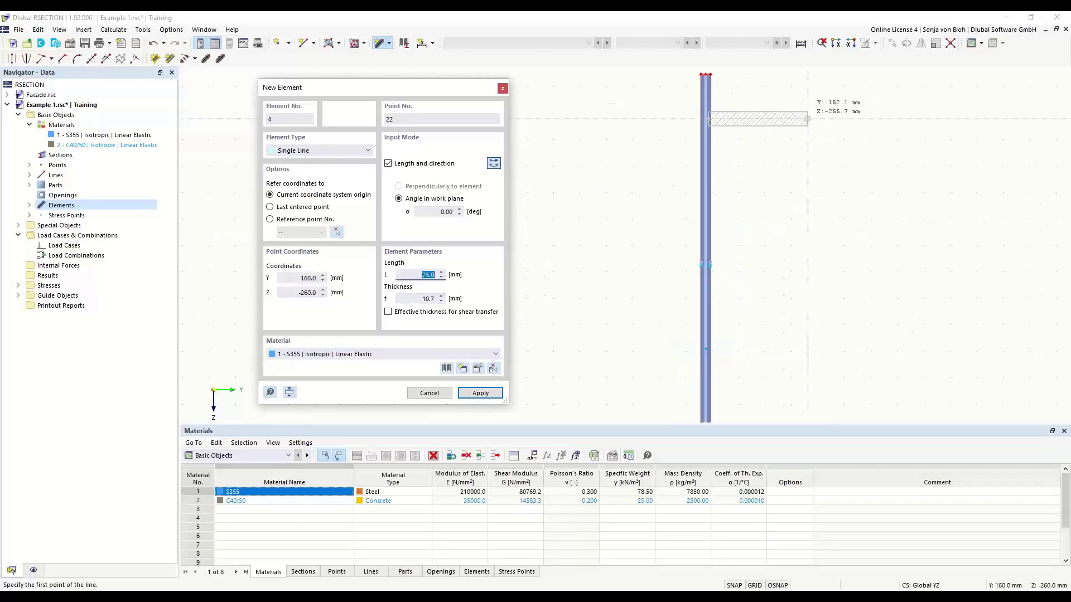
middle_click_drag(749, 203, 774, 204)
scroll(761, 202, "up", 1)
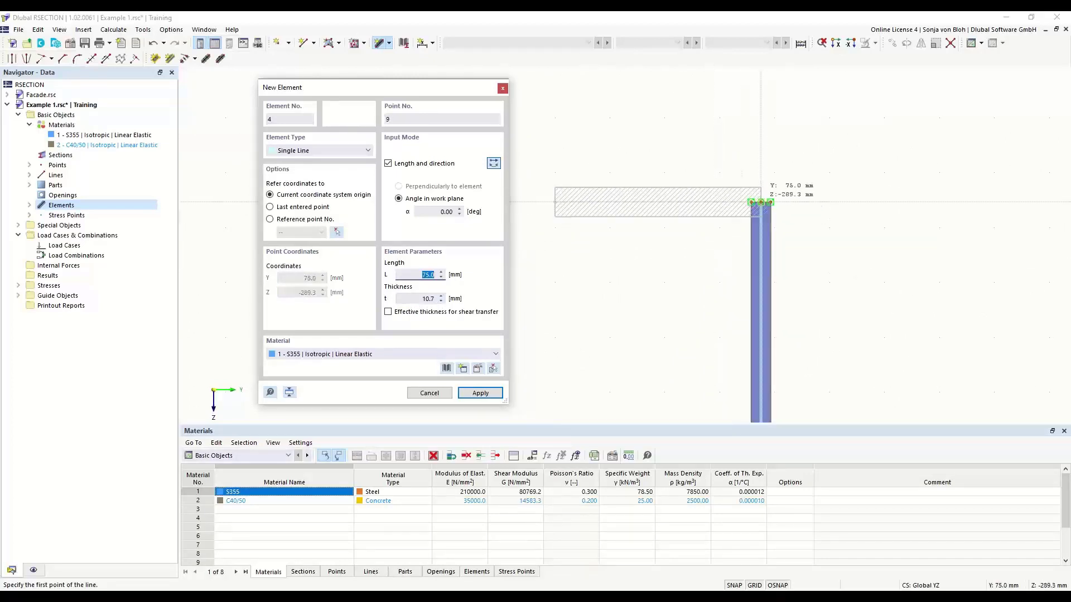
left_click(761, 202)
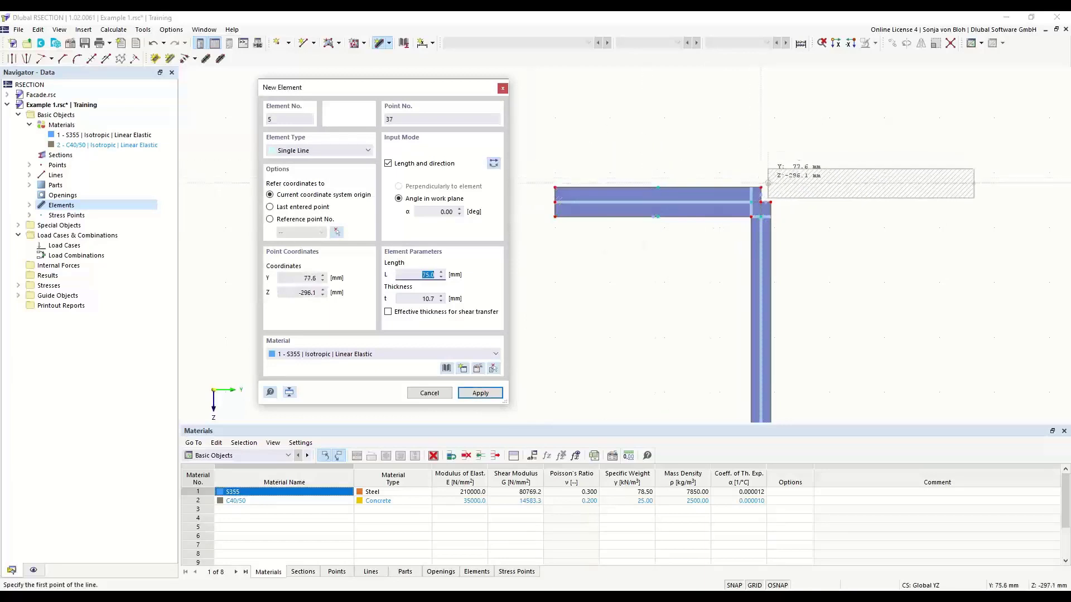
Draw the right half of the top flange from the web's upper end in the non-reversed direction, and end element input
scroll(763, 198, "up", 1)
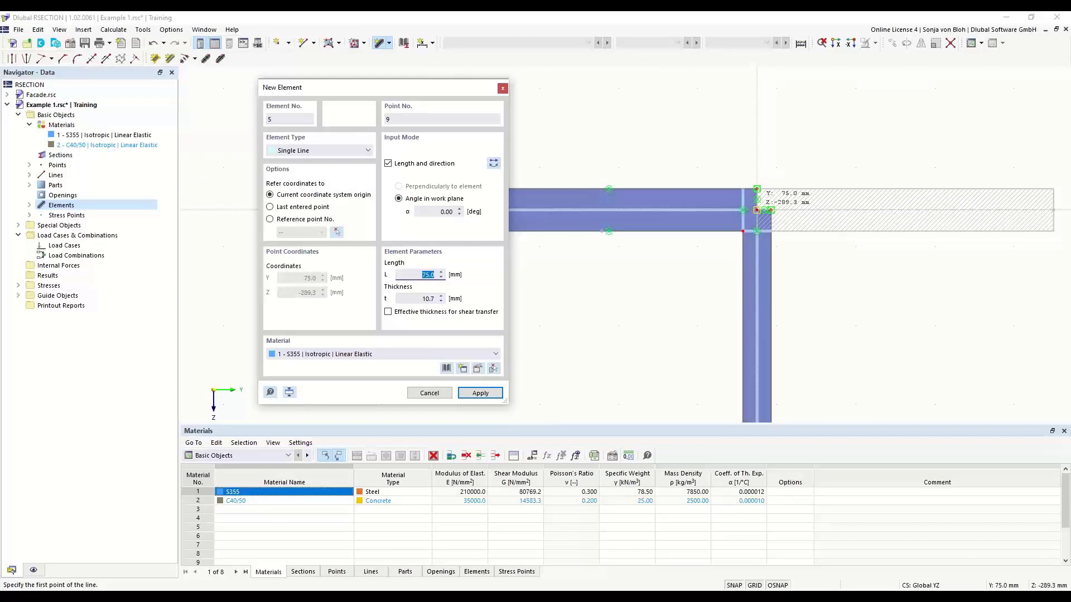
left_click(757, 210)
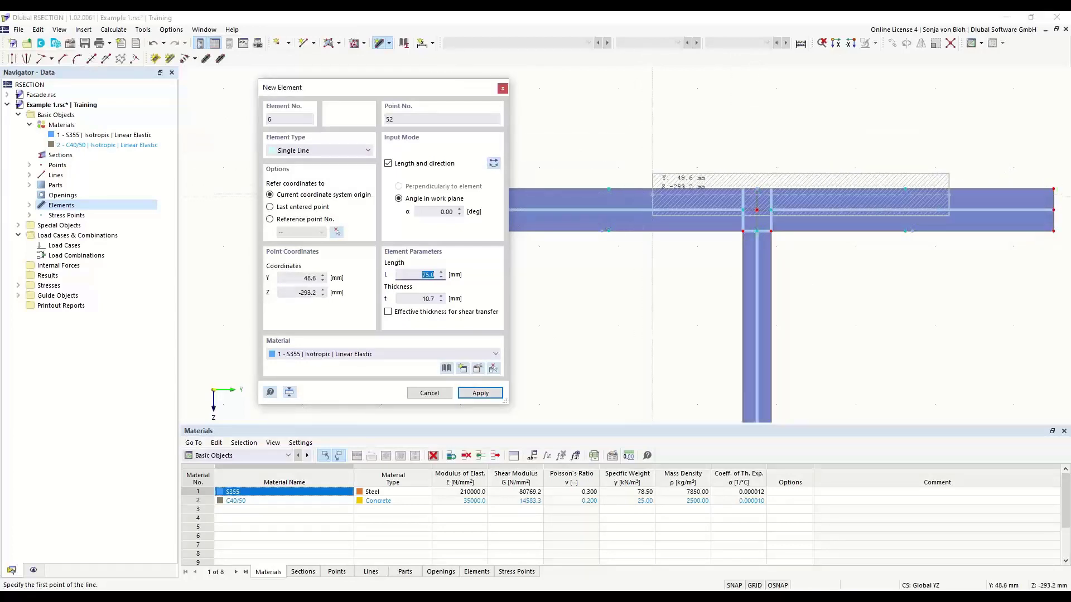
key("Escape")
scroll(500, 167, "down", 5)
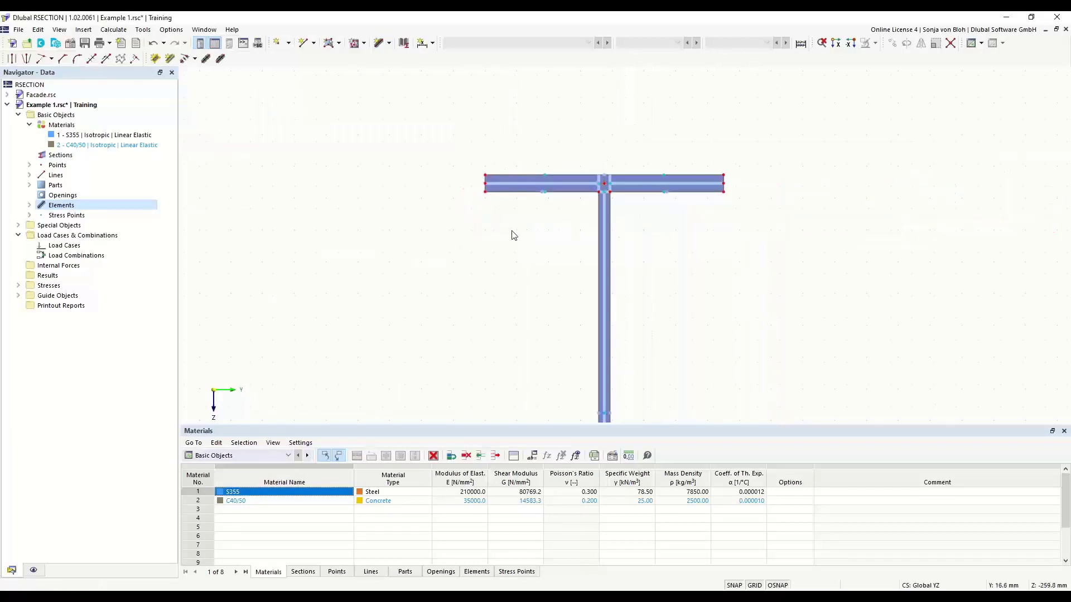
middle_click_drag(492, 275, 455, 186)
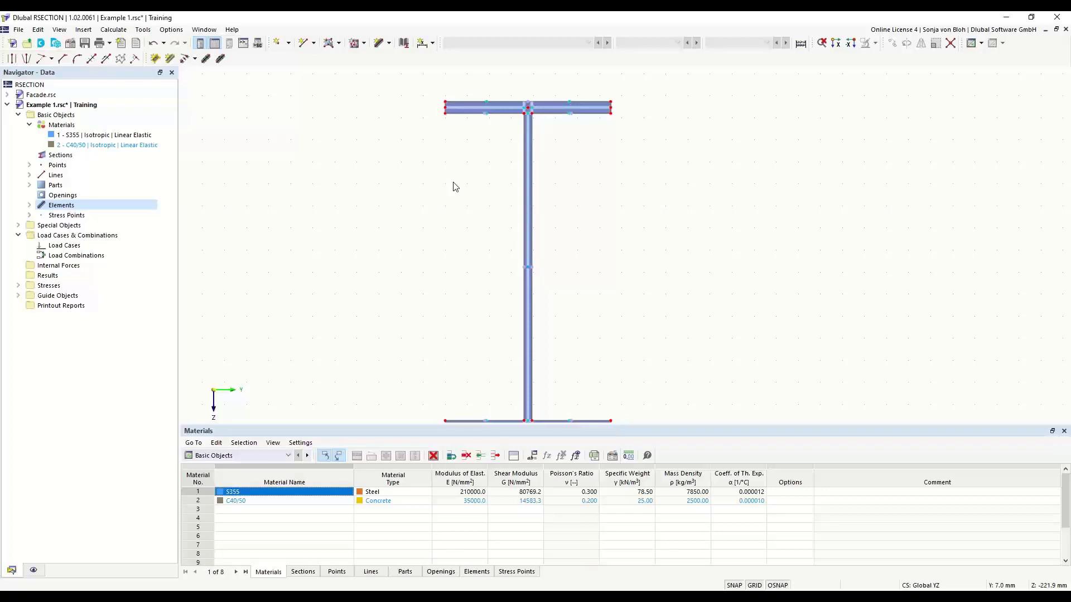
Round both inner corners between the top flange's underside and the web with a 15 mm radius
left_click(76, 59)
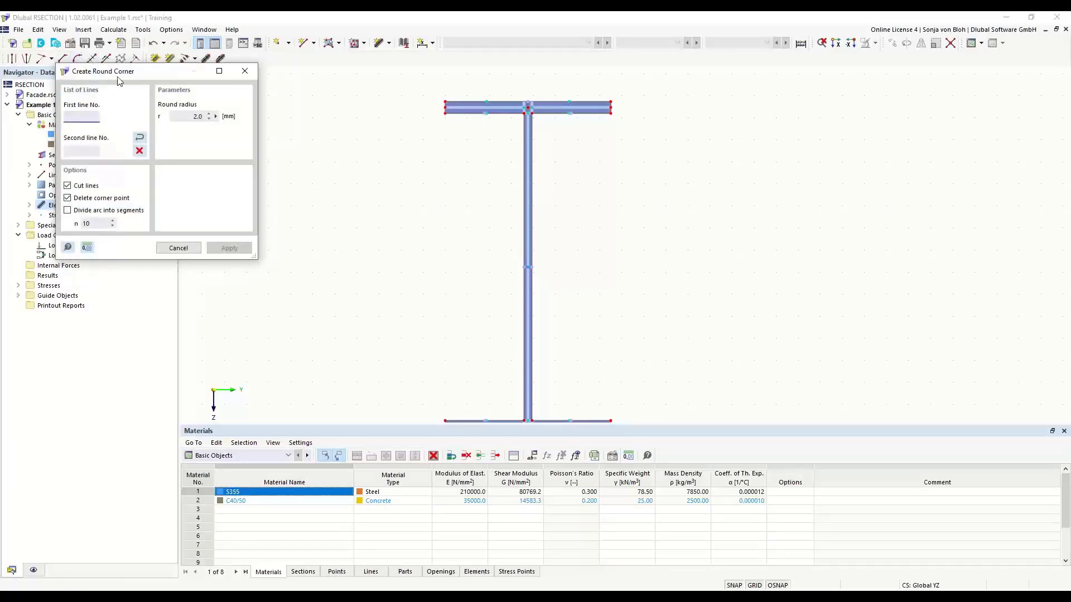
left_click_drag(117, 74, 295, 160)
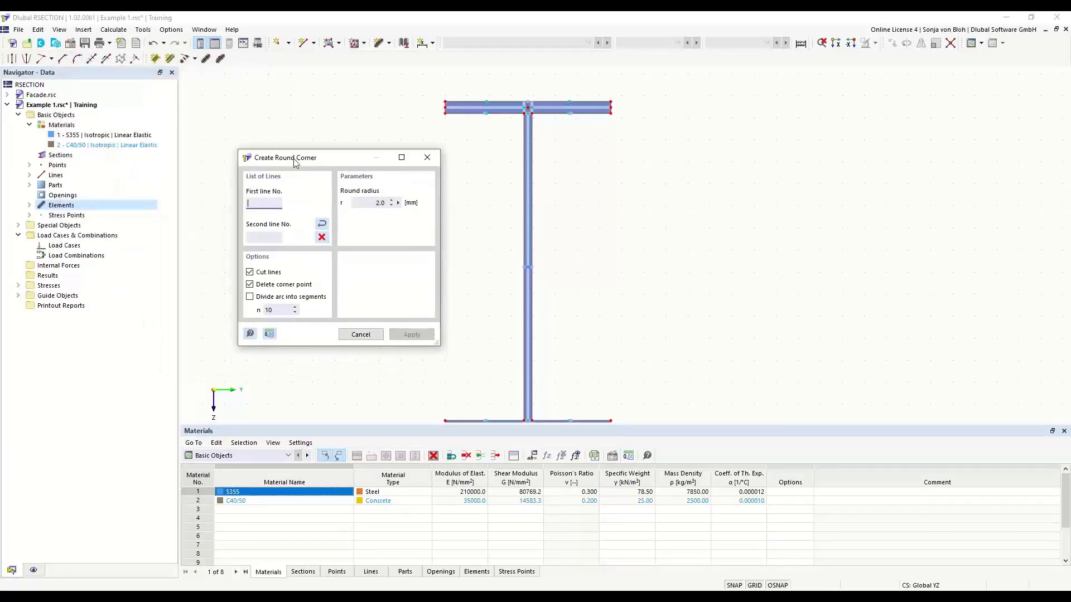
left_click(373, 202)
type("15")
scroll(541, 118, "up", 2)
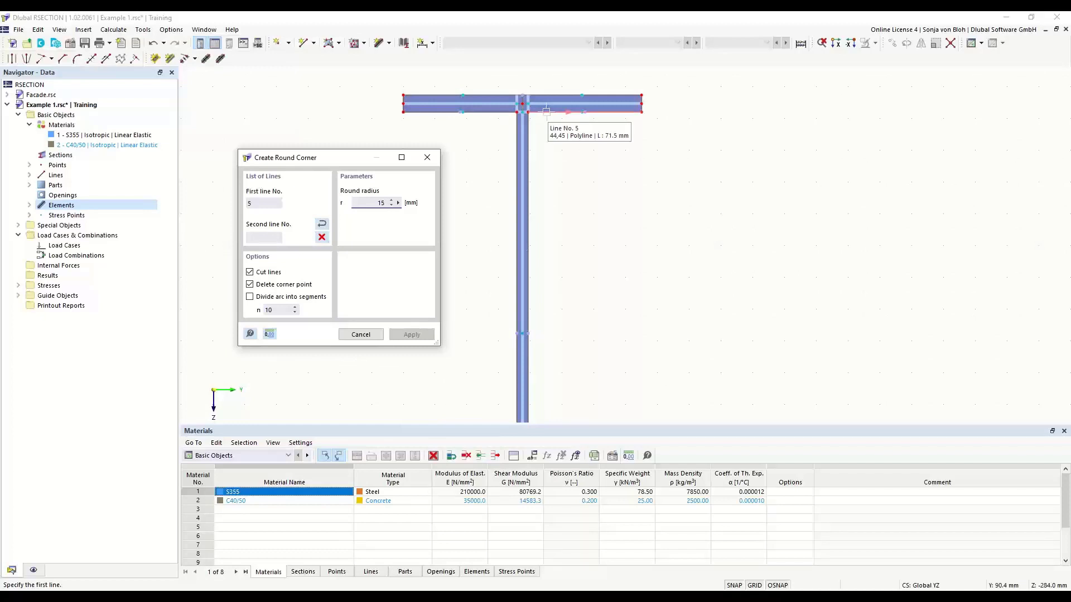
left_click(546, 111)
left_click(531, 133)
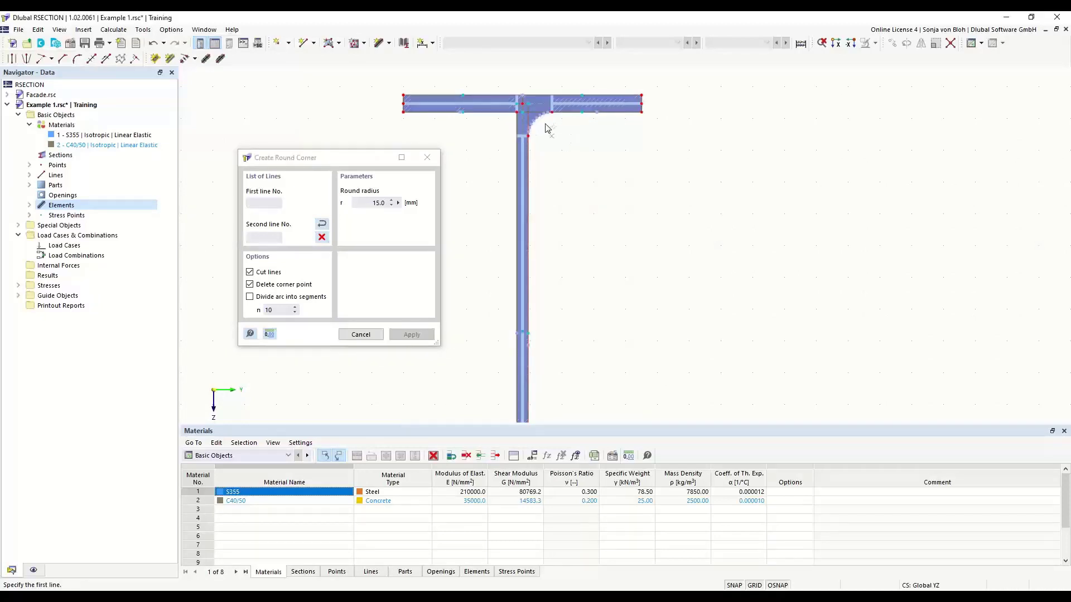
left_click(489, 112)
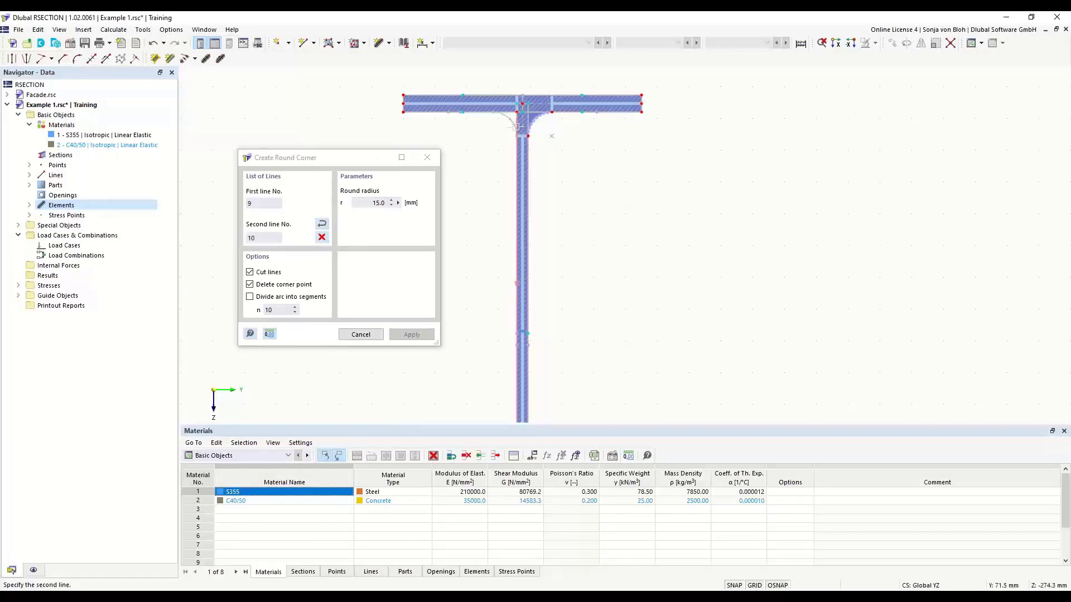
left_click(516, 128)
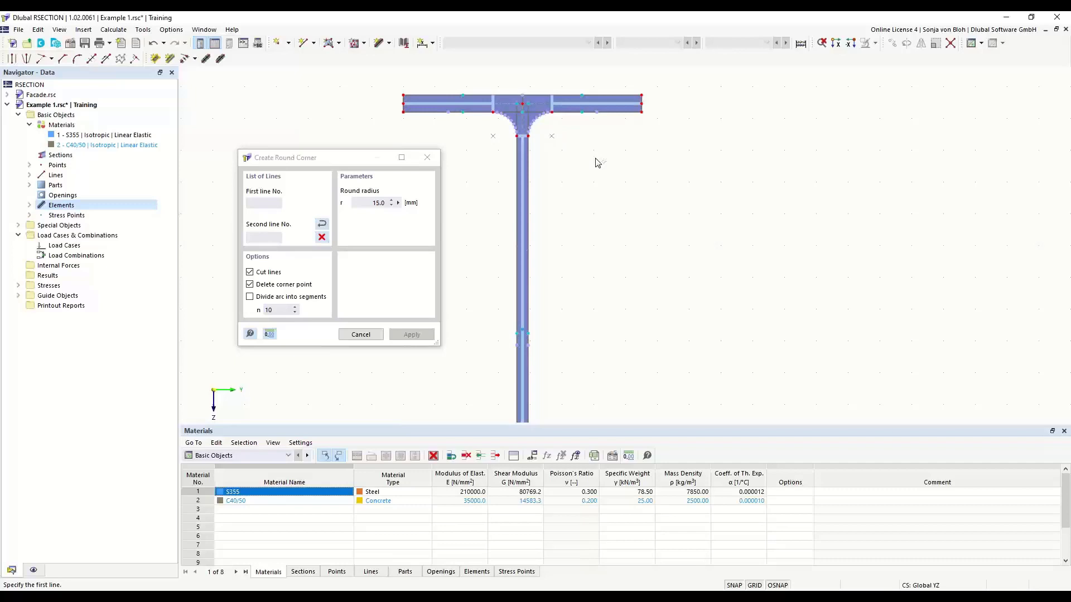
End corner rounding and set up an angled corner by Edge and Angle, with length L1 of 6*sqrt(2) mm and angle 45°
key("Escape")
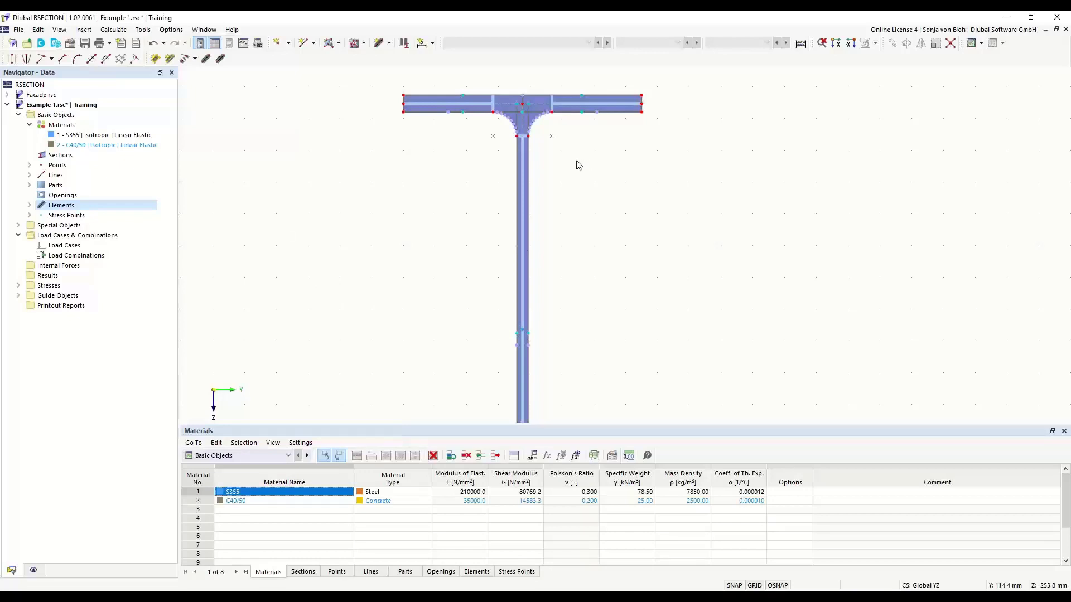
scroll(453, 170, "down", 2)
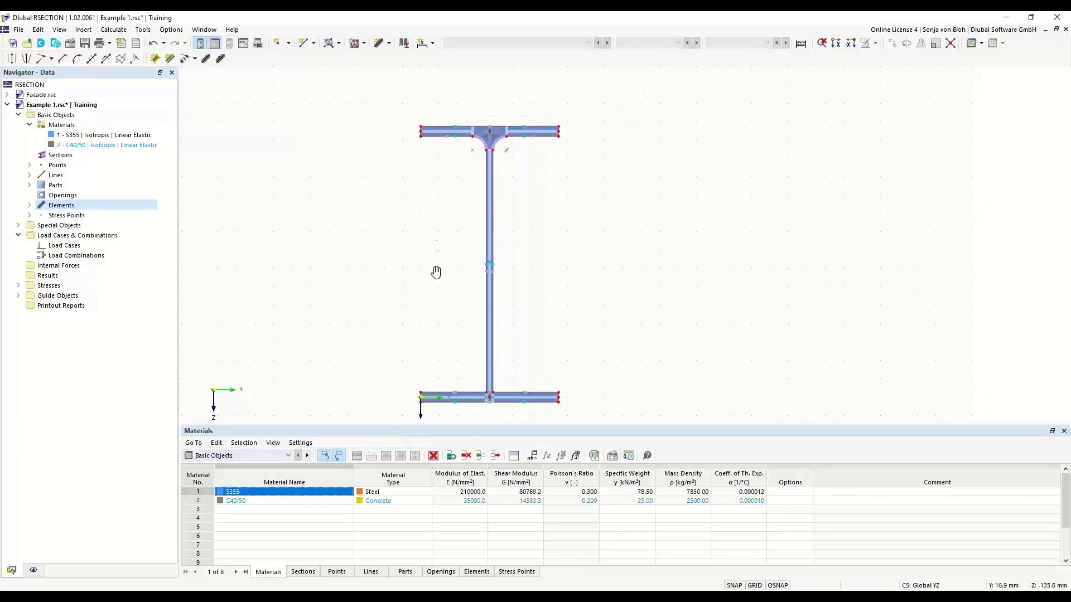
middle_click_drag(435, 270, 439, 227)
scroll(470, 352, "up", 1)
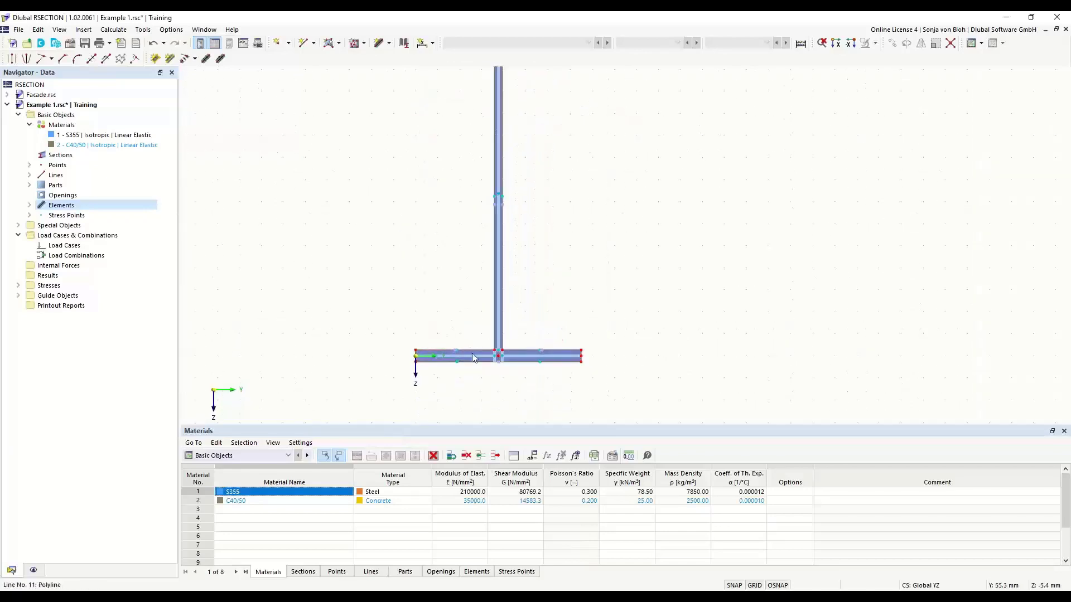
left_click(64, 60)
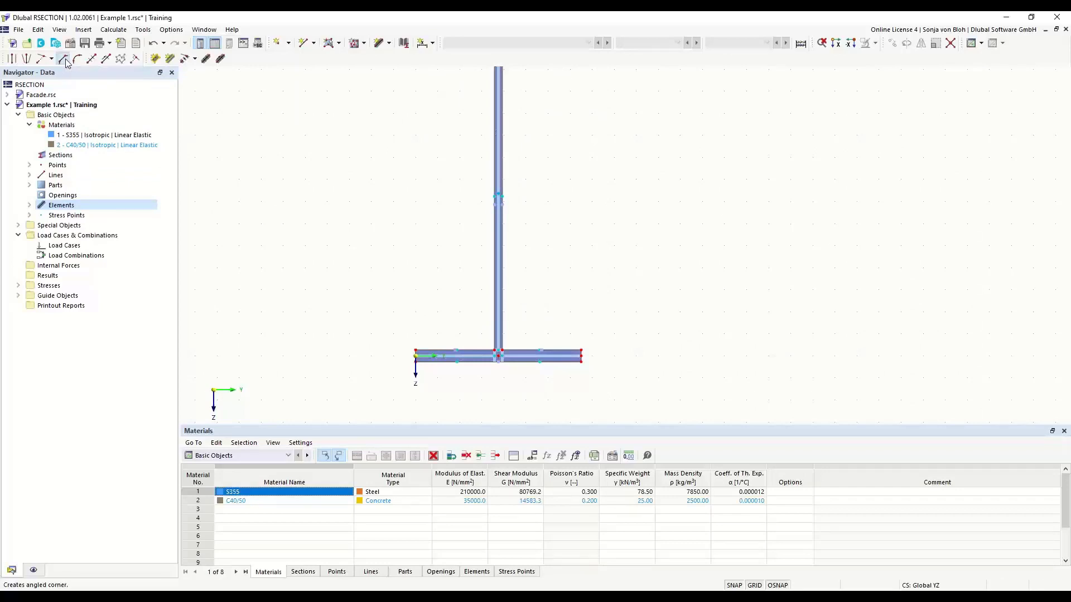
left_click_drag(144, 73, 287, 111)
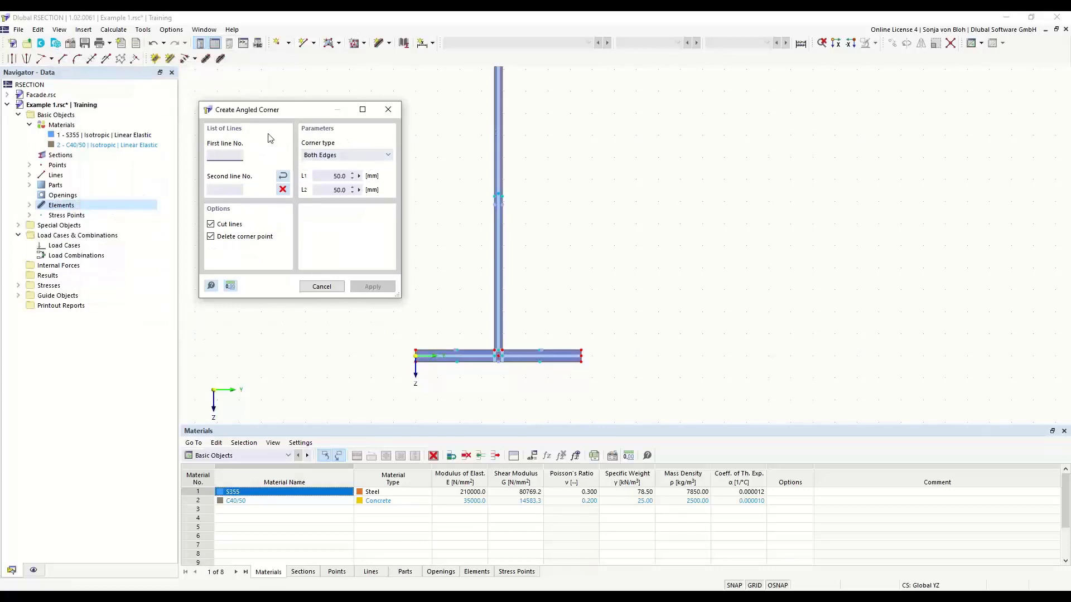
left_click(383, 156)
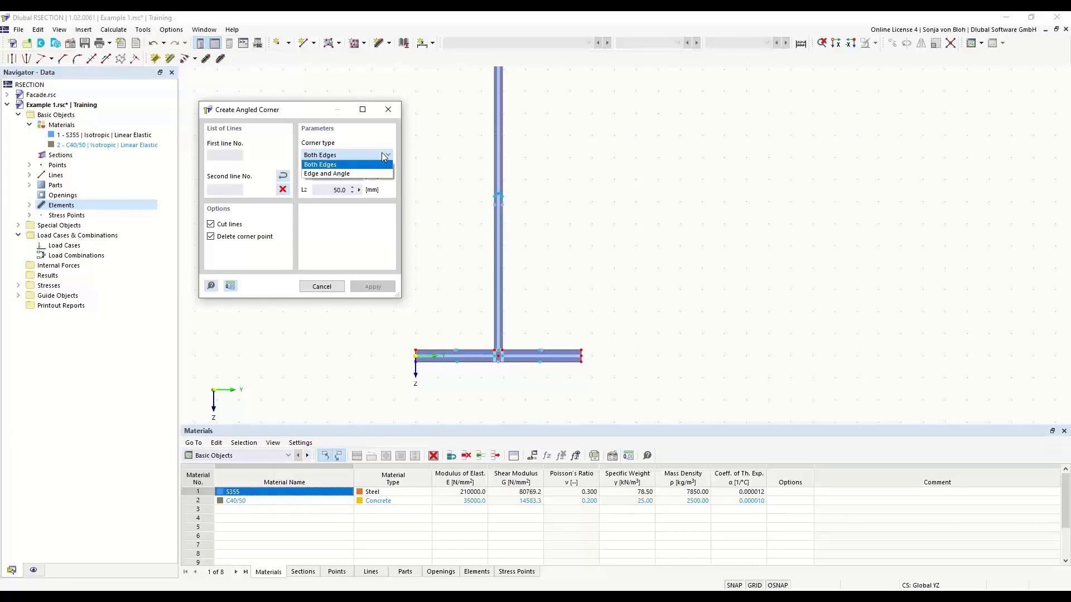
left_click(331, 174)
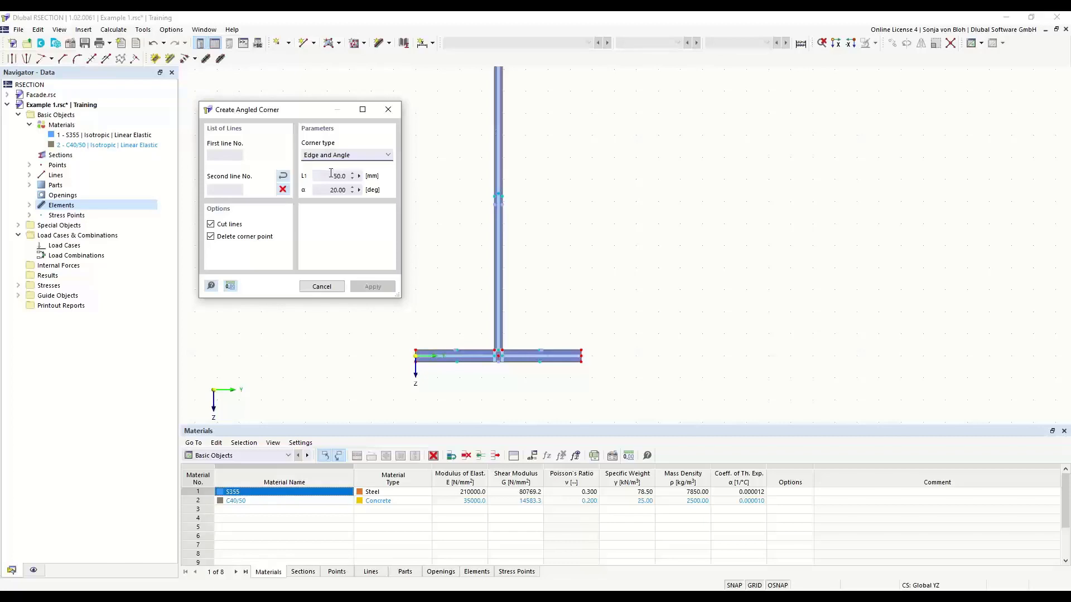
double_click(341, 176)
type("6*sqrt(2)")
left_click(326, 187)
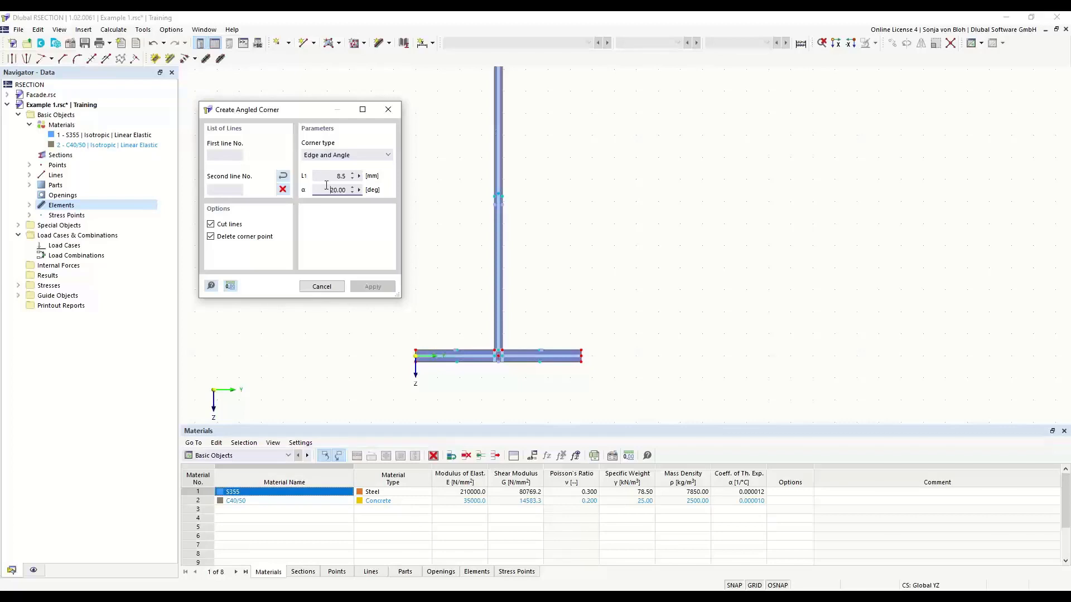
left_click_drag(327, 189, 369, 200)
type("45")
Bevel both inner corners between the web and the bottom flange's upper side, and end the corner command
scroll(491, 347, "up", 1)
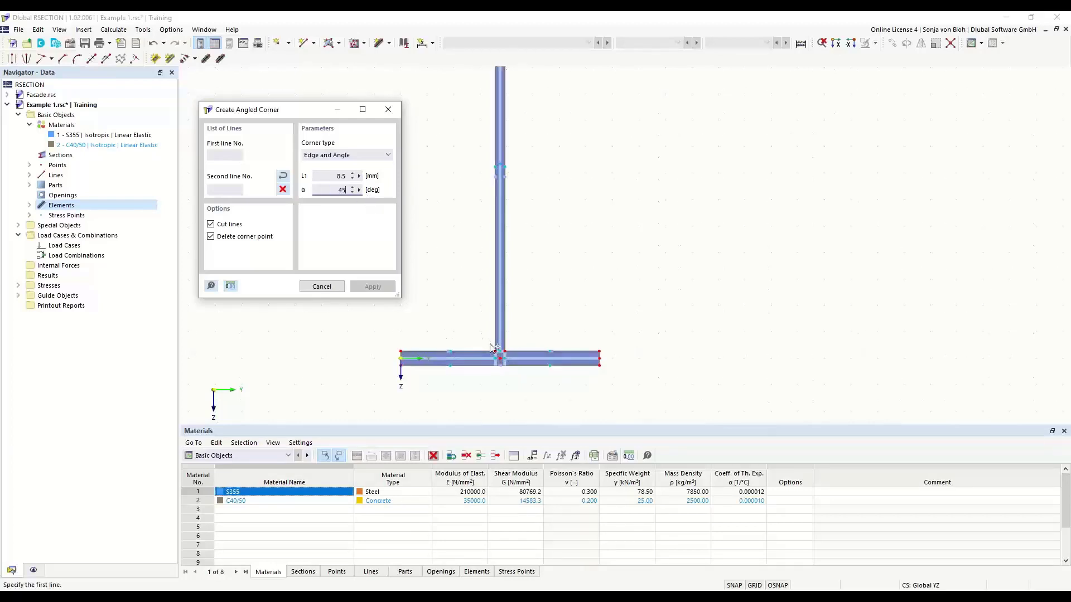
scroll(491, 347, "up", 3)
left_click(497, 312)
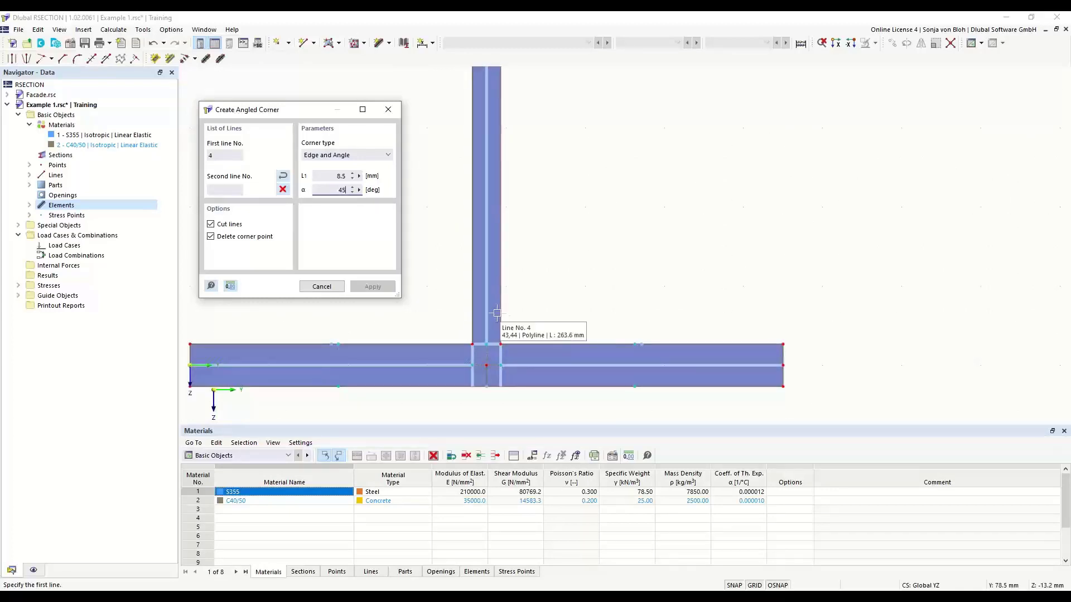
left_click(497, 313)
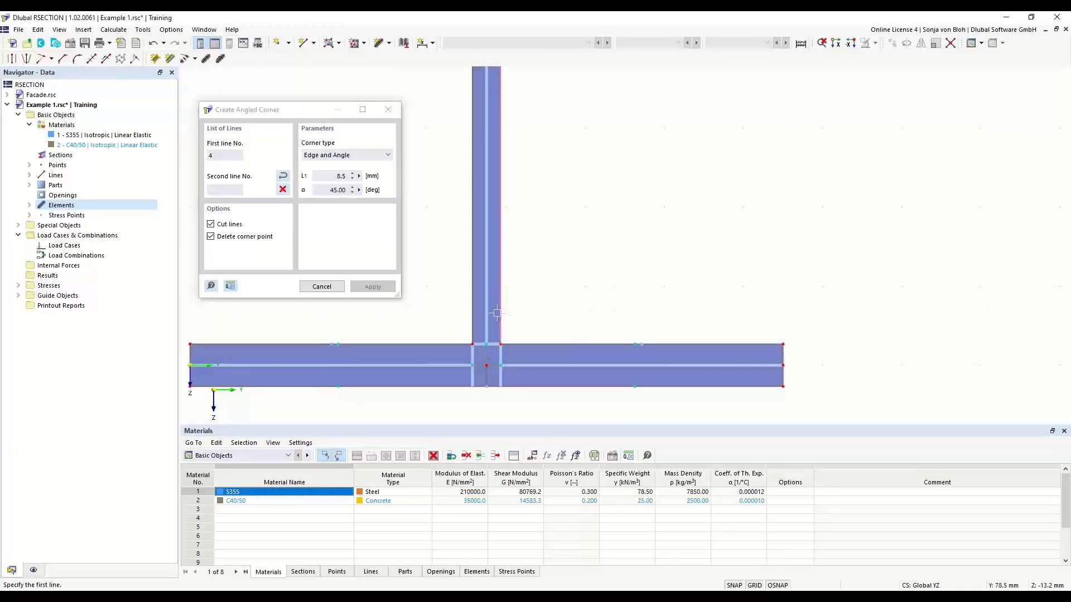
left_click(528, 341)
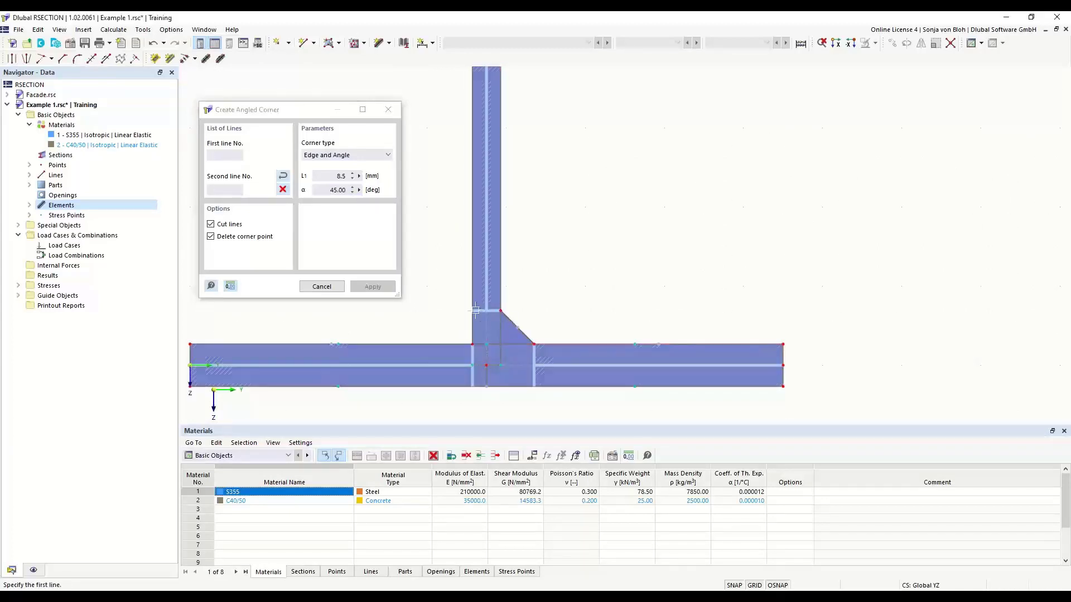
left_click(442, 344)
scroll(619, 336, "down", 8)
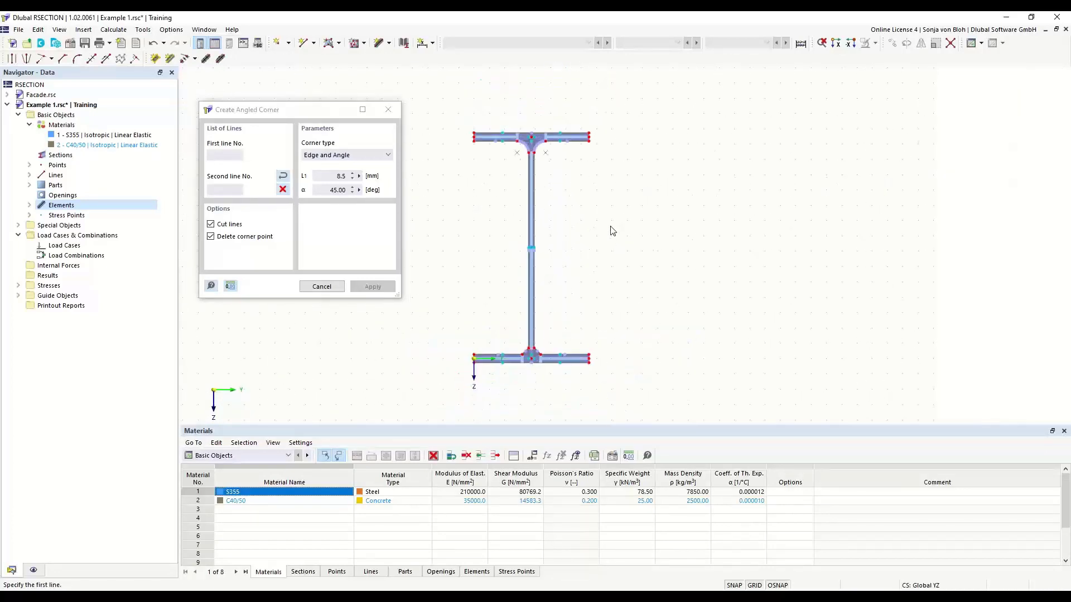
key("Escape")
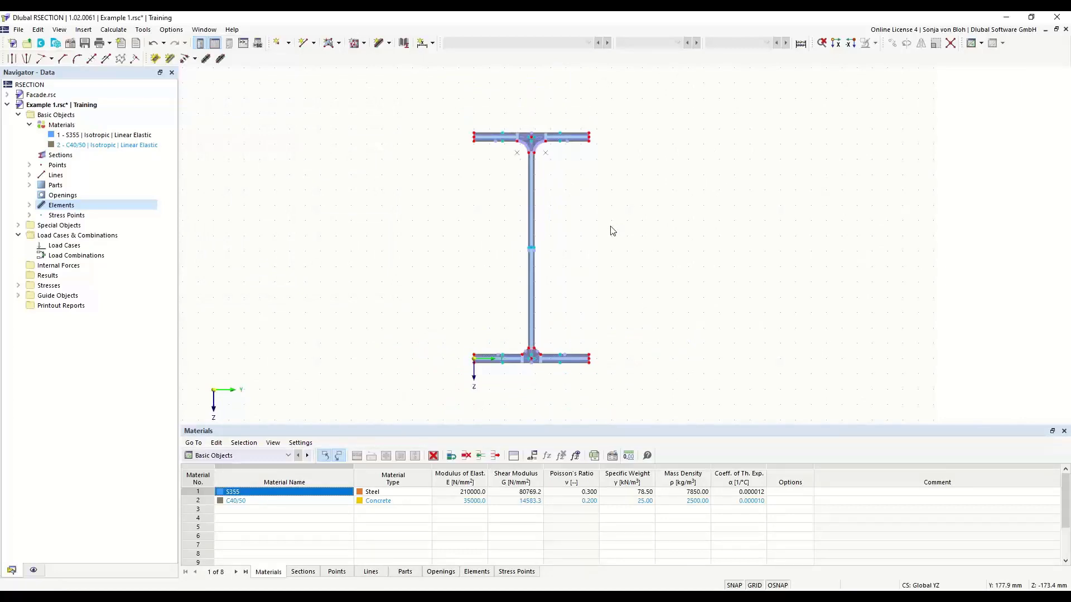
Create two load cases, naming LC1 "N" and LC2 "M"
scroll(485, 156, "up", 3)
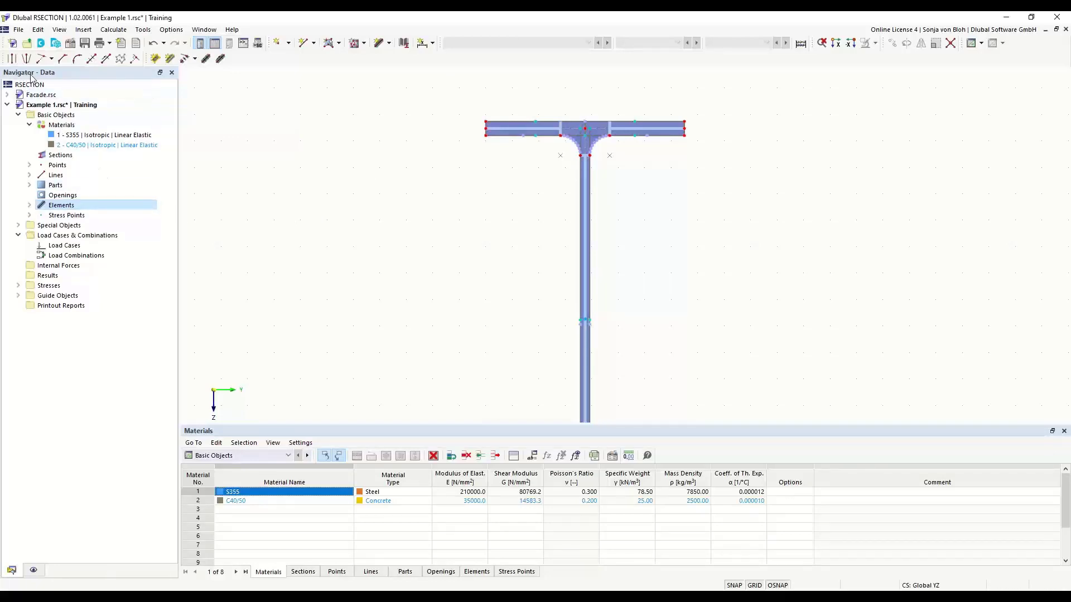
right_click(61, 249)
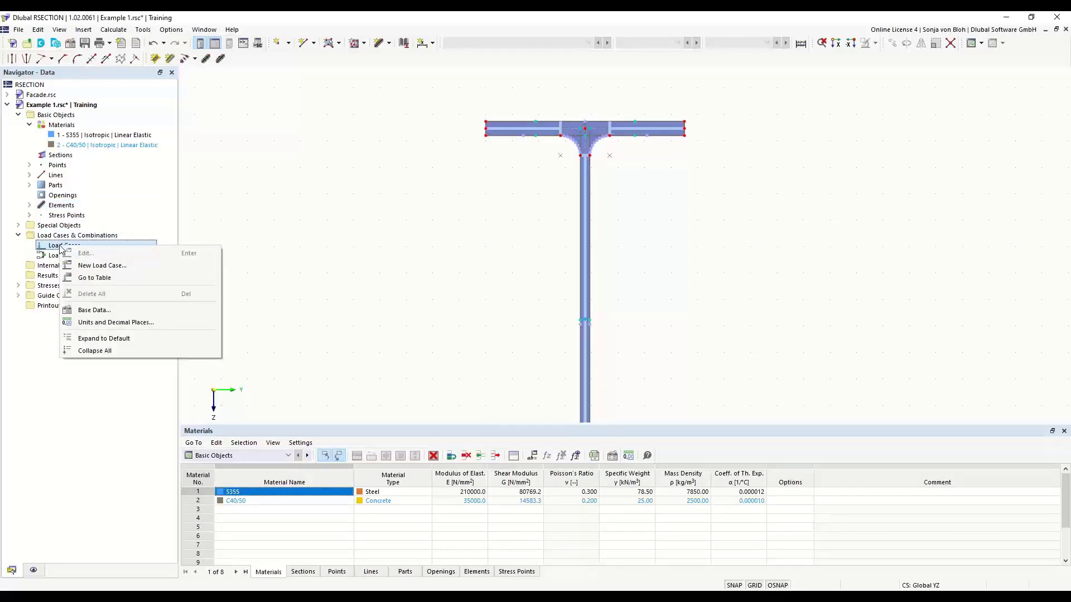
left_click(106, 269)
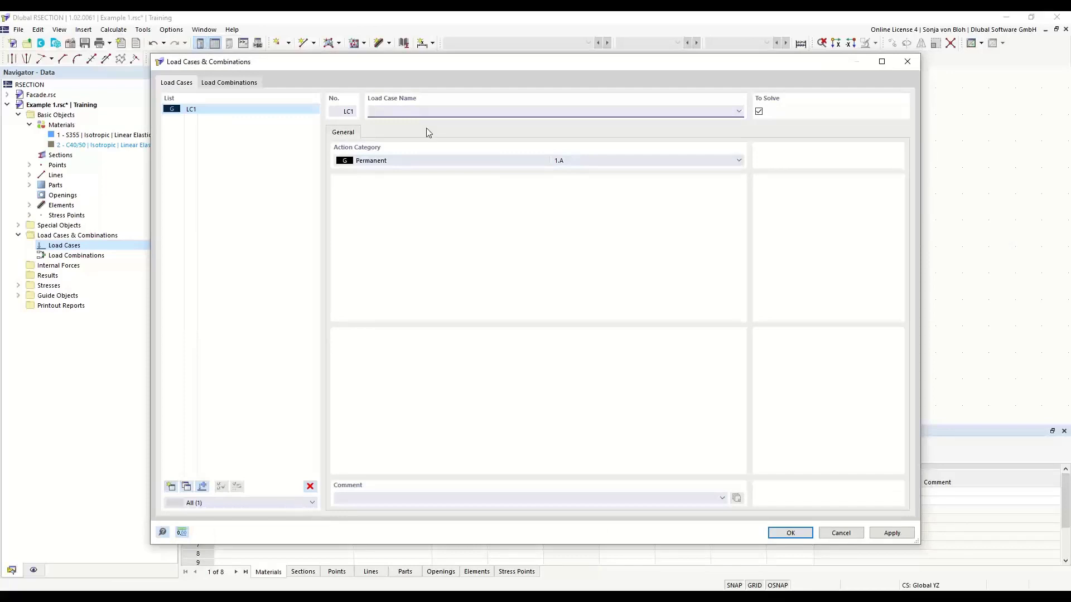
type("N")
left_click(171, 486)
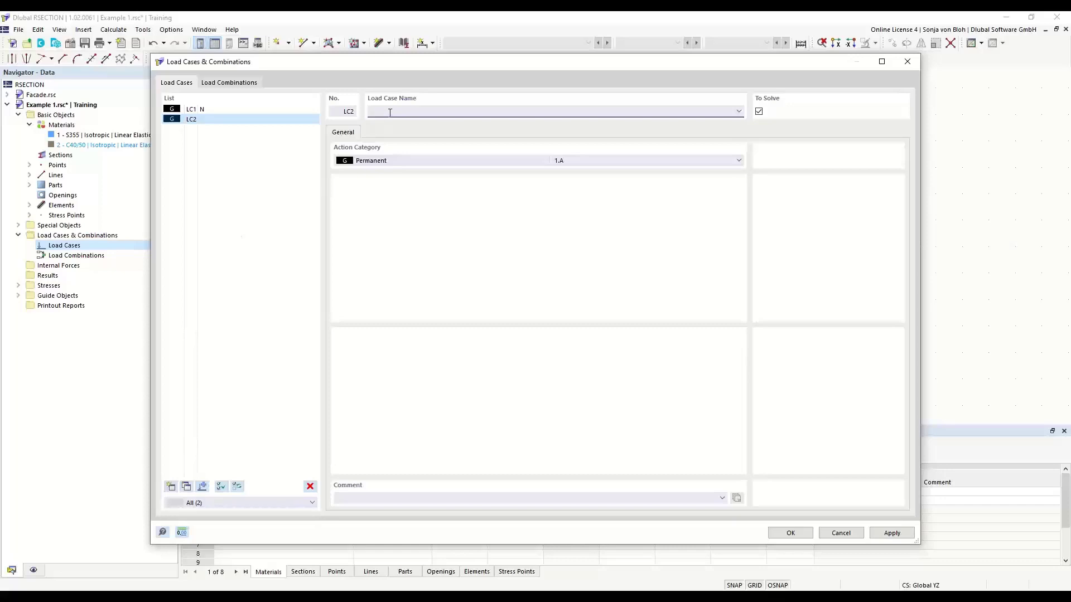
type("M")
Create a load combination of LC1 and LC2, both with factor 1.00, and name it "N + M"
left_click(240, 83)
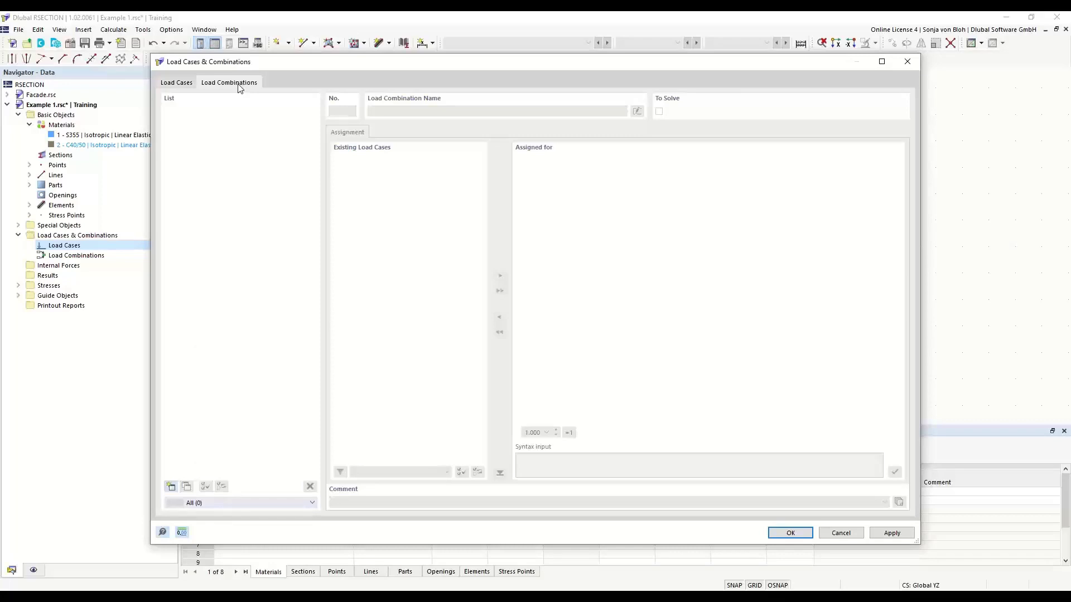
left_click(171, 486)
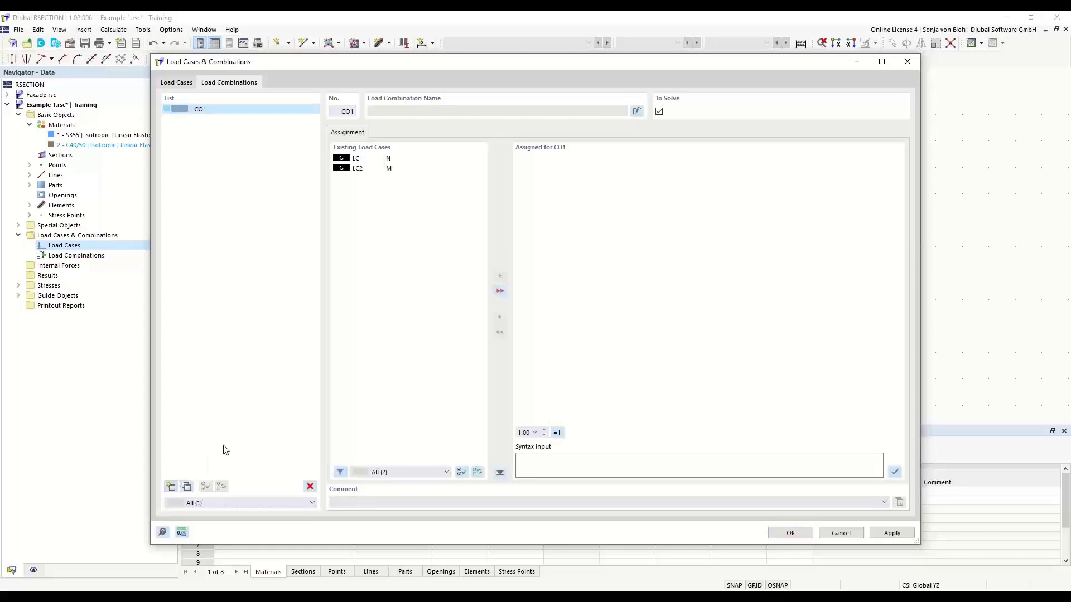
left_click(500, 290)
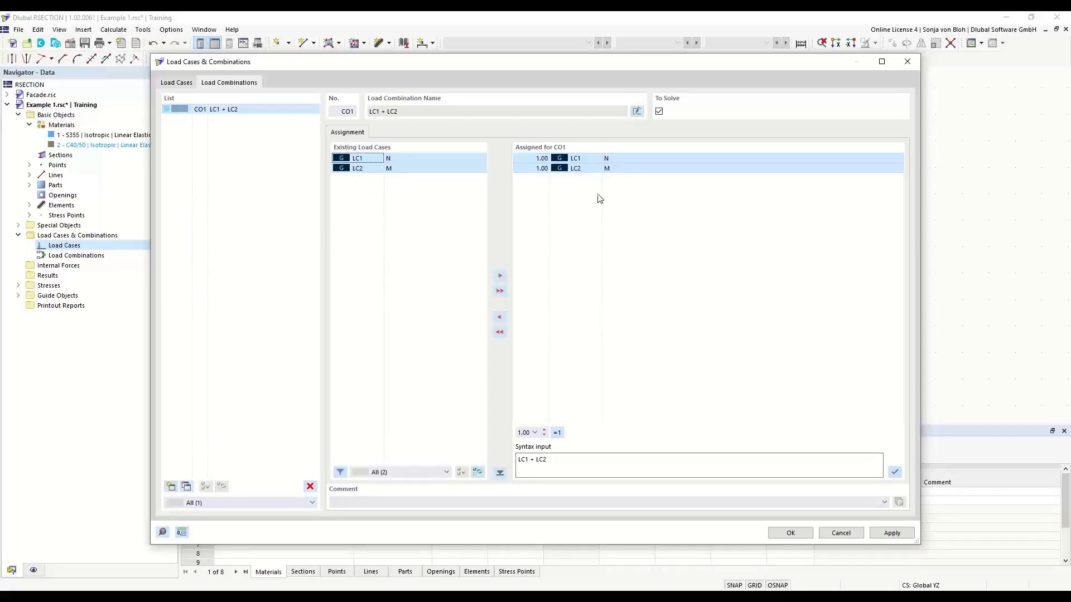
left_click(534, 159)
left_click(535, 159)
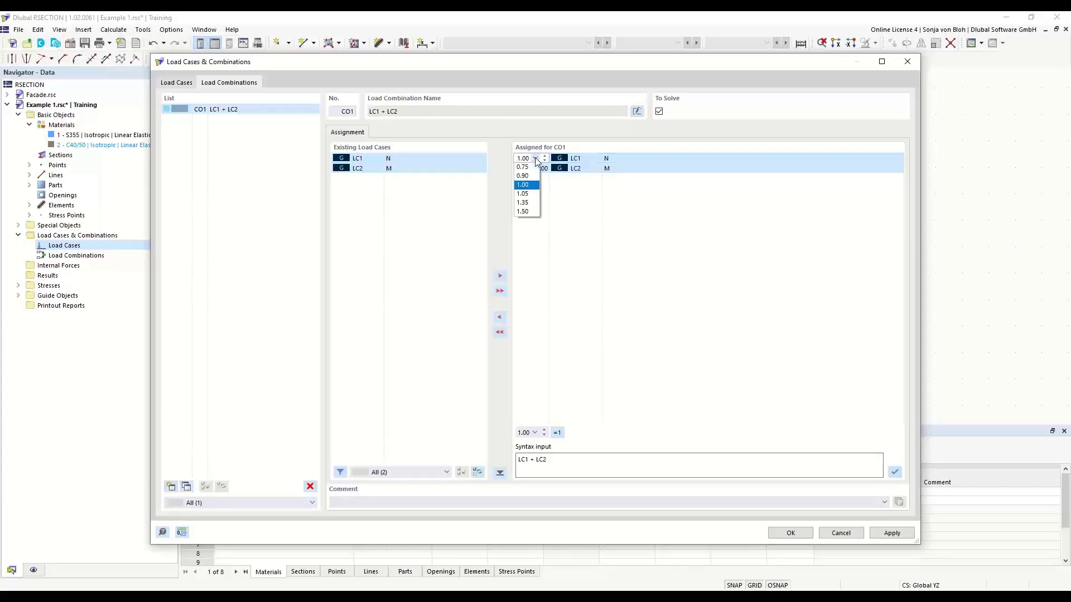
left_click(536, 160)
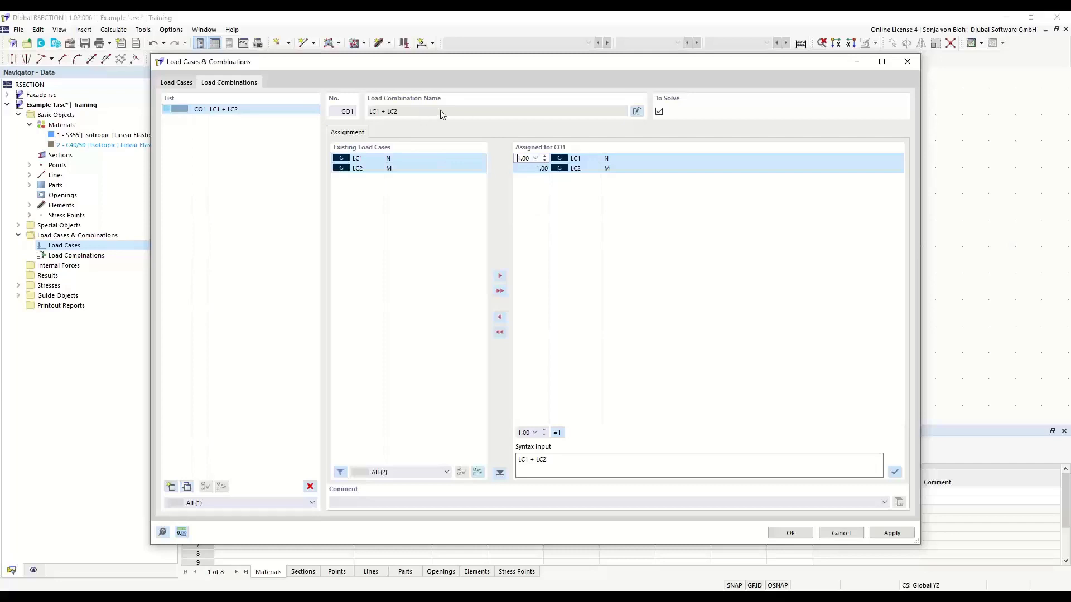
left_click(636, 111)
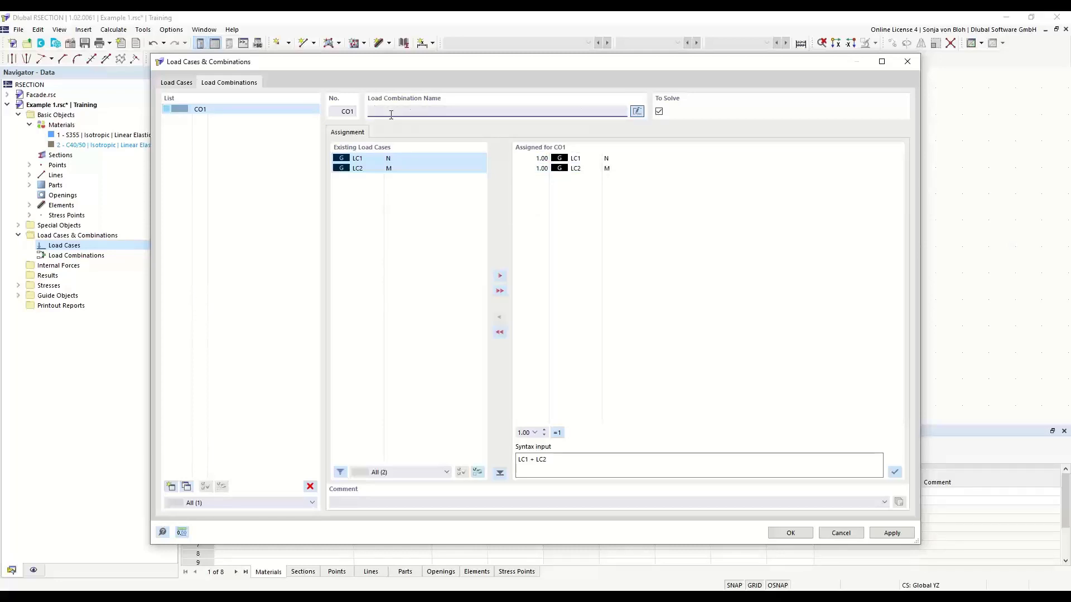
type("N + M")
left_click(782, 535)
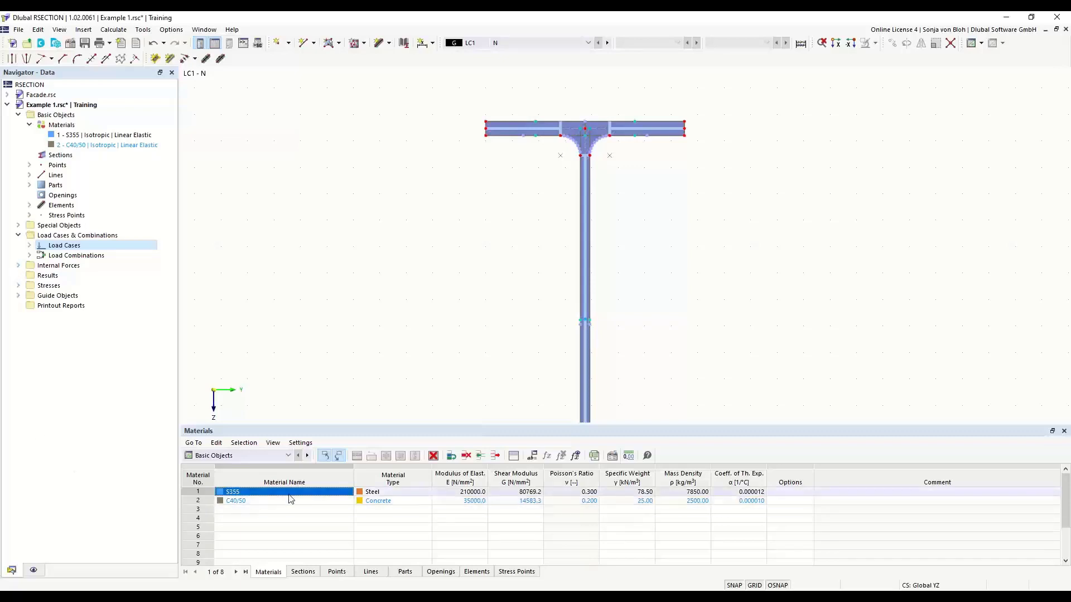
Show the internal forces table and define an axial force N of -10 kN for load case LC1
left_click(289, 457)
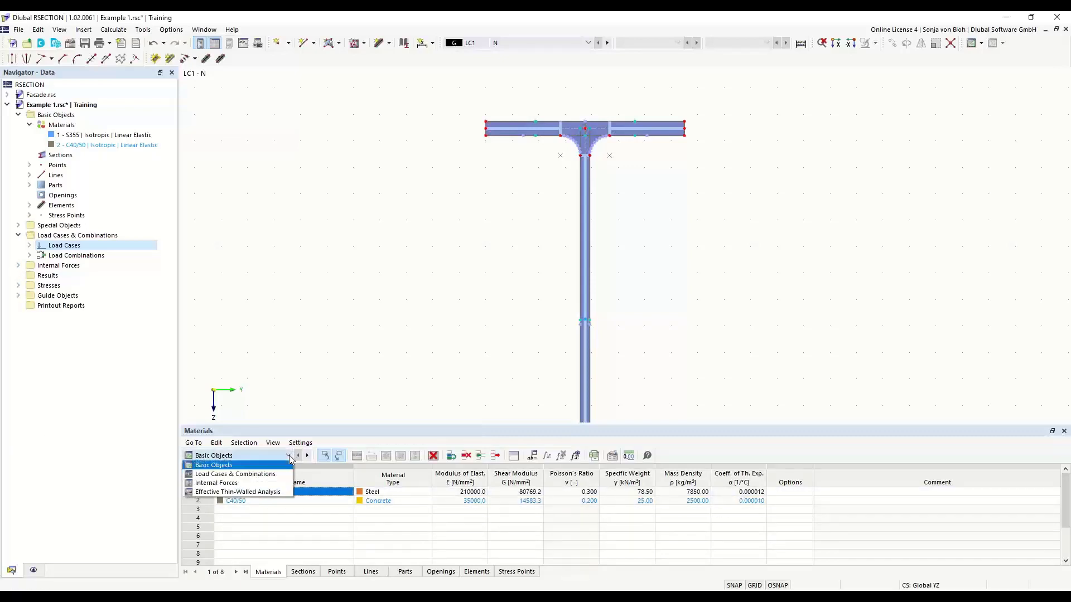
left_click(219, 484)
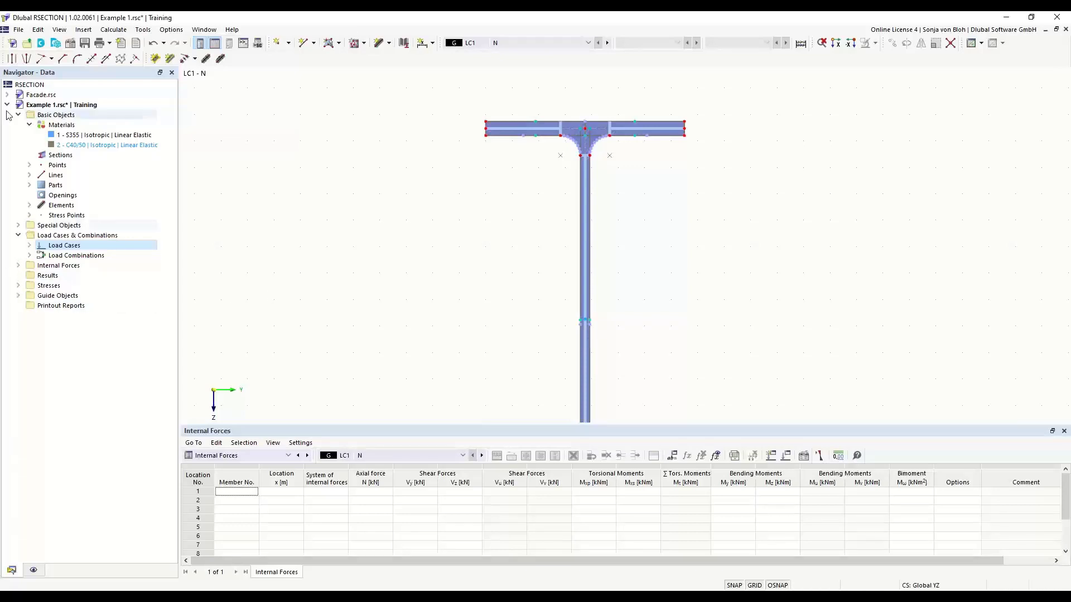
left_click(18, 266)
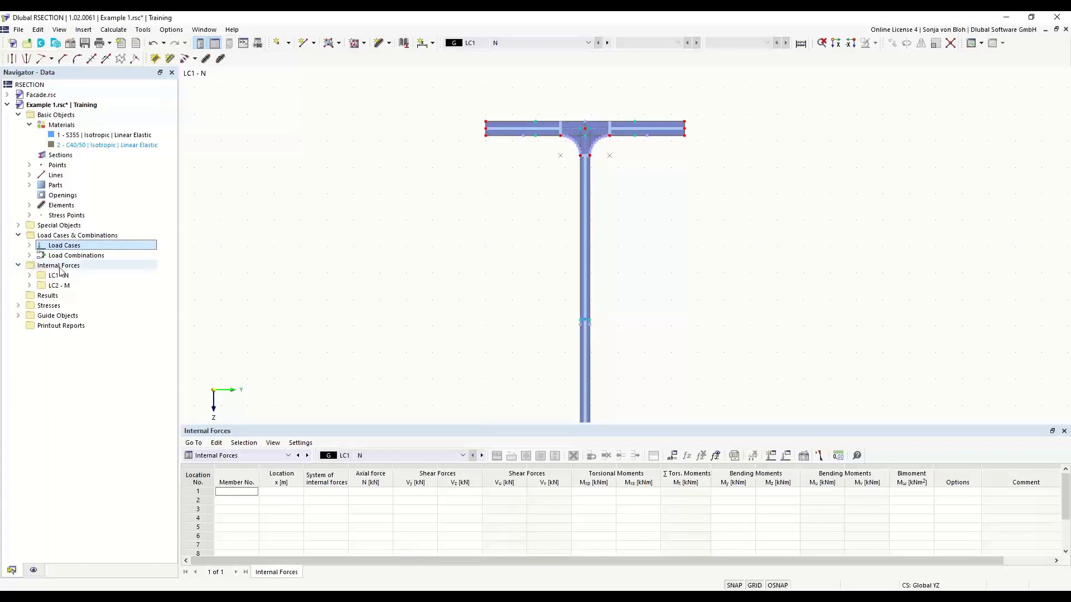
left_click(30, 276)
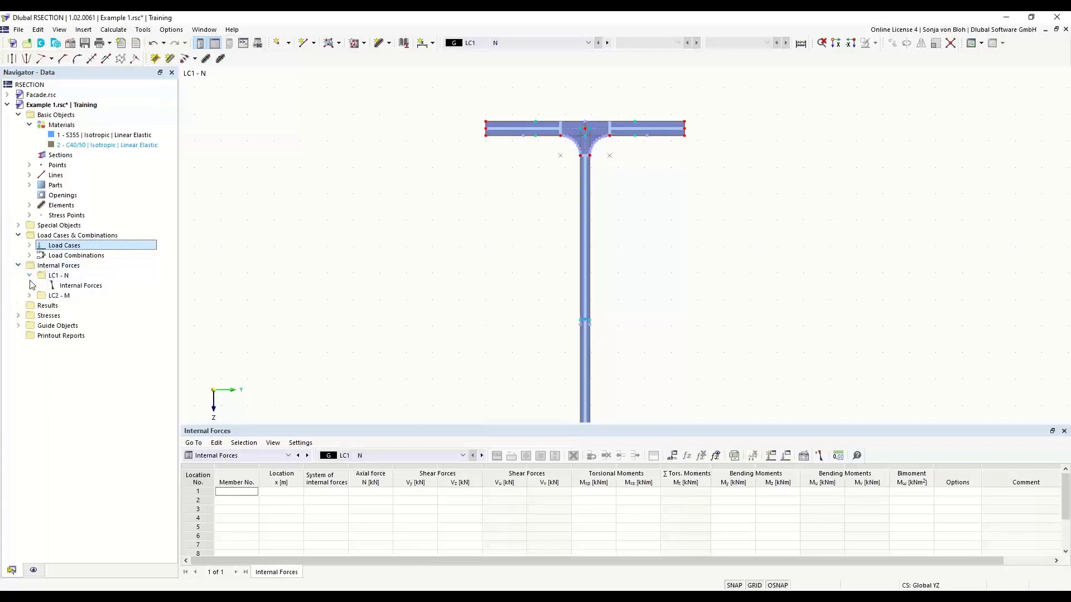
double_click(81, 285)
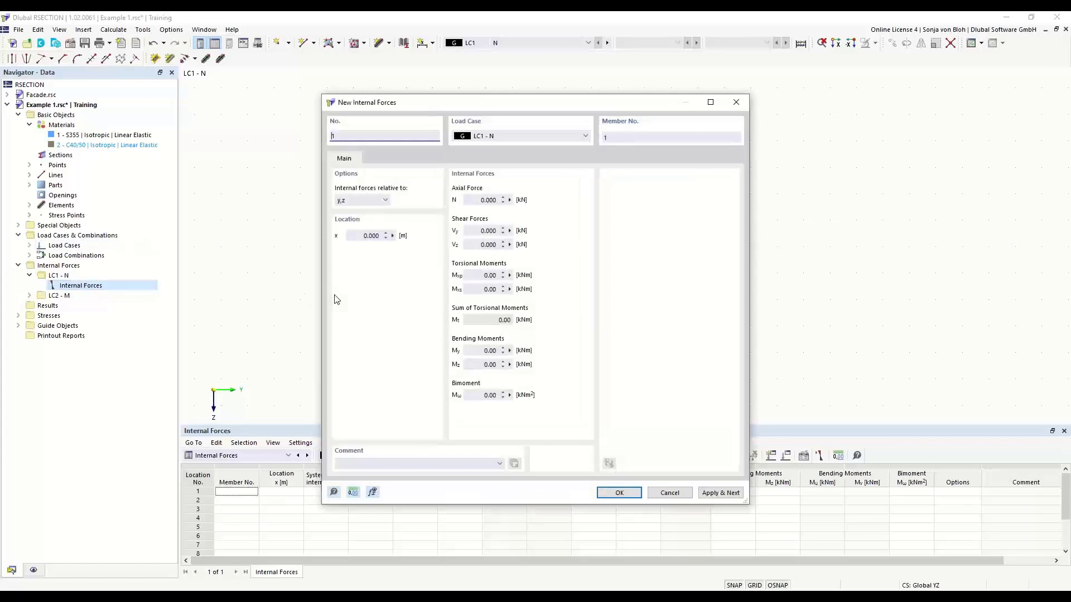
left_click(483, 200)
type("-10")
left_click(706, 494)
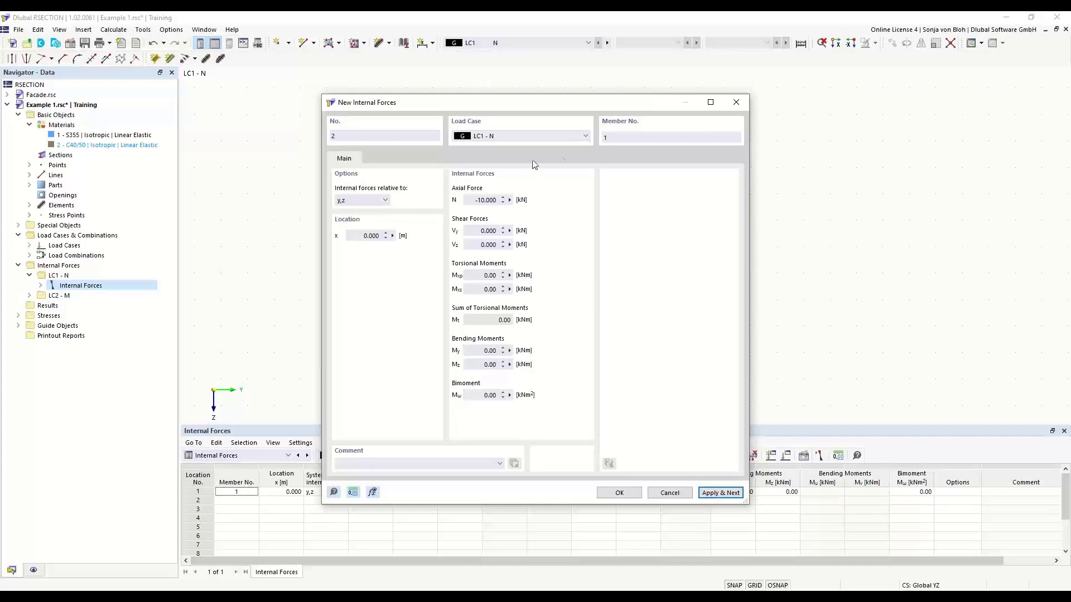
Define internal forces for load case LC2 with axial force N 0 and bending moment My 100 kNm, and expand LC1's internal forces entry
left_click(586, 136)
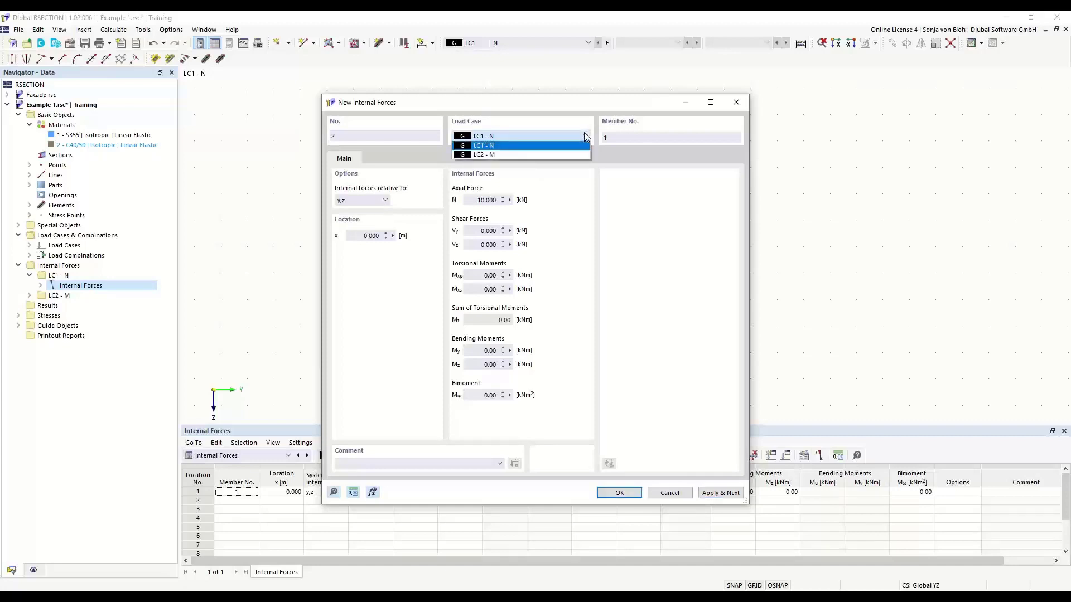
left_click(512, 154)
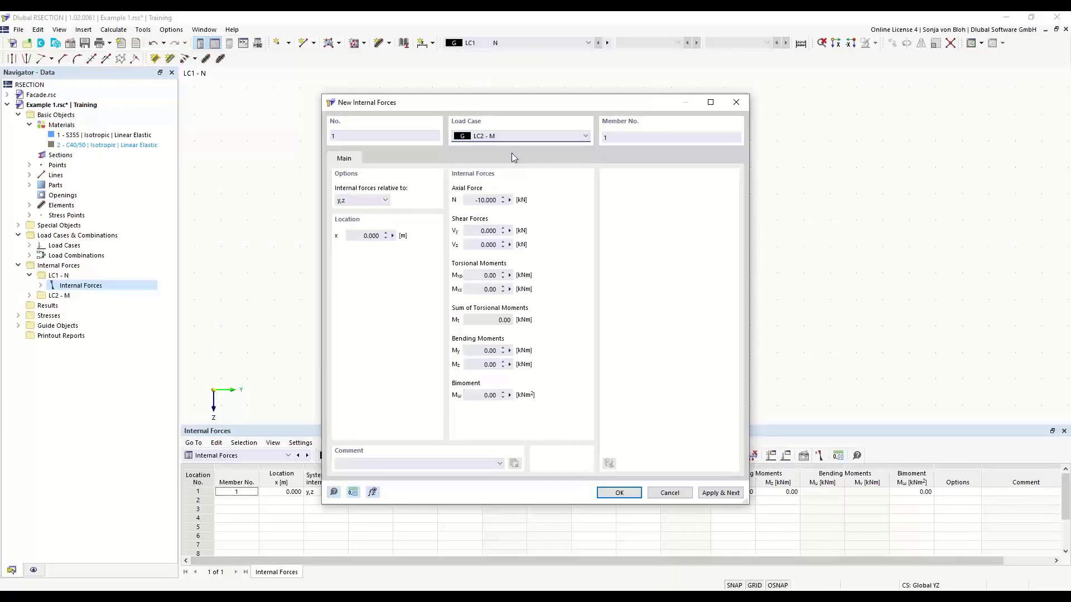
left_click(470, 199)
type("0")
left_click(486, 351)
type("100")
left_click(620, 494)
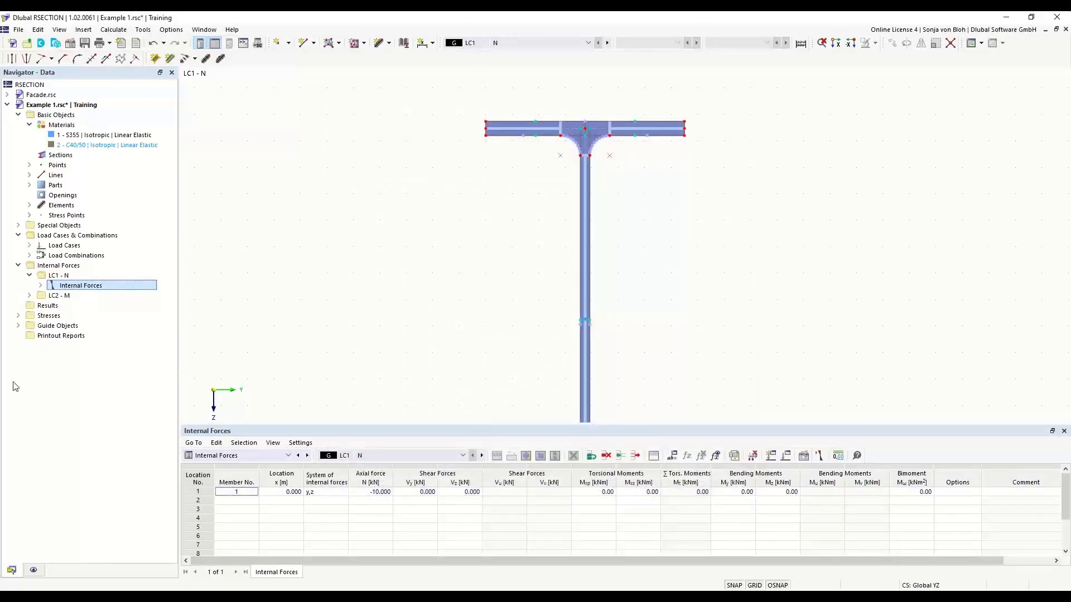
left_click(40, 286)
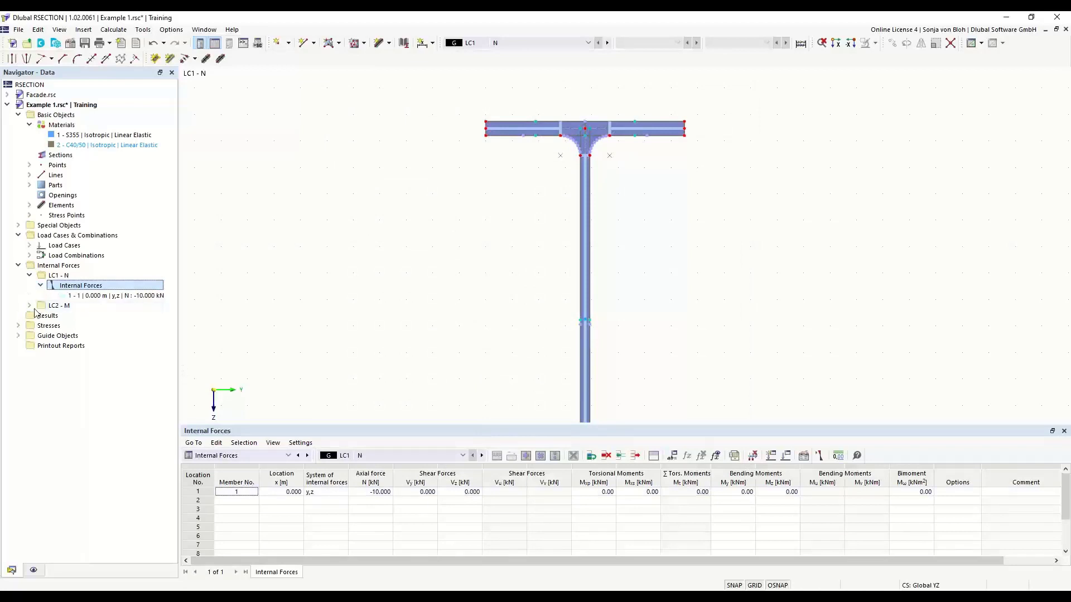
Expand load case LC2's internal forces and review the defined entries for LC1 and LC2
left_click(119, 296)
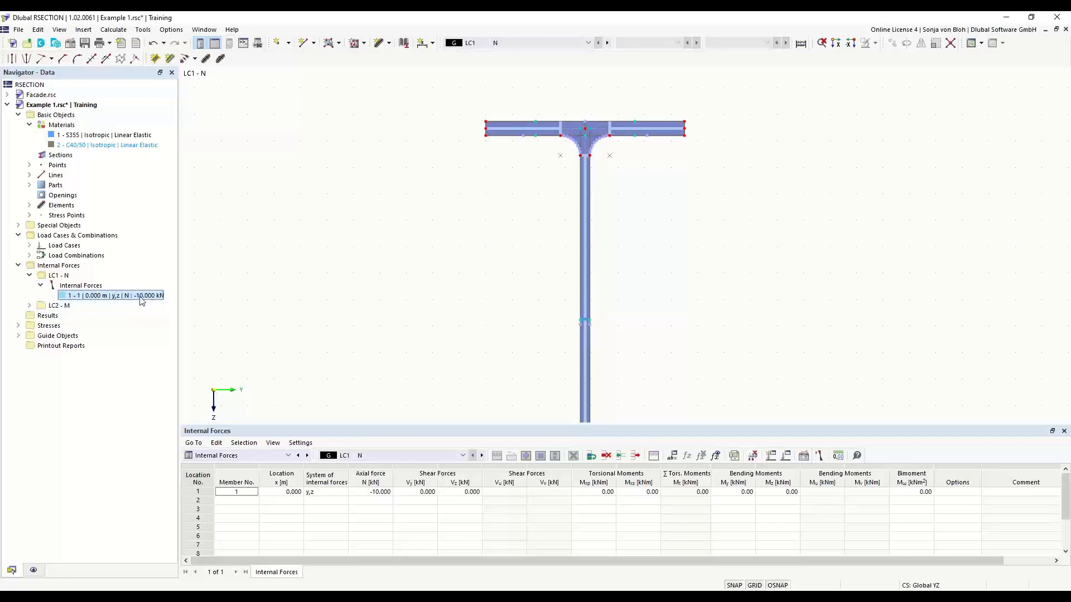
left_click(30, 305)
left_click(40, 316)
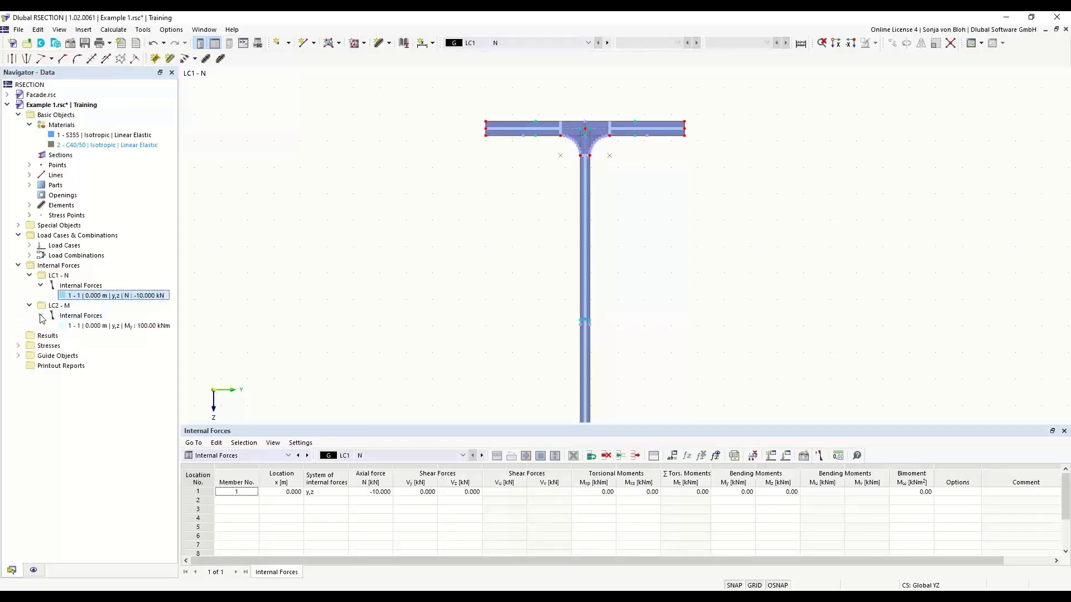
left_click(98, 326)
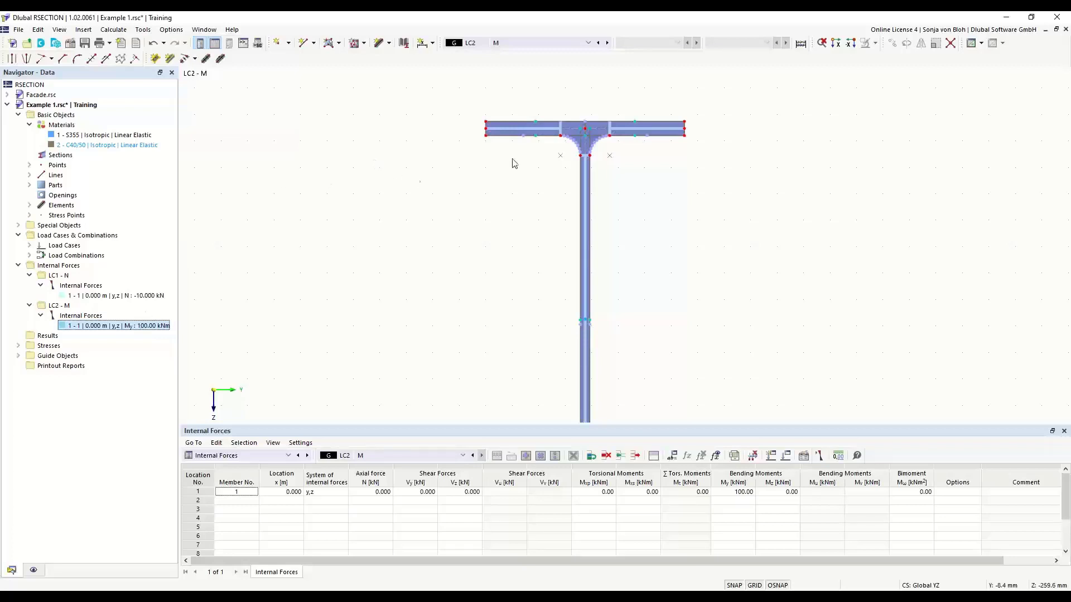
Create standard stress point No. 100 on part 2 with Cartesian coordinates Y 75 mm and Z -100 mm
scroll(536, 126, "up", 3)
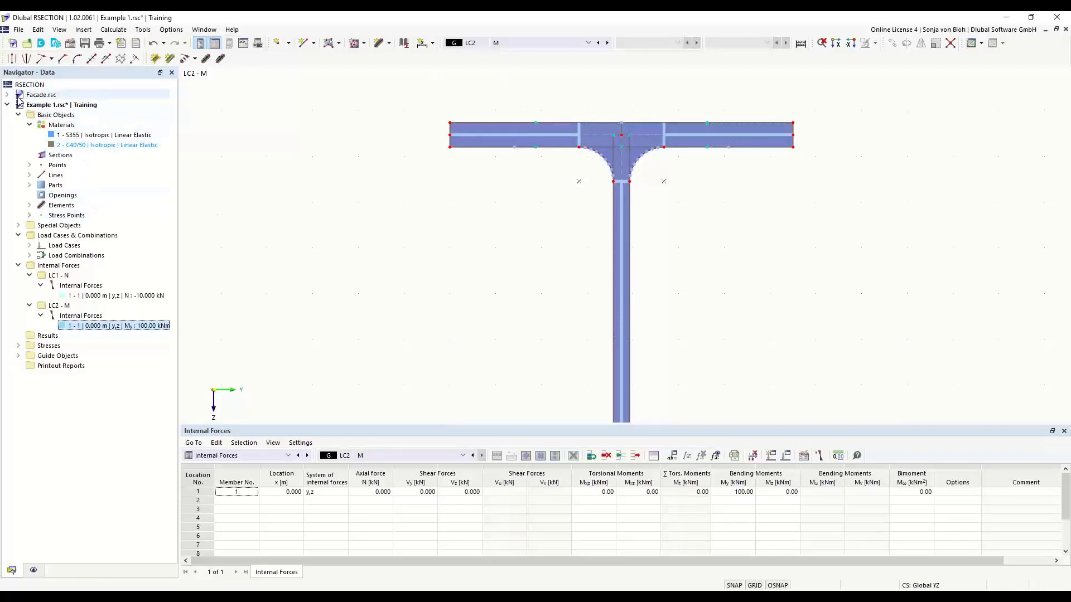
left_click(30, 217)
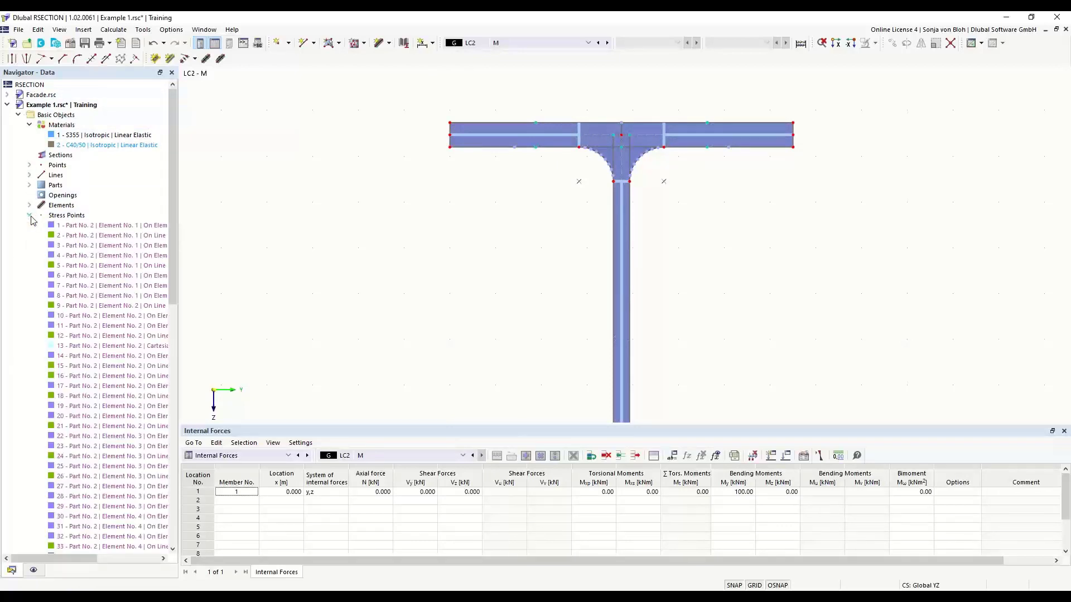
right_click(76, 216)
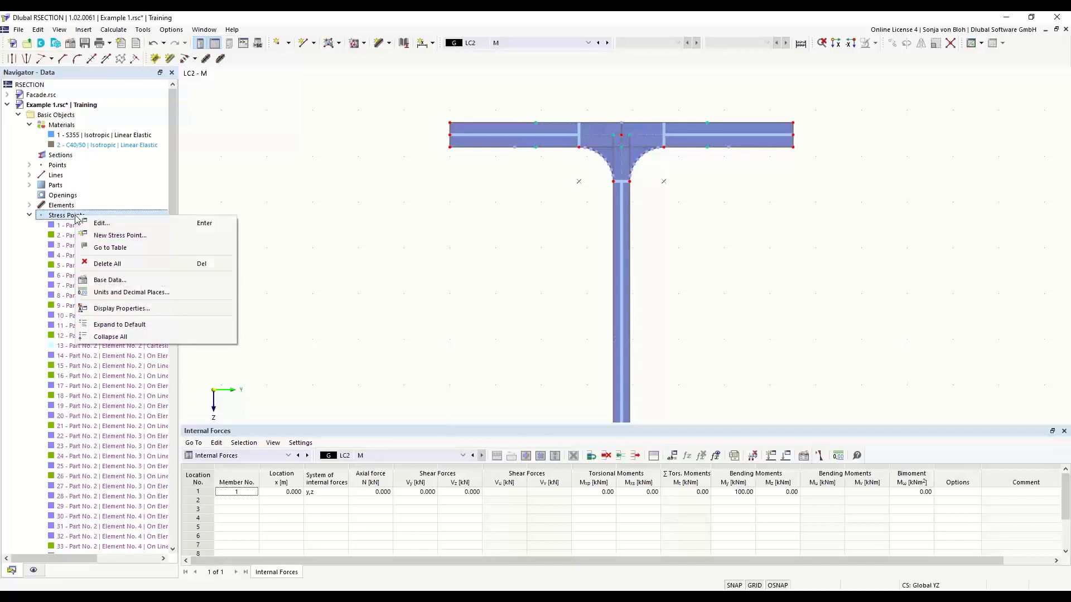
left_click(120, 237)
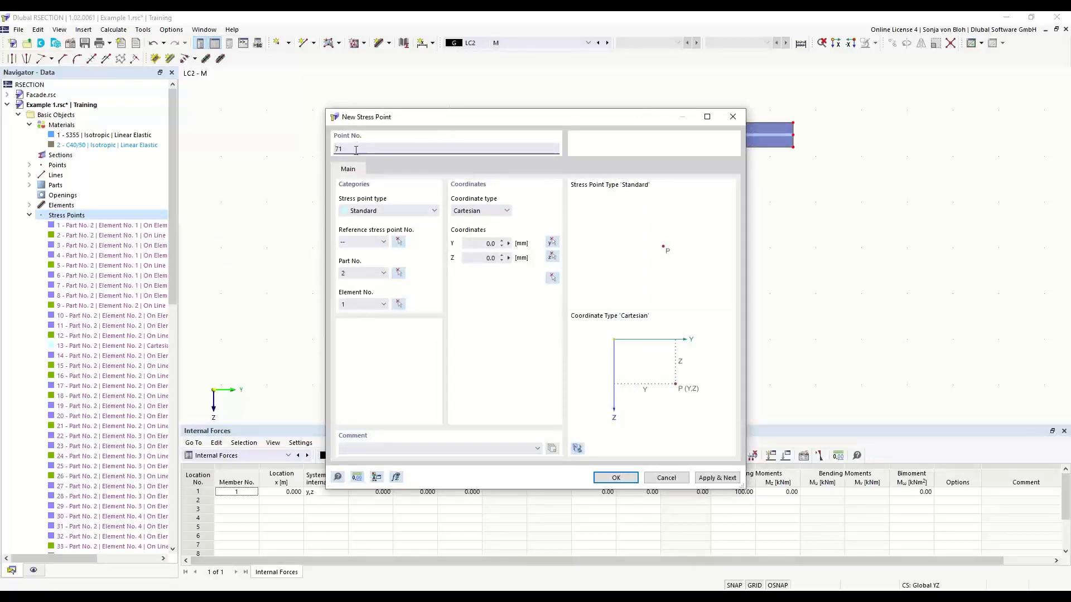
double_click(336, 146)
type("100")
left_click(490, 244)
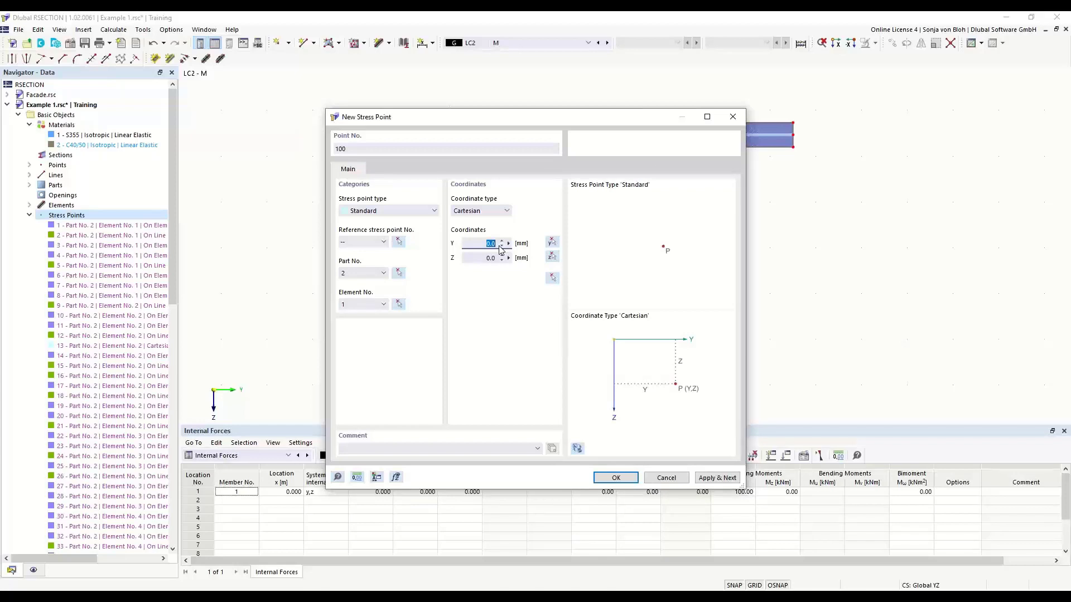
type("75")
left_click(479, 258)
type("-100")
left_click(472, 244)
left_click(616, 478)
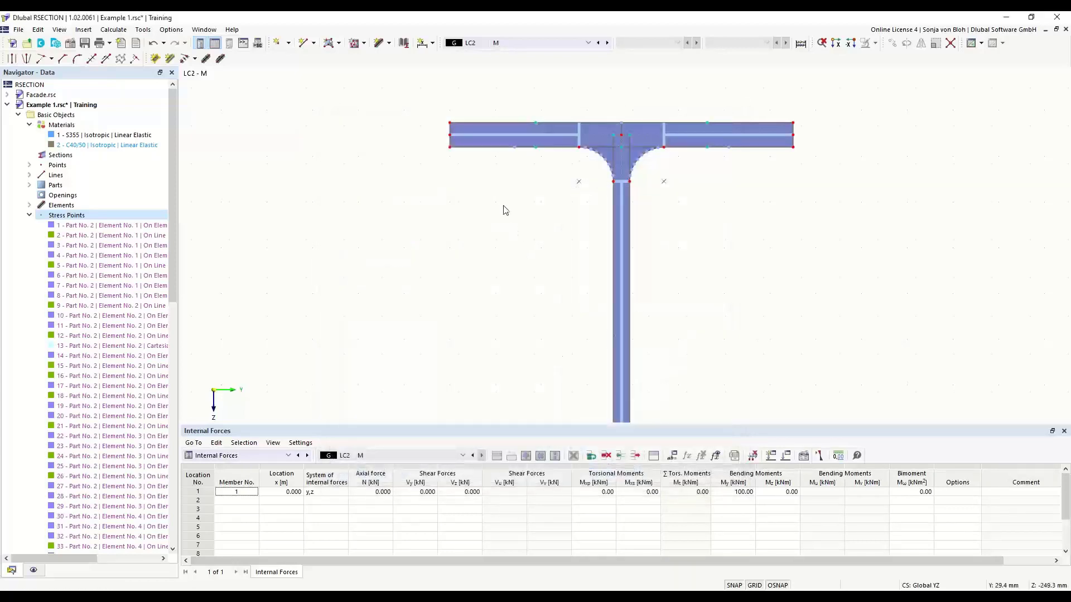
Inspect stress point No. 100 on the web by temporarily showing the object numbering
scroll(504, 210, "down", 3)
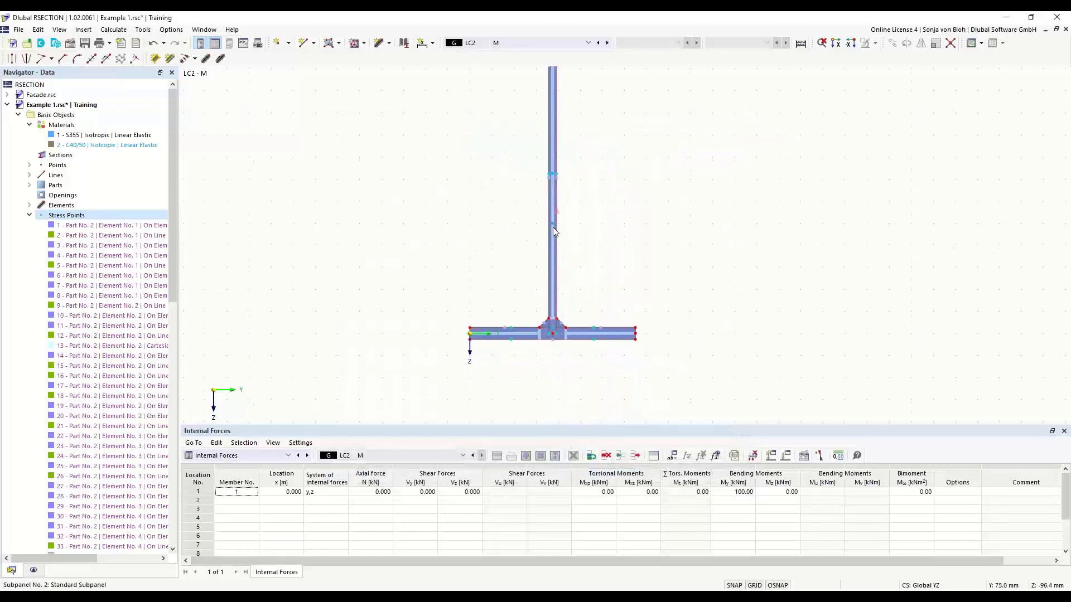
mouse_move(553, 226)
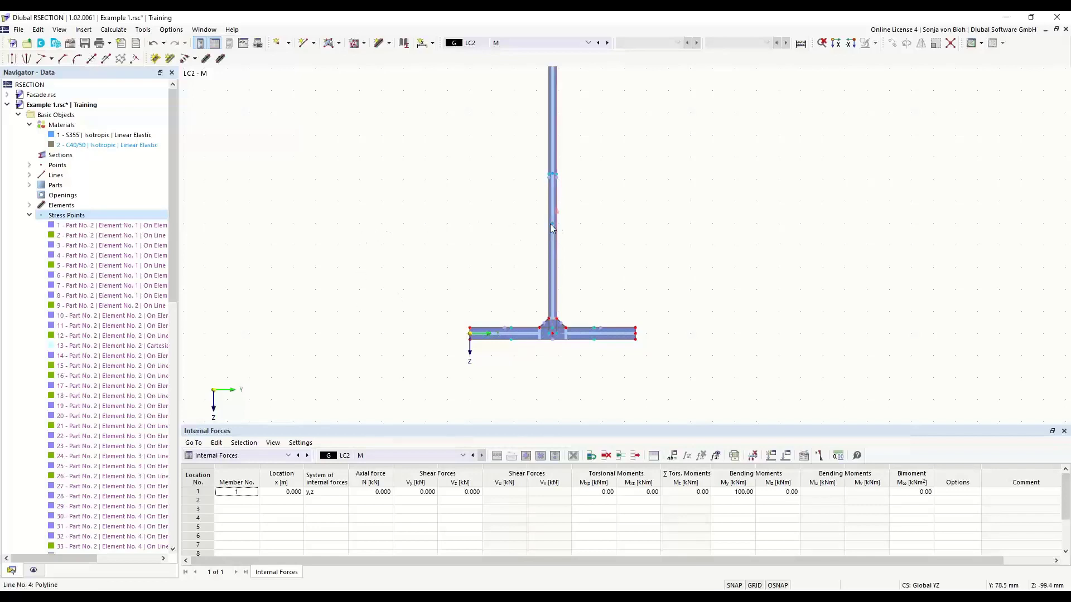
right_click(362, 196)
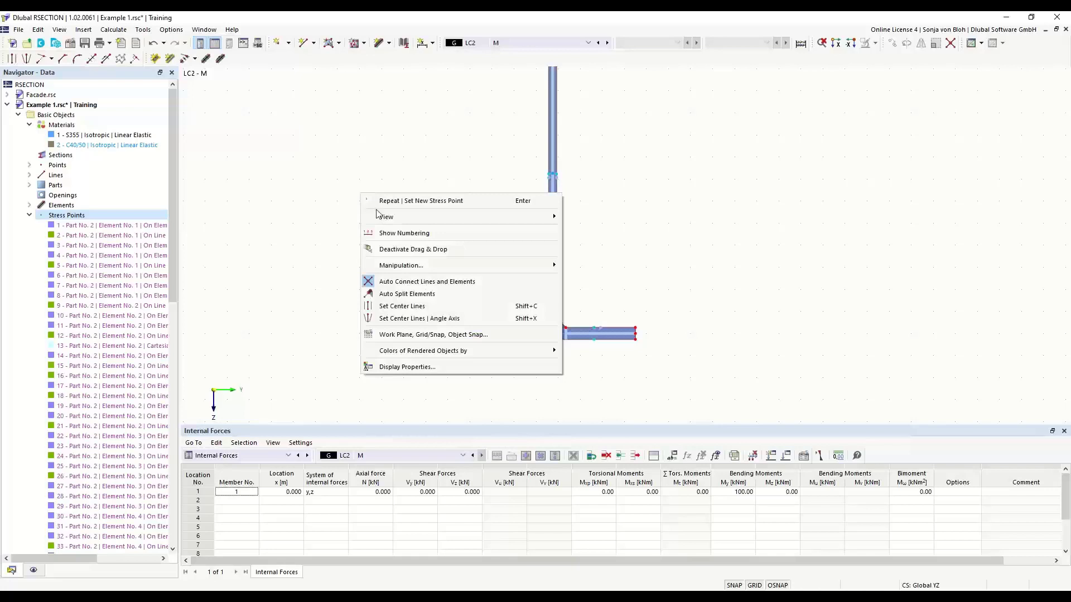
left_click(400, 234)
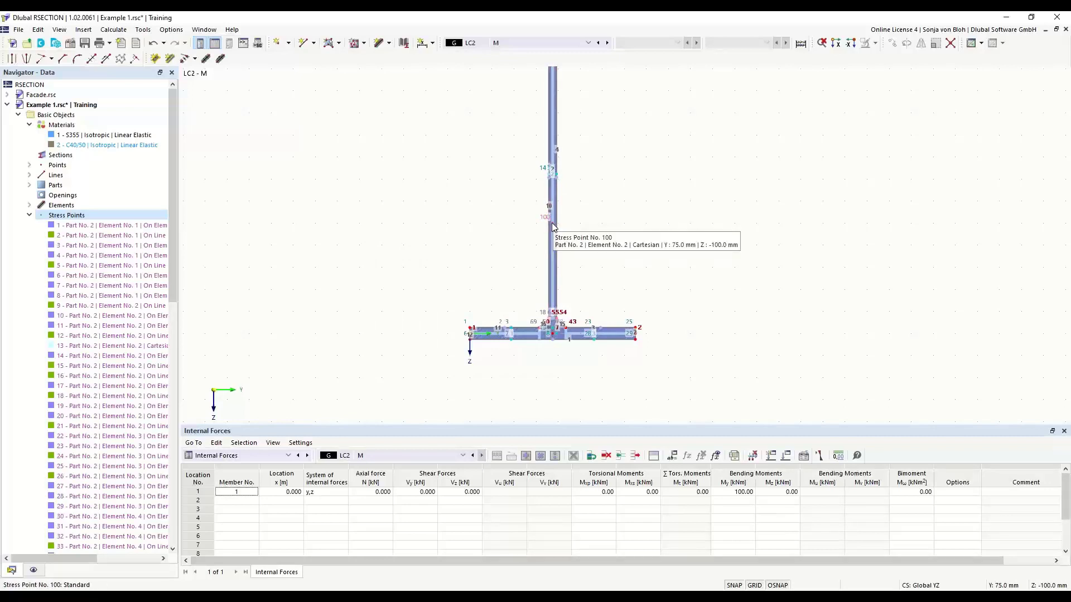
right_click(367, 200)
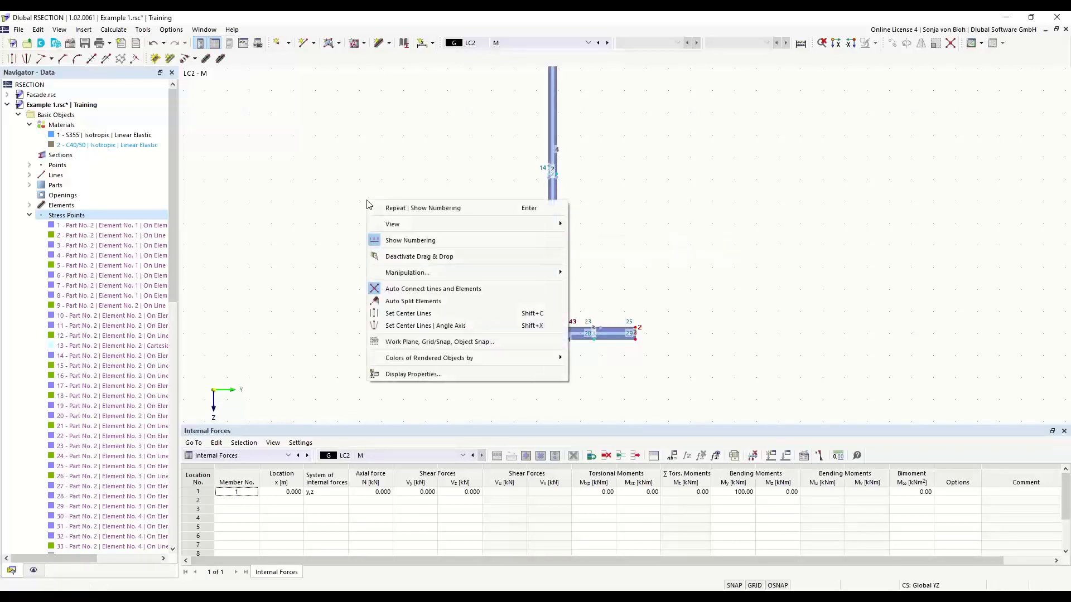
left_click(400, 240)
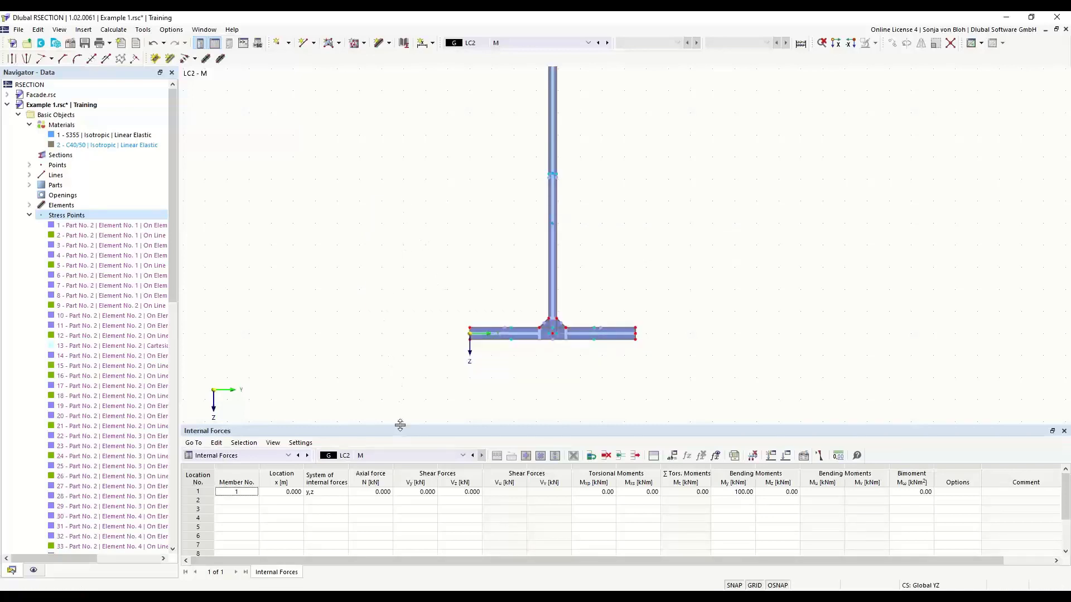
Reduce the height of the internal forces table and fit the whole I-section in the enlarged model view
left_click_drag(402, 430, 411, 464)
middle_click_drag(389, 263, 387, 334)
scroll(370, 249, "down", 2)
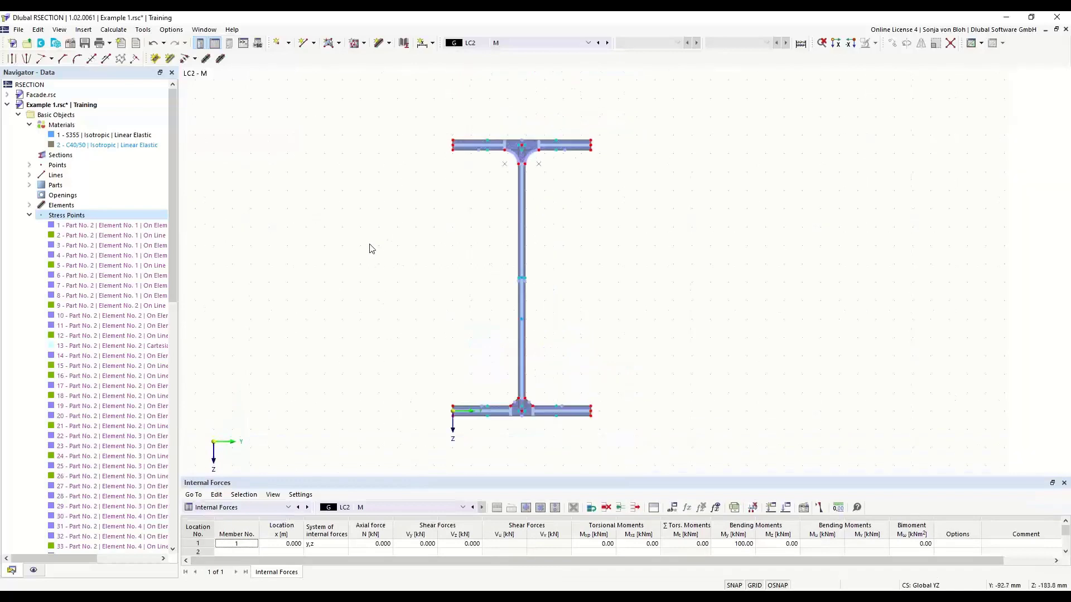
middle_click_drag(371, 249, 394, 307)
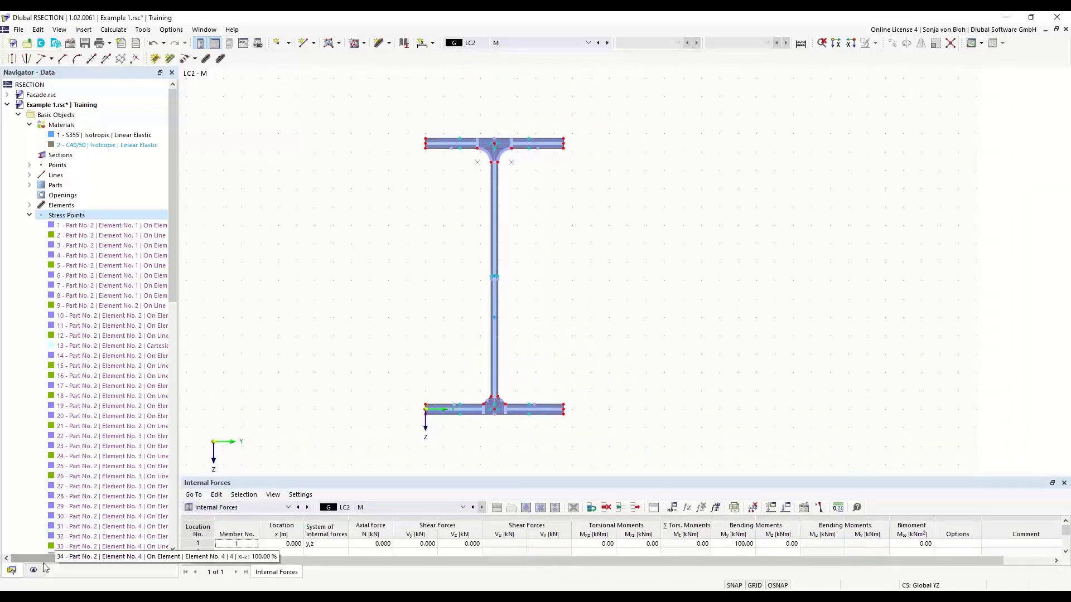
Review the display and numbering settings, and return to the model data with the stress points list collapsed
left_click(34, 570)
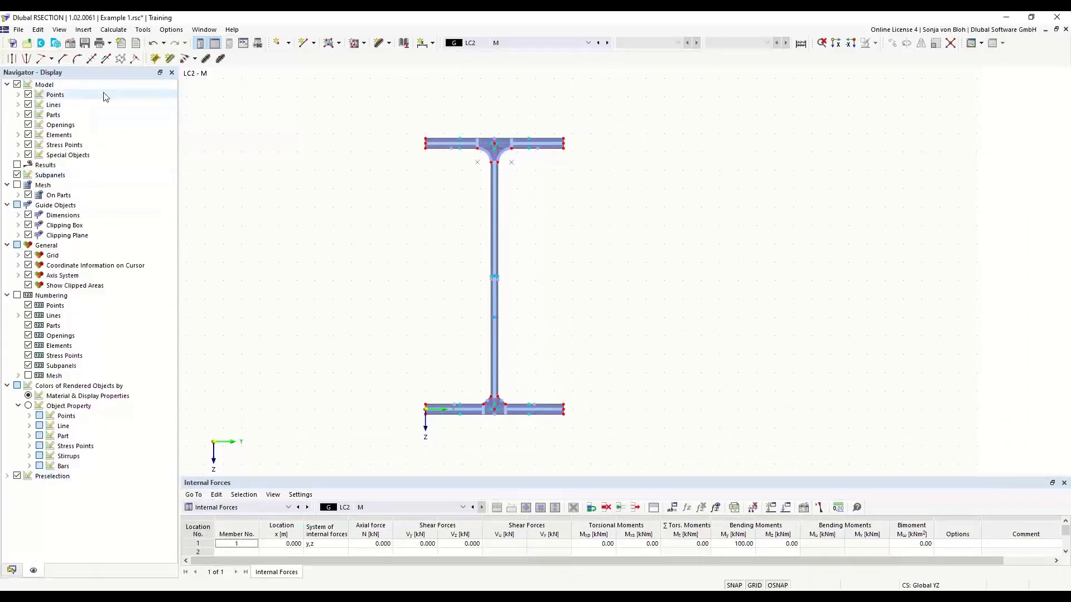
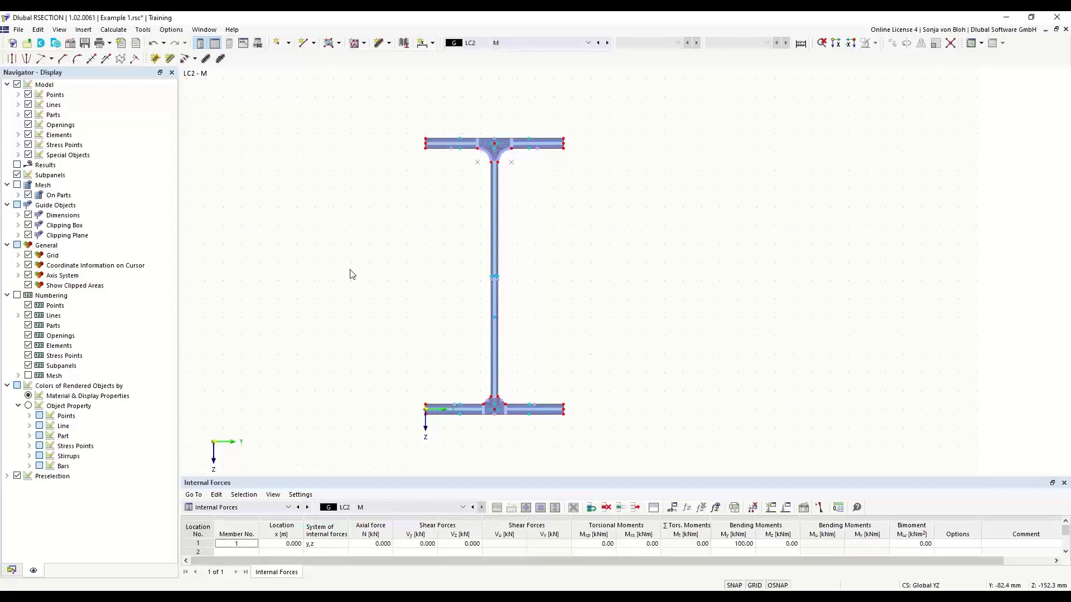
left_click(11, 569)
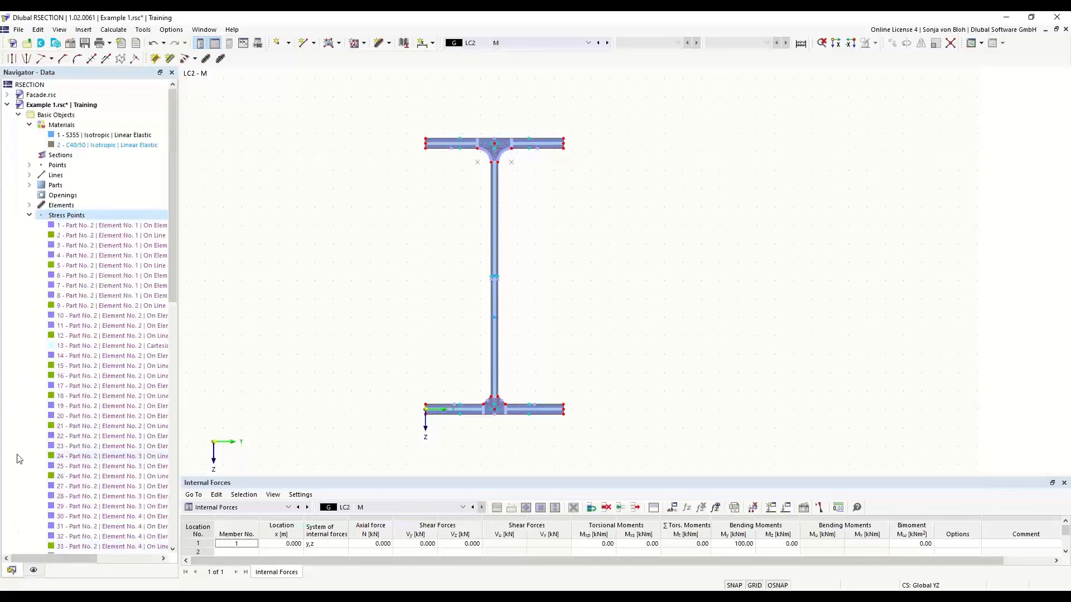
left_click(30, 216)
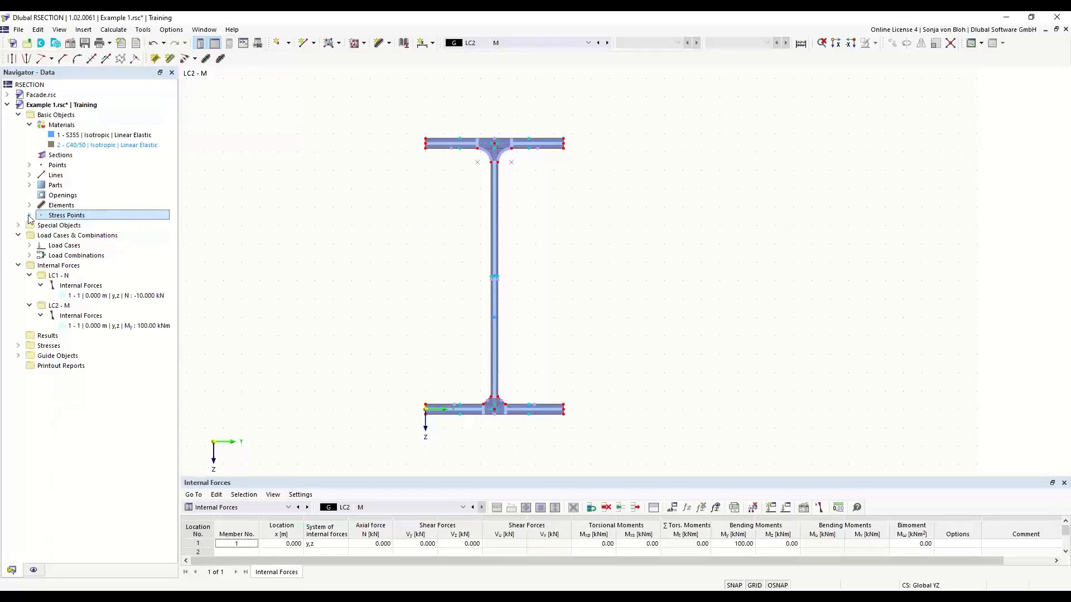
Open the stress configuration and examine the stresses to calculate and the definition of the total normal stress σx,tot
left_click(19, 346)
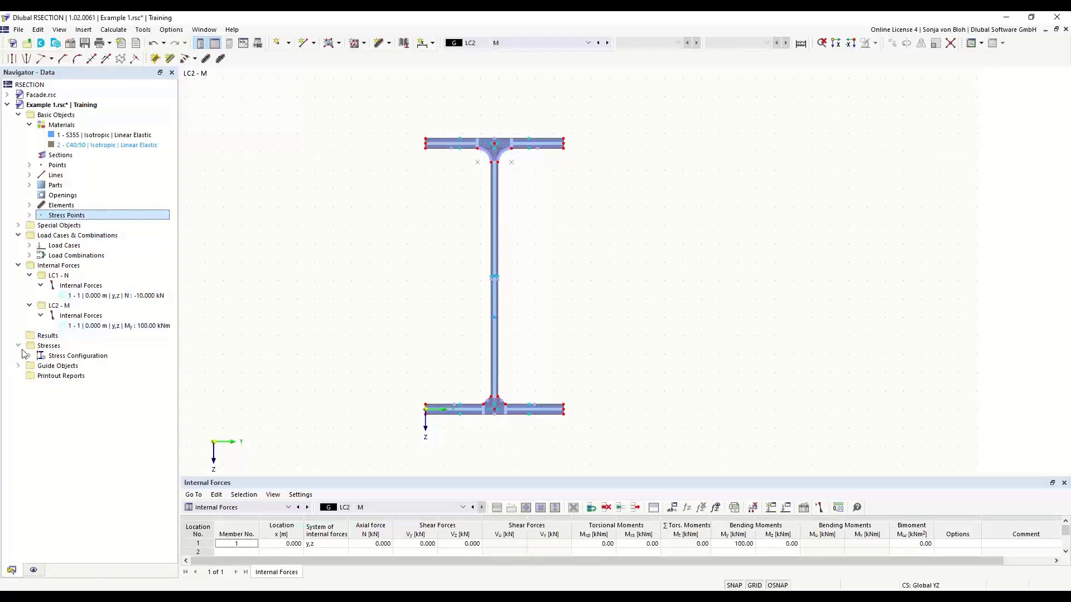
left_click(30, 356)
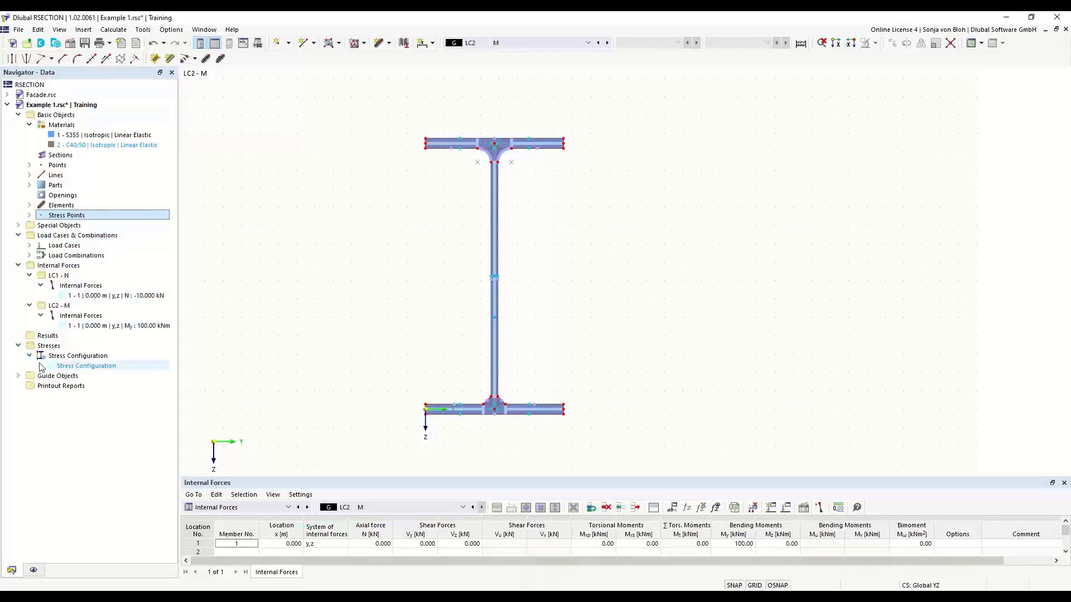
left_click(85, 367)
double_click(85, 368)
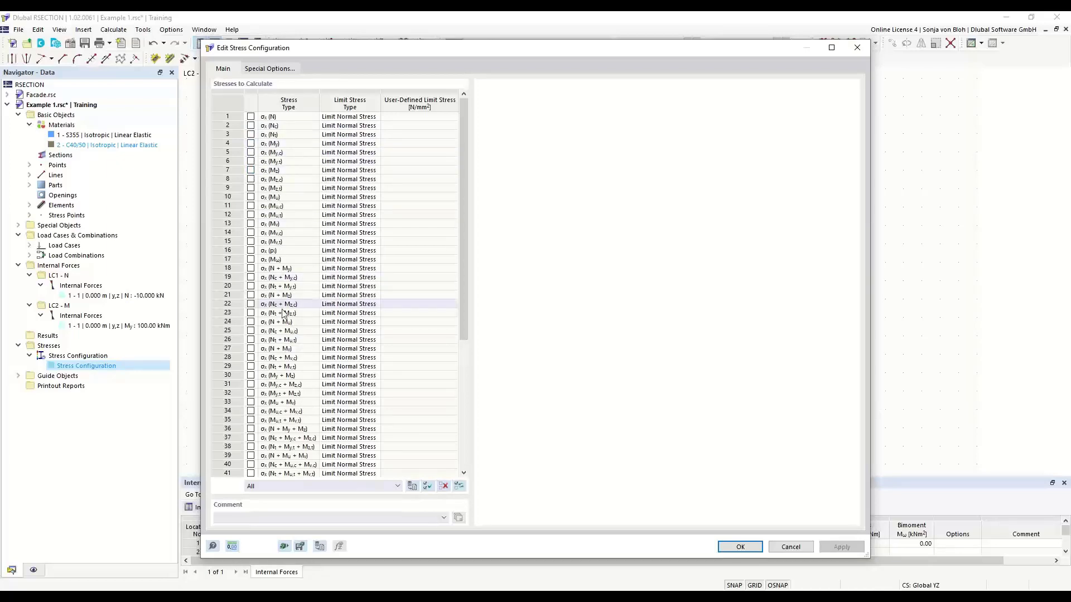
left_click_drag(467, 317, 466, 420)
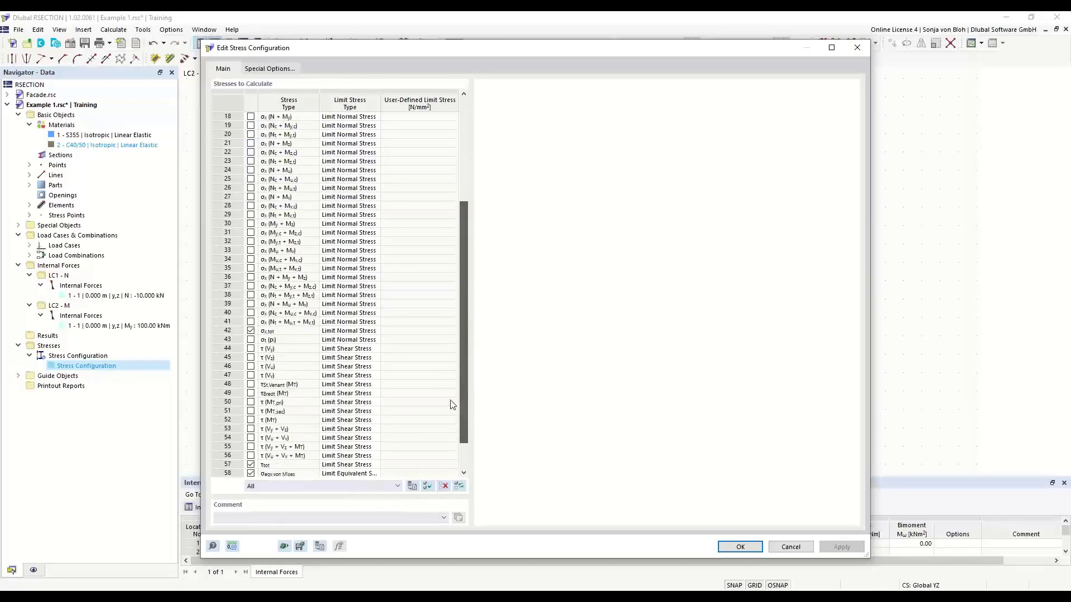
left_click(295, 332)
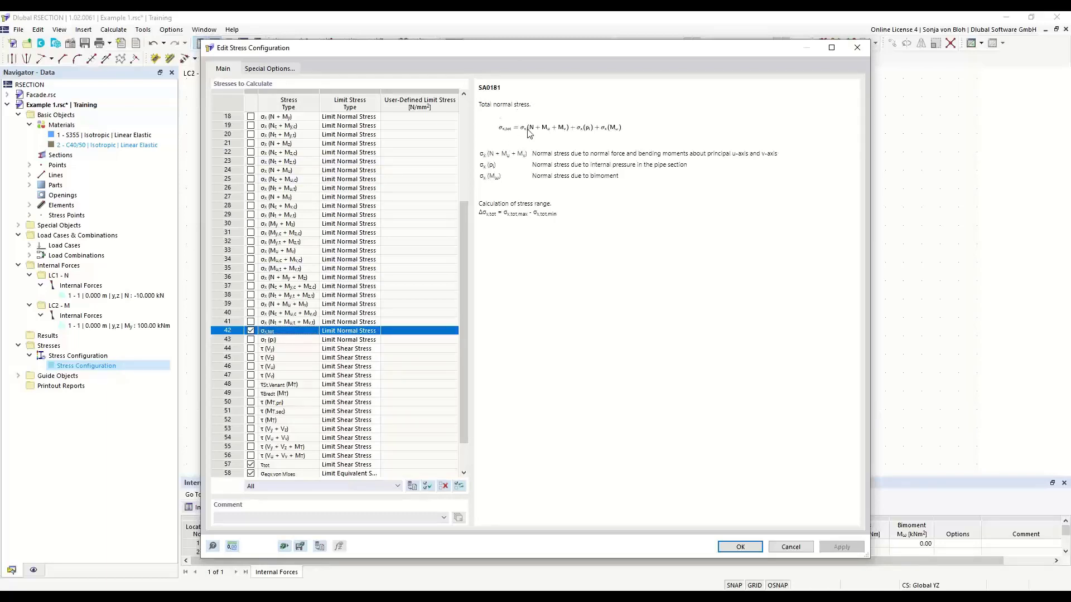
left_click(741, 547)
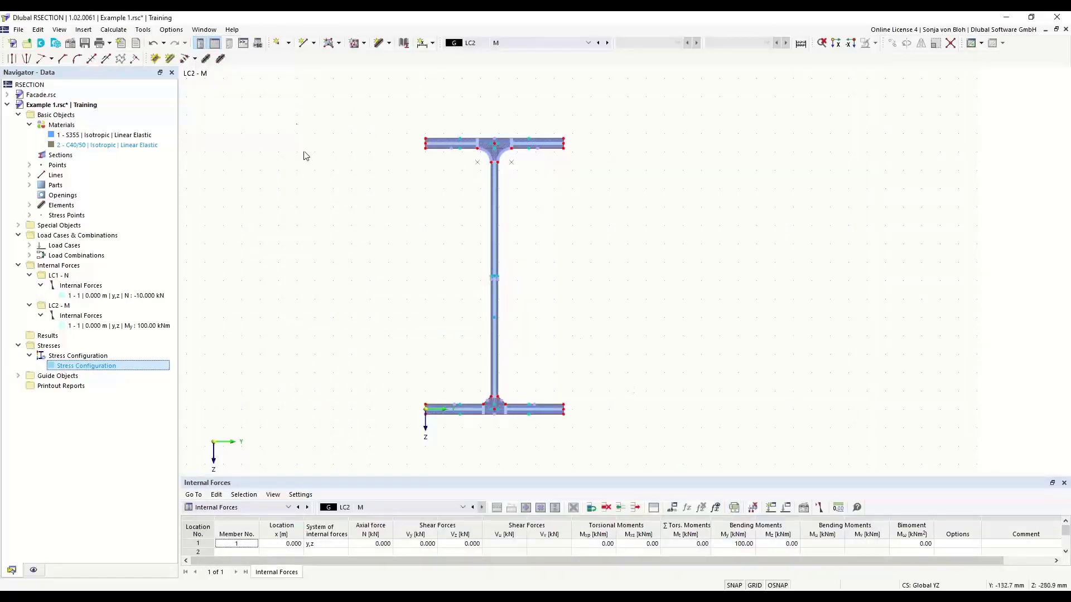
Calculate all results and set the result category to Thin-Walled Analysis
left_click(113, 30)
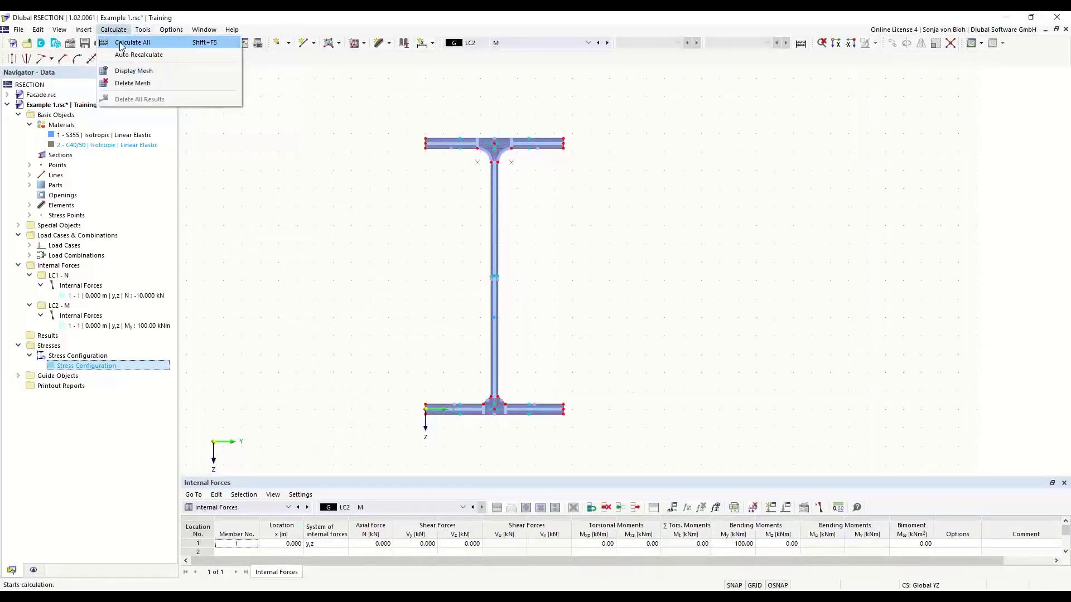
left_click(132, 41)
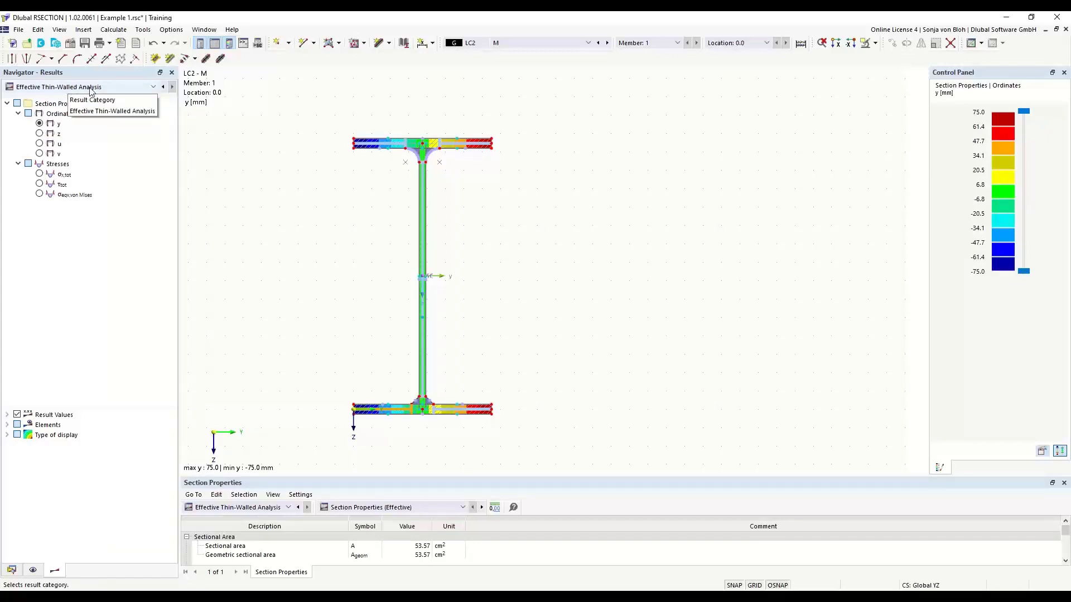
left_click(154, 88)
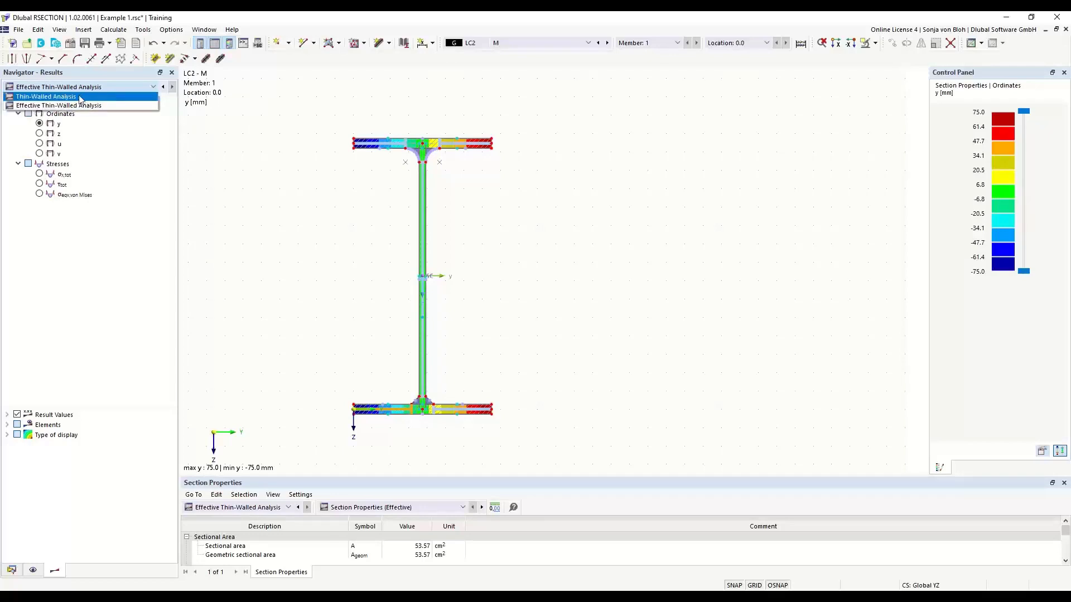
left_click(54, 97)
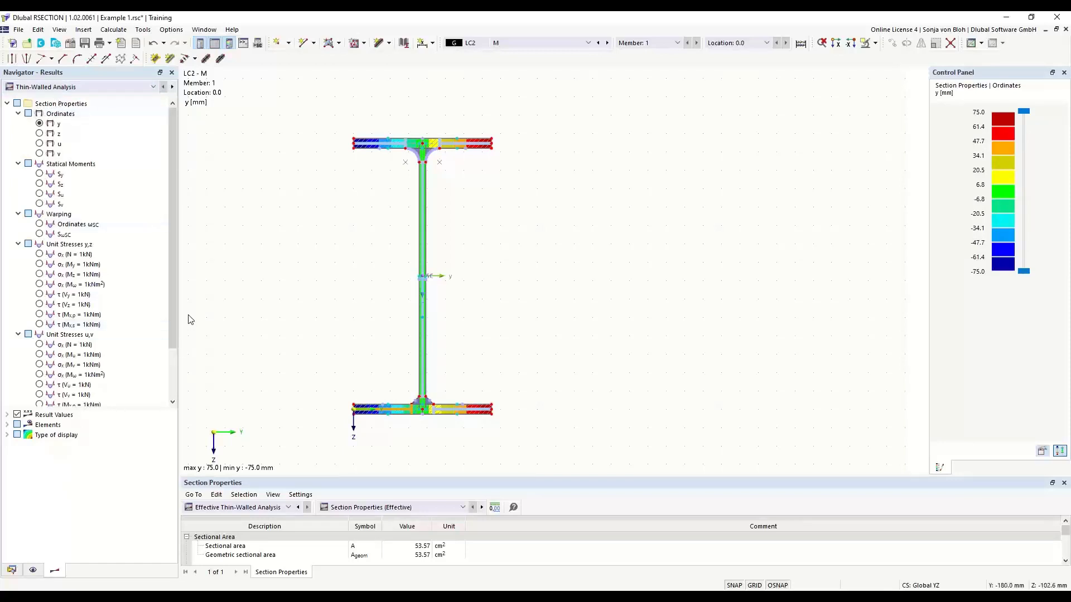
Display the total normal stress σx,tot on the section and switch the results to load case LC1
left_click_drag(173, 287, 174, 335)
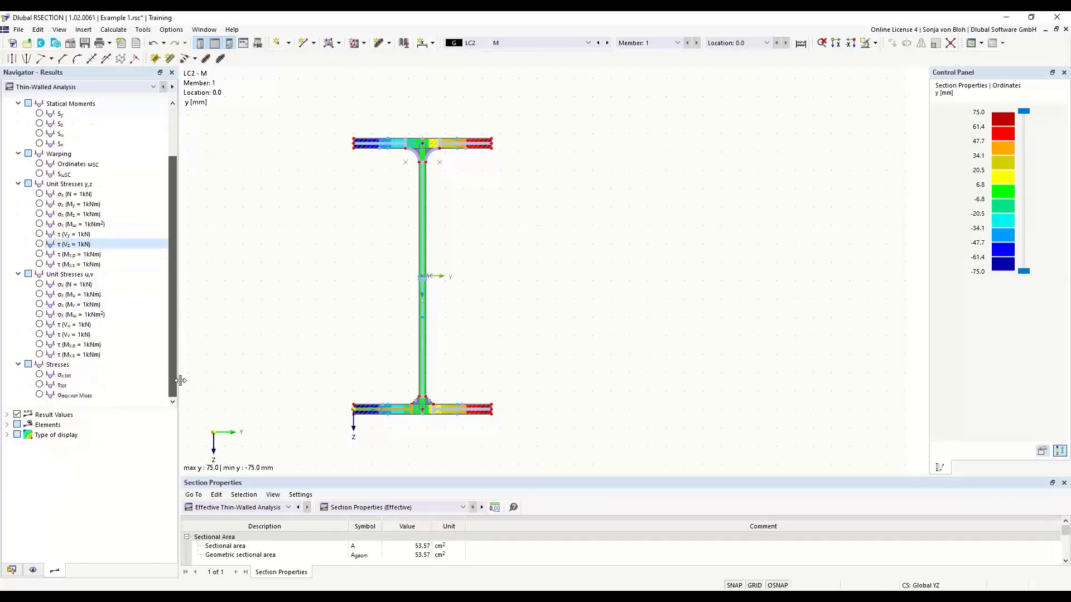
left_click(41, 376)
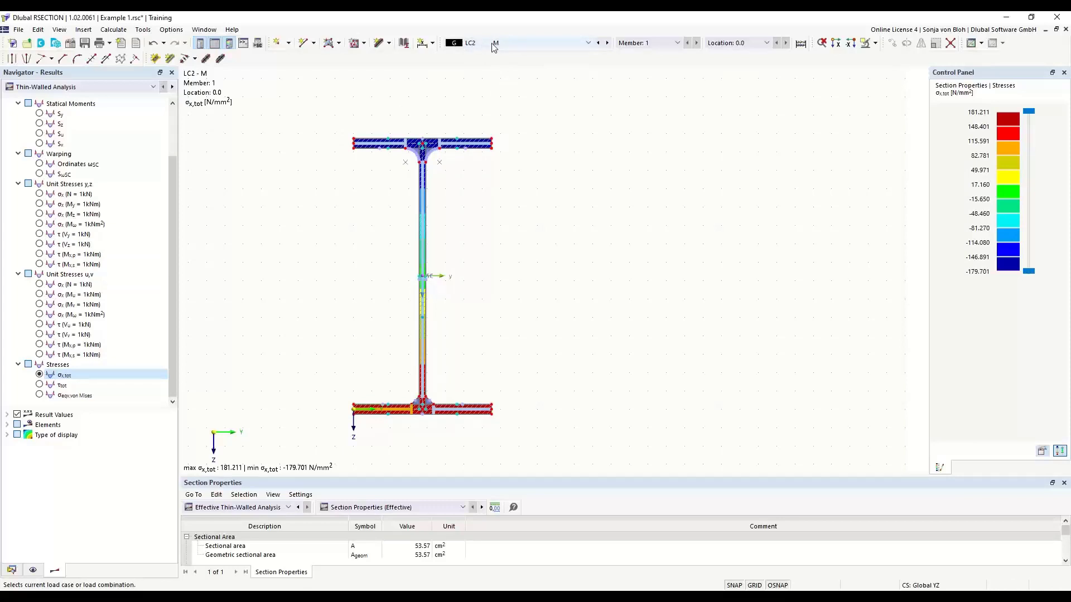
left_click(588, 47)
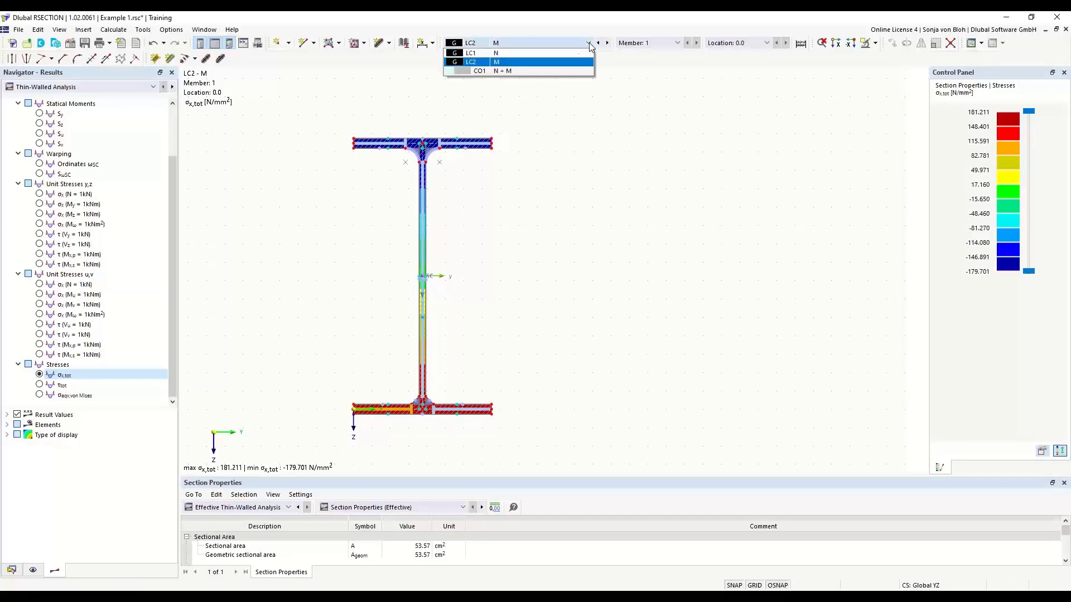
left_click(483, 57)
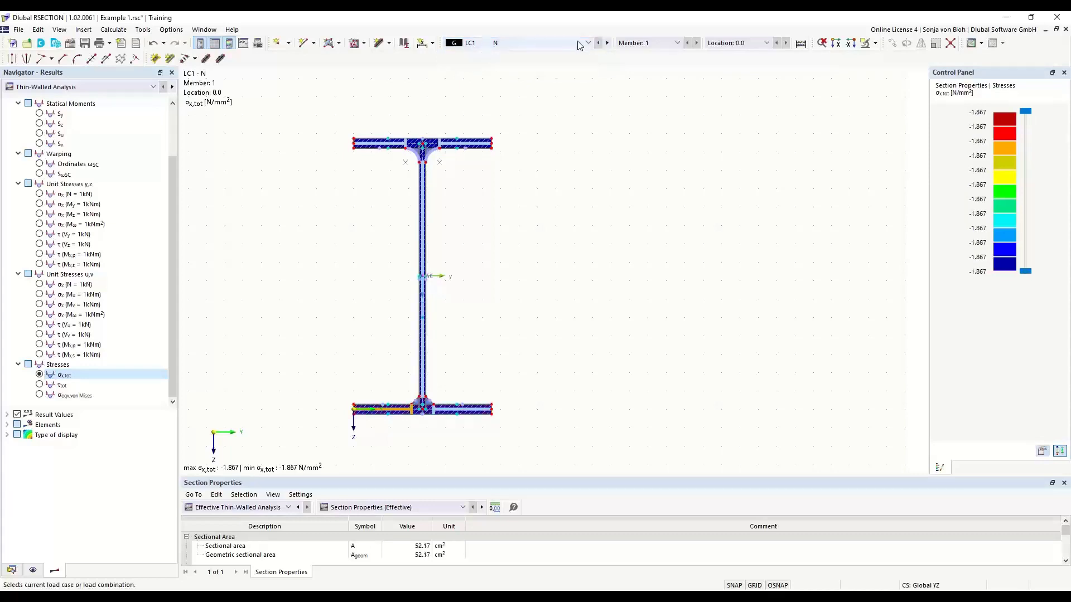
View the σx,tot distribution for load combination CO1, and return the results to load case LC1
left_click(499, 43)
left_click(509, 71)
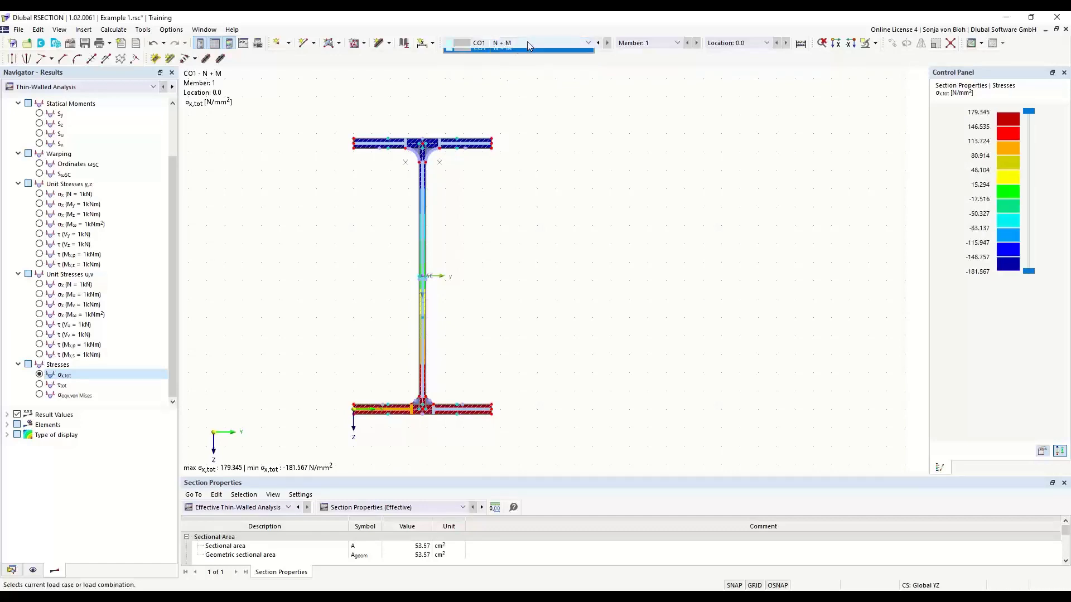
left_click(527, 43)
left_click(505, 45)
key("Up")
key("Up")
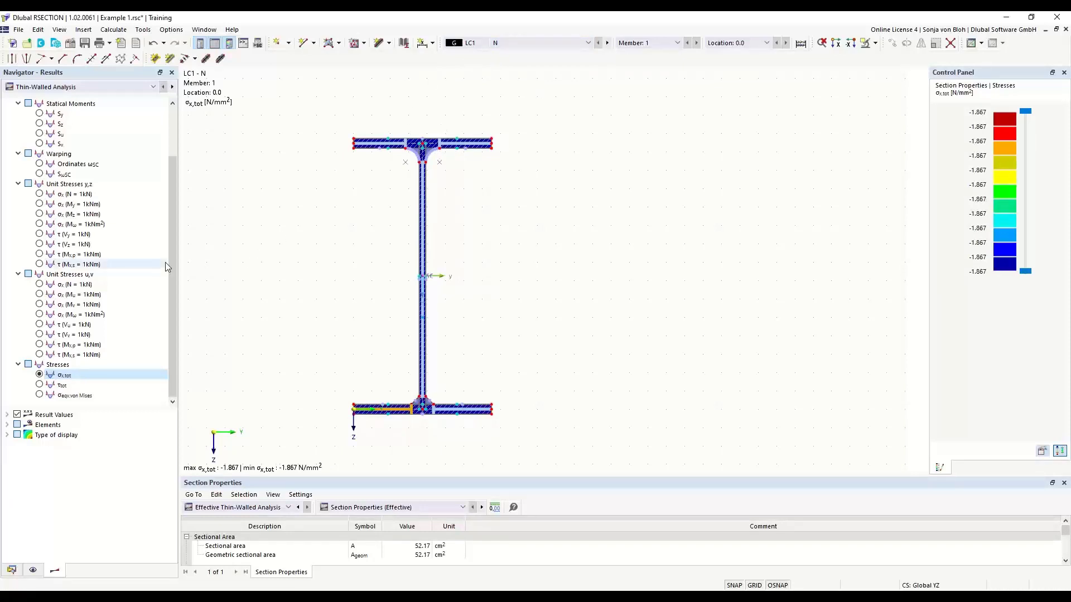
Set the type of display for the results to Off, replacing the coloured isobands with stress diagrams
left_click(7, 435)
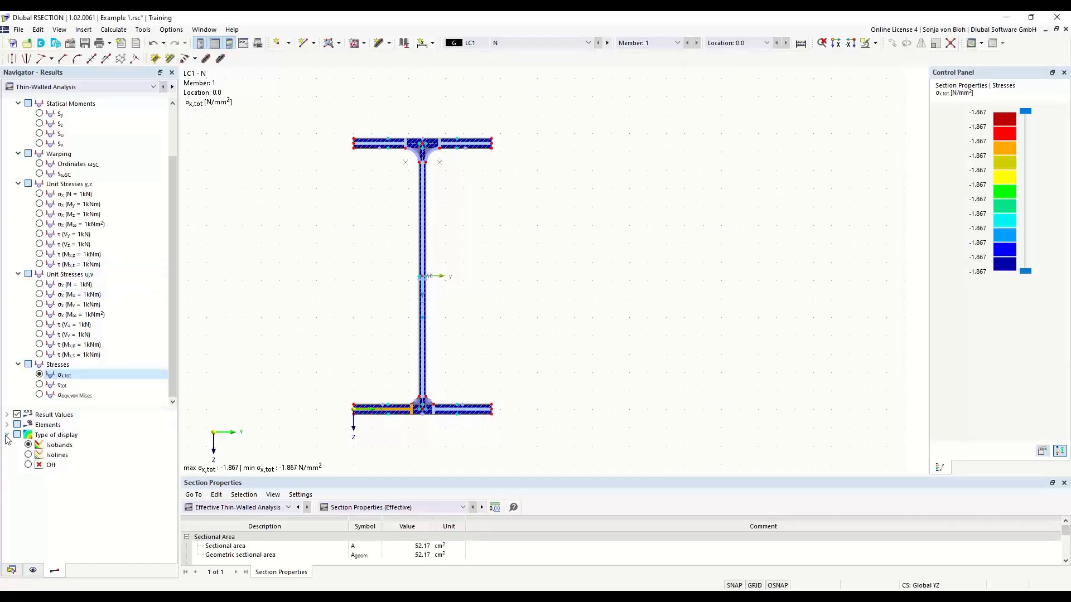
left_click(28, 465)
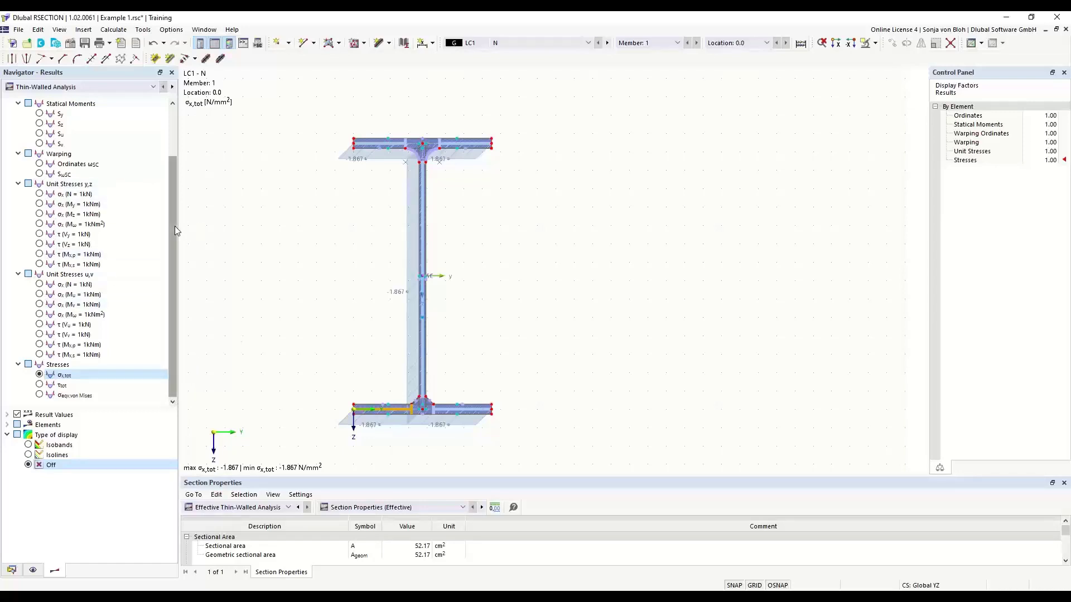
mouse_move(175, 226)
left_mouse_down()
mouse_move(176, 178)
mouse_move(177, 251)
mouse_move(176, 242)
left_mouse_up()
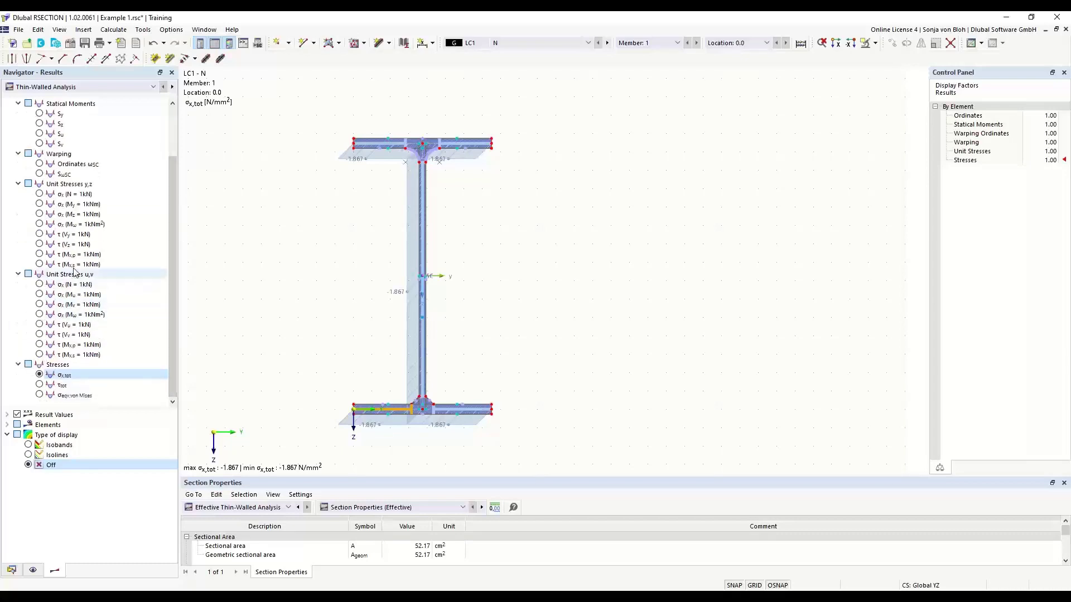
View the statical moment Sy and the y-ordinates on the section, and return to the total normal stress σx,tot
scroll(92, 244, "up", 2)
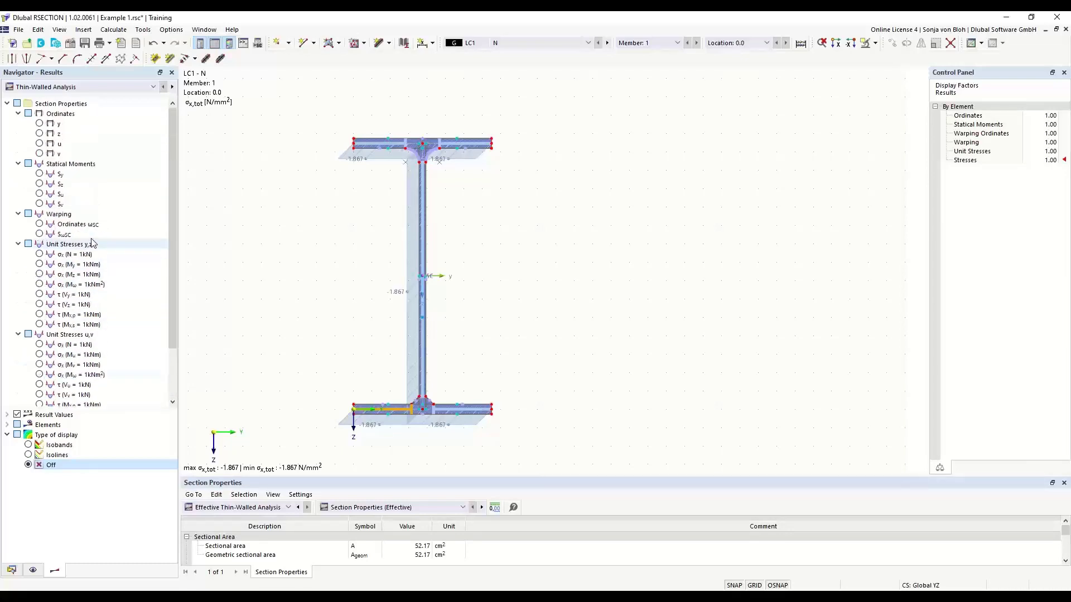
left_click(40, 174)
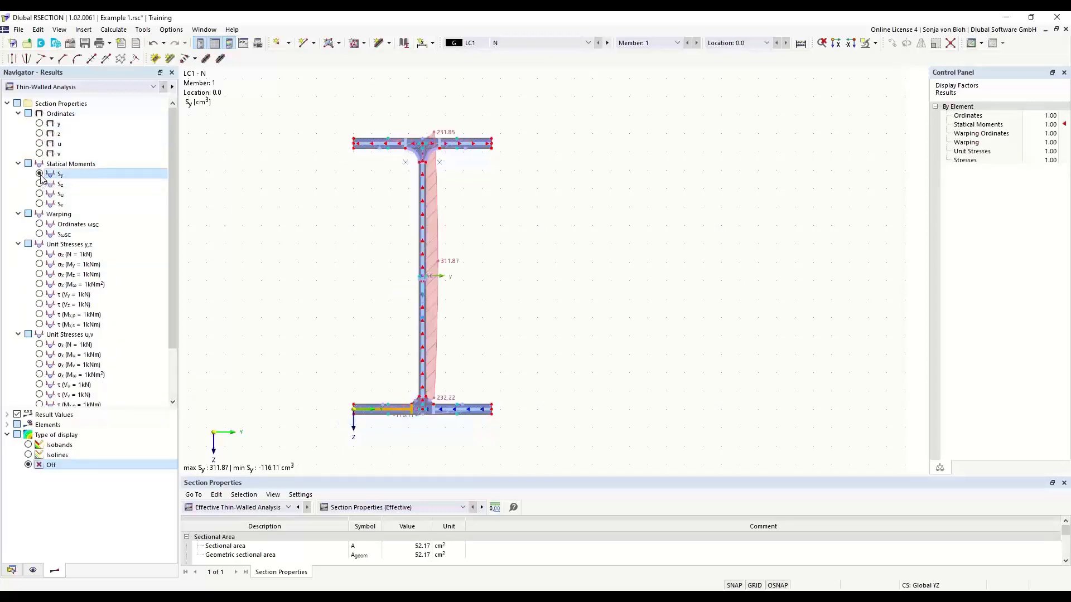
left_click(40, 124)
scroll(40, 134, "down", 2)
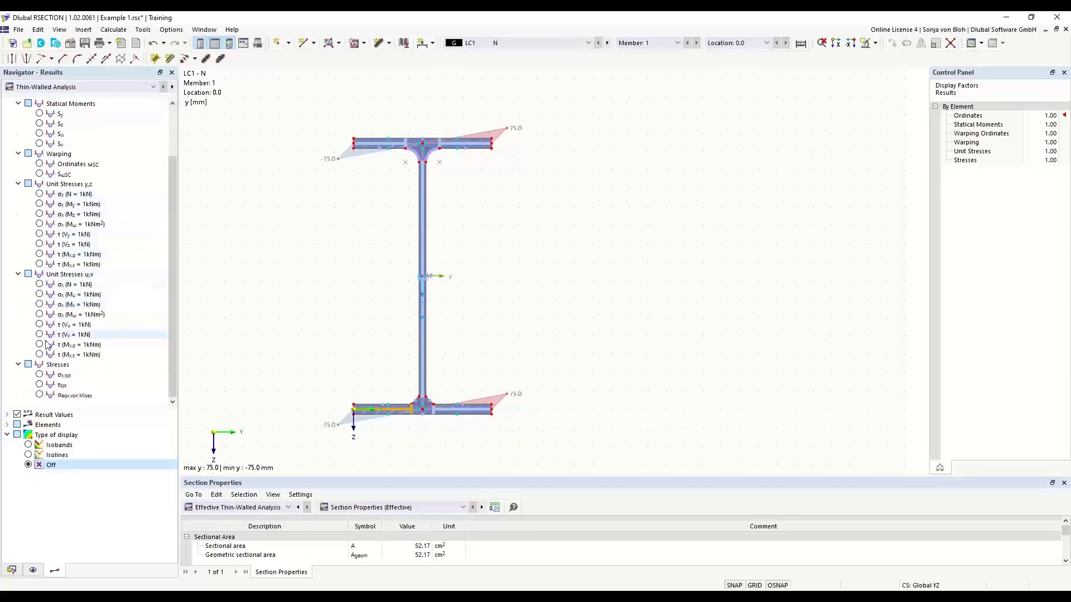
left_click(40, 375)
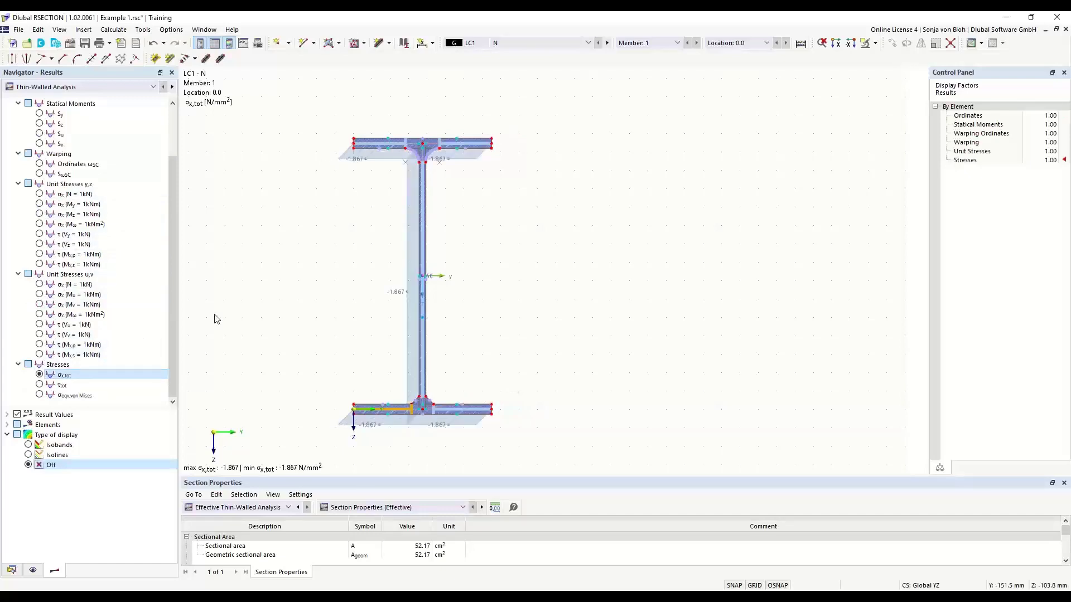
Switch the graphical results to Effective Thin-Walled Analysis and inspect the ineffective zone in the web
left_click(152, 87)
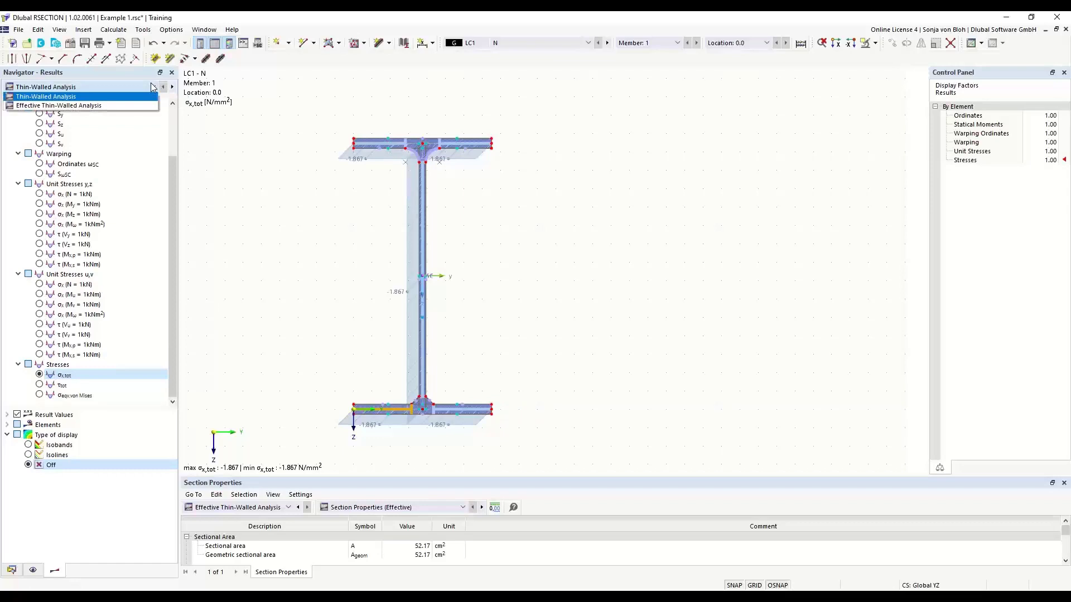
left_click(70, 106)
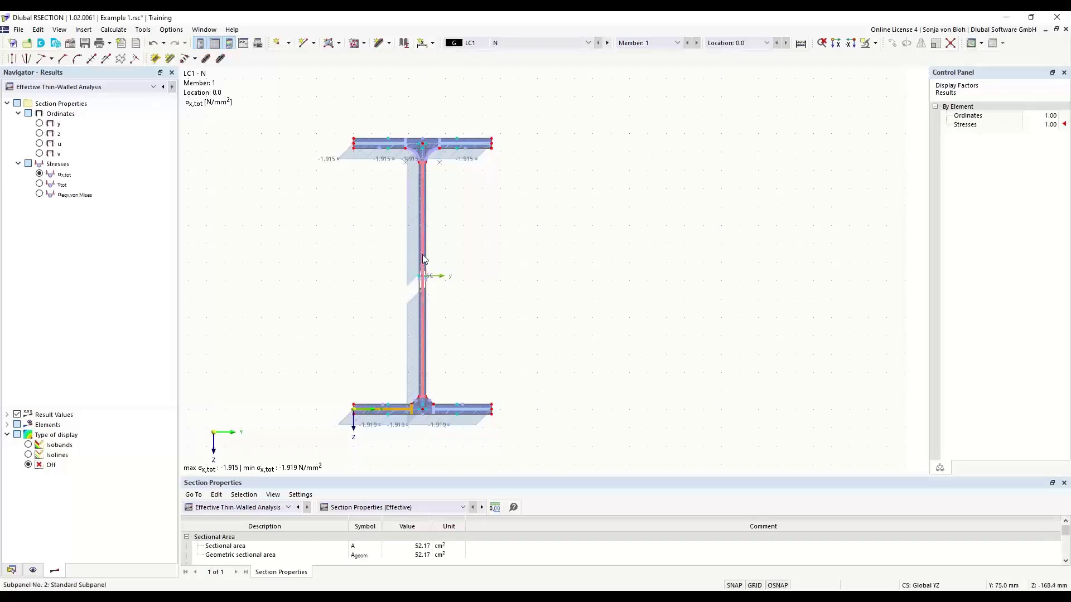
scroll(413, 298, "up", 2)
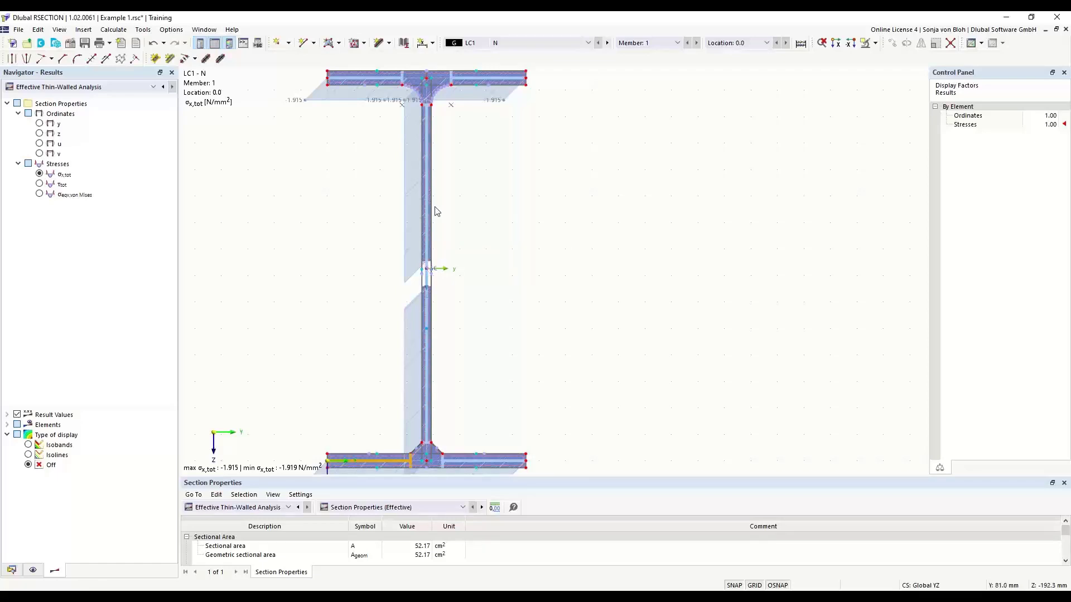
scroll(437, 211, "down", 2)
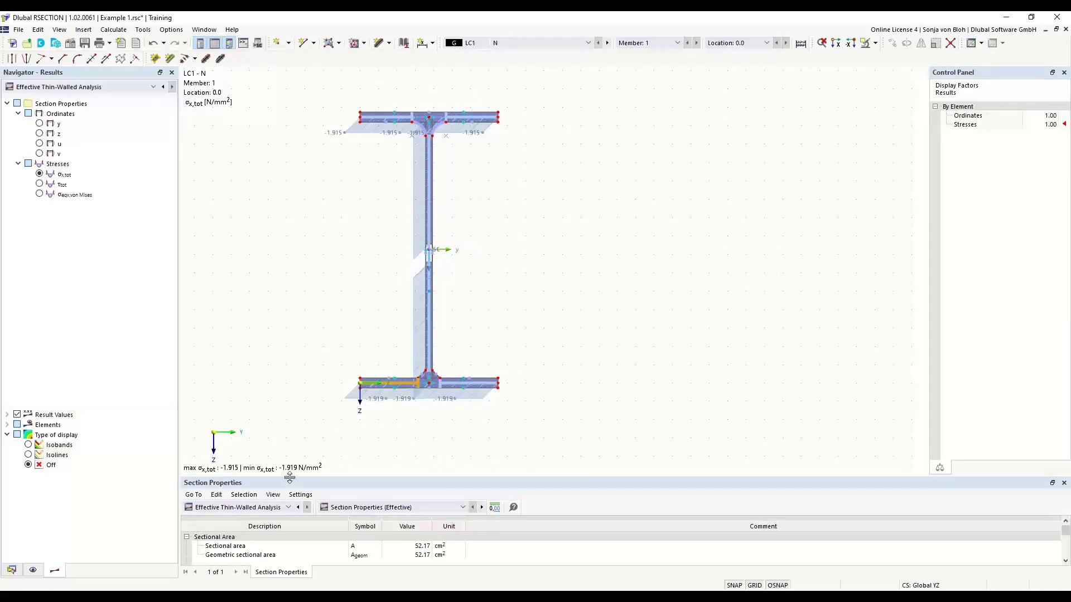
Enlarge the results table and list the section properties of the Thin-Walled Analysis
left_click_drag(289, 477, 294, 406)
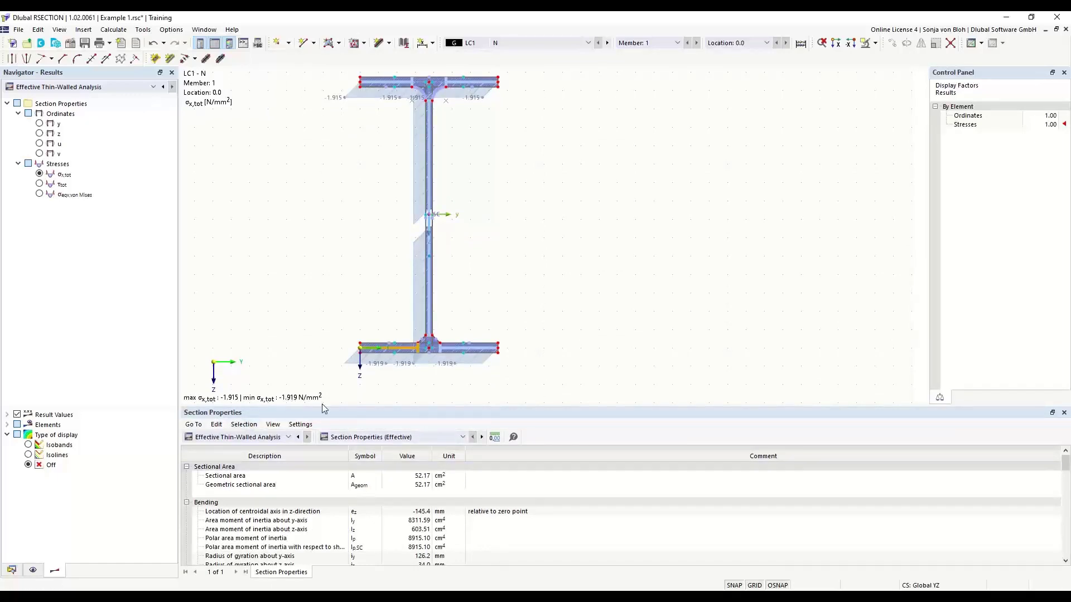
left_click(290, 439)
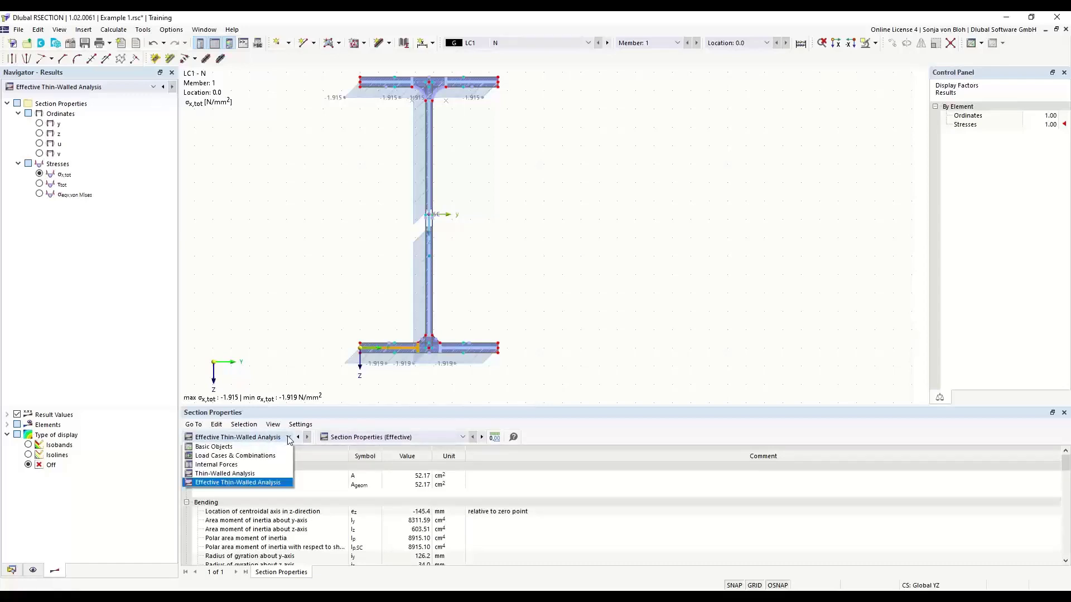
left_click(236, 475)
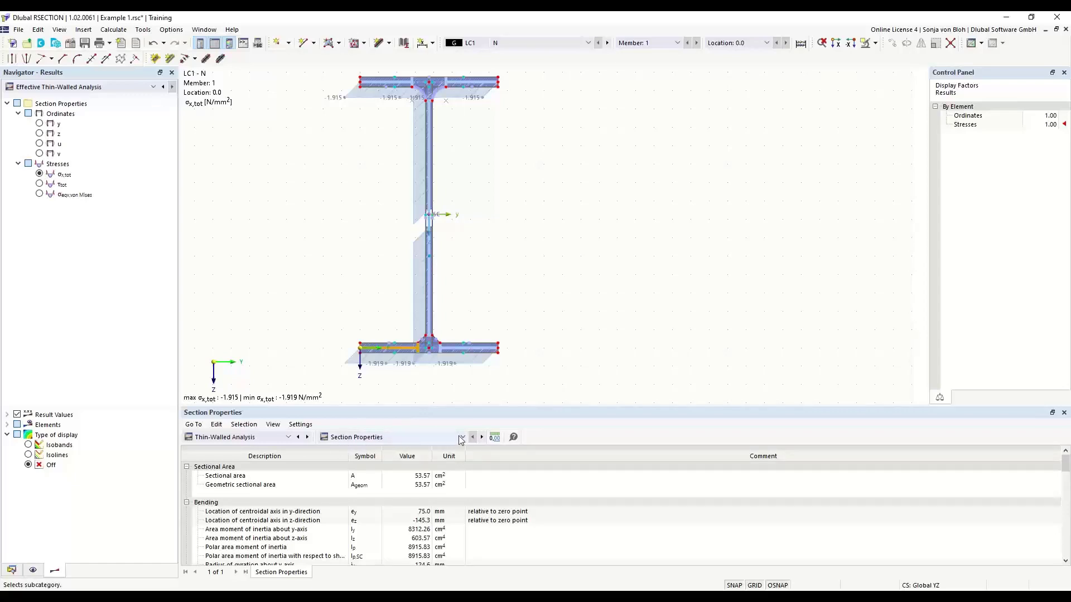
left_click(399, 439)
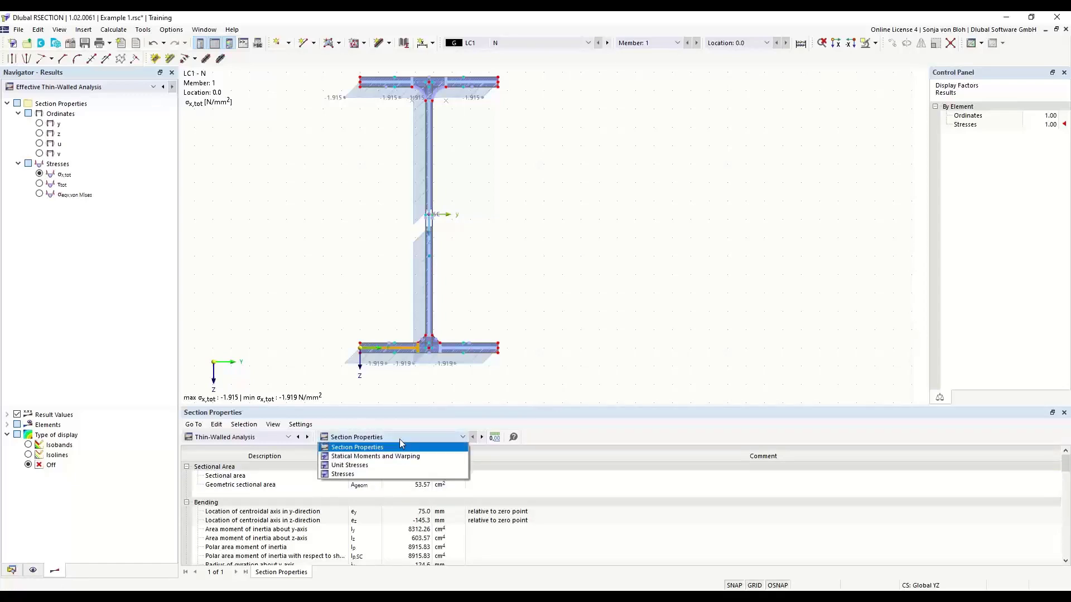
left_click(366, 448)
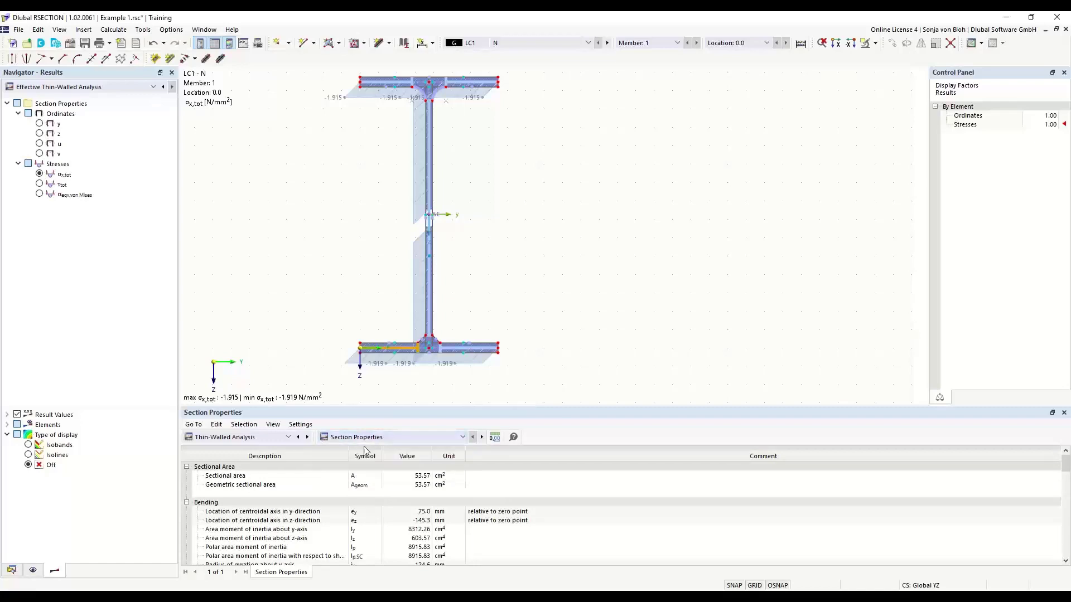
Enlarge the results table further and review the listed bending and shear section properties
left_click(368, 479)
left_click_drag(361, 407, 362, 340)
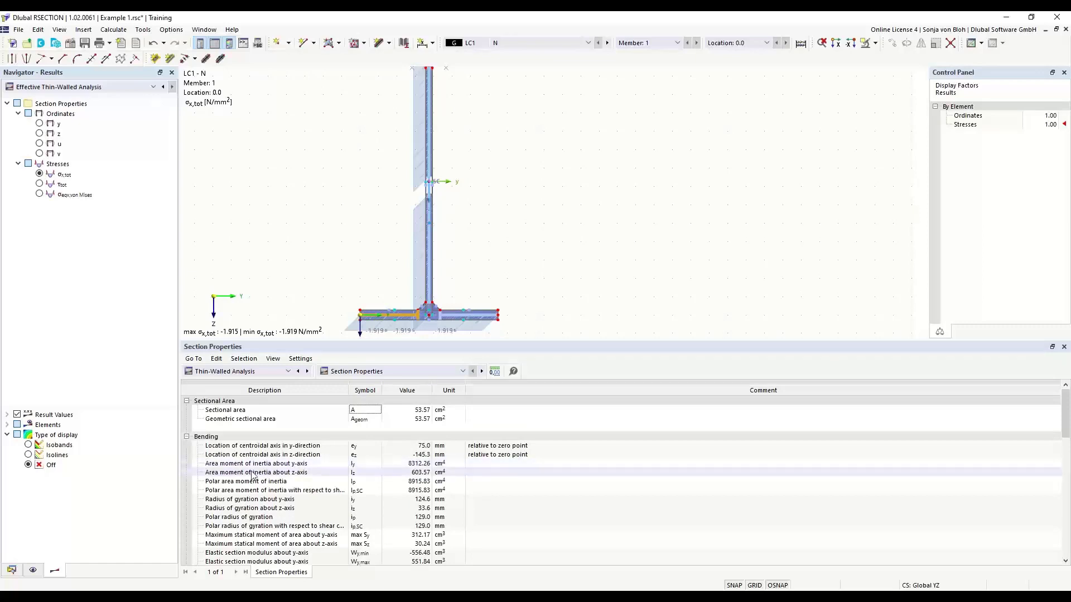
left_click(338, 469)
scroll(339, 469, "down", 3)
scroll(362, 454, "up", 3)
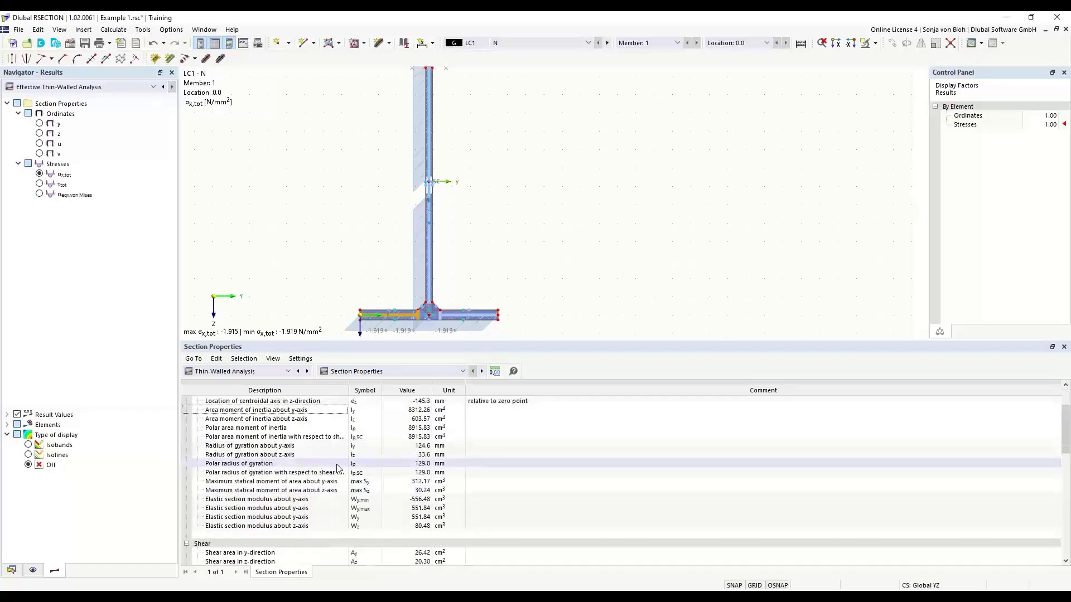
View the tabulated Statical Moments and Warping results, and open the Stresses results listed by loading
left_click(461, 370)
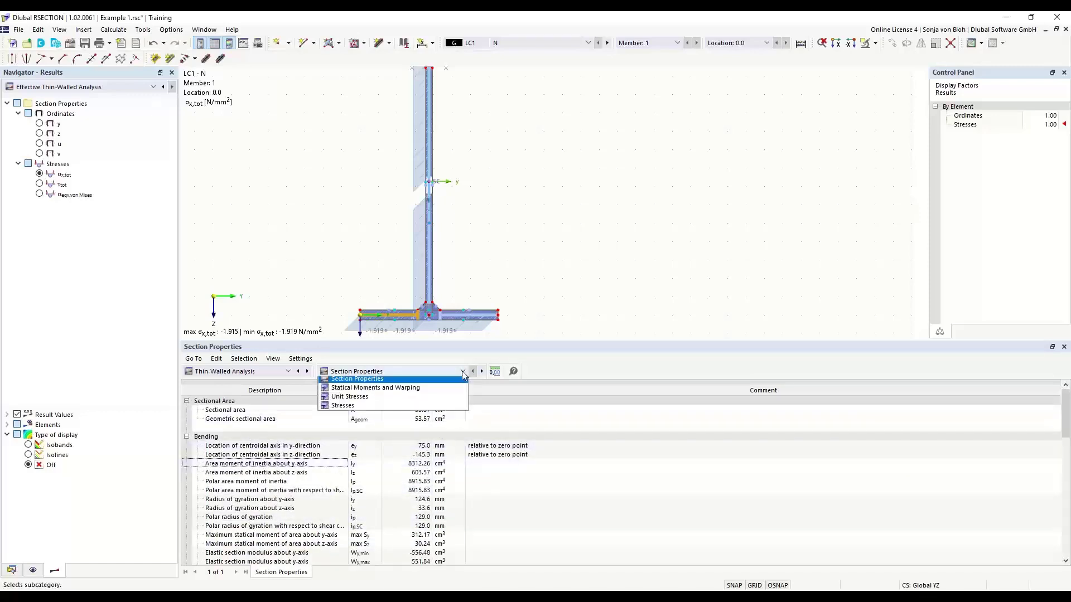
left_click(384, 391)
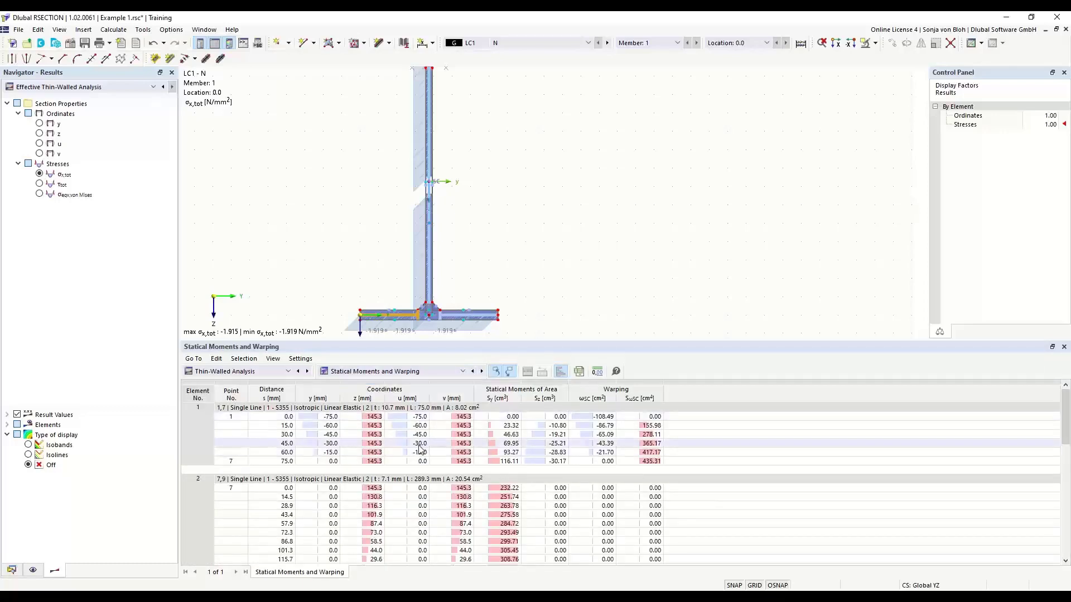
left_click(451, 374)
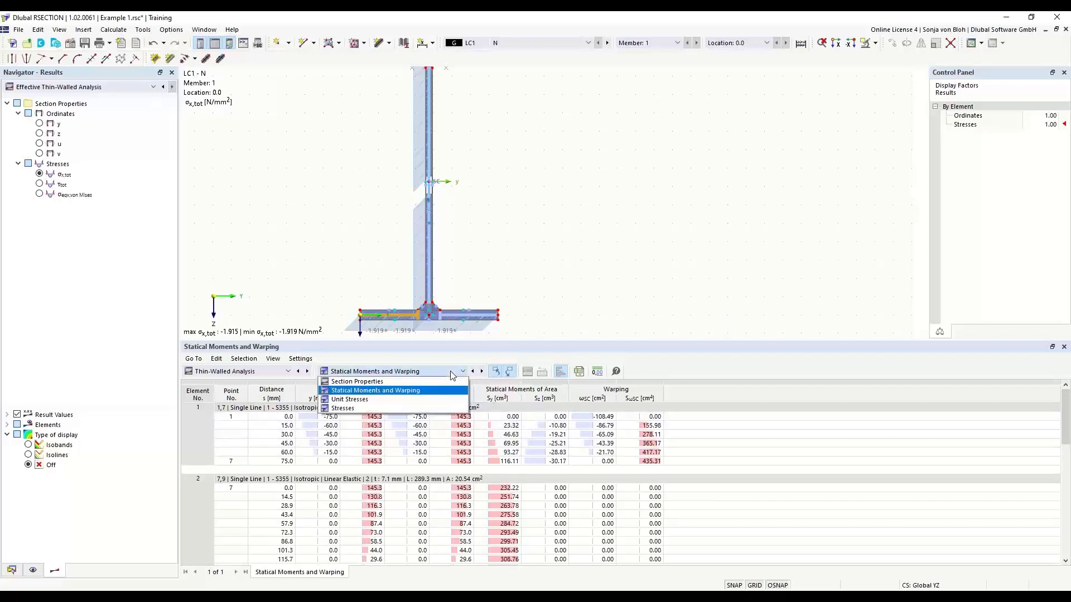
left_click(383, 409)
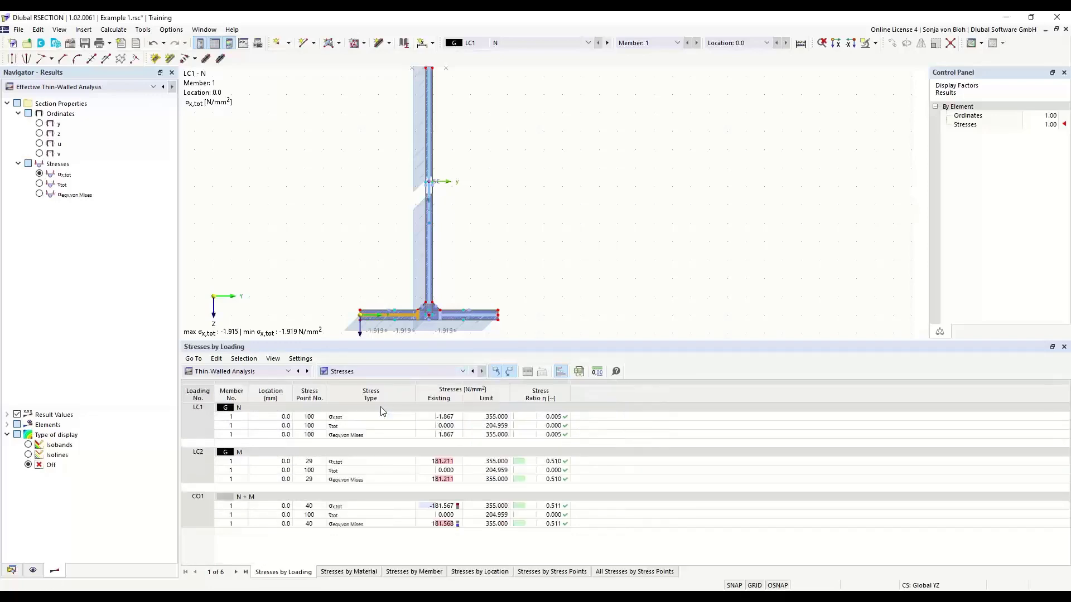
Switch the table to Effective Thin-Walled Analysis and check the overall class under Section Classification acc. to EN 1993-1-1
left_click(288, 372)
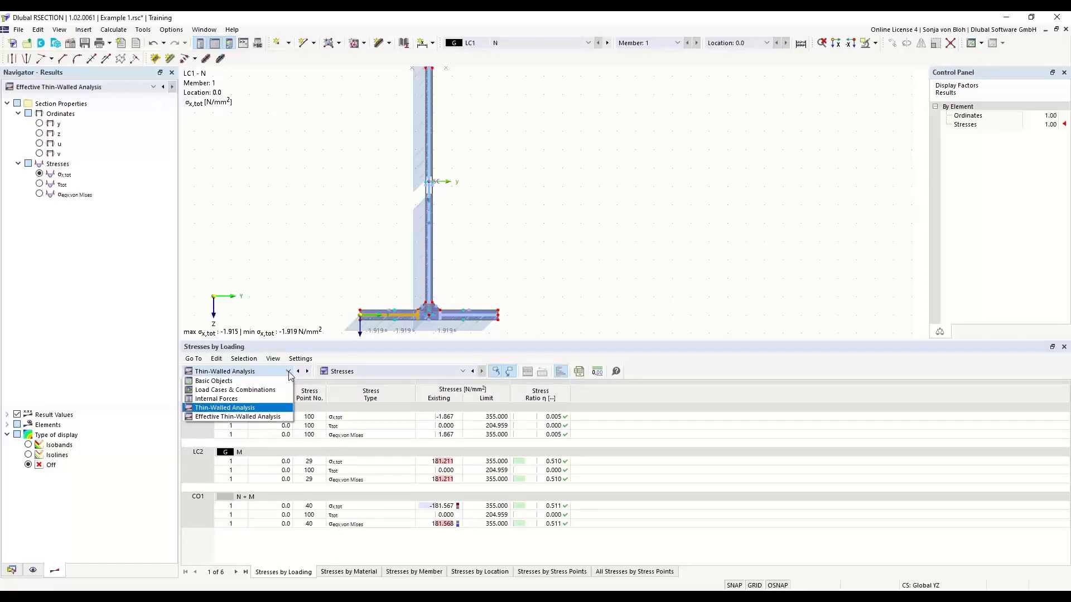
left_click(246, 418)
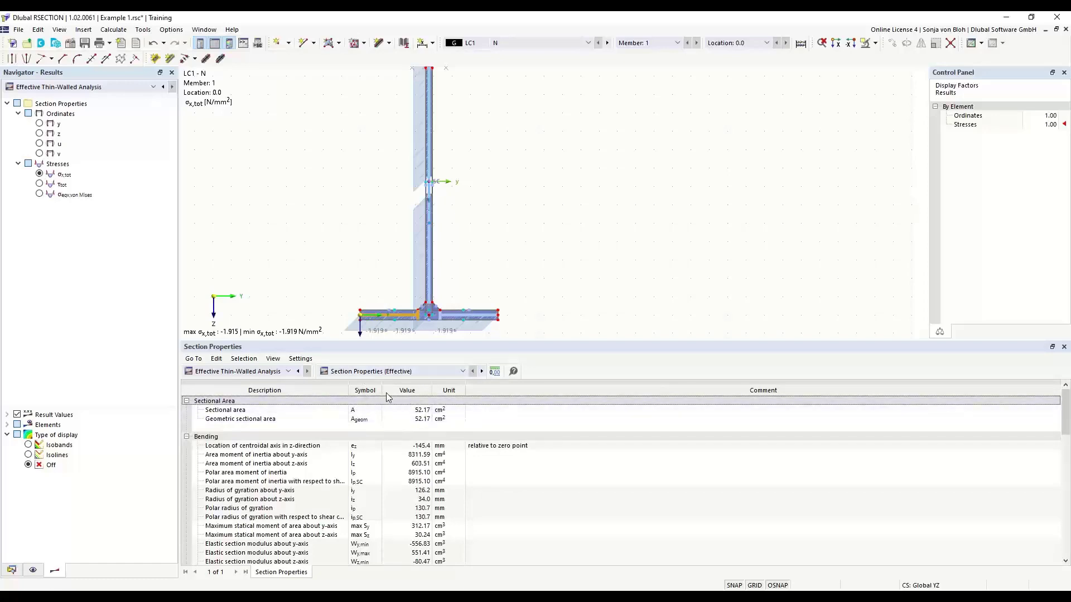
left_click(462, 372)
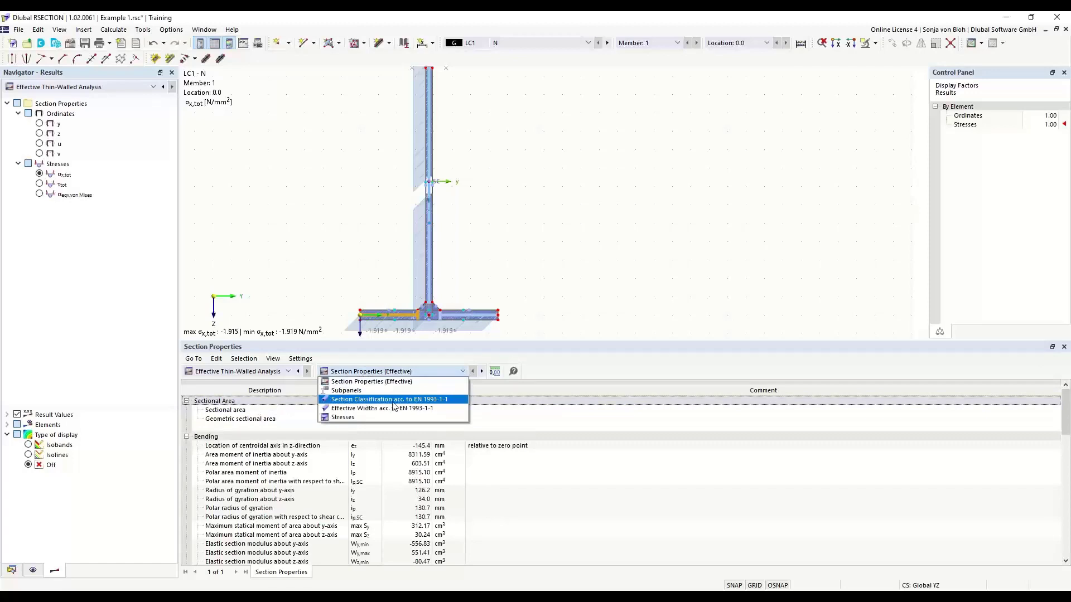
left_click(394, 400)
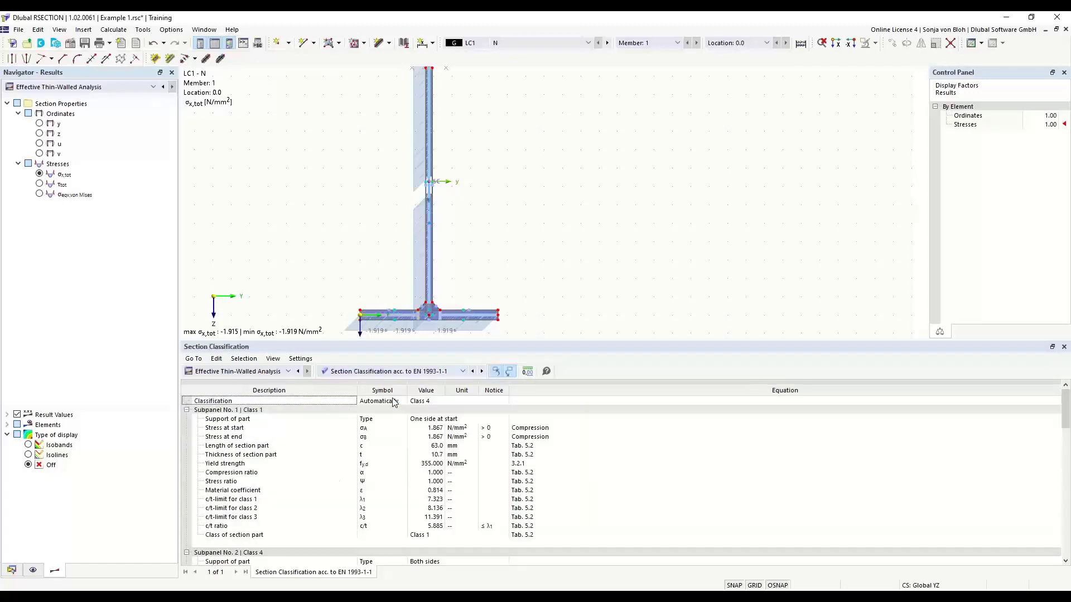
left_click(430, 409)
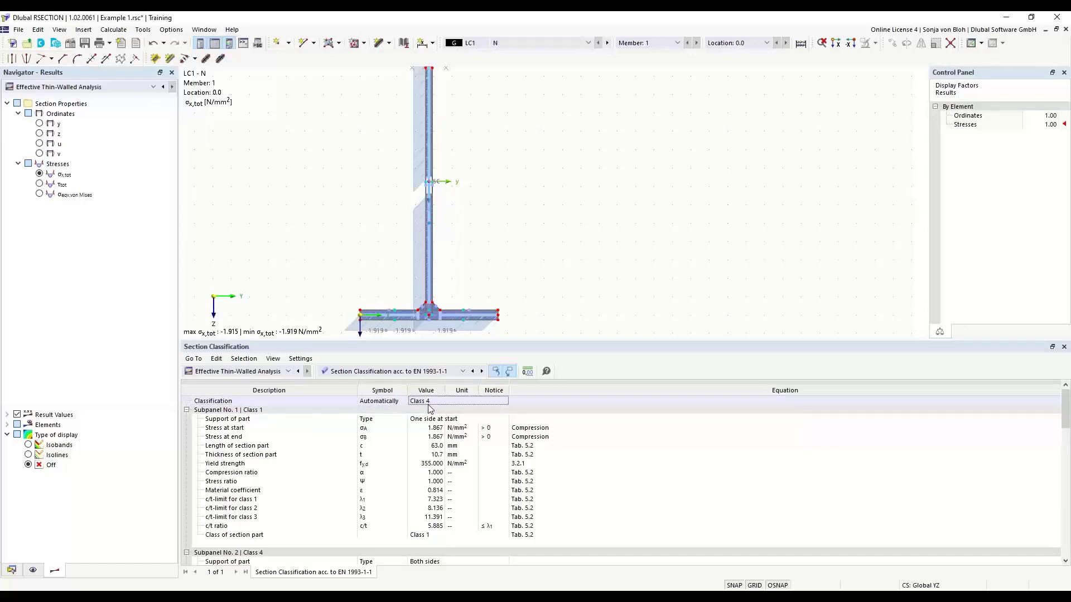
Examine the classification details of the web and bottom flange subpanels, and open the Effective Widths acc. to EN 1993-1-1 results
left_click(430, 186)
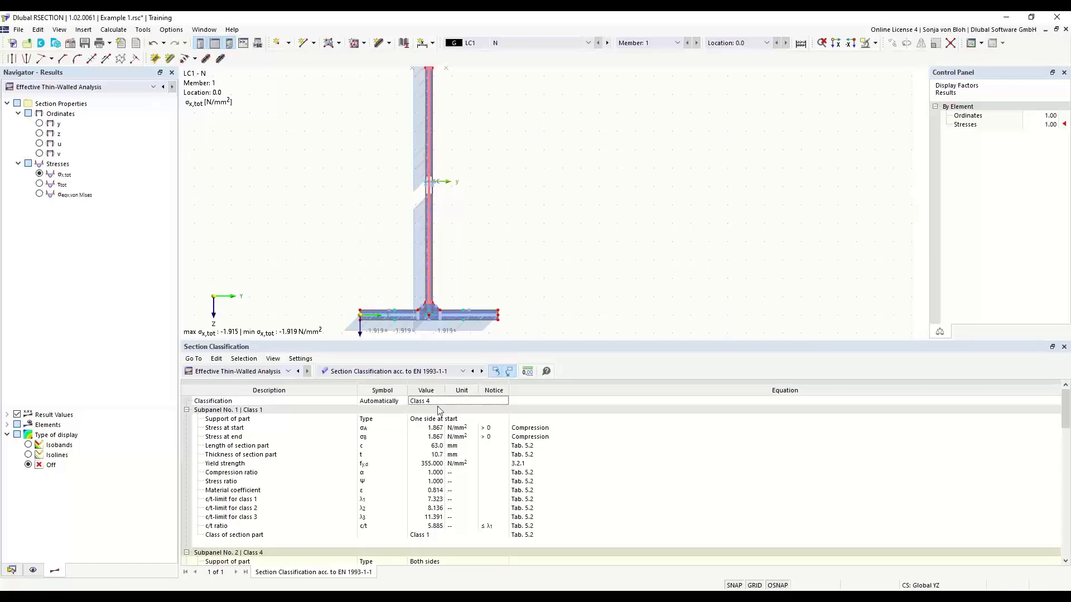
scroll(443, 435, "down", 5)
scroll(451, 469, "down", 1)
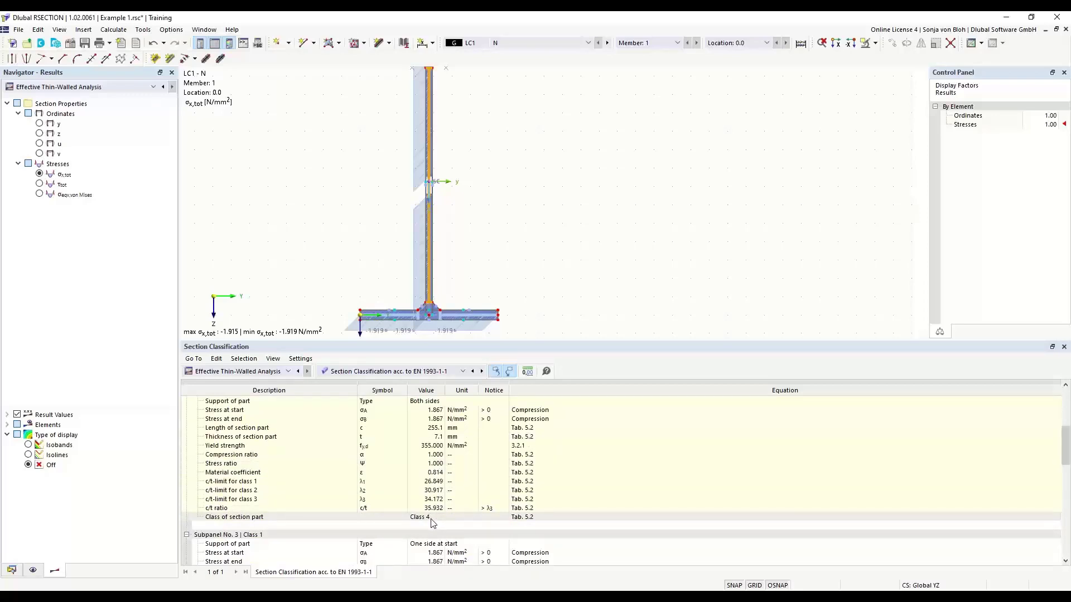
left_click(411, 317)
scroll(398, 499, "up", 1)
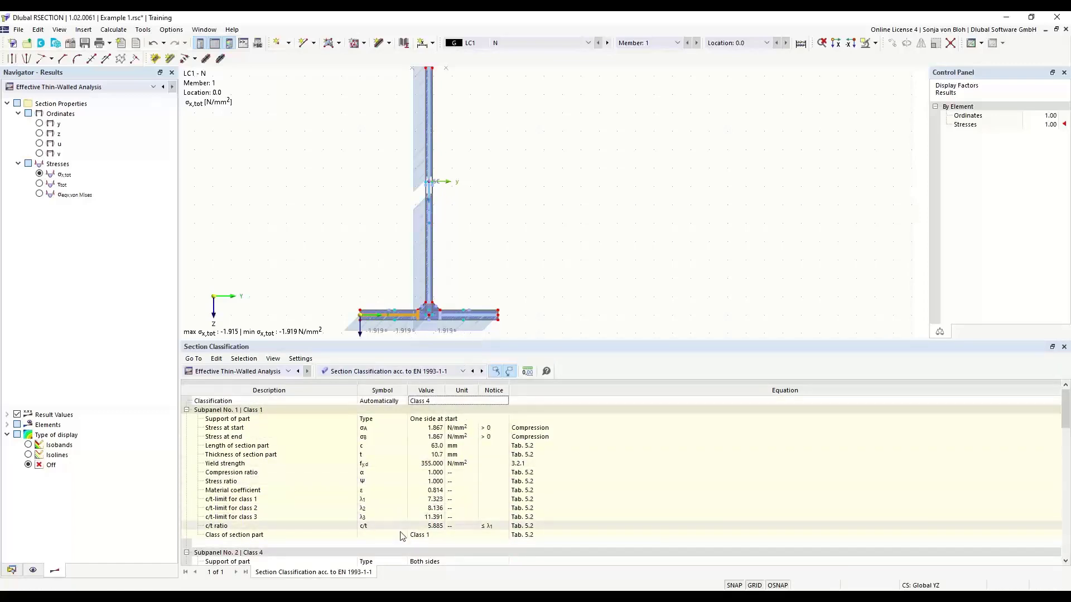
left_click(462, 372)
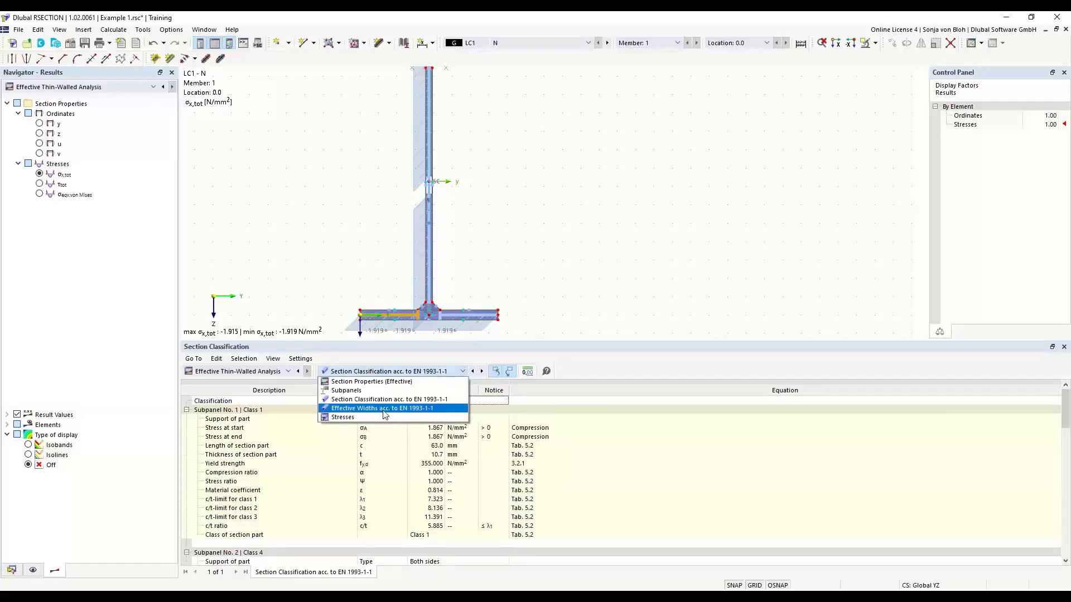
left_click(385, 409)
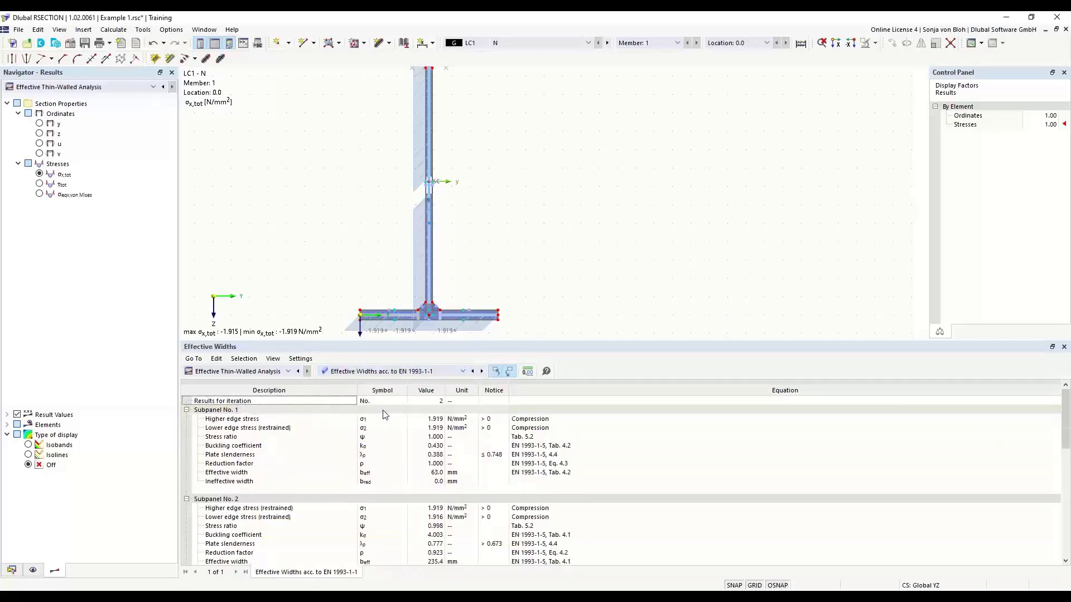
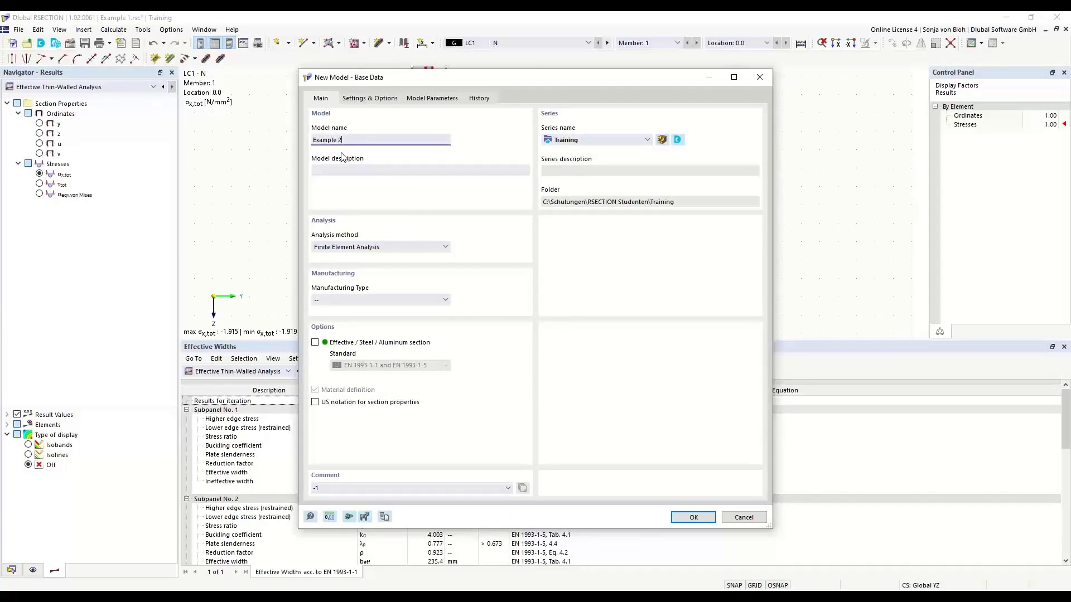
Create the Example 2 model with Thin-Walled Analysis and the effective steel section option per EN 1993-1-1 and EN 1993-1-5, and save it
left_click(445, 247)
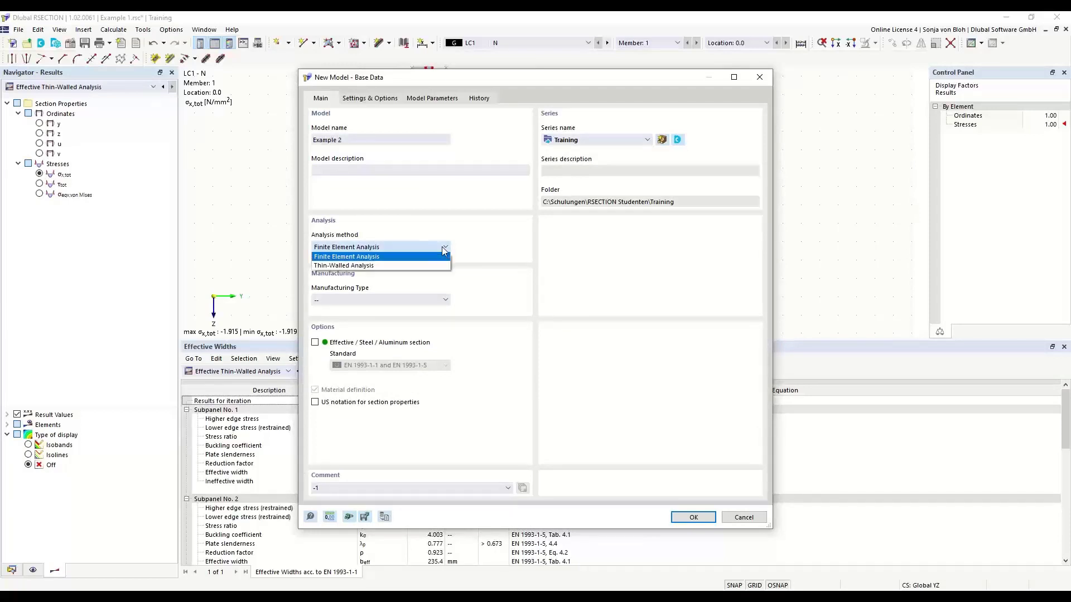
left_click(358, 266)
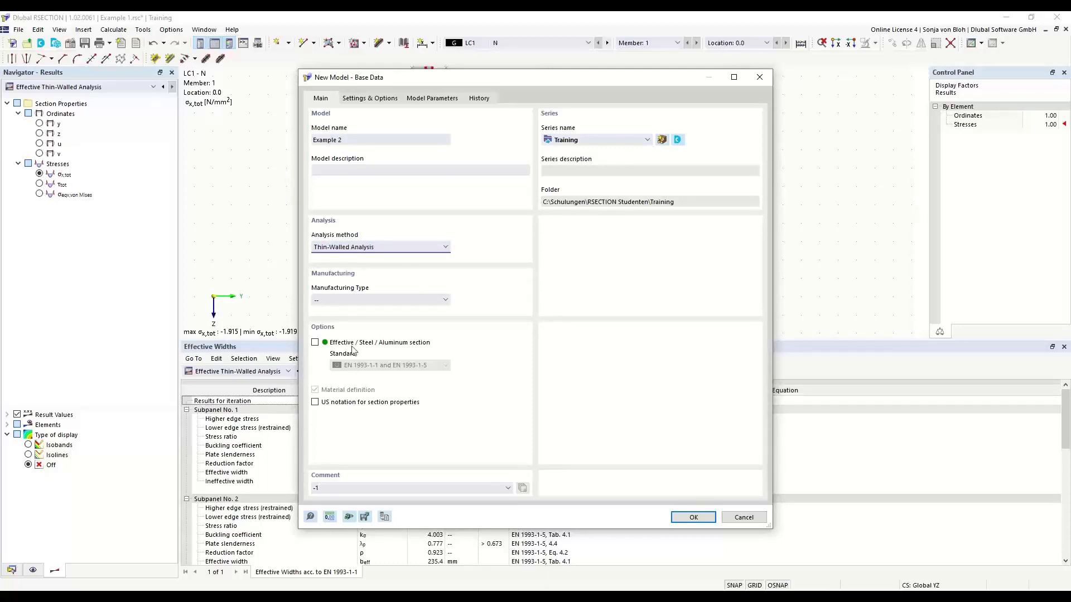
left_click(315, 342)
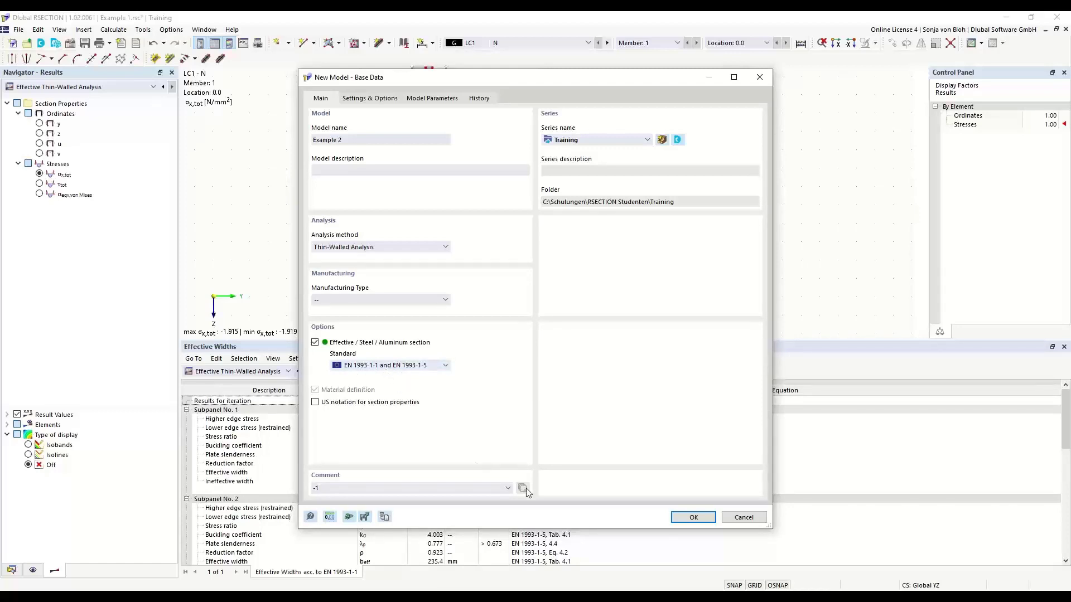
left_click(681, 519)
key("ctrl+s")
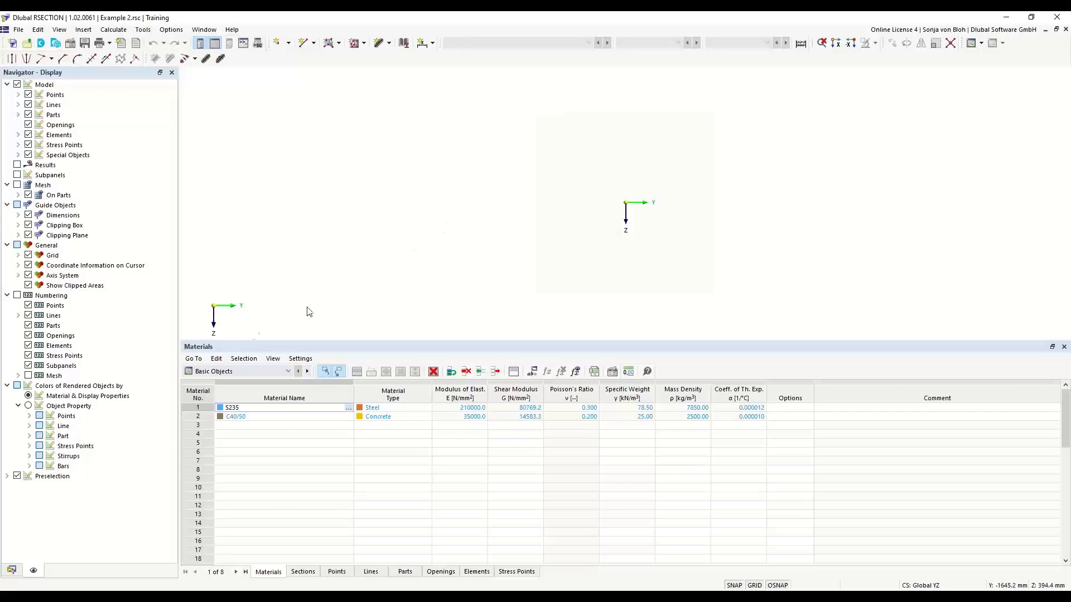
Edit material 1 in Example 2 and assign steel S235 per EN 1993-1-1:2005-05 from the material library
left_click(10, 570)
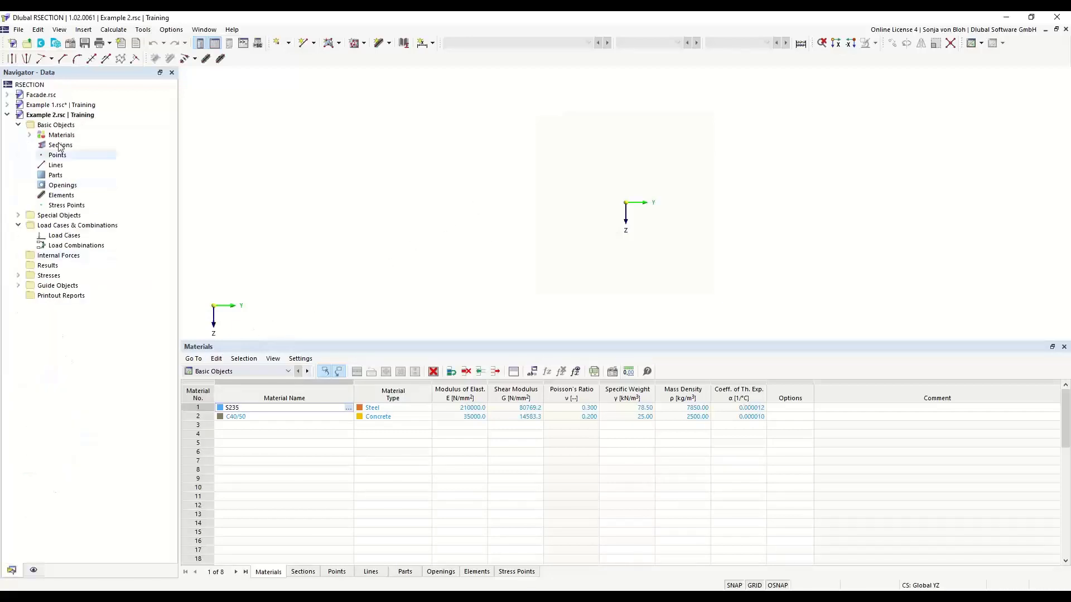
left_click(31, 136)
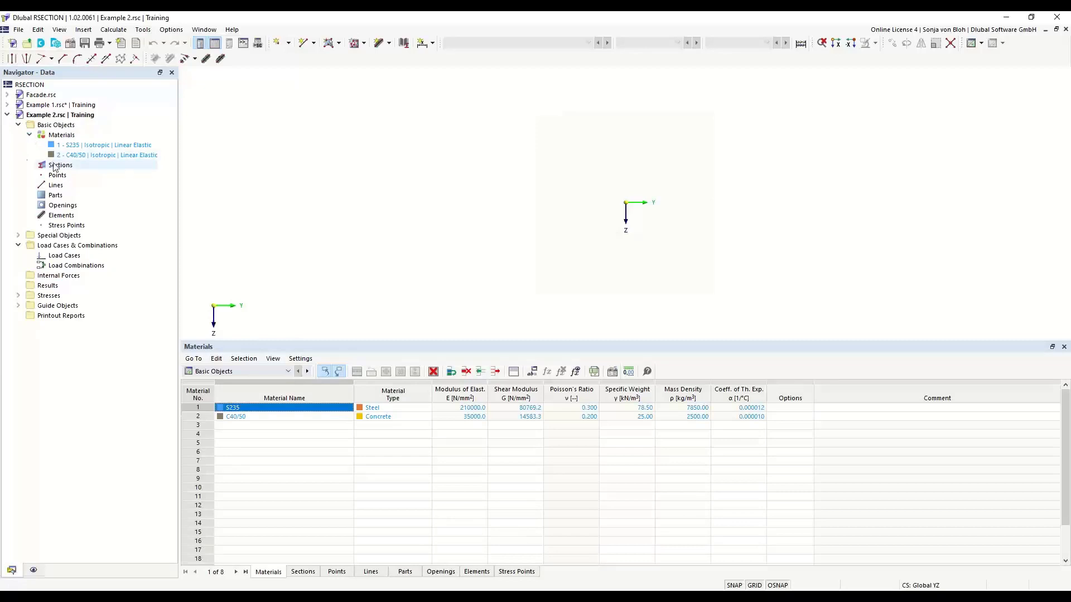
double_click(78, 148)
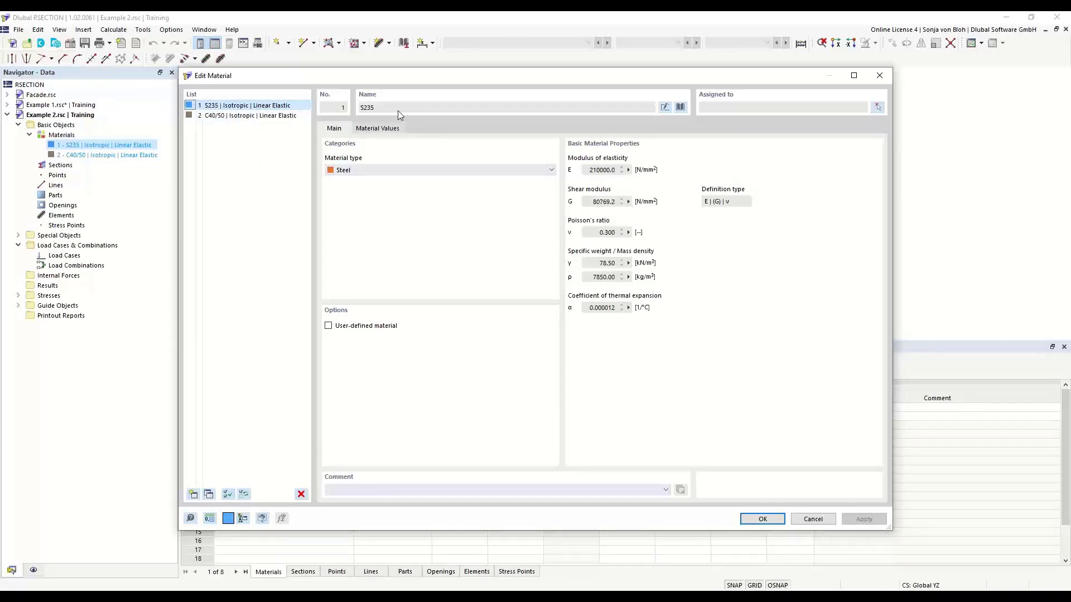
left_click(683, 106)
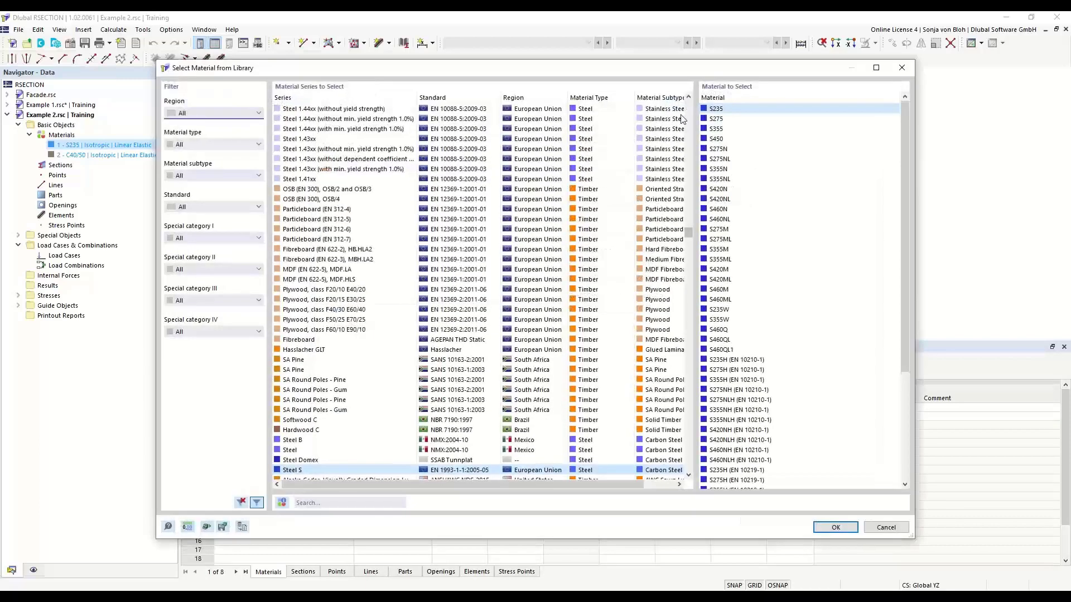
left_click(316, 502)
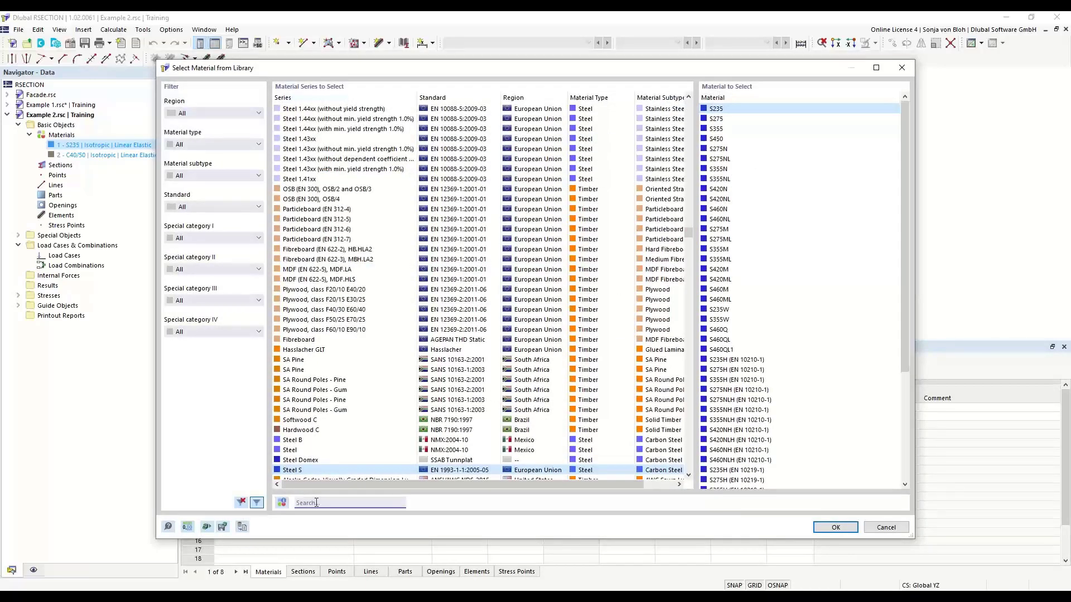
type("S235")
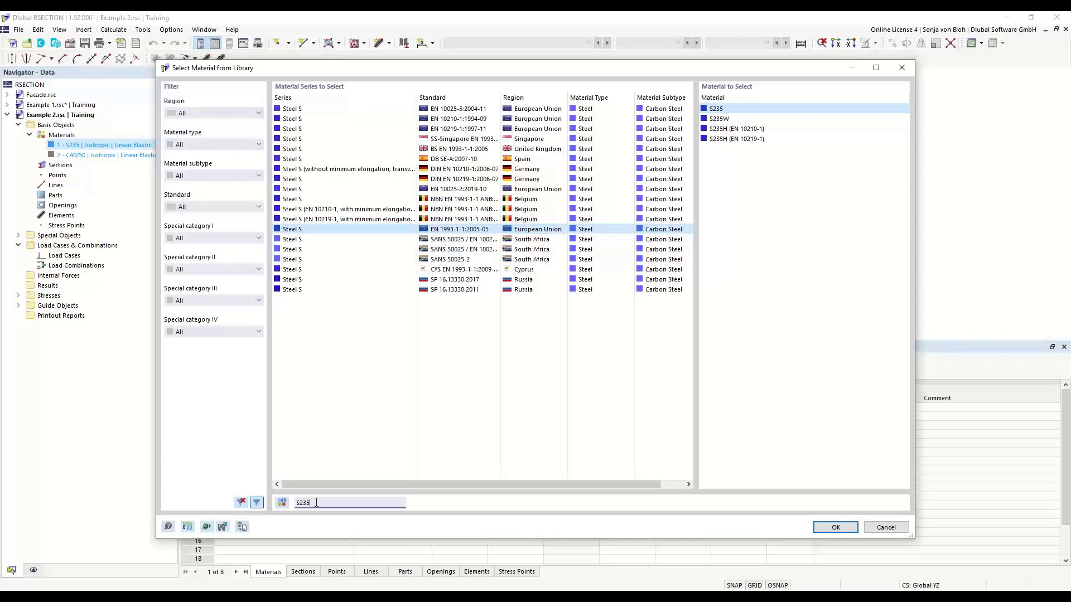
left_click(722, 109)
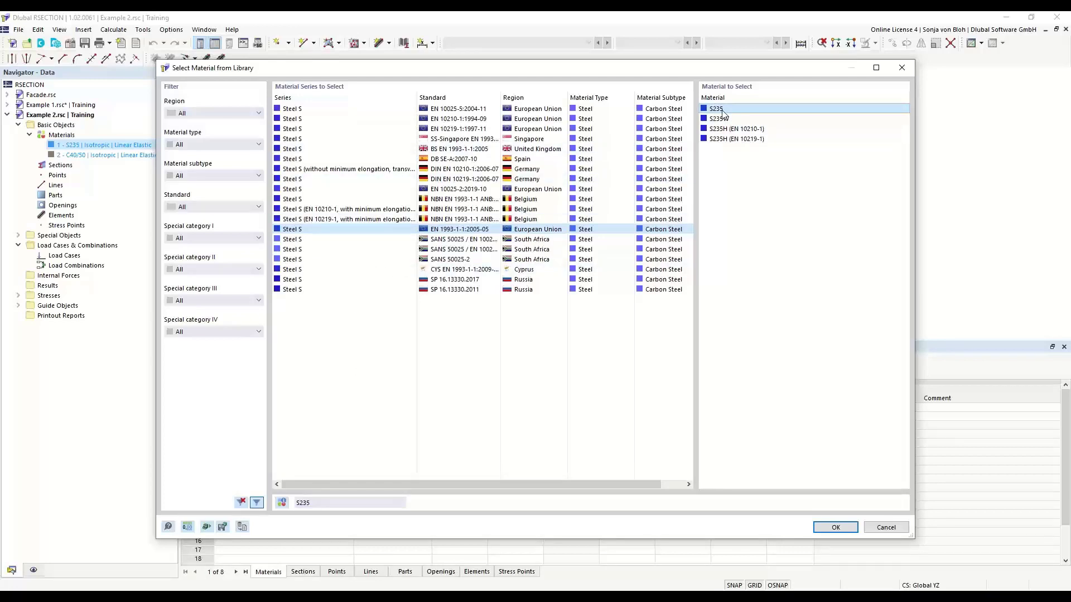
left_click(834, 527)
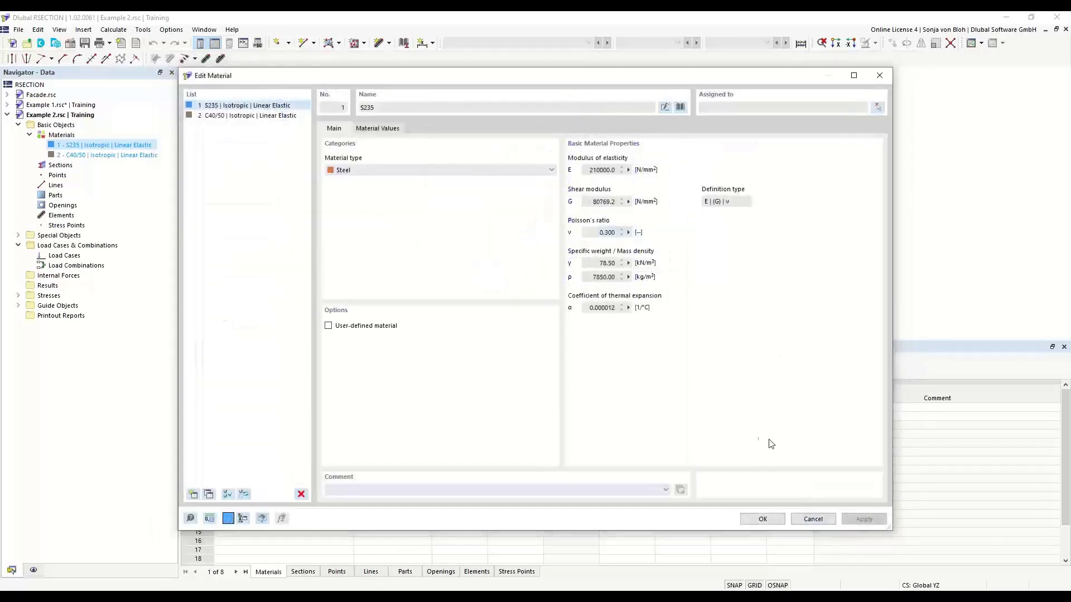
left_click(762, 519)
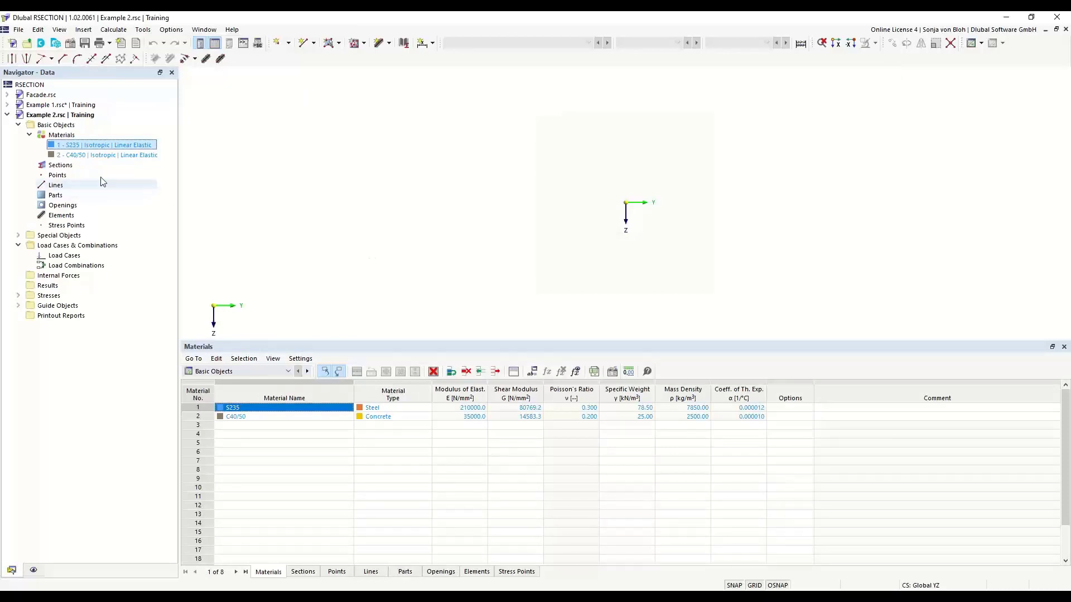
Start defining a new section in Example 2
right_click(69, 167)
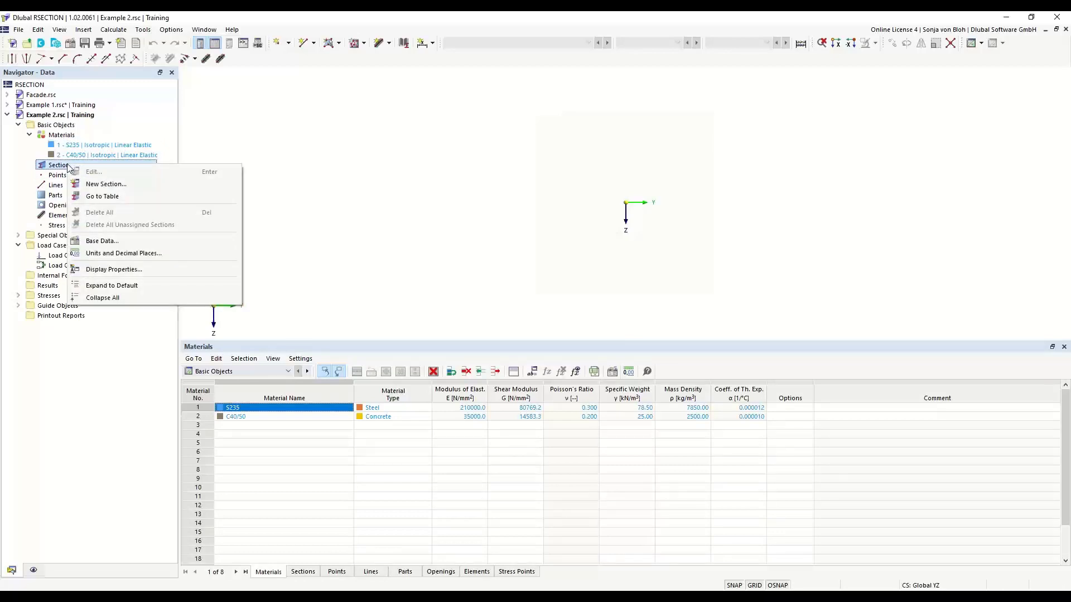
left_click(111, 183)
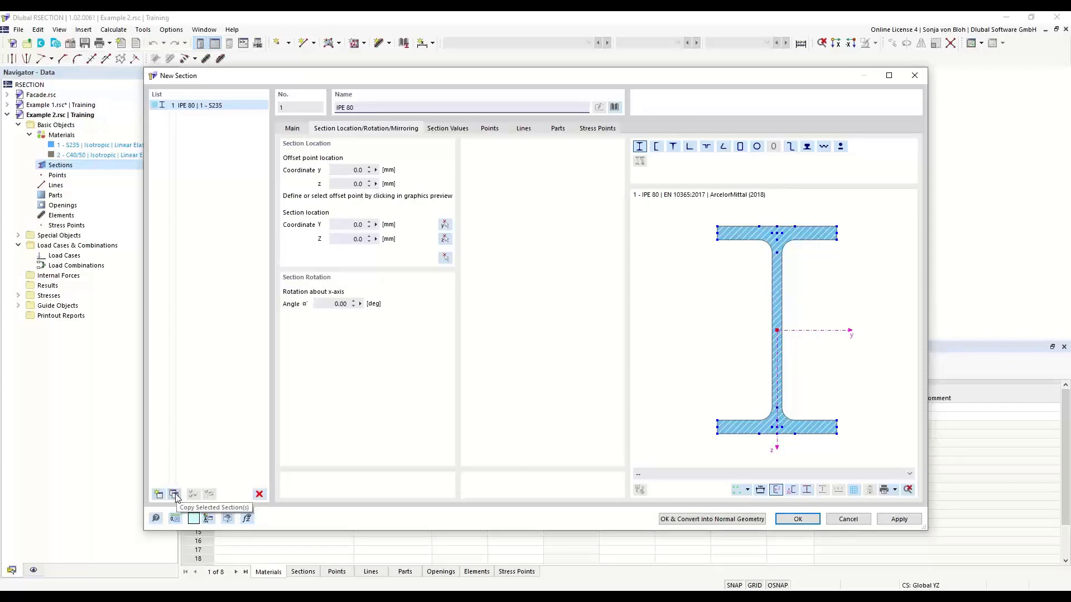
Set section 1 to IPE 200 by entering its name directly, and view the catalogue variants offered for that name
left_click_drag(378, 107, 314, 106)
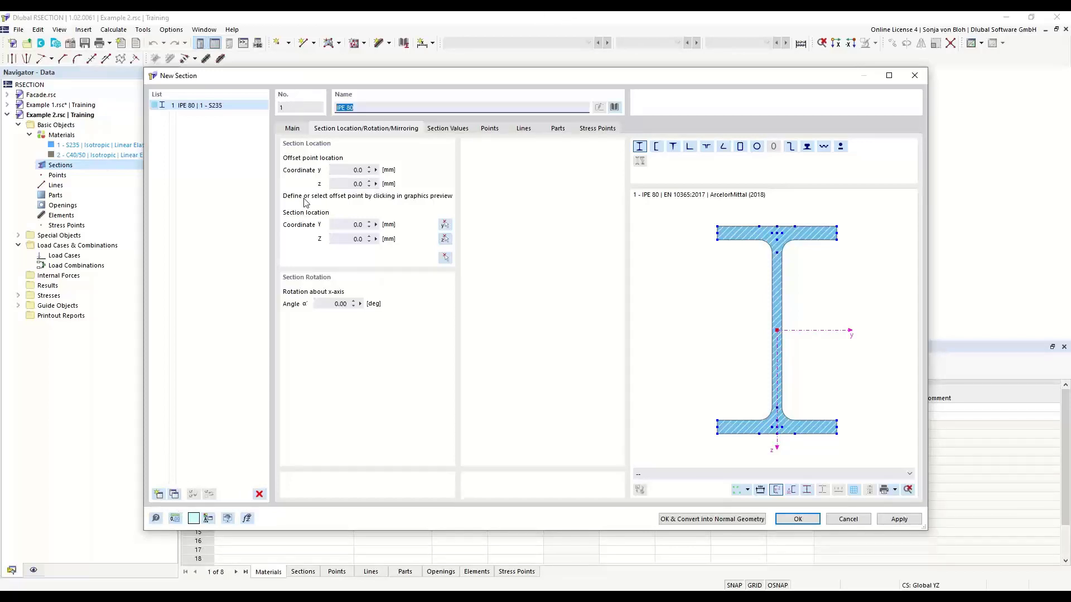
type("IPE")
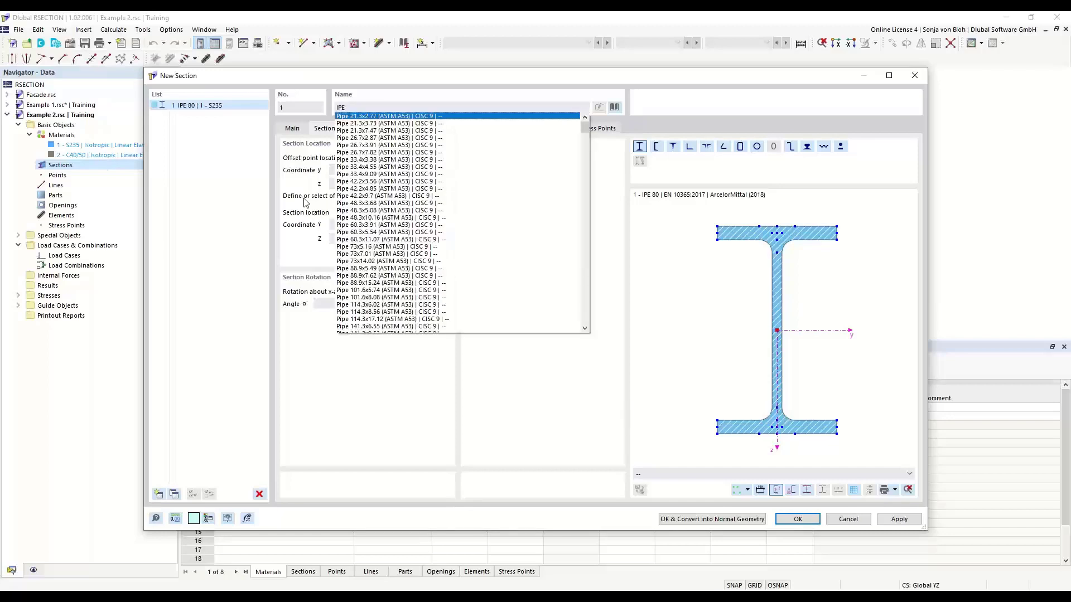
type("200")
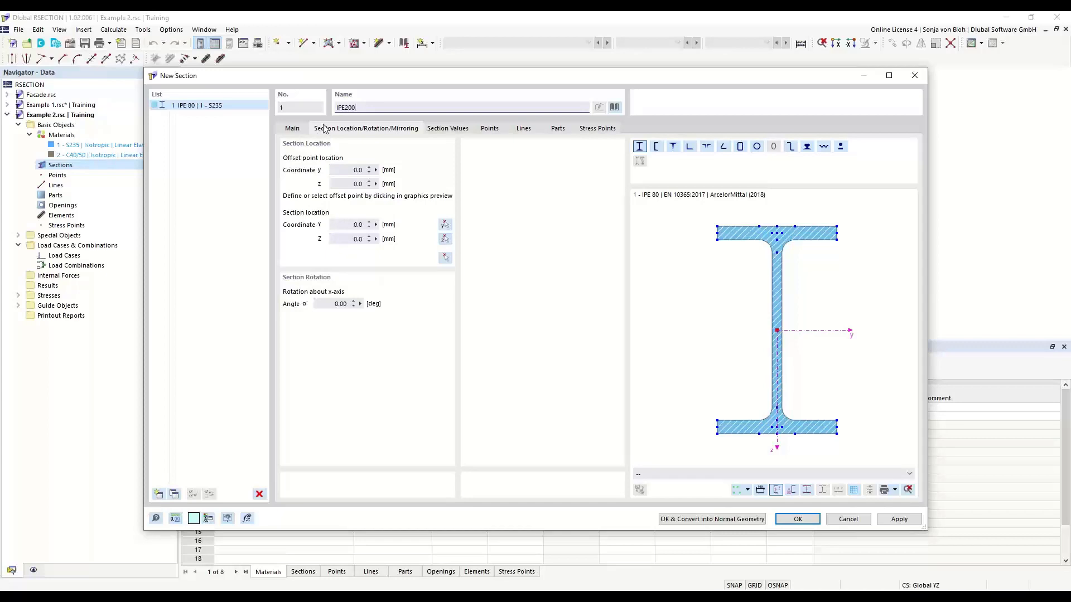
left_click(342, 108)
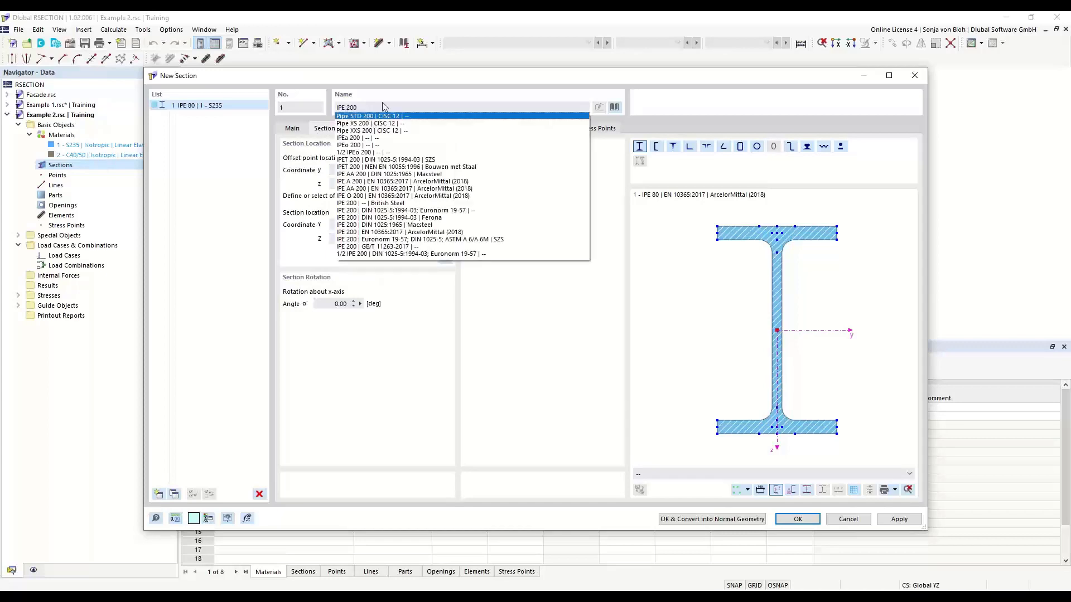
key("Return")
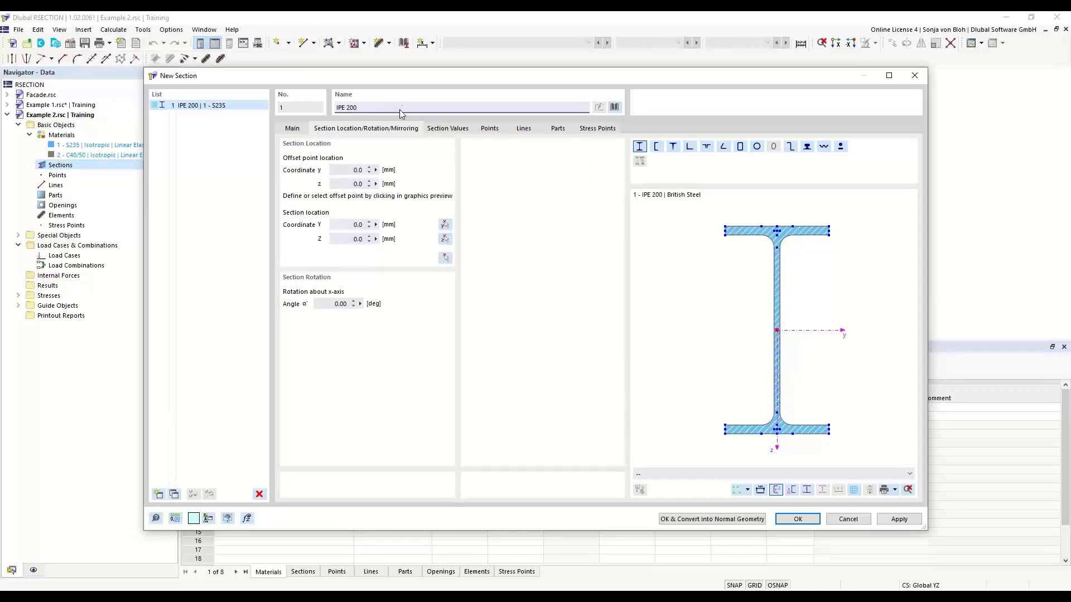
left_click_drag(360, 108, 329, 111)
type("IPE 200")
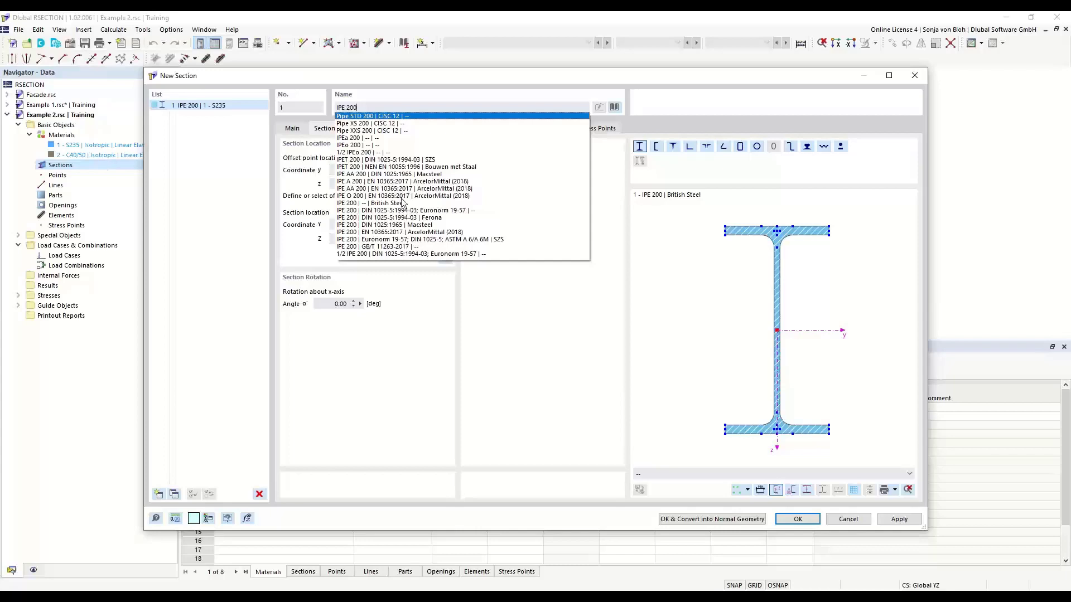
left_click(424, 82)
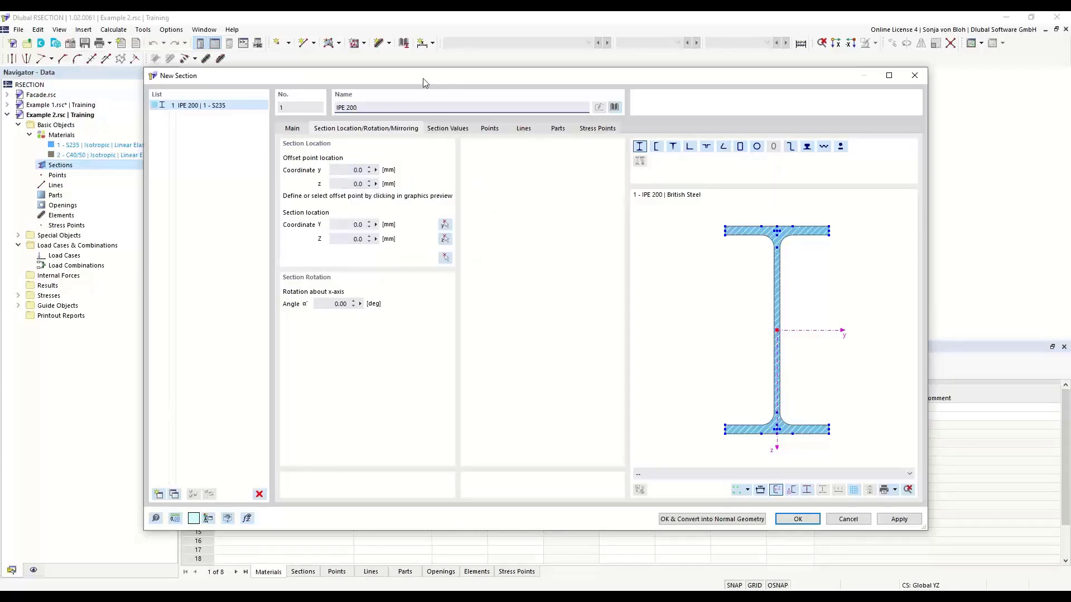
Open the standardized steel L-sections in the section library and view the available manufacturer filters
left_click(615, 107)
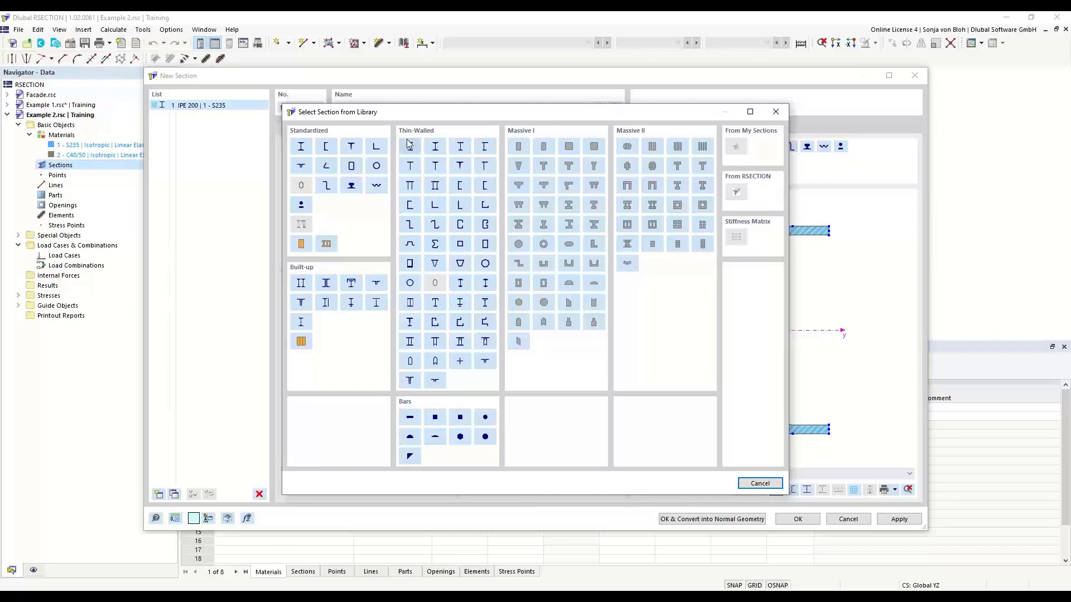
left_click(376, 147)
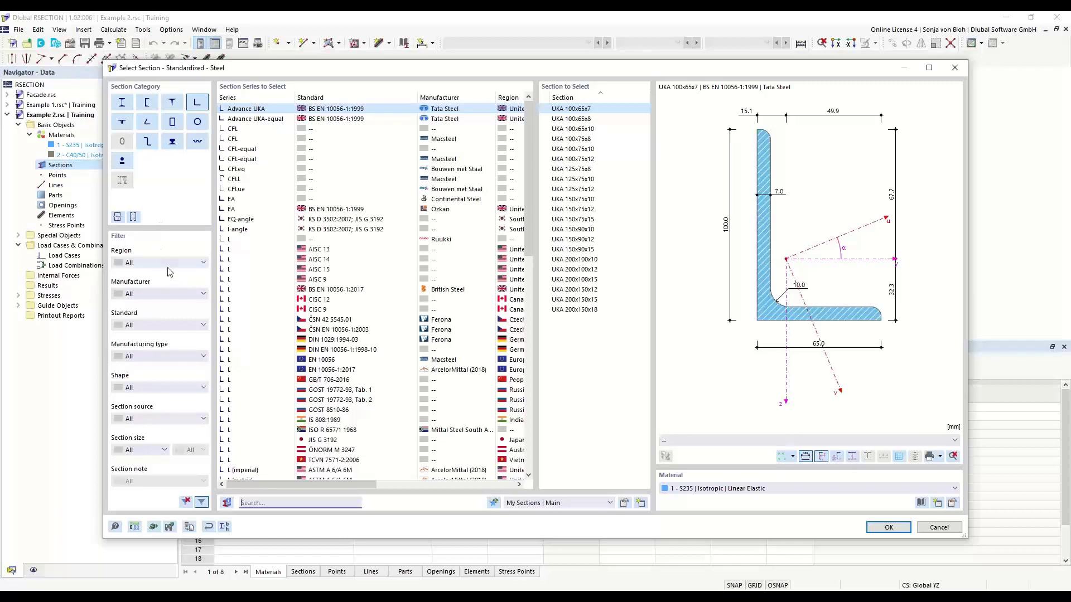
left_click(203, 294)
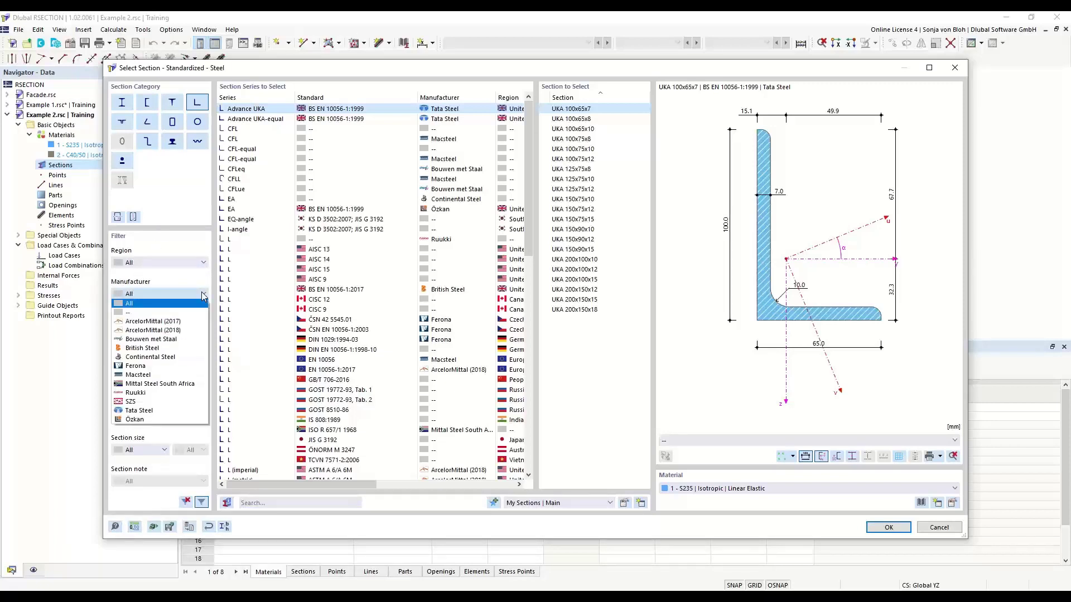
left_click(203, 294)
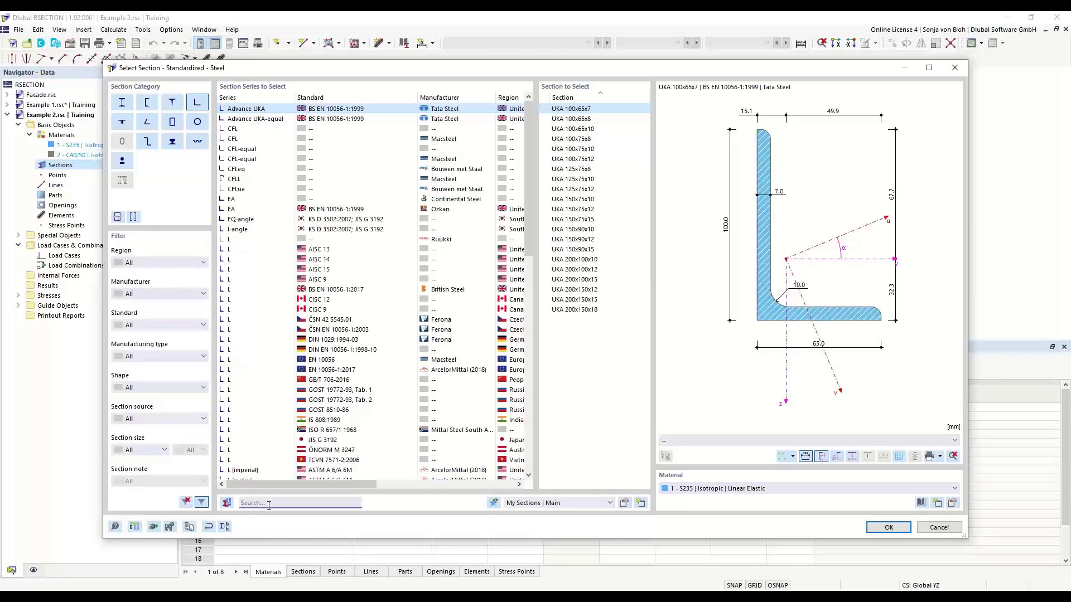
Search the library for L 200x150x12 and assign the DIN EN 10056-1:1998-10 version to section 1
type("L")
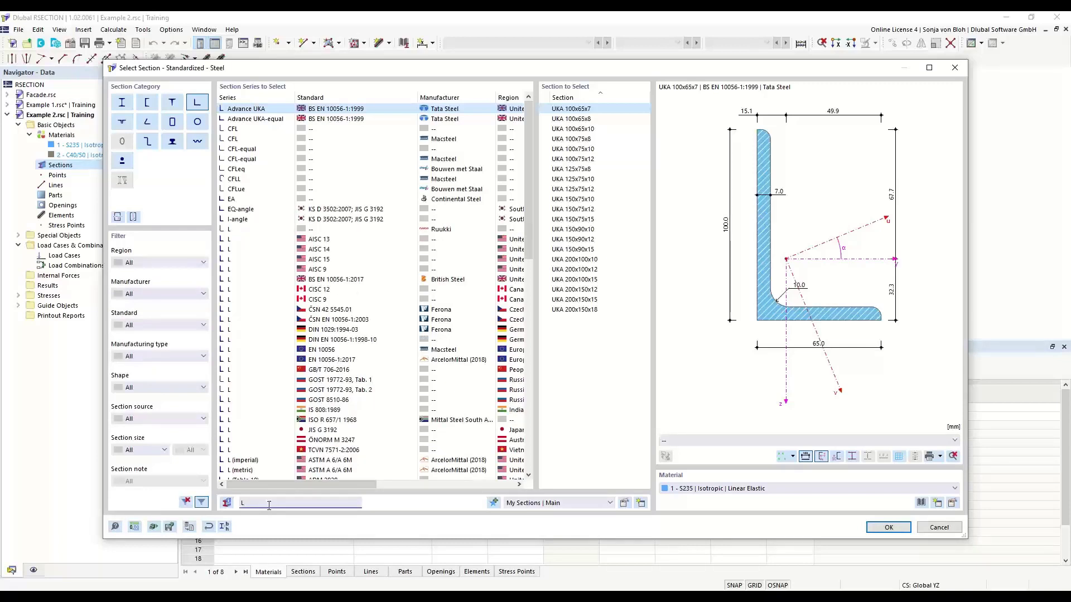
type(" 20")
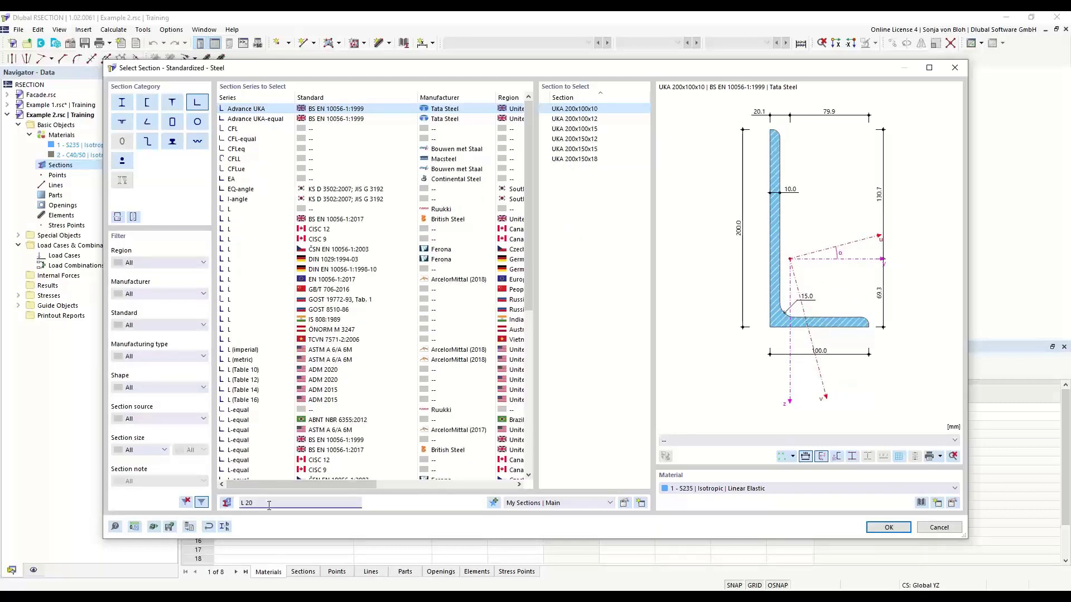
type("x150")
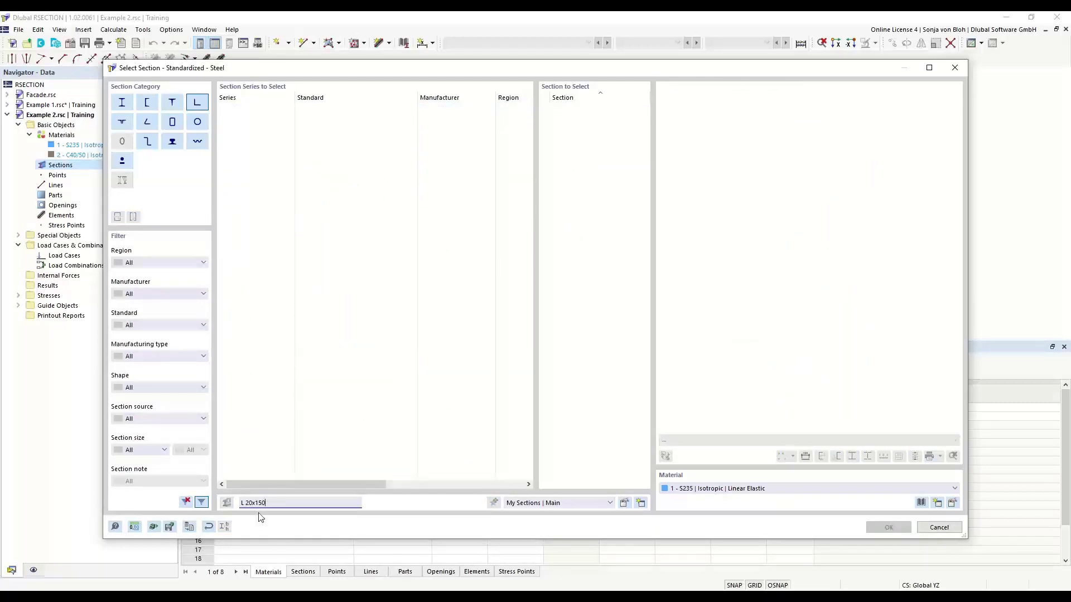
left_click(252, 503)
type("0")
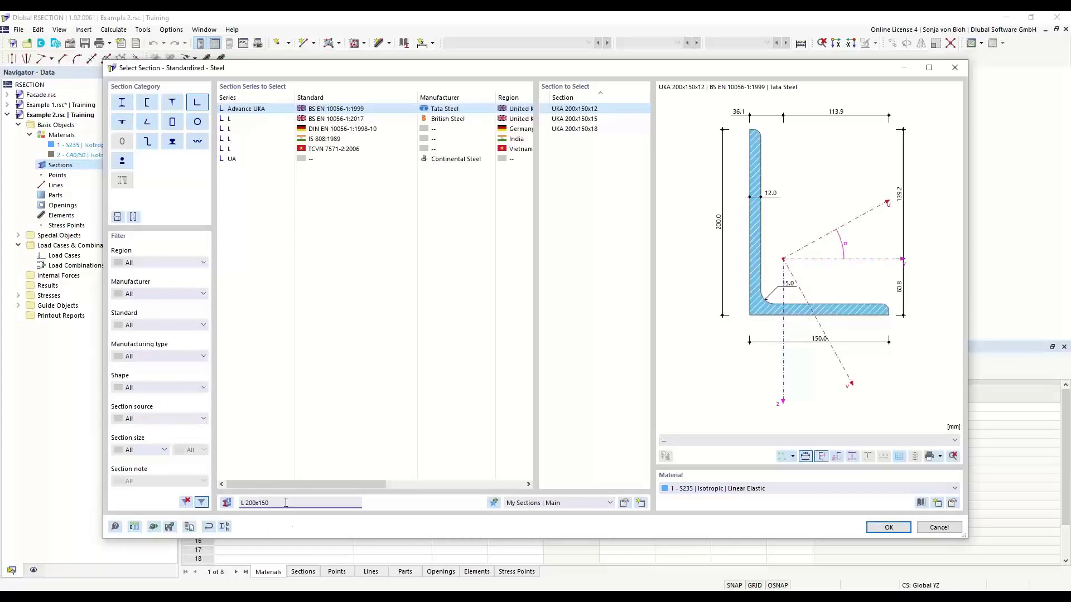
type("x12")
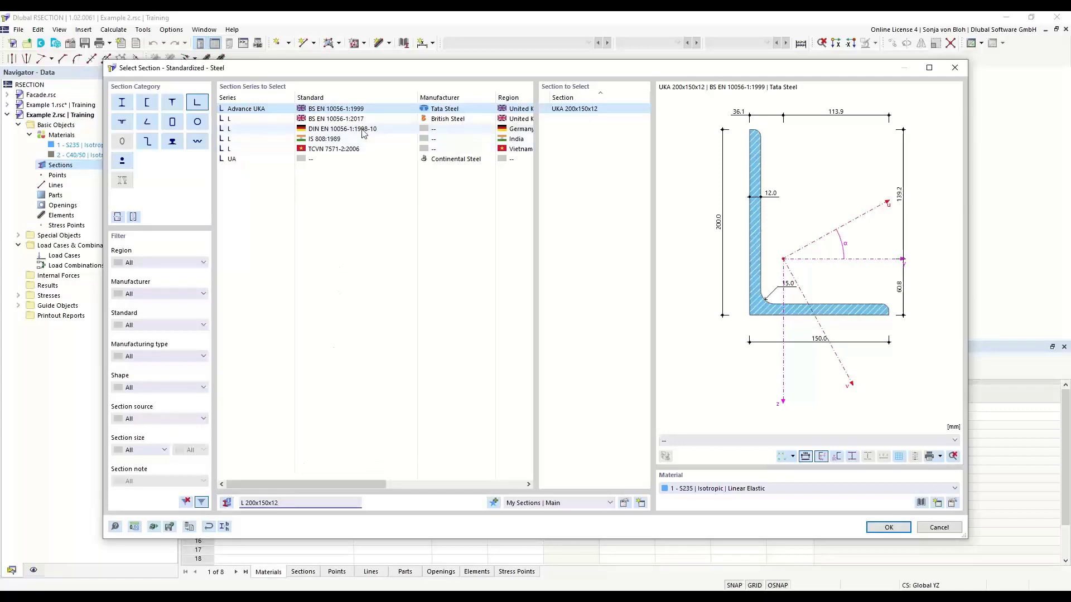
left_click(328, 130)
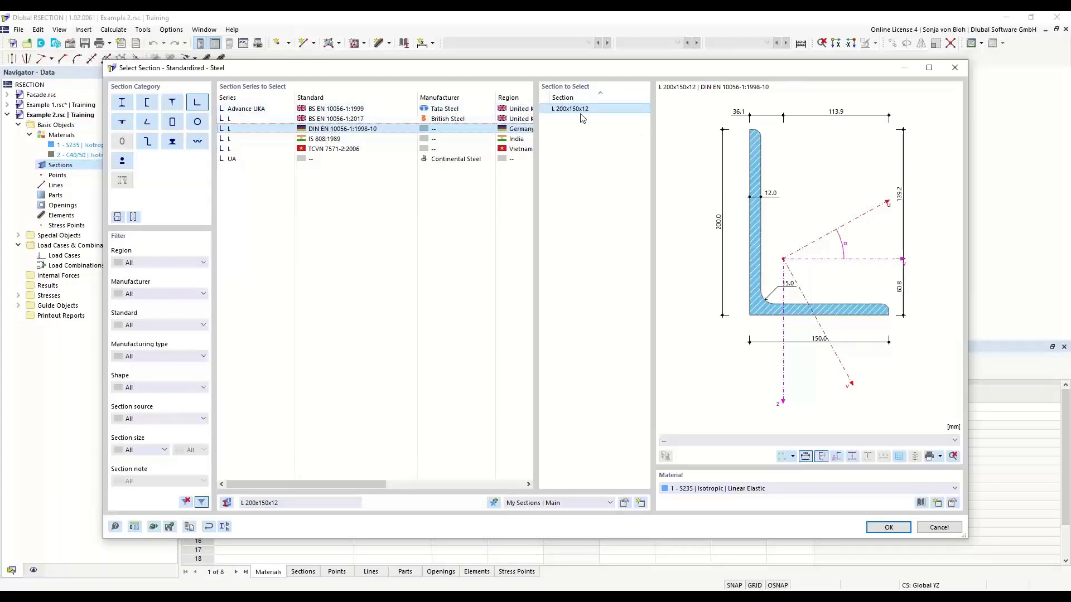
left_click(890, 528)
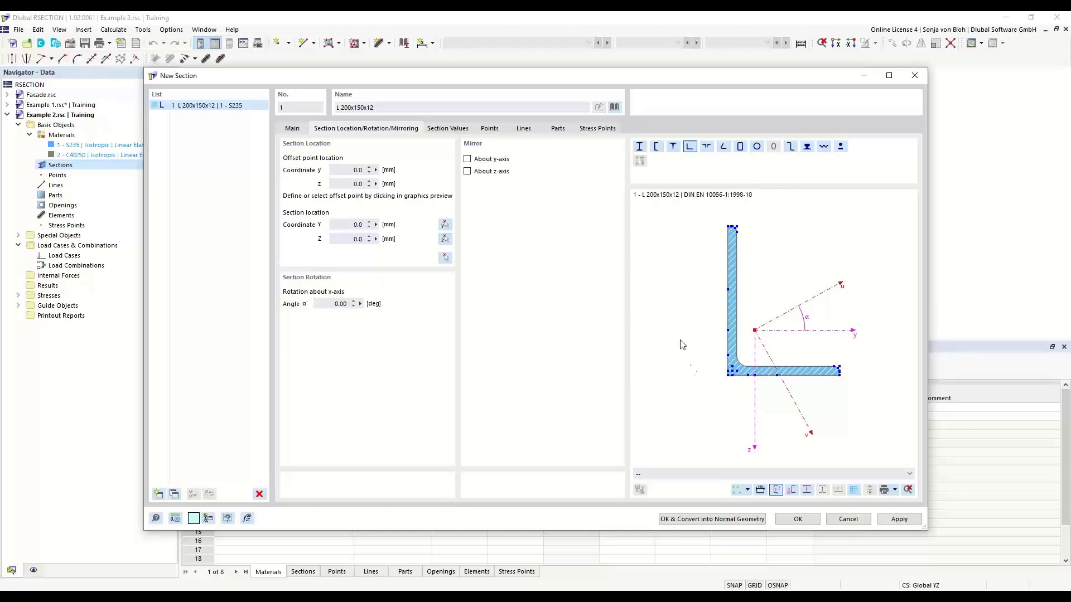
Mirror the L 200x150x12 section about its y-axis and set its rotation about the x-axis to 90°
left_click(467, 160)
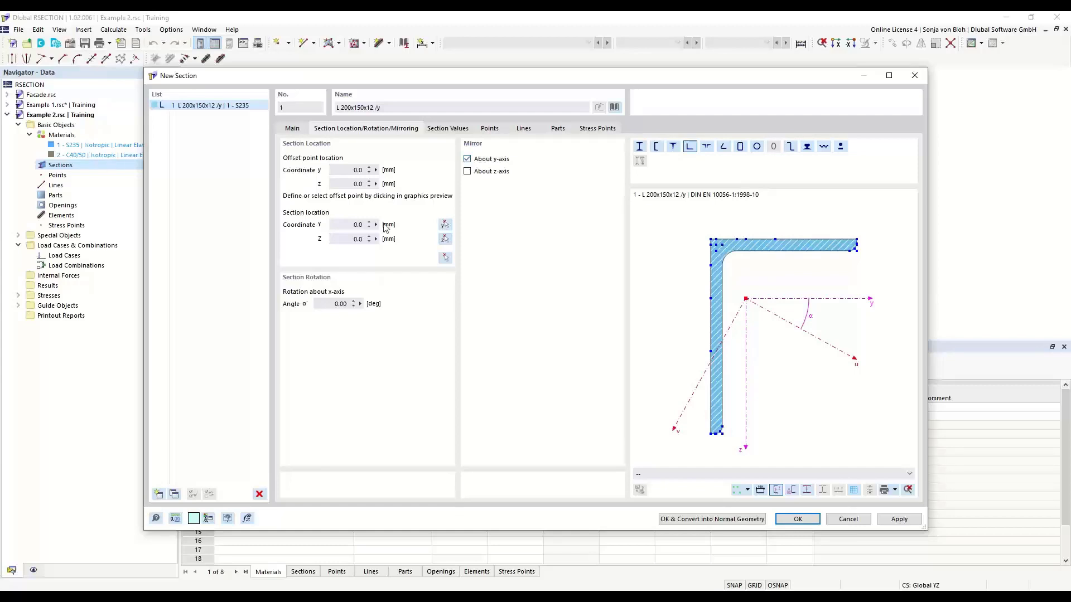
double_click(340, 304)
type("90")
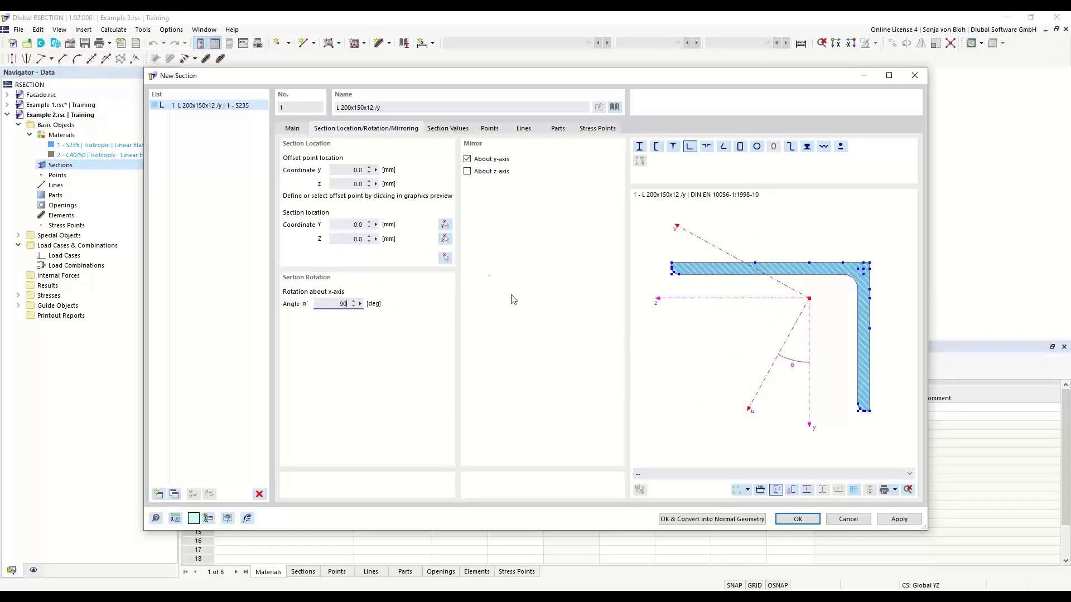
Set the L-section's offset point to the mid-thickness end of its long leg (y -139.2, z -30.1 mm) and insert it at the origin
scroll(668, 266, "up", 2)
scroll(668, 266, "up", 3)
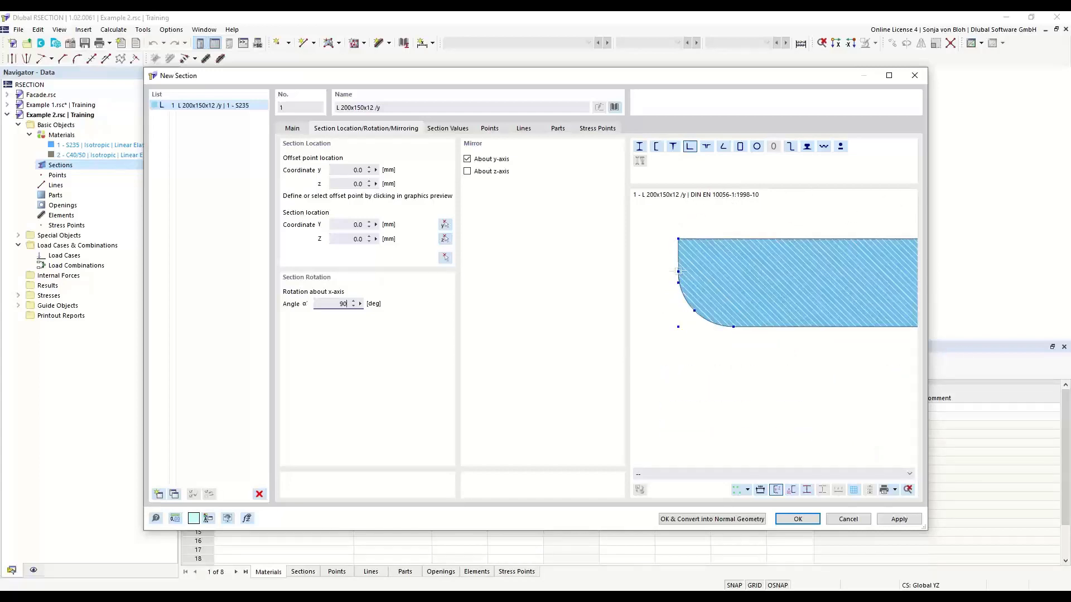
left_click(678, 271)
left_click(678, 282)
double_click(360, 224)
key("Tab")
left_click(446, 257)
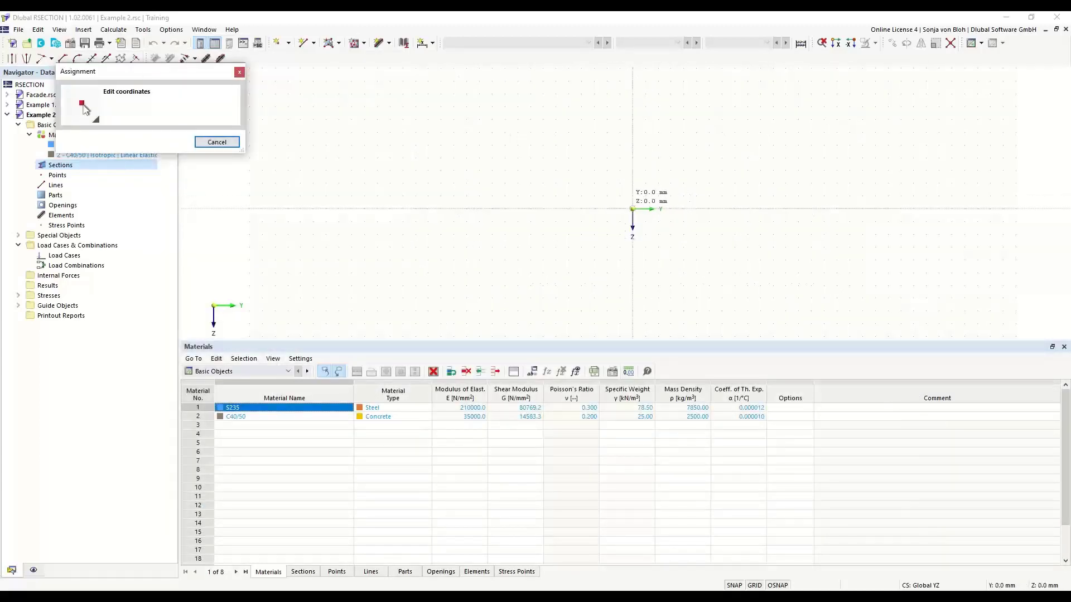
left_click(632, 209)
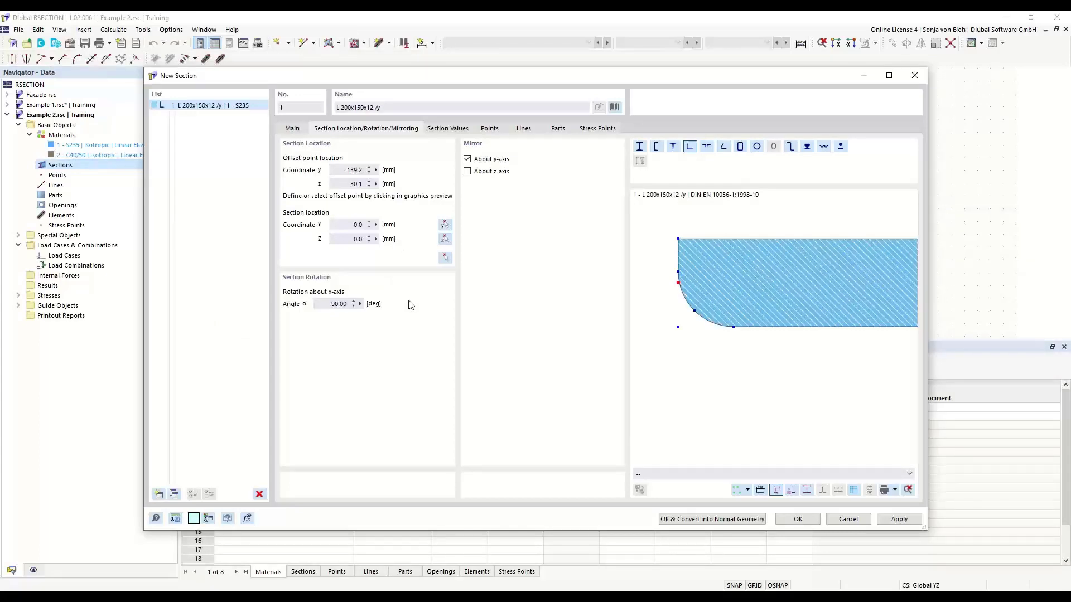
left_click(797, 518)
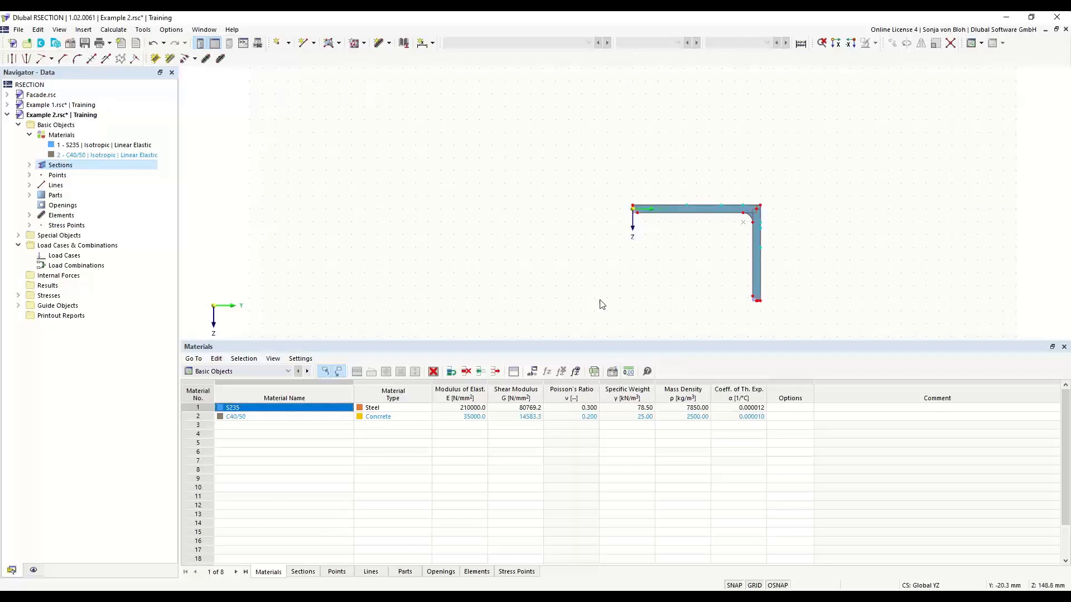
Inspect the inserted L-section's elements and boundary-line part, and review its section settings without changing them
left_click(29, 216)
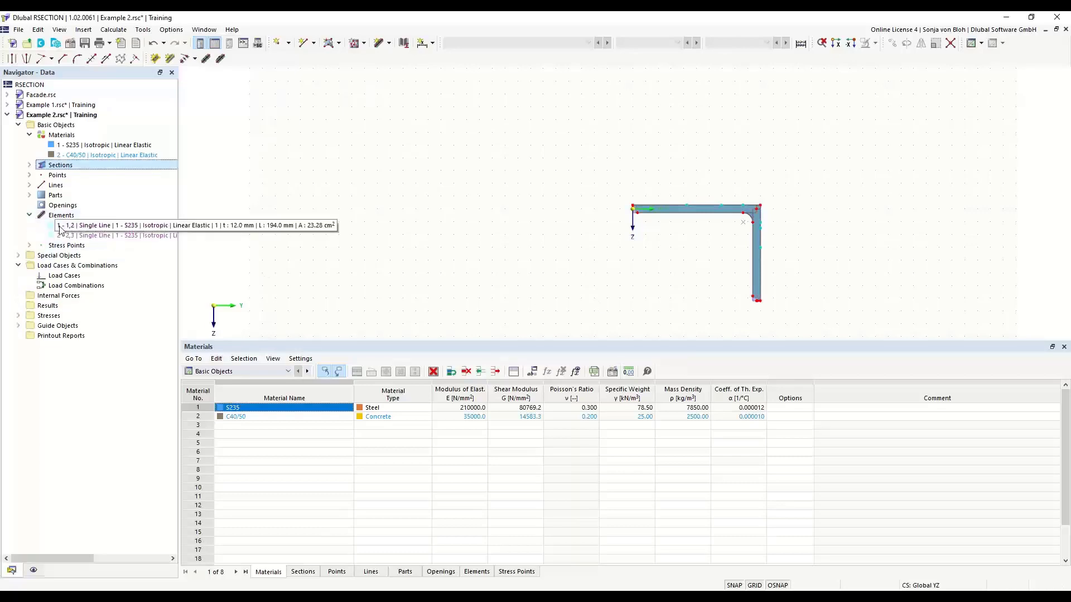
left_click(78, 235)
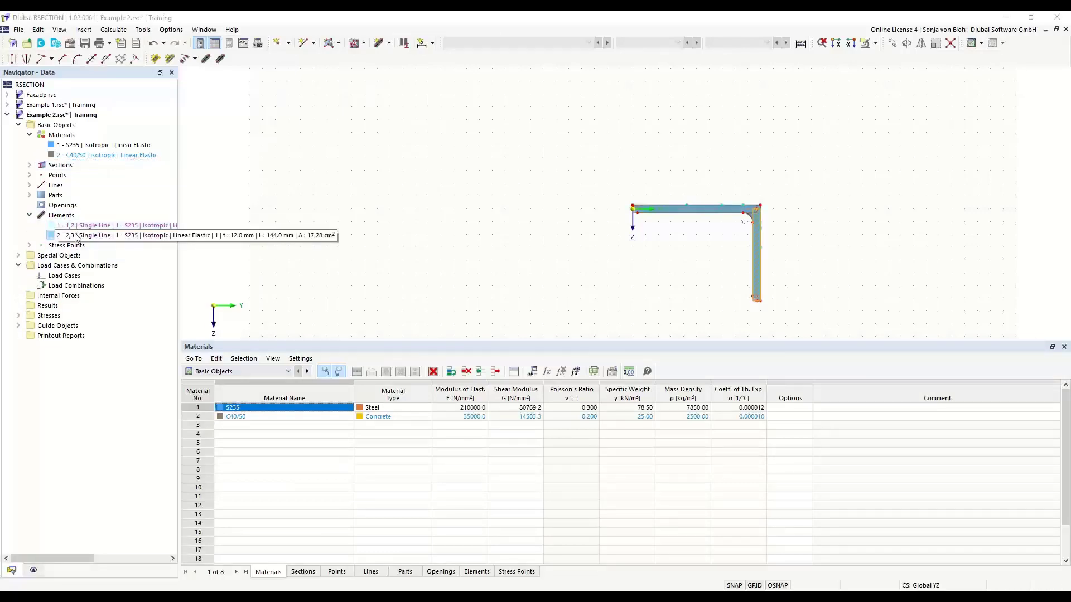
left_click(30, 196)
left_click(78, 206)
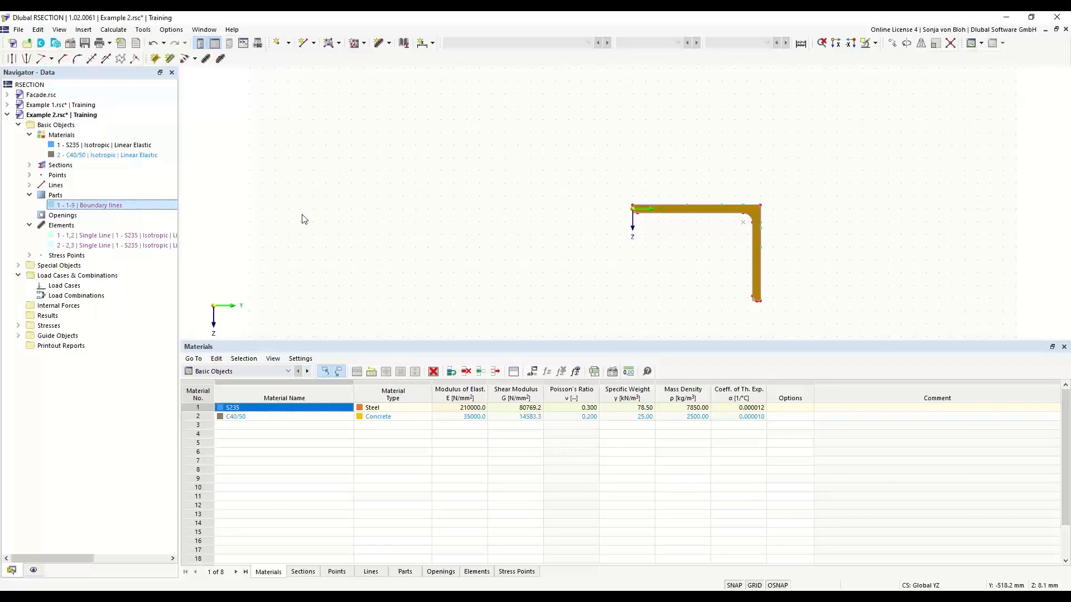
double_click(674, 215)
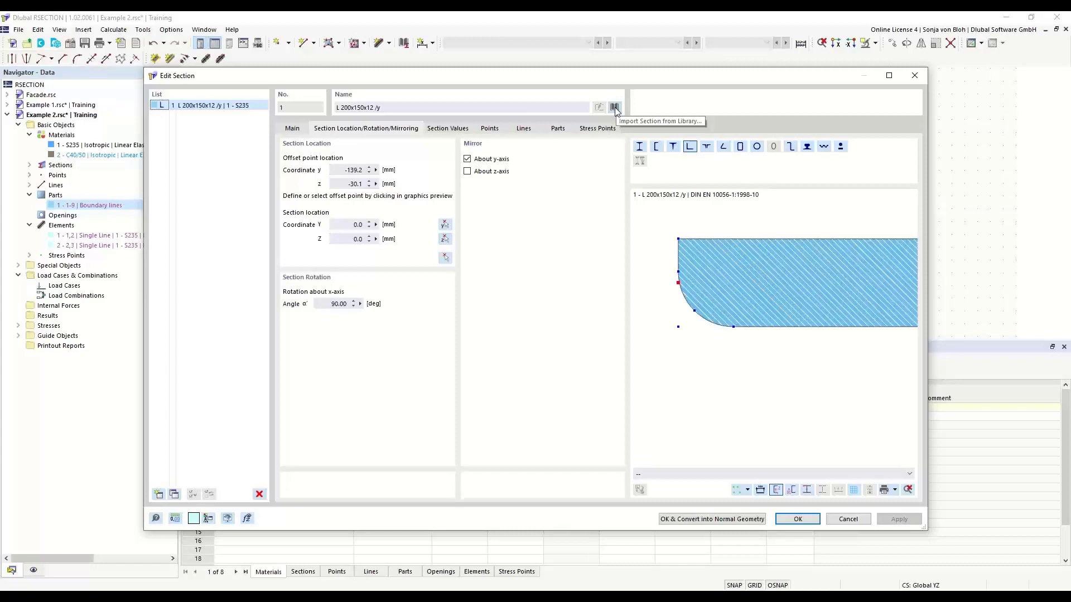
left_click(915, 77)
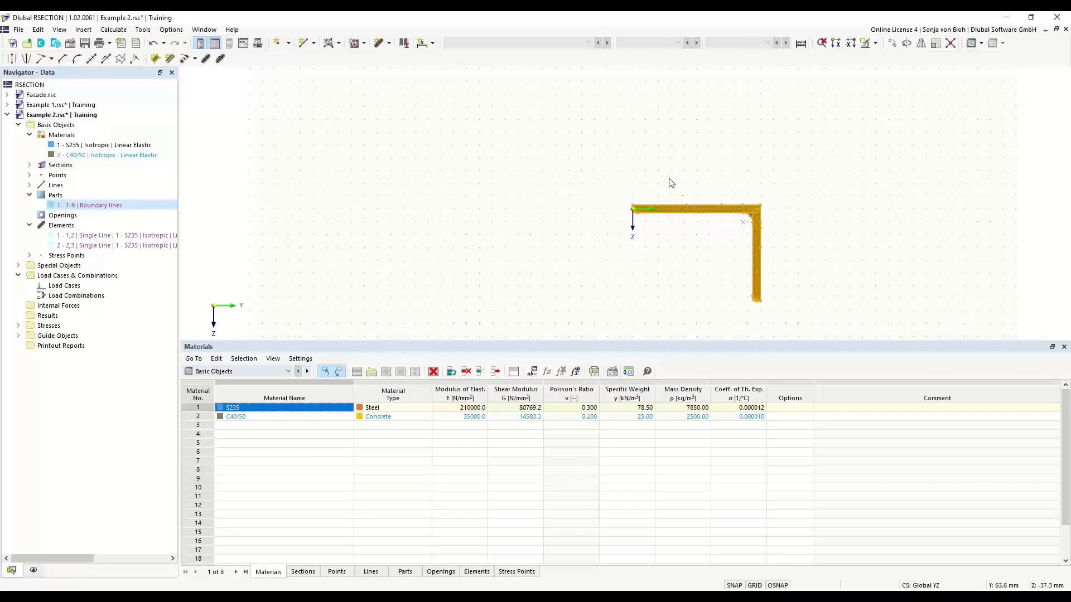
Deselect the L-section and view the options for automatically connecting lines and splitting elements
left_click(502, 233)
right_click(498, 221)
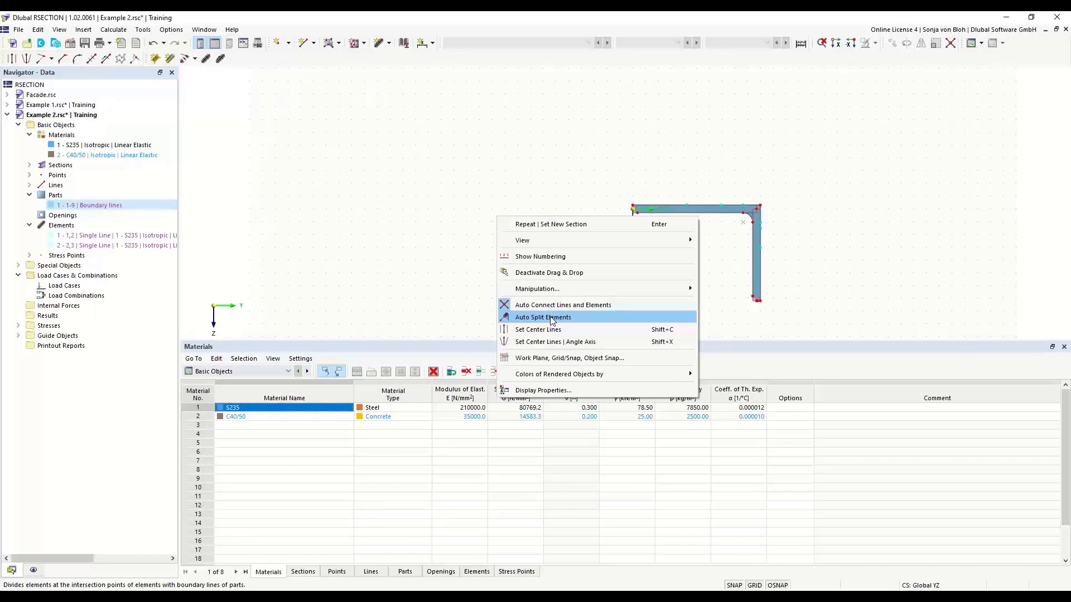
left_click(496, 195)
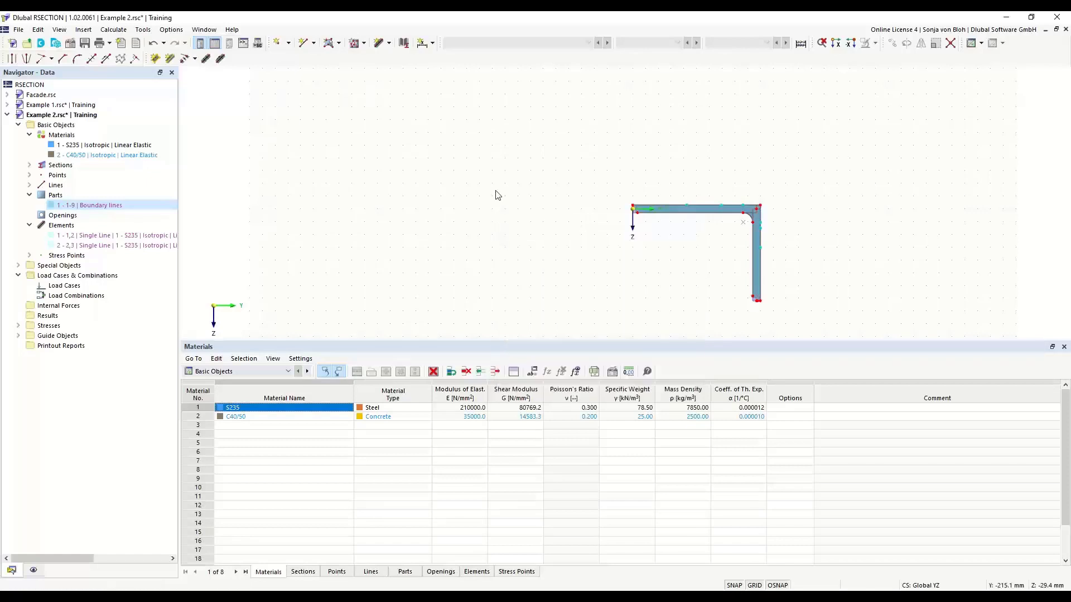
Convert the angle section into normal geometry
right_click(679, 213)
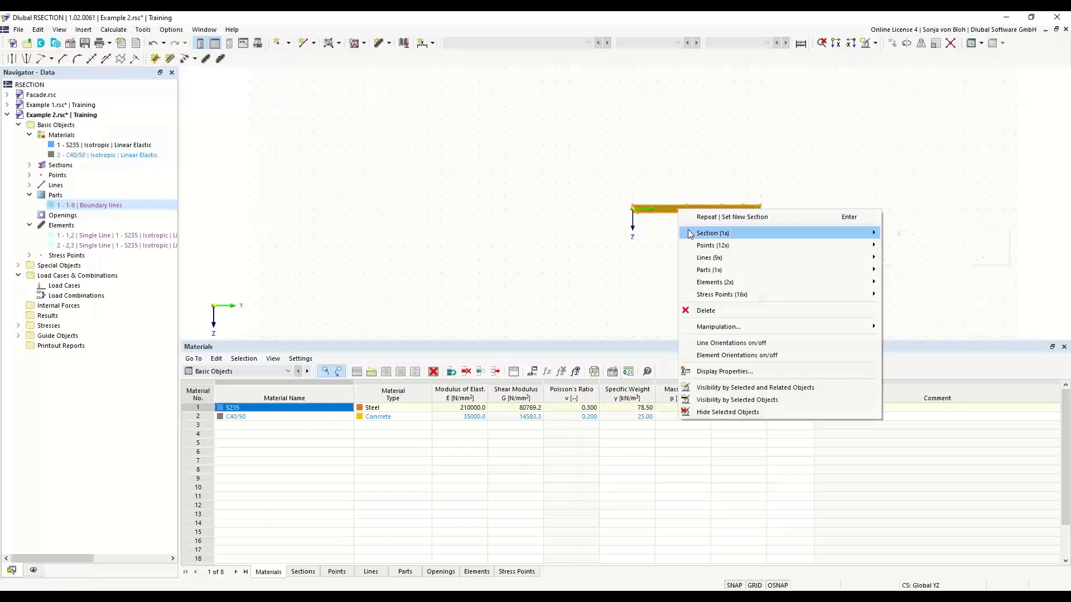
mouse_move(690, 233)
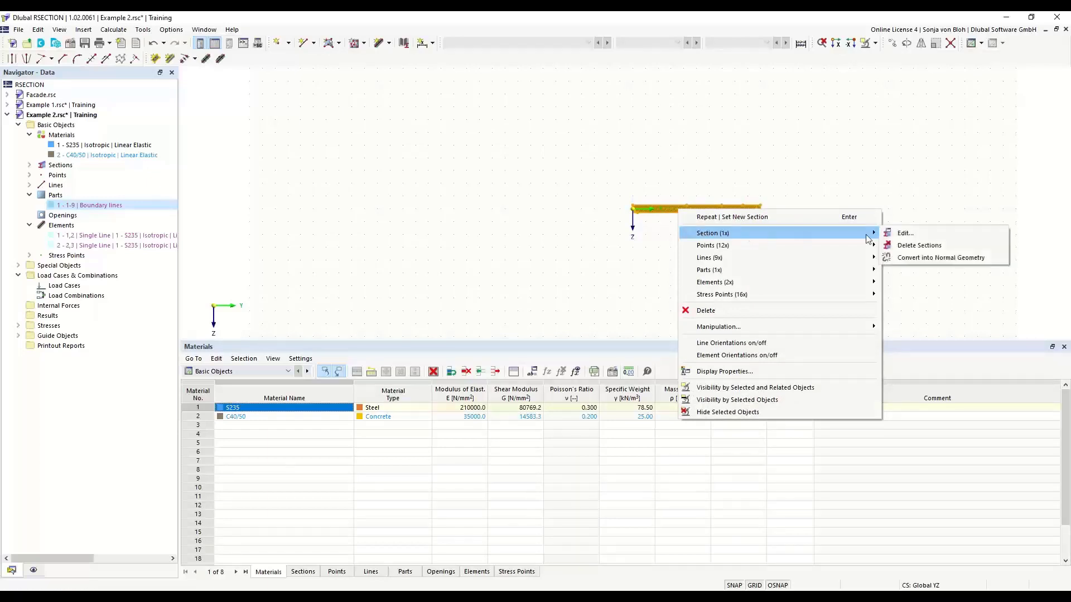
left_click(939, 257)
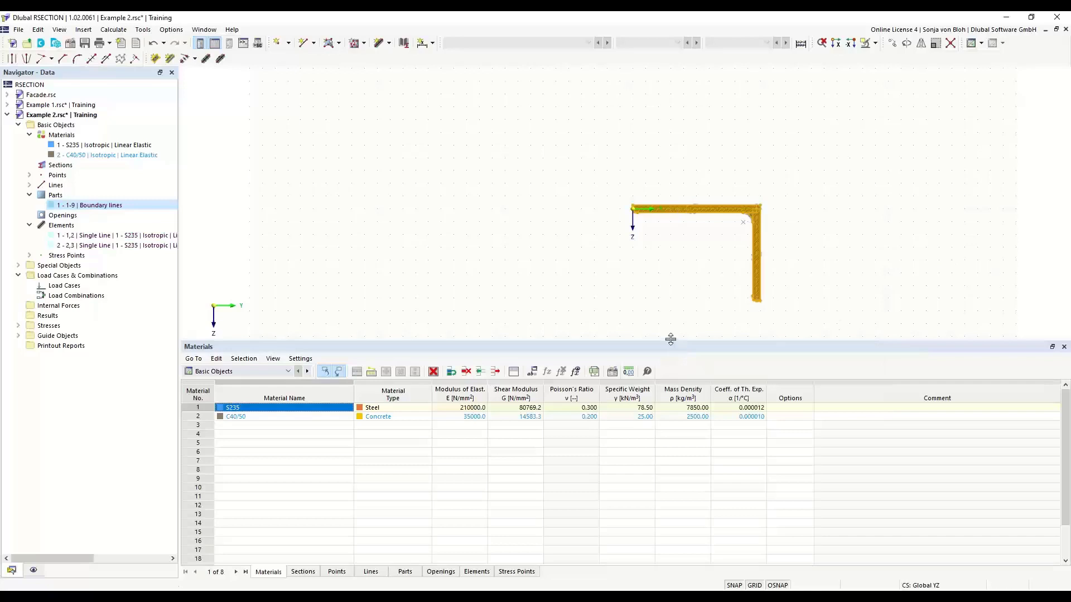
Delete the toe rounding line at the free end of the angle's horizontal leg
left_click_drag(671, 340, 658, 456)
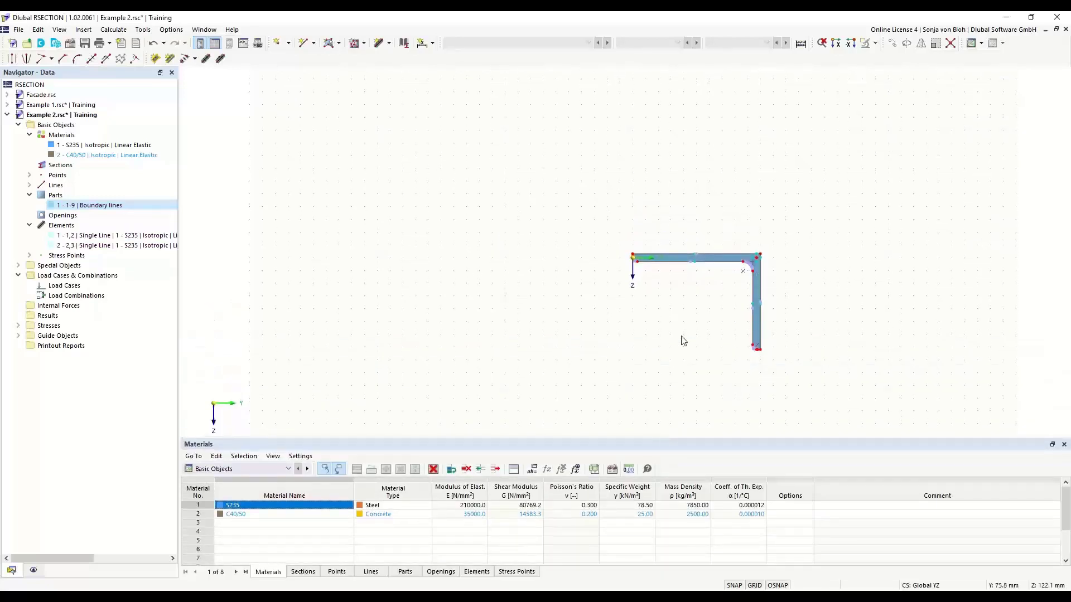
middle_click_drag(681, 342, 523, 303)
scroll(518, 290, "up", 3)
middle_click_drag(481, 334, 477, 296)
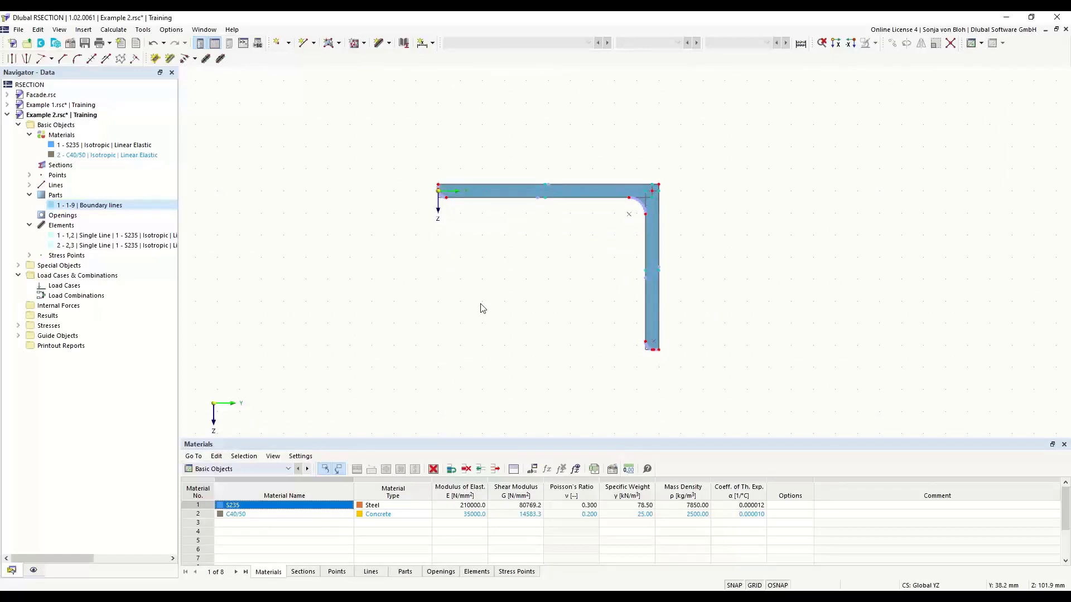
scroll(427, 220, "up", 5)
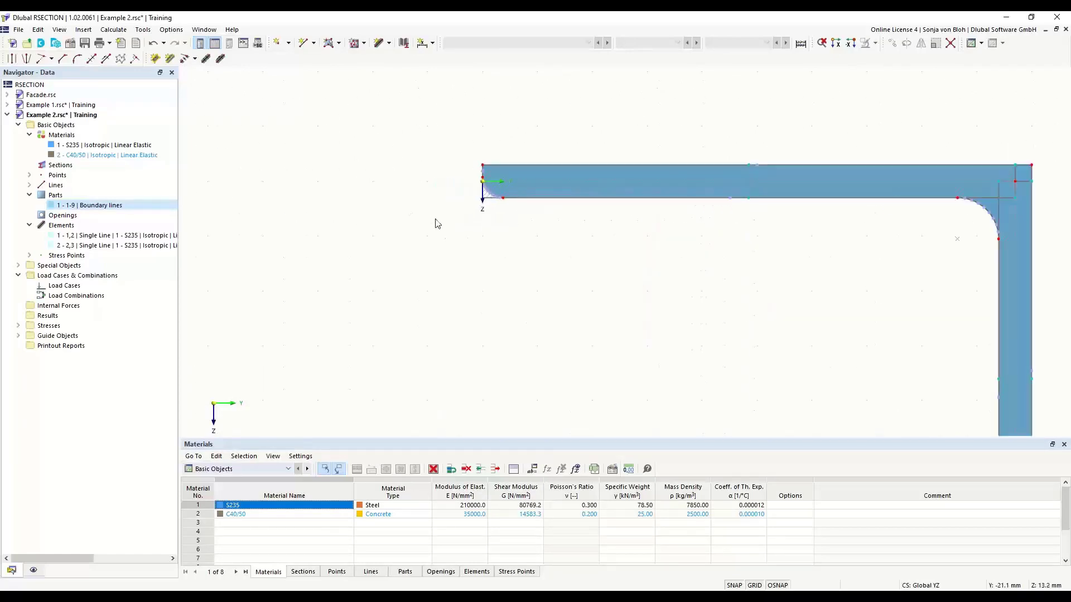
scroll(467, 222, "up", 3)
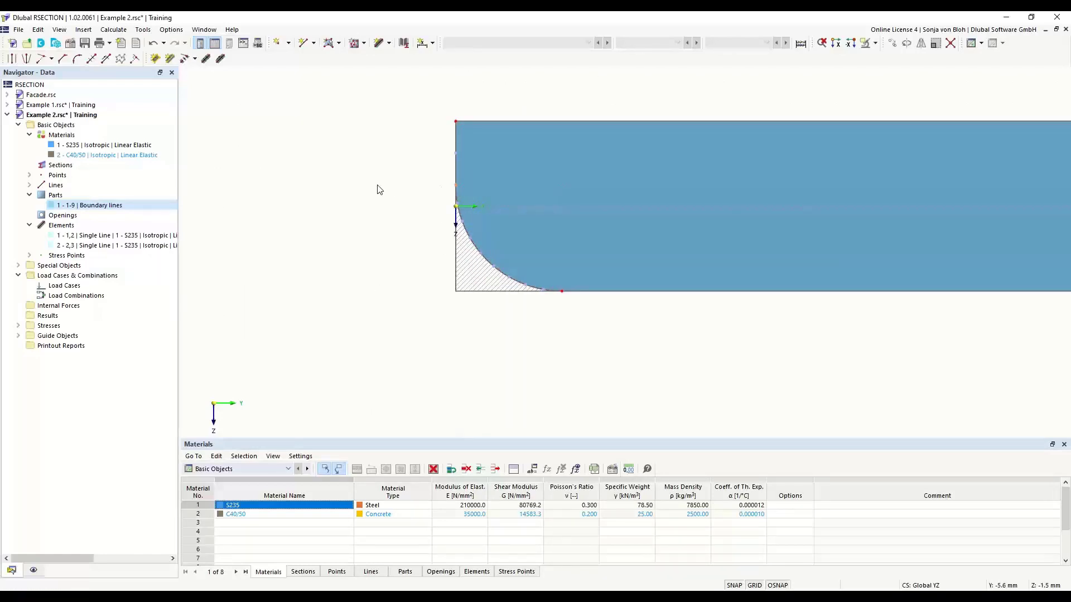
key("Delete")
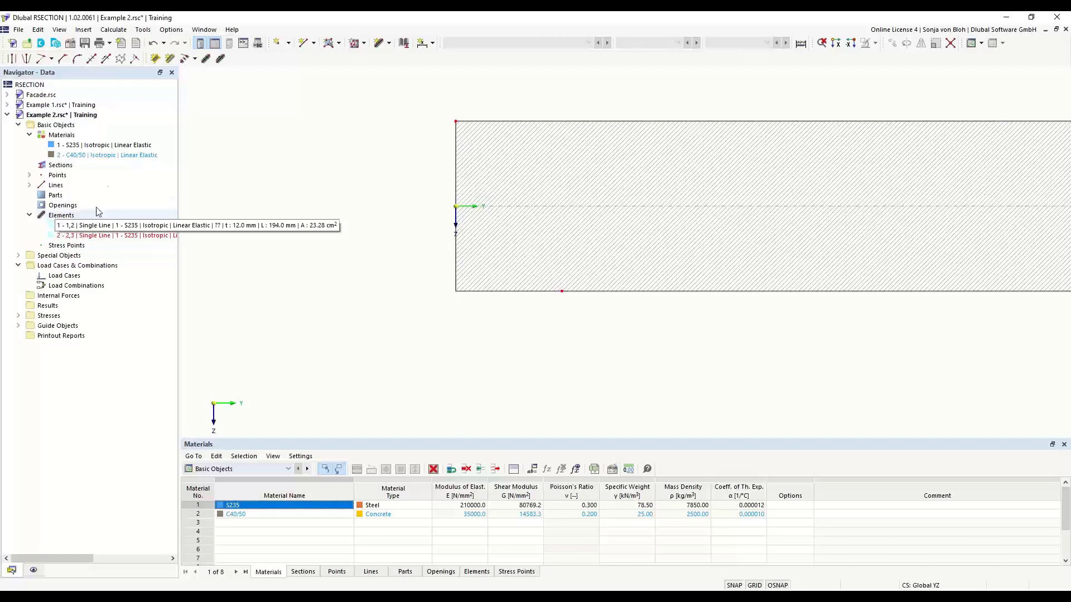
Start a new single-line element defined by length and direction, with a length of 200 mm and a thickness of 12 mm
left_click(390, 43)
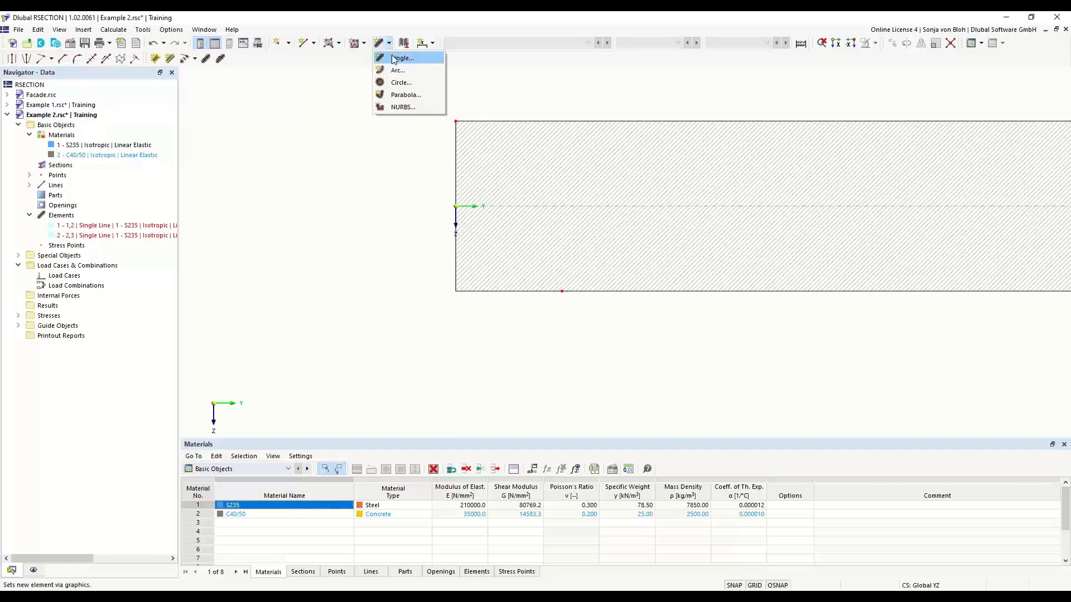
left_click(396, 58)
left_click_drag(178, 73, 285, 125)
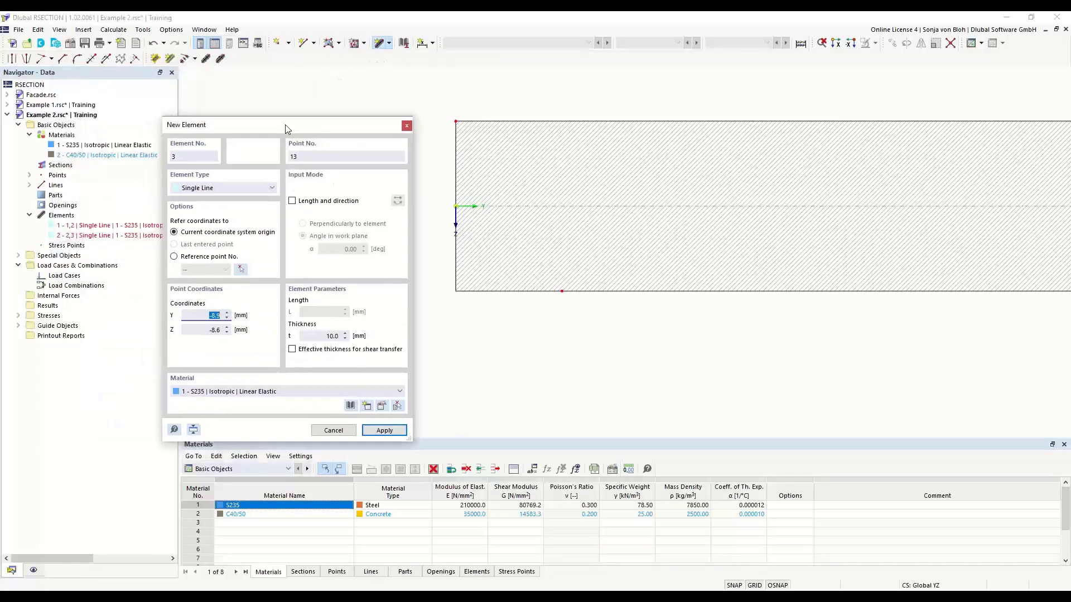
left_click(293, 202)
left_click(292, 201)
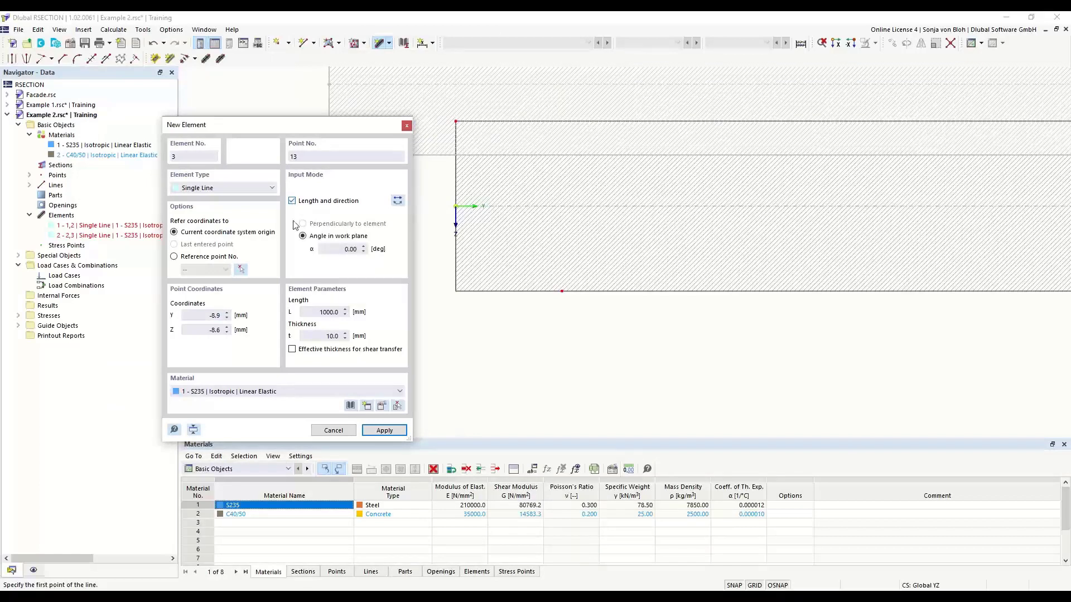
left_click(348, 250)
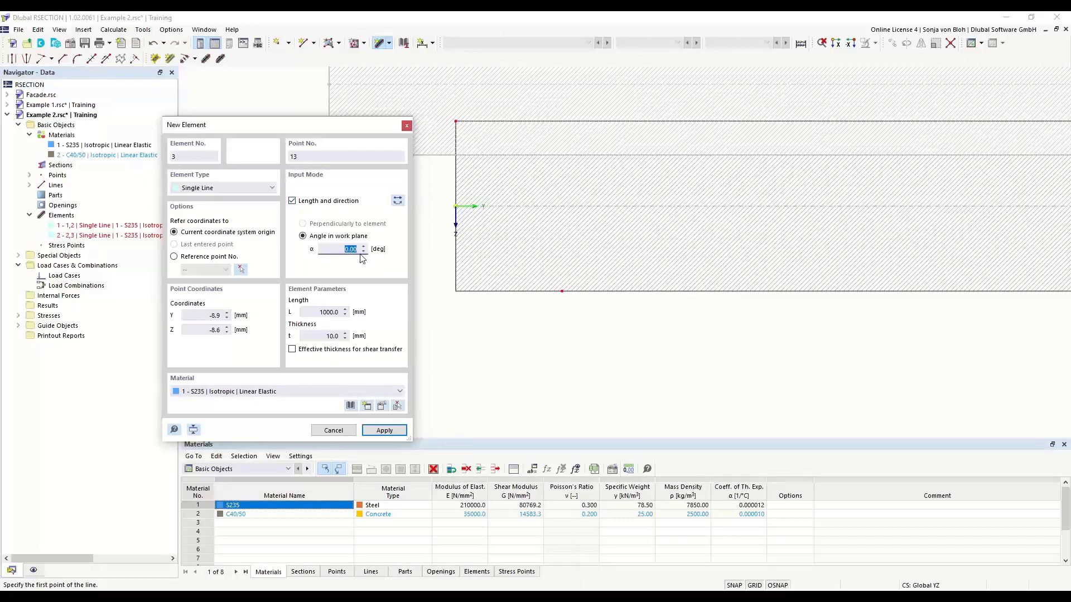
left_click(321, 312)
type("200")
key("Tab")
type("12")
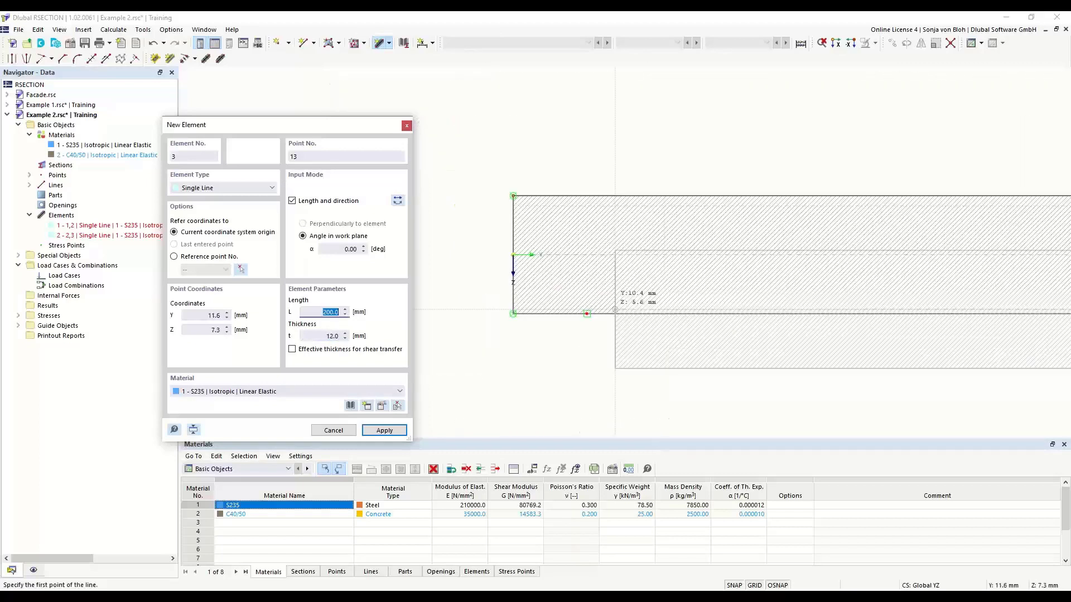
Reverse the element direction and place the element at the coordinate origin, extending away from the angle
scroll(586, 312, "down", 5)
scroll(504, 313, "down", 2)
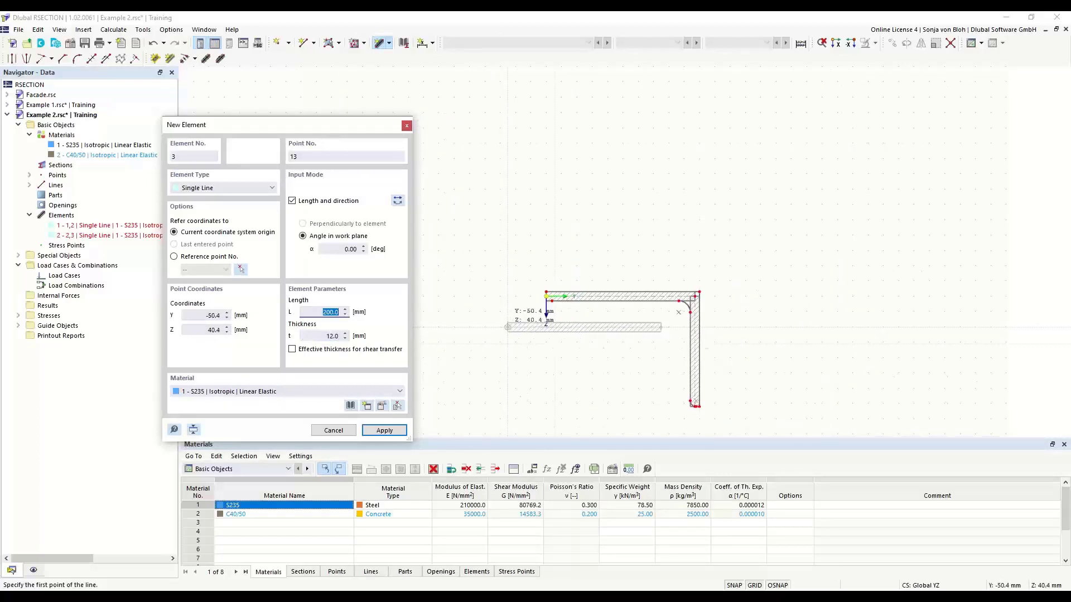
middle_click_drag(495, 359, 446, 329)
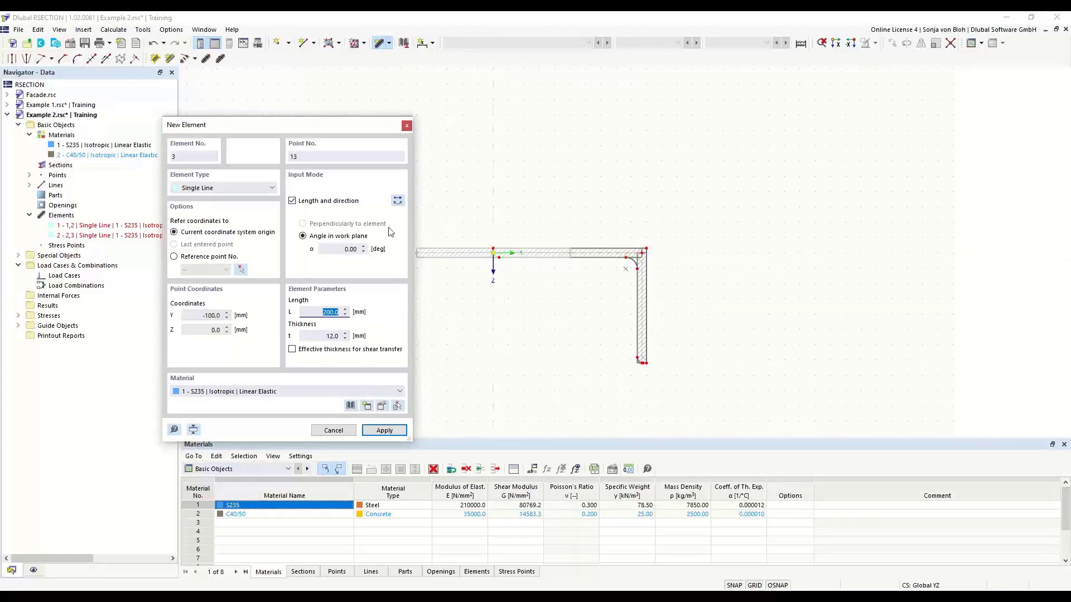
left_click(397, 202)
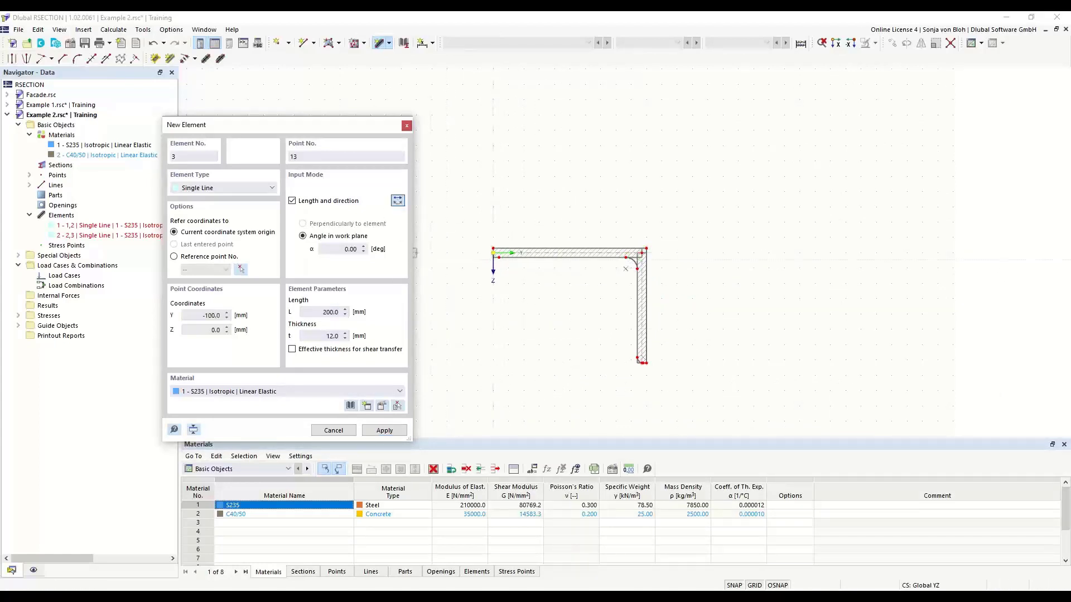
scroll(493, 254, "up", 2)
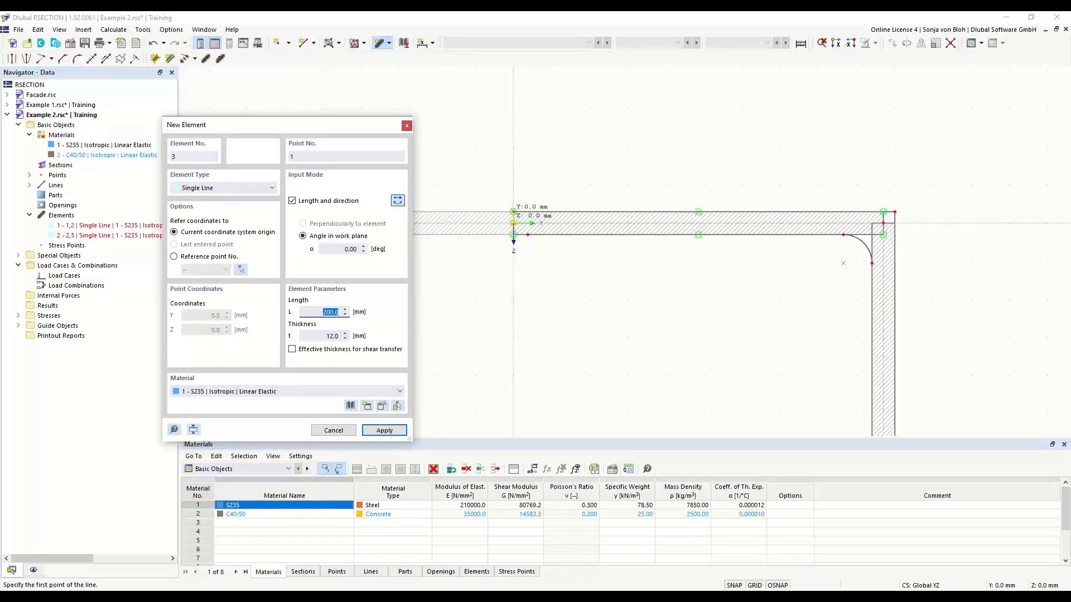
left_click(513, 223)
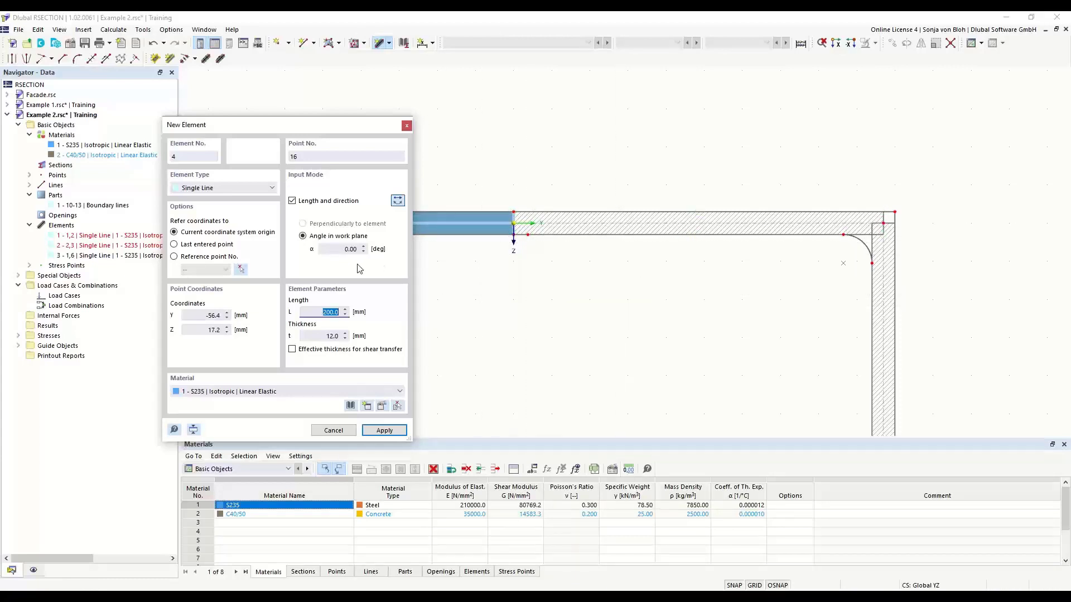
Add a vertical single-line element downward from the origin, at a 90° angle, 400 mm long and 10 mm thick, with the direction unreversed
left_click(326, 249)
left_click_drag(327, 250, 381, 255)
type("90")
key("Tab")
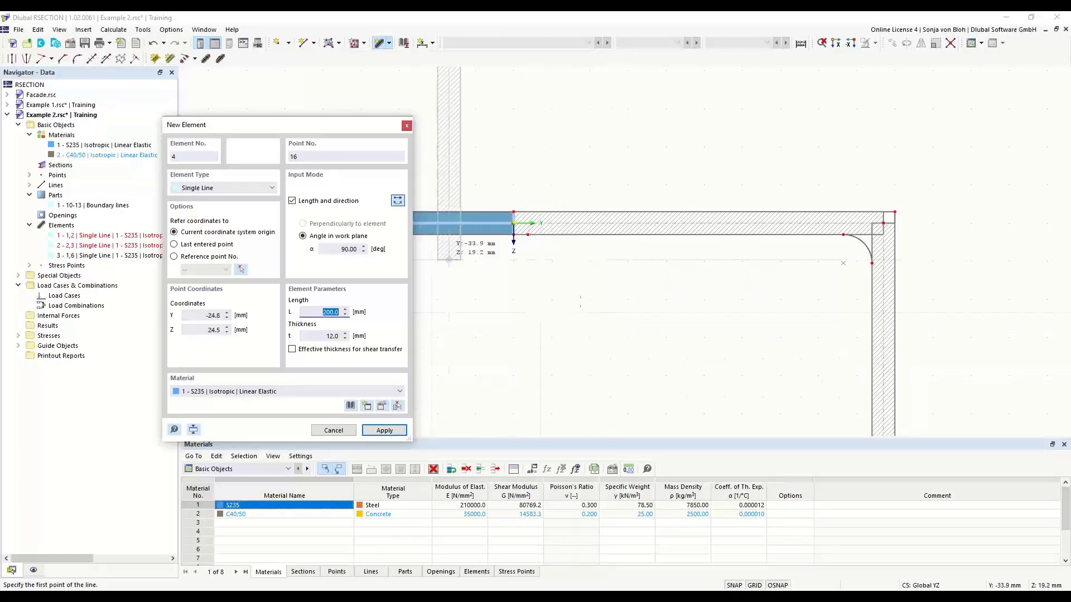
left_click(398, 202)
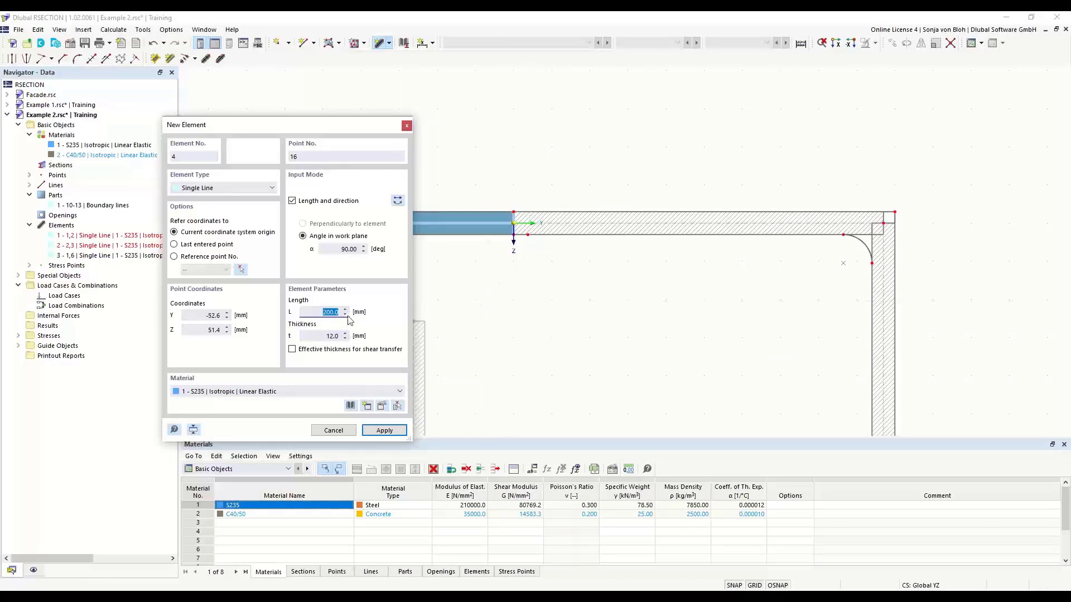
type("400")
key("Tab")
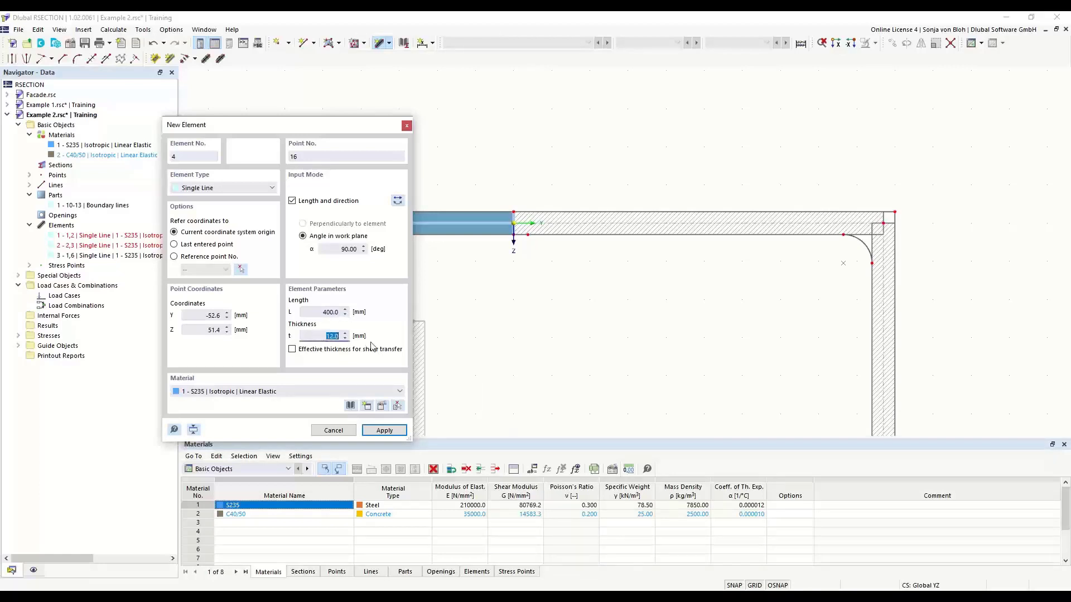
type("10")
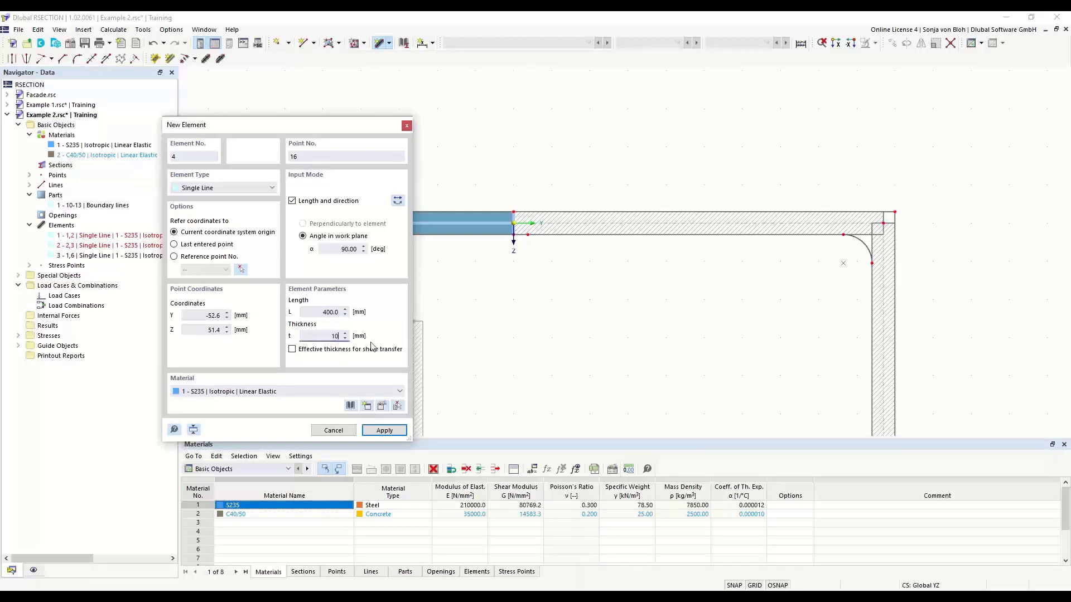
scroll(478, 259, "up", 2)
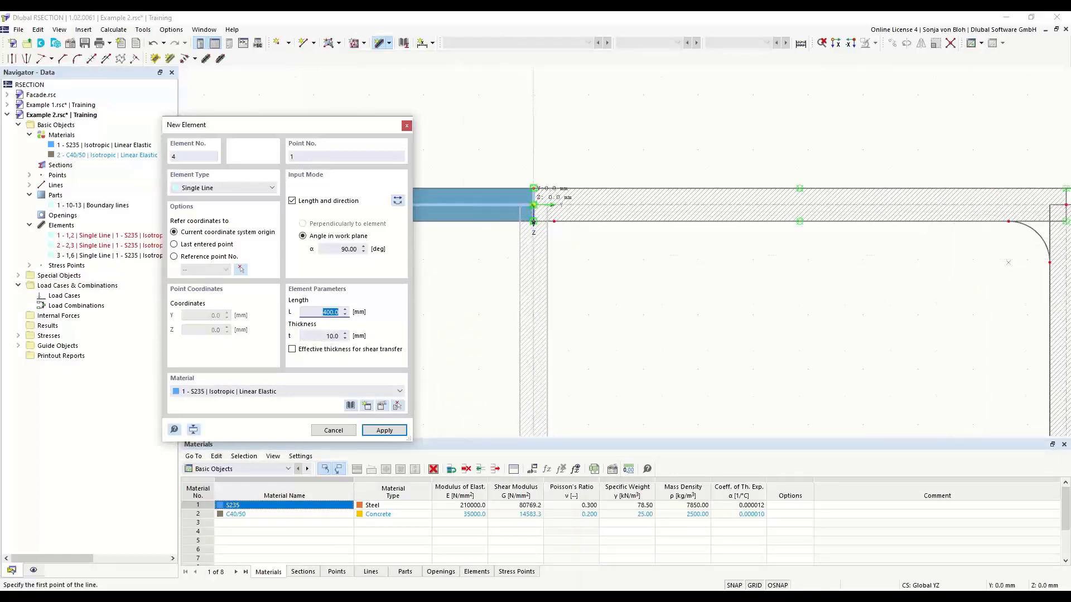
left_click(533, 222)
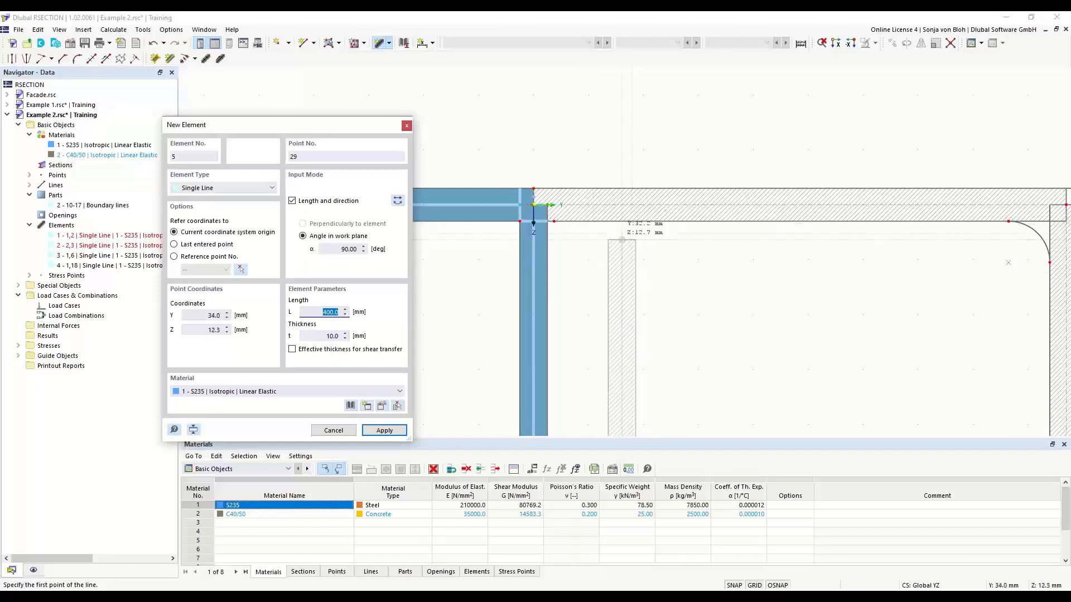
key("Escape")
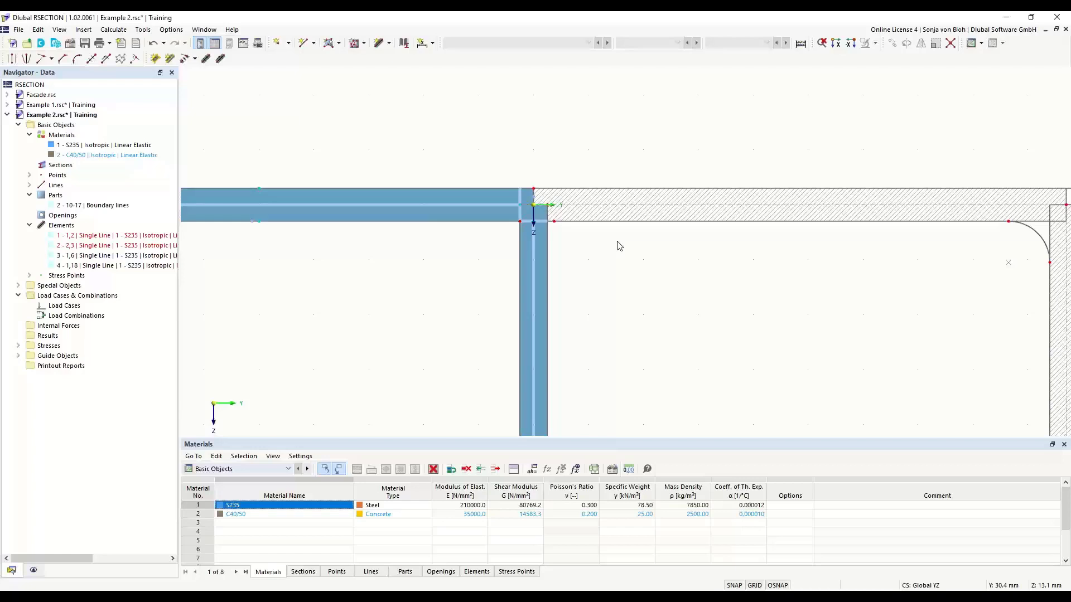
Delete the short inner boundary lines where the vertical element meets the horizontal one at the origin
scroll(530, 204, "up", 2)
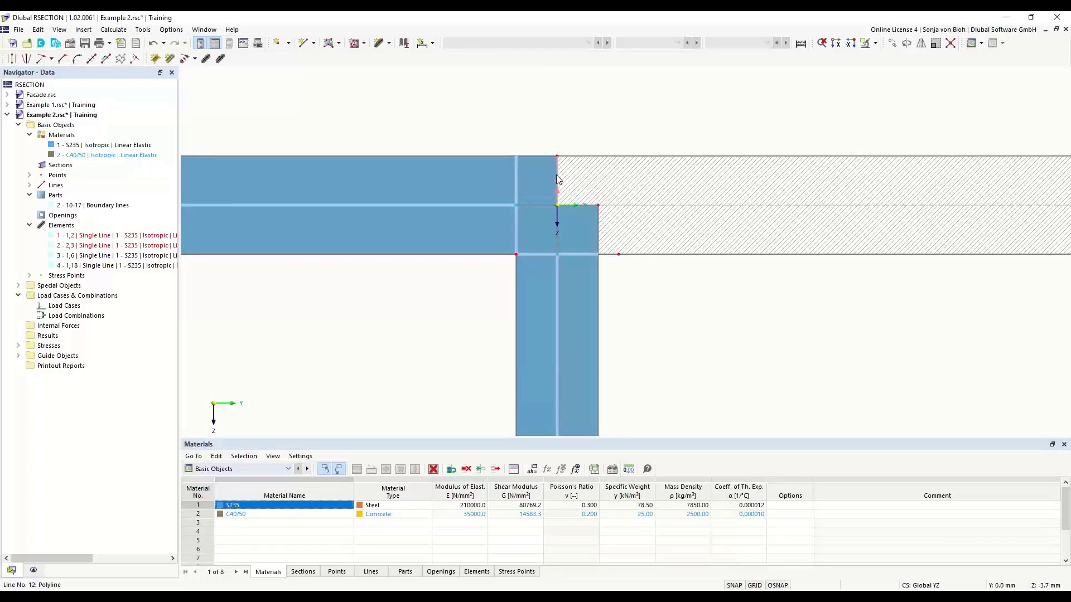
key("ctrl+z")
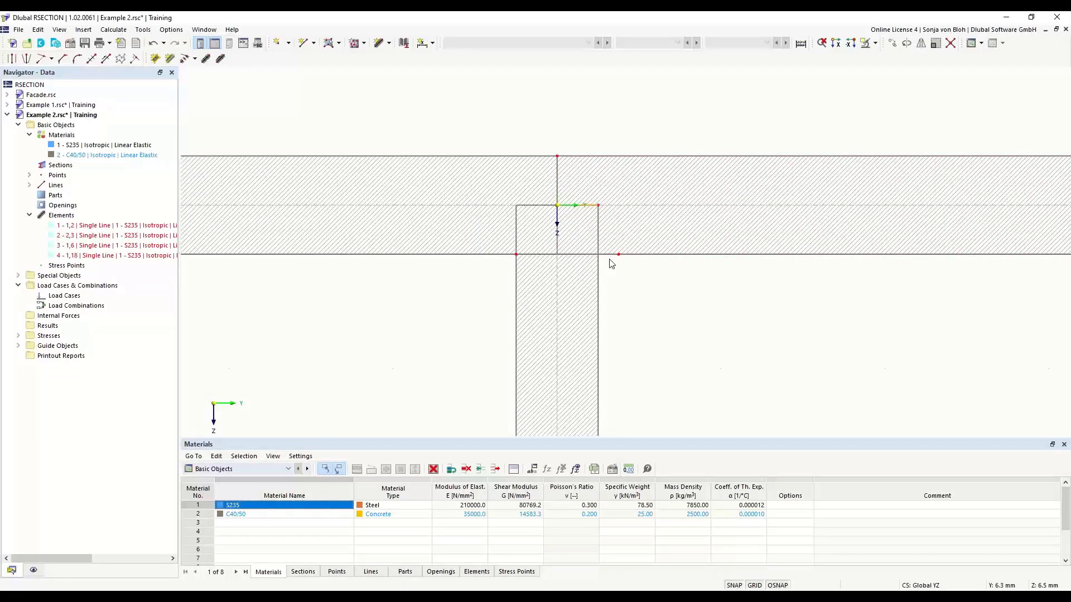
scroll(611, 263, "down", 5)
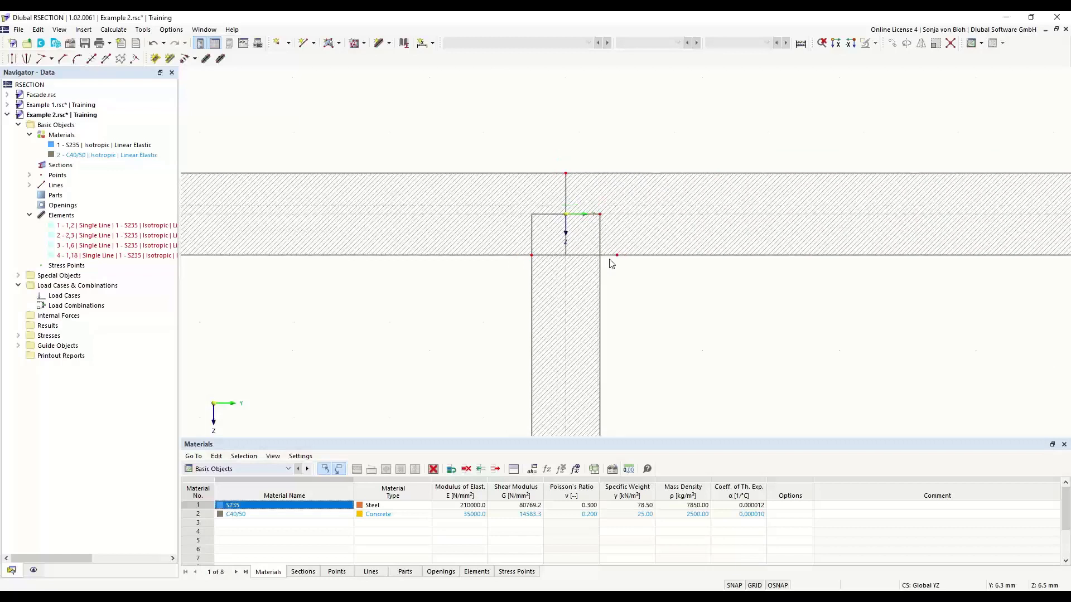
middle_click_drag(531, 363, 475, 240)
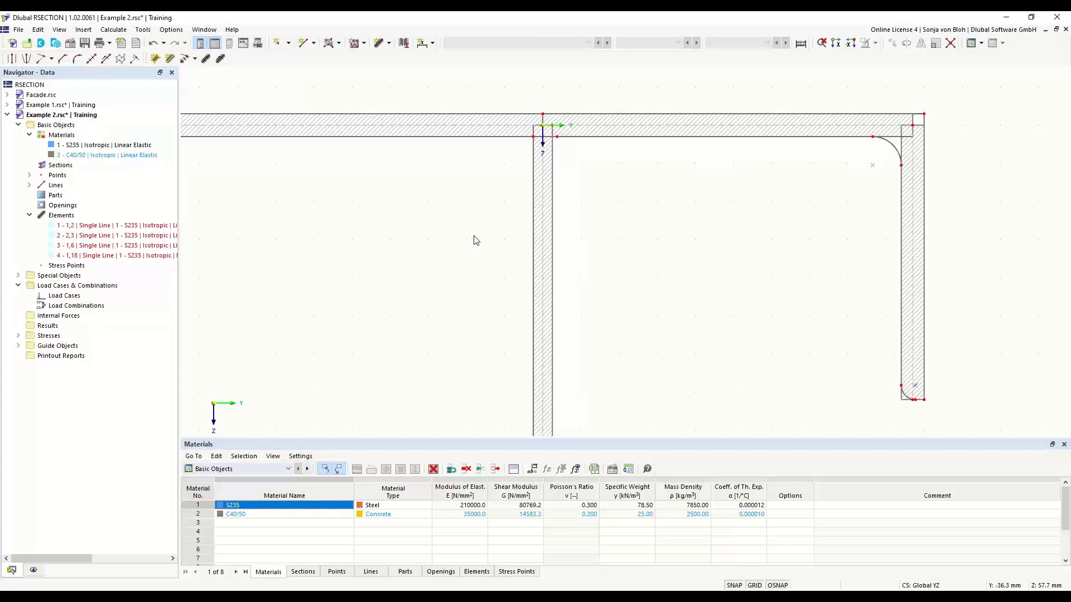
Set up an angled corner of type Edge and Angle with L1 = 6*sqrt(2) mm and α = 45°
left_click(62, 60)
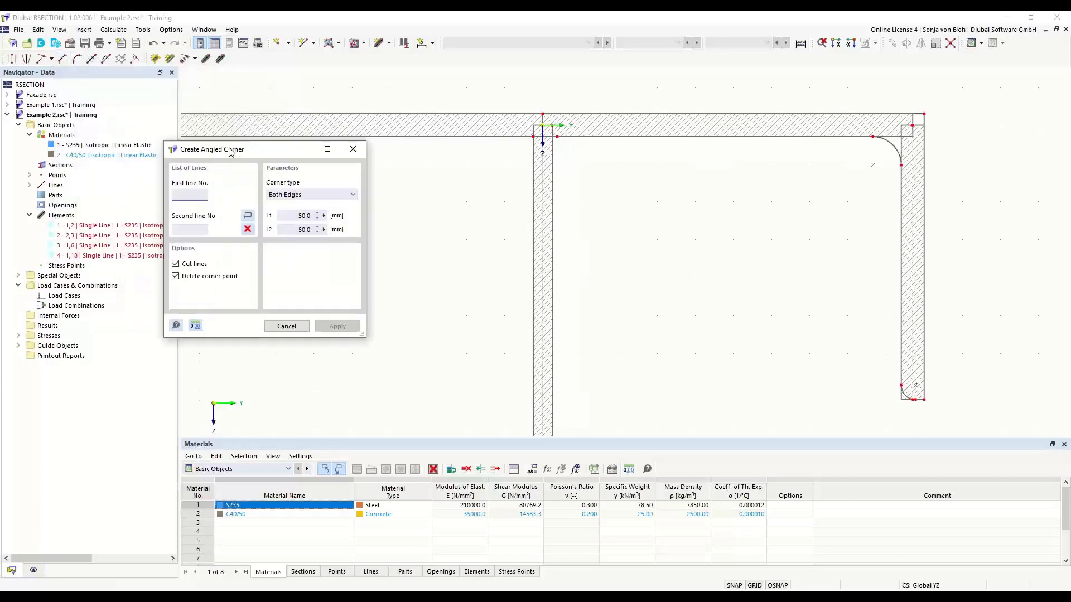
left_click(410, 239)
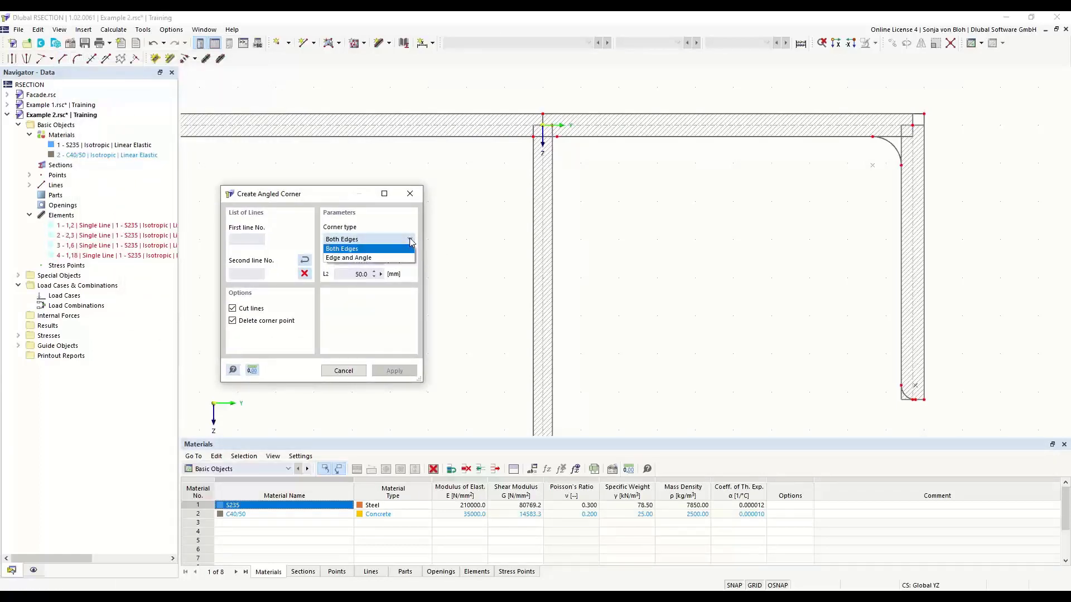
left_click(378, 259)
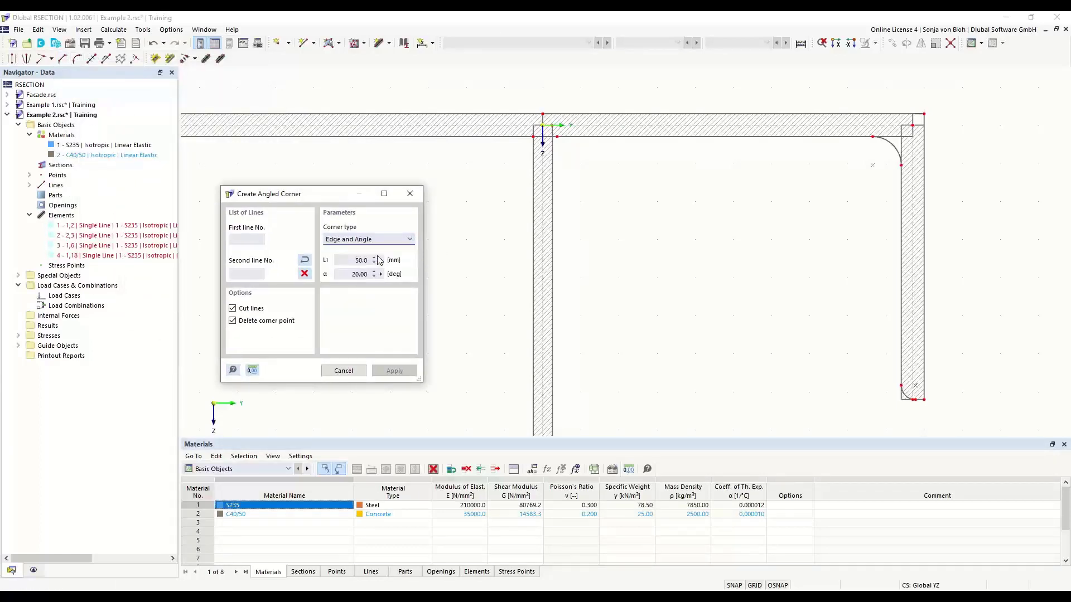
double_click(361, 260)
type("6*s")
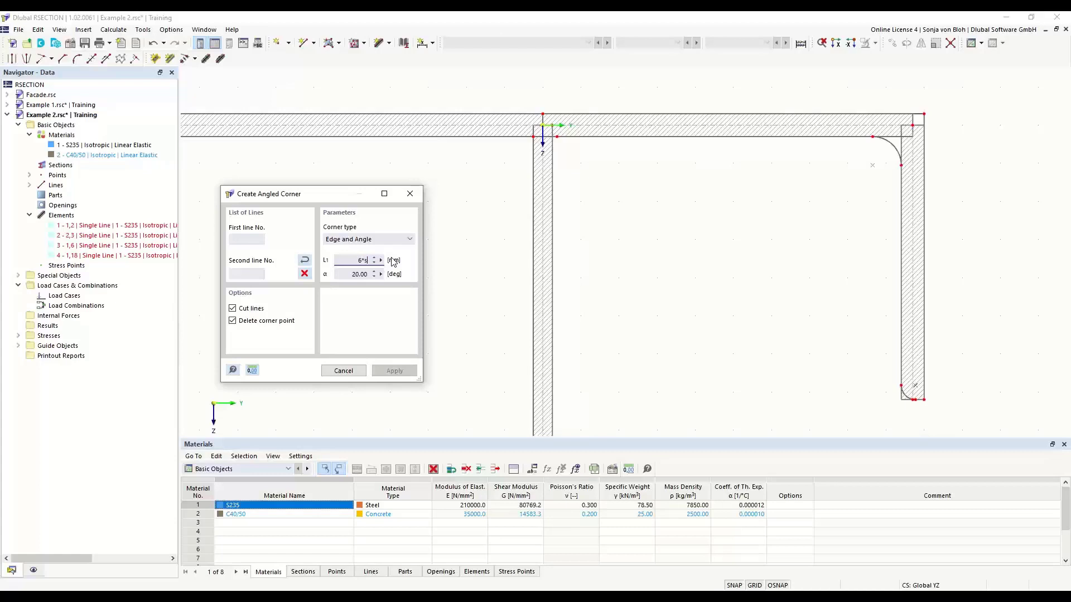
type("qrt(2)")
key("Tab")
type("45")
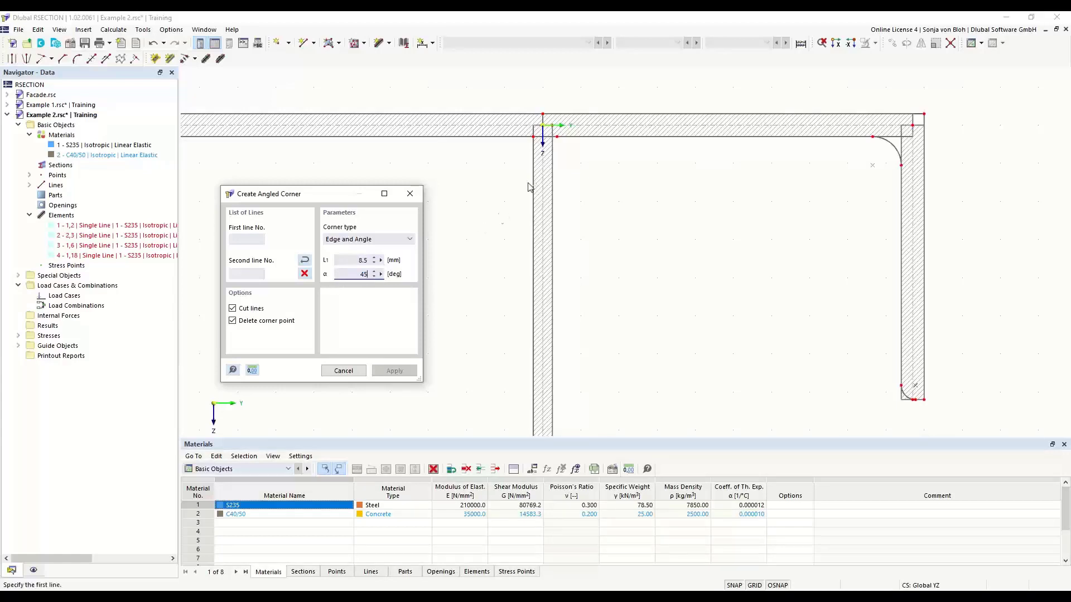
Create angled corners between the horizontal plate's lower edge and the vertical plate's edges on both sides of their junction
left_click(573, 137)
left_click(554, 179)
left_click(505, 137)
left_click(532, 191)
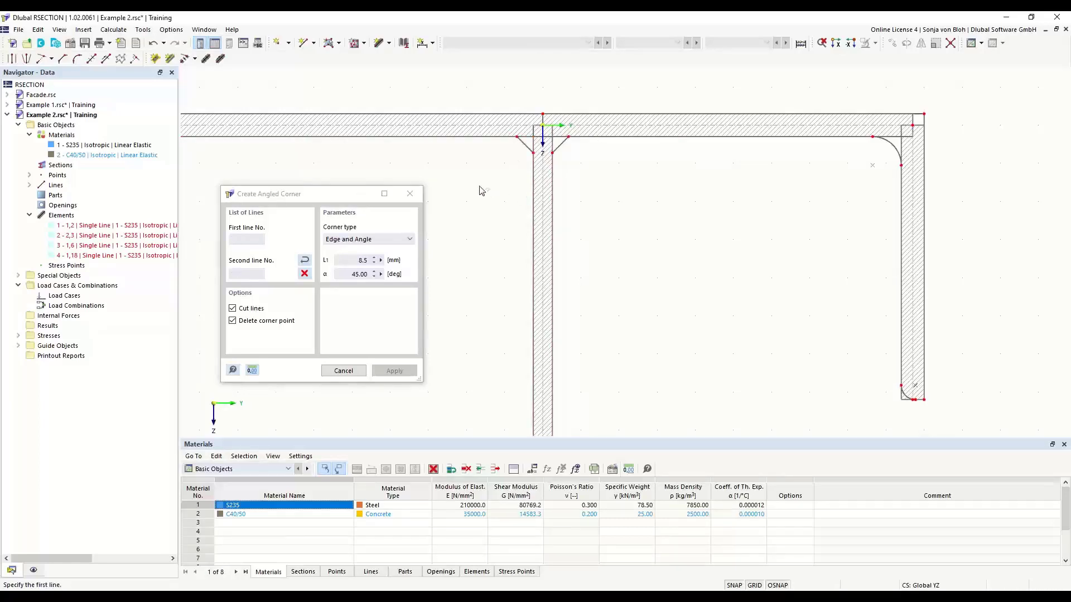
Create a part in material S235 by selecting the closed boundary of the combined section outline
key("Escape")
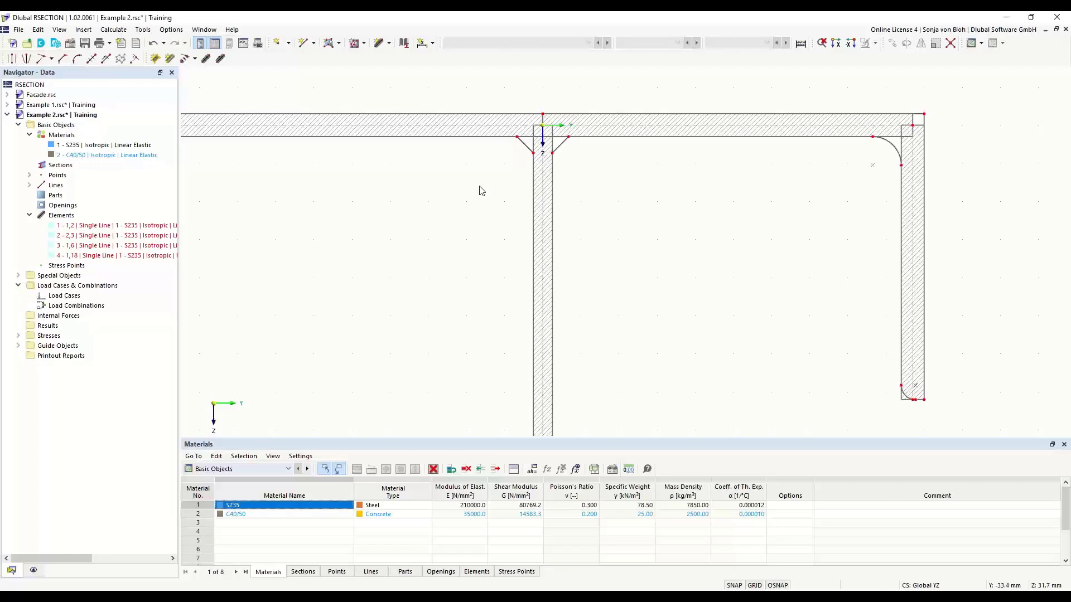
left_click(338, 44)
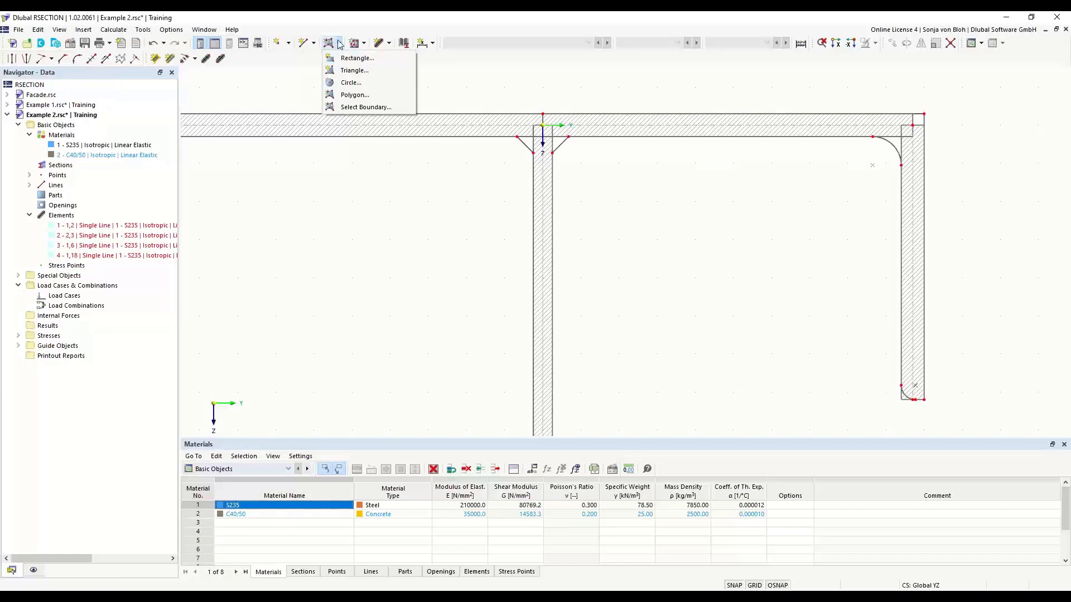
left_click(352, 108)
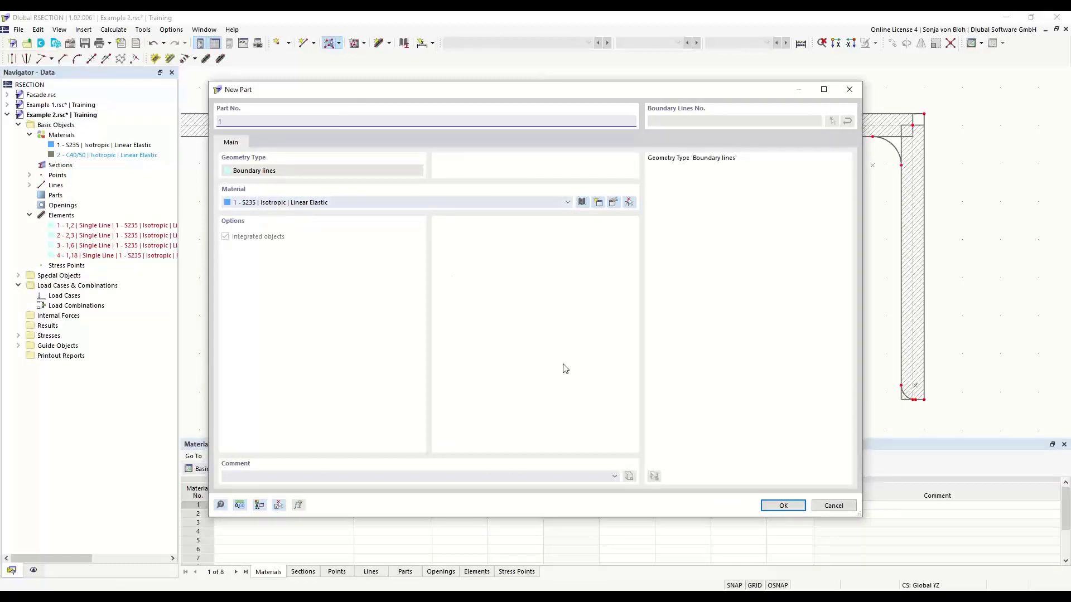
left_click(791, 506)
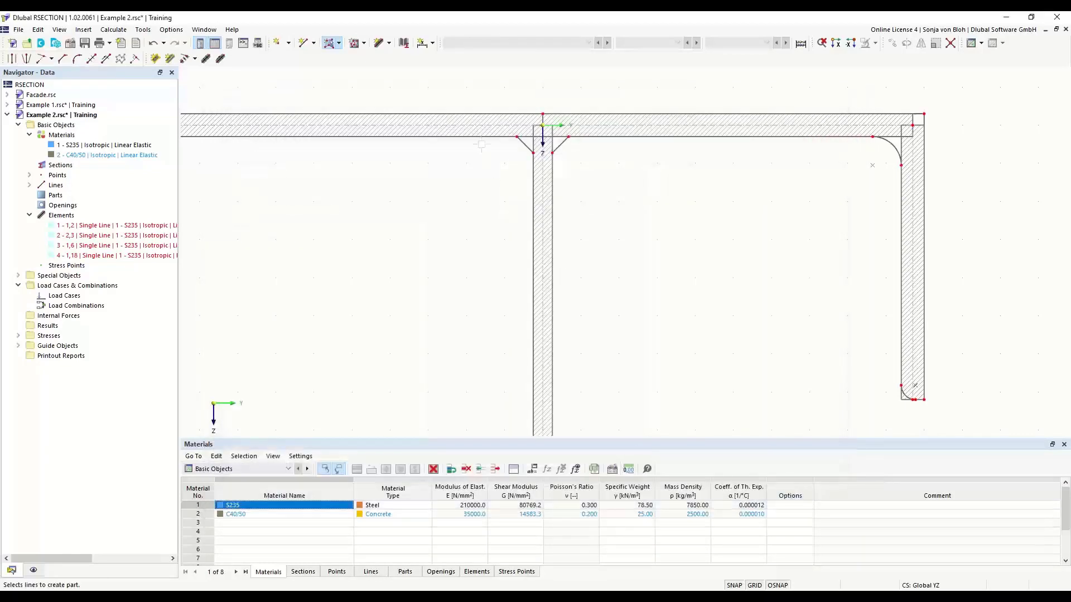
left_click(484, 117)
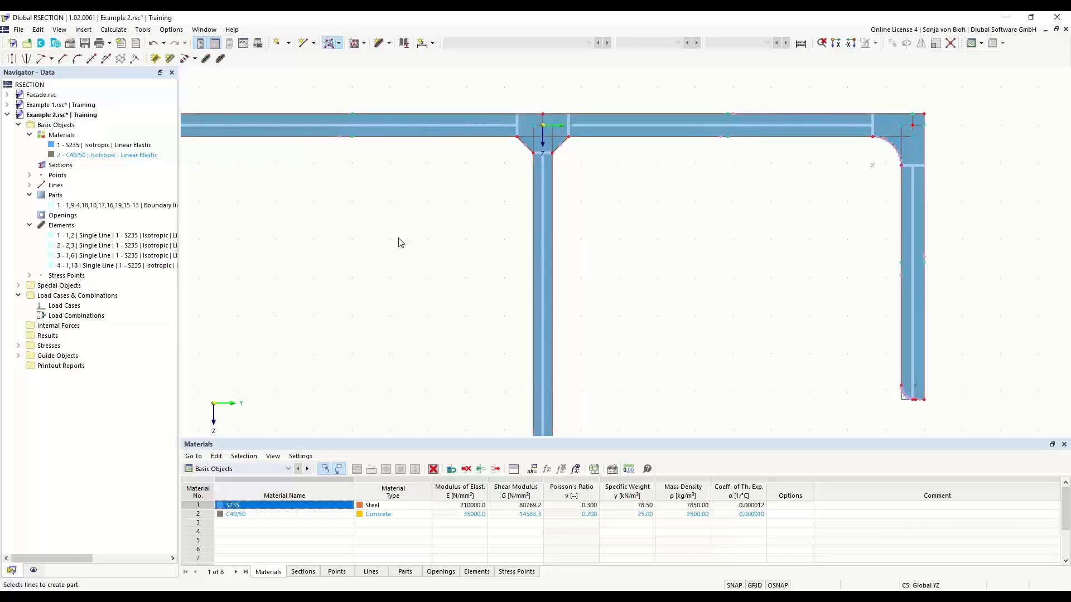
scroll(412, 196, "down", 2)
middle_click_drag(389, 283, 379, 227)
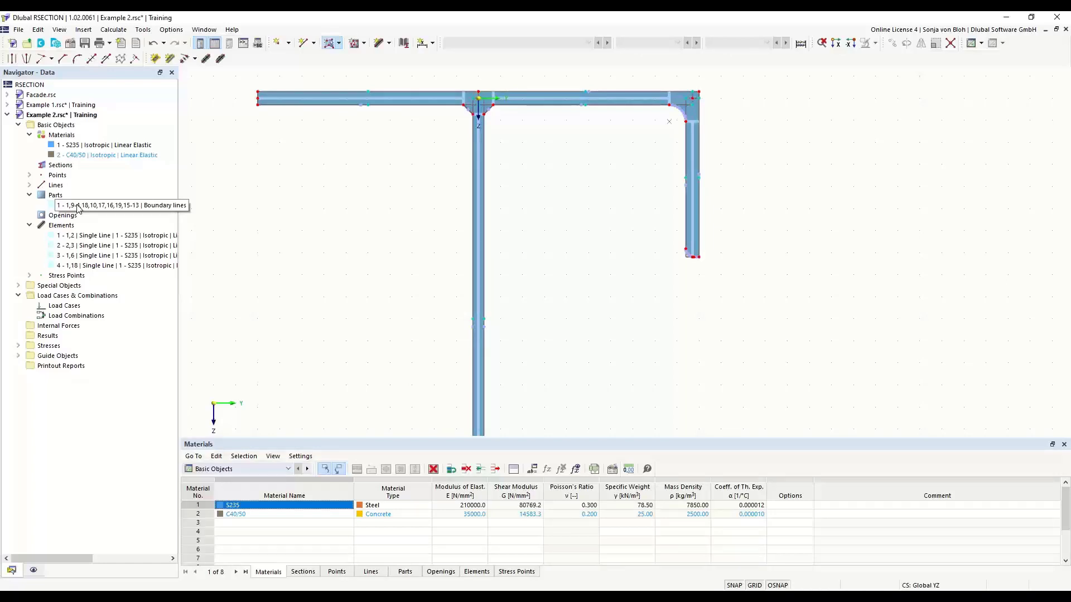
Create two load cases in the Permanent action category, naming LC1 N and LC2 M
right_click(65, 306)
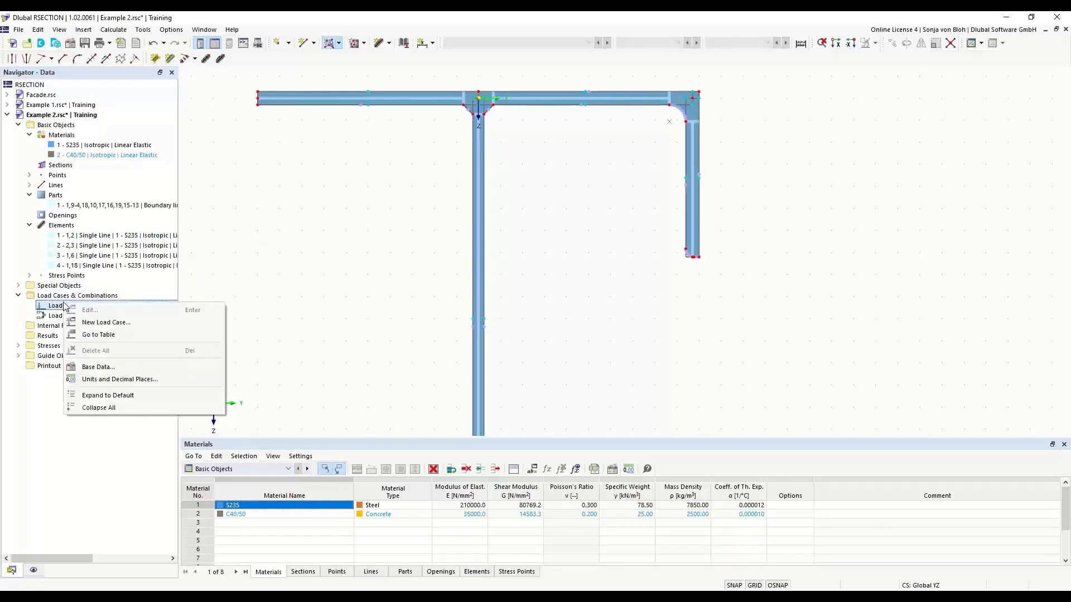
left_click(105, 323)
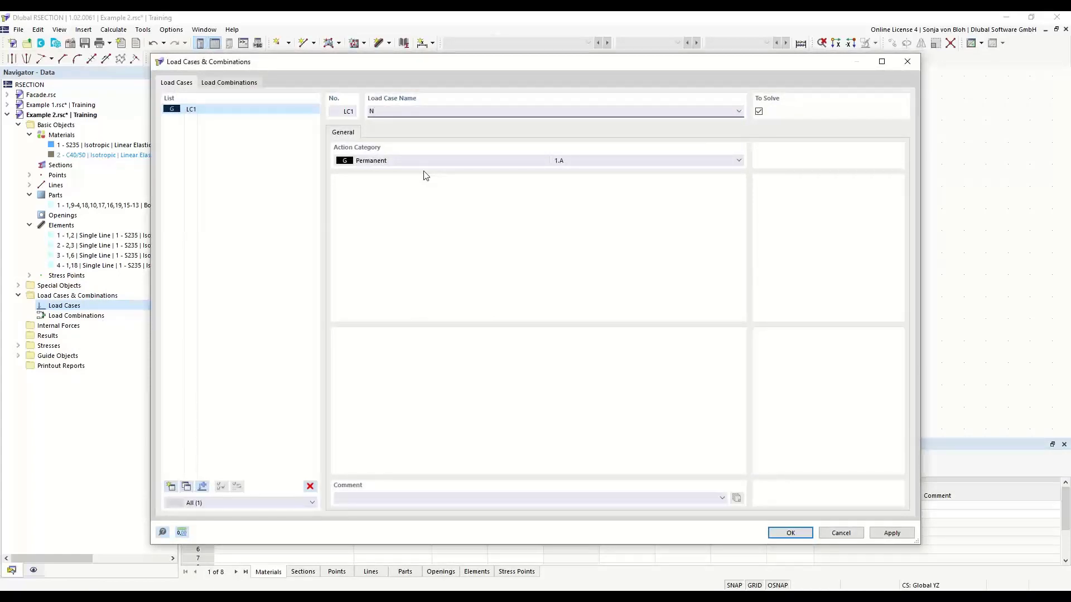
left_click(171, 487)
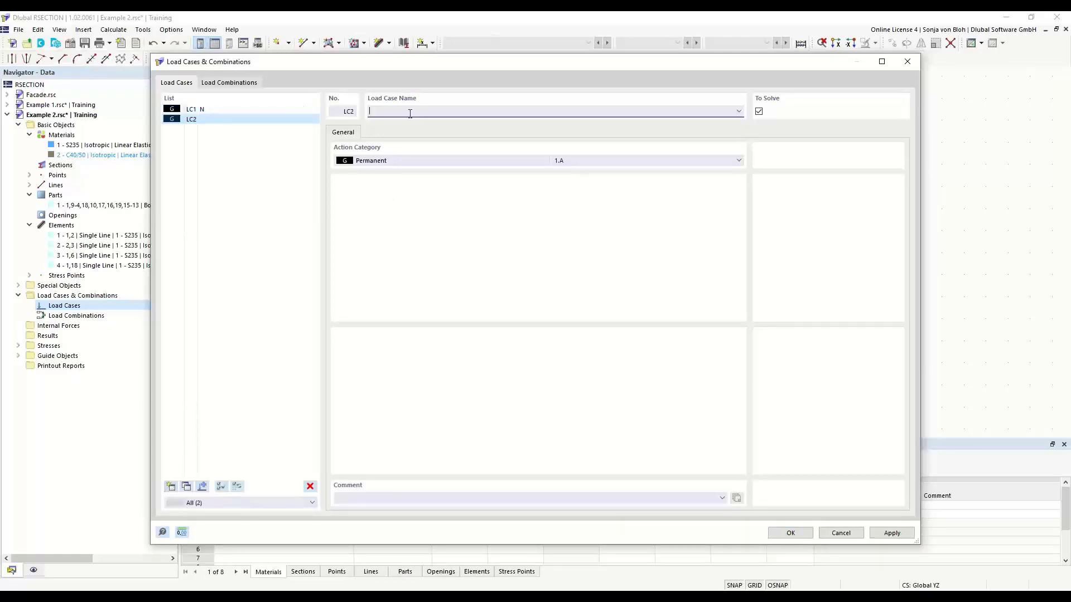
type("M")
Create load combination CO1 with LC1 and LC2 at factor 1.00 and give it the custom name N + M
left_click(234, 83)
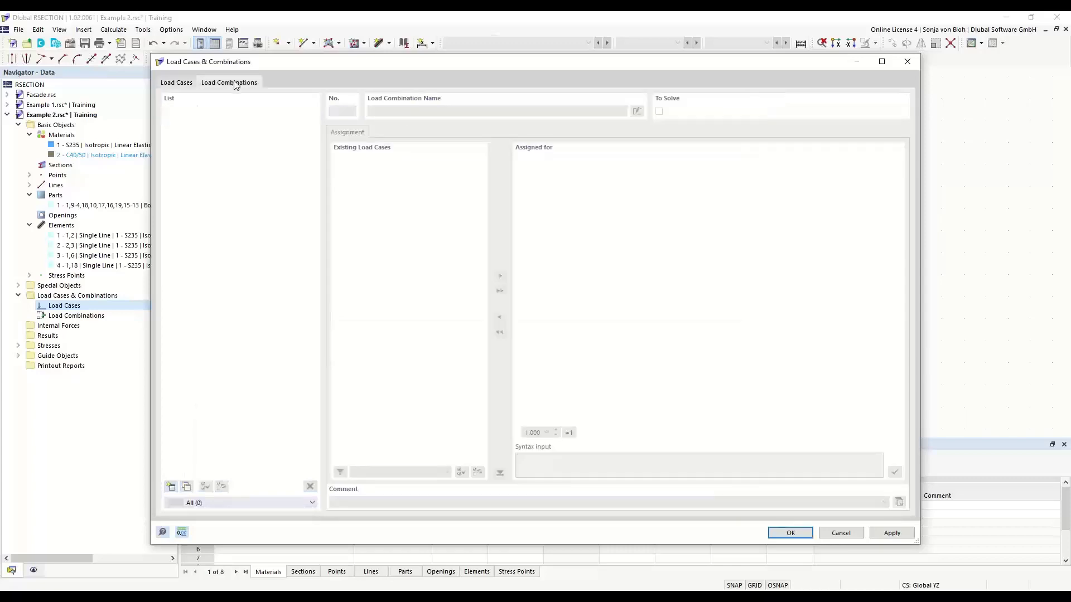
left_click(170, 486)
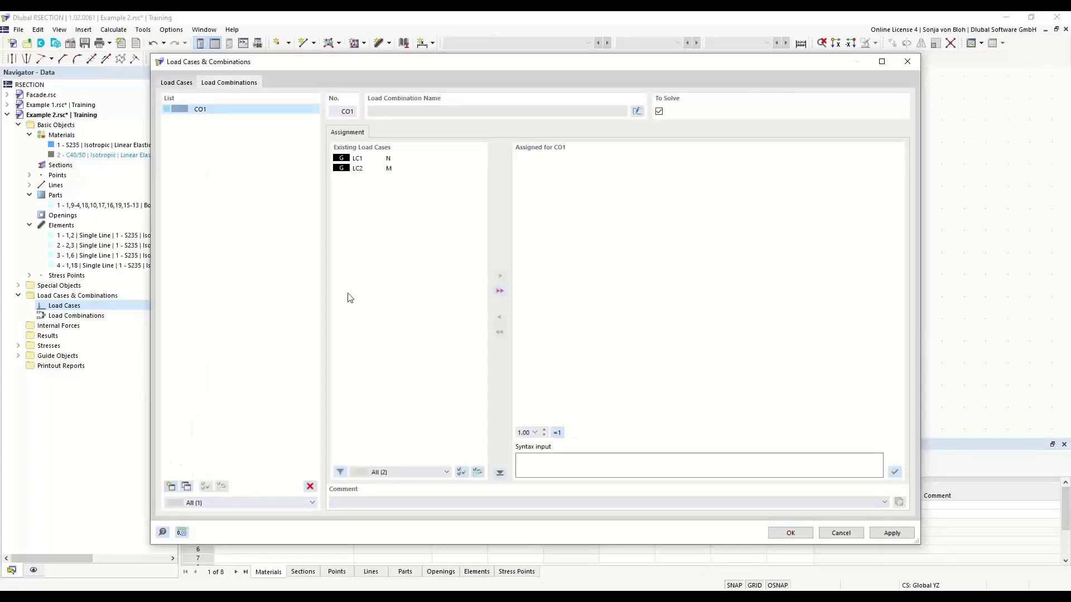
left_click(499, 291)
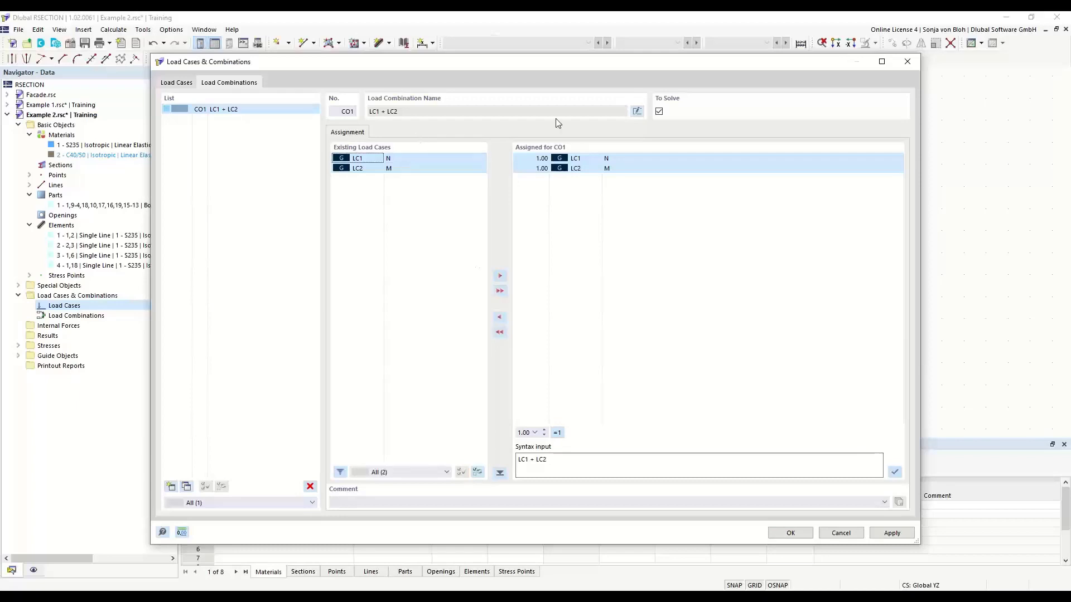
left_click(637, 111)
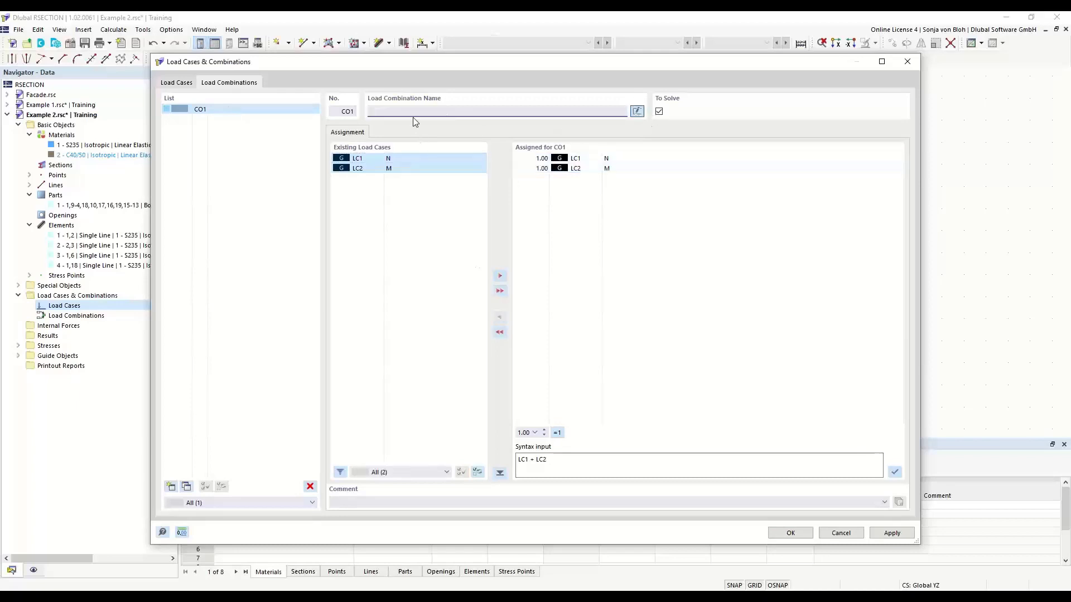
type("N + M")
left_click(789, 534)
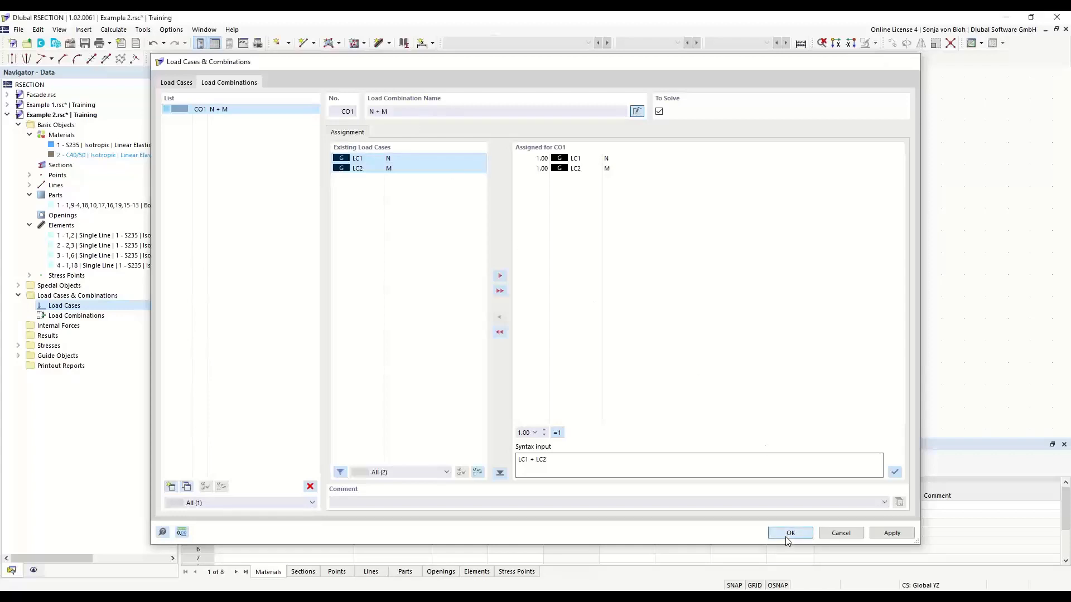
Add internal forces for LC1 - N on member 1 at x = 0, with an axial force N of -50 kN
left_click(18, 326)
left_click(30, 336)
left_click(81, 346)
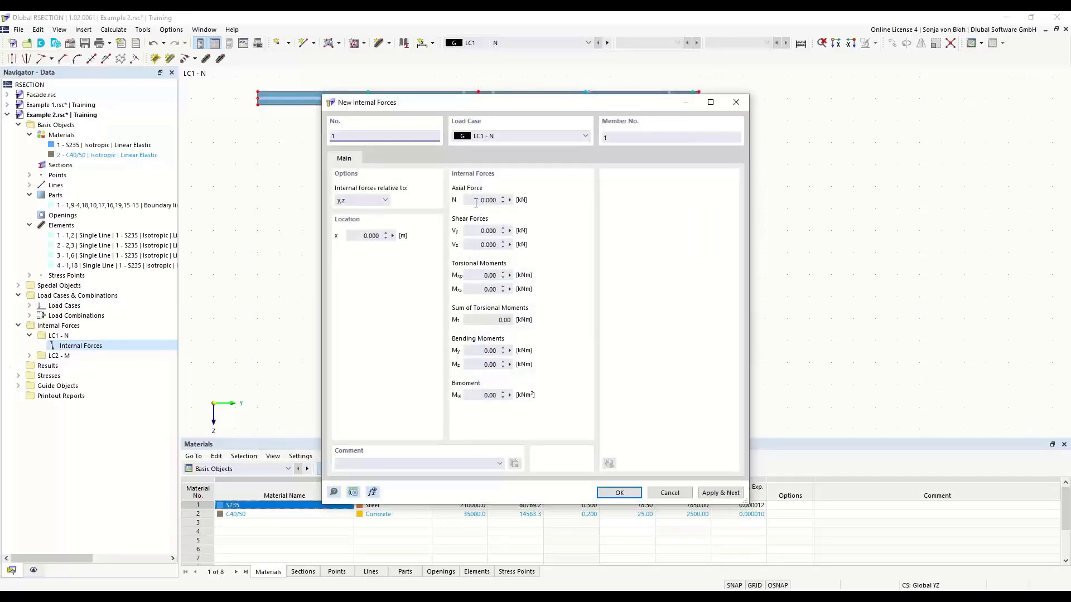
left_click(476, 200)
type("-")
left_click(705, 493)
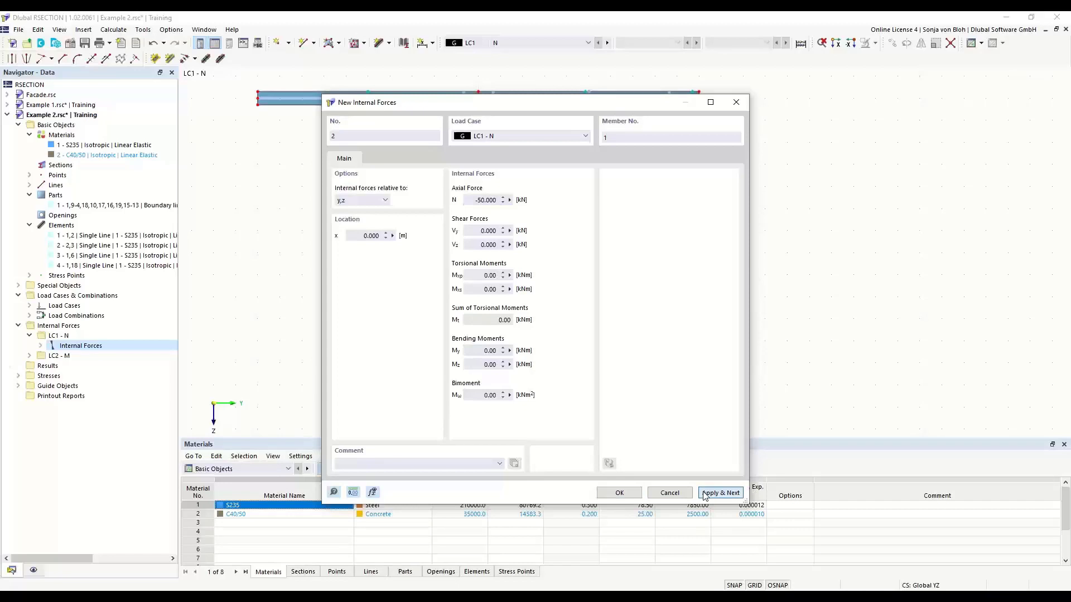
Add internal forces for LC2 - M on member 1, with N set to 0 kN and bending moment My to 20 kNm
left_click(586, 136)
left_click(520, 154)
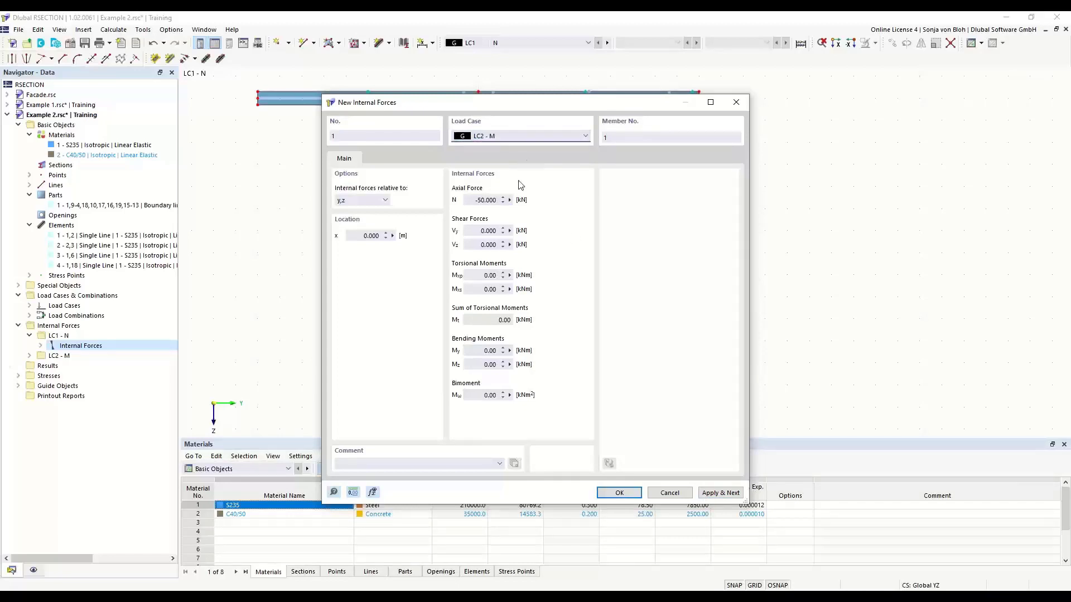
double_click(468, 200)
type("0")
double_click(470, 350)
type("20")
left_click(619, 493)
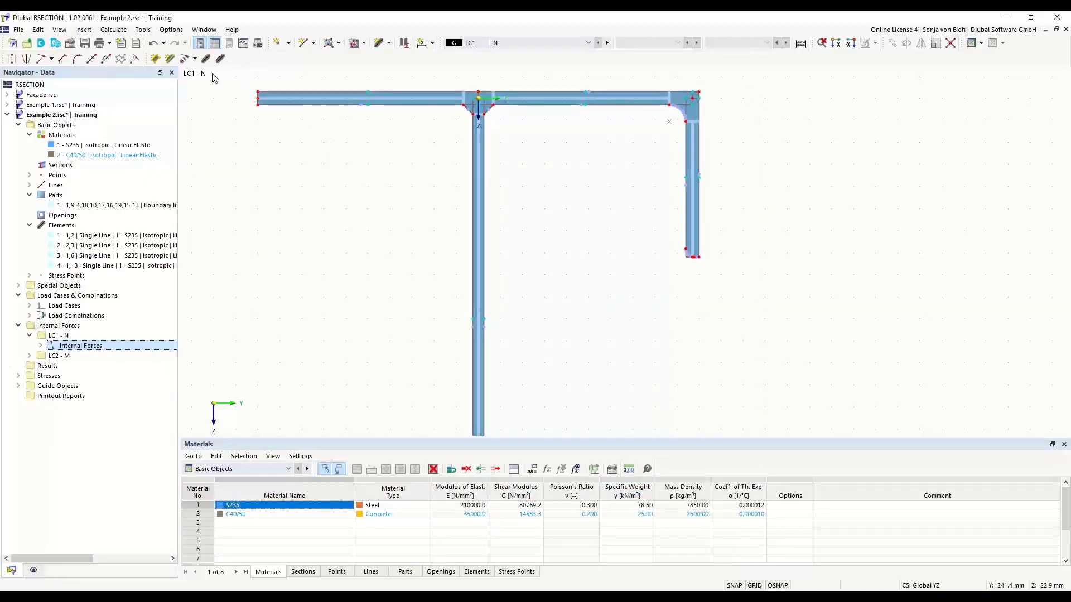
Calculate the section and switch the results' type of display from isobands to Off
left_click(113, 30)
left_click(126, 41)
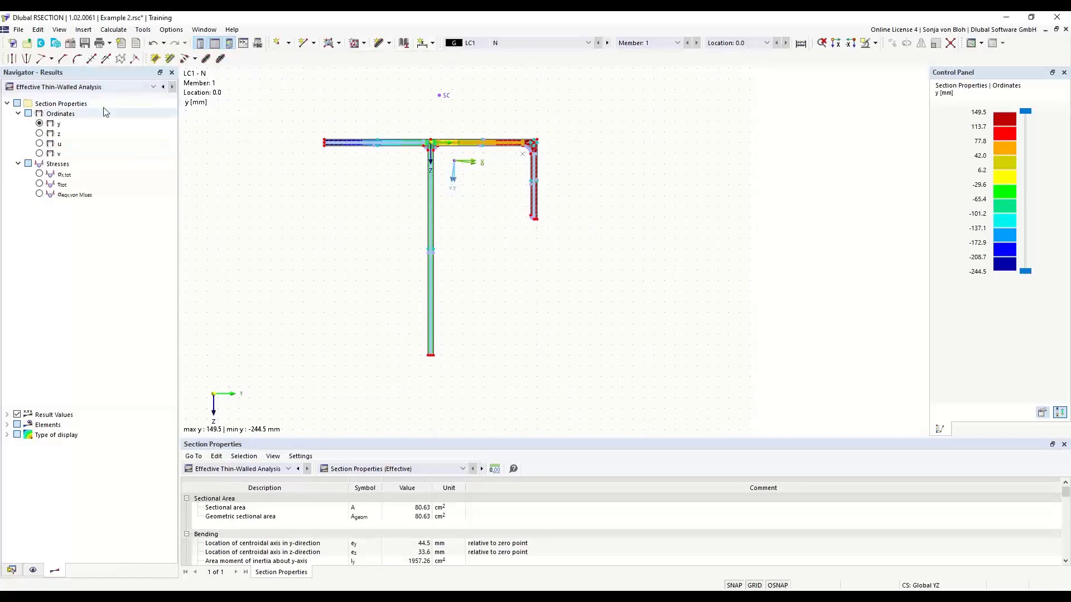
left_click(7, 435)
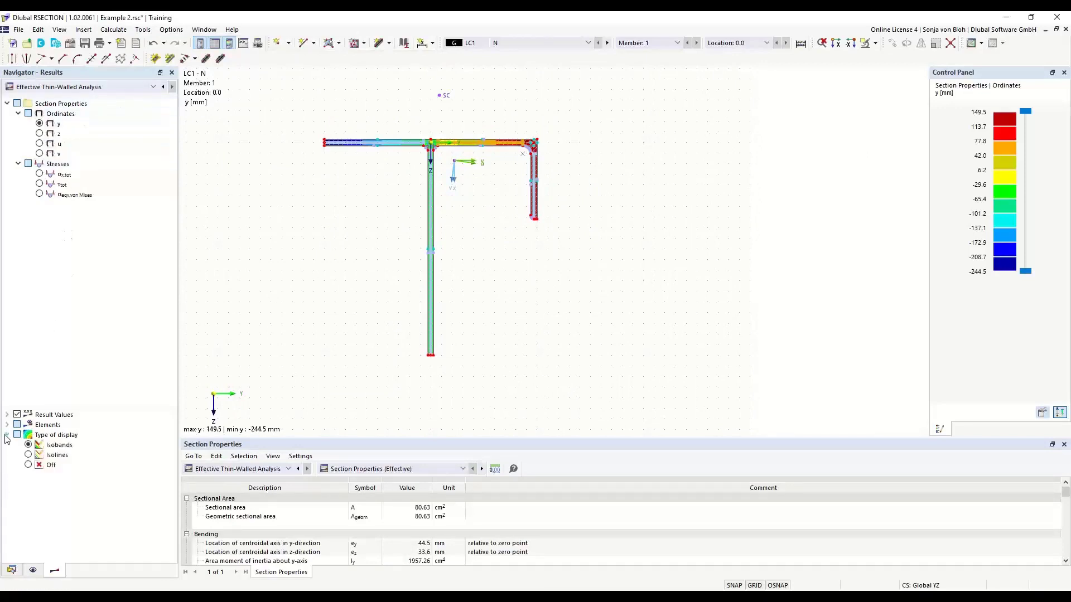
left_click(28, 465)
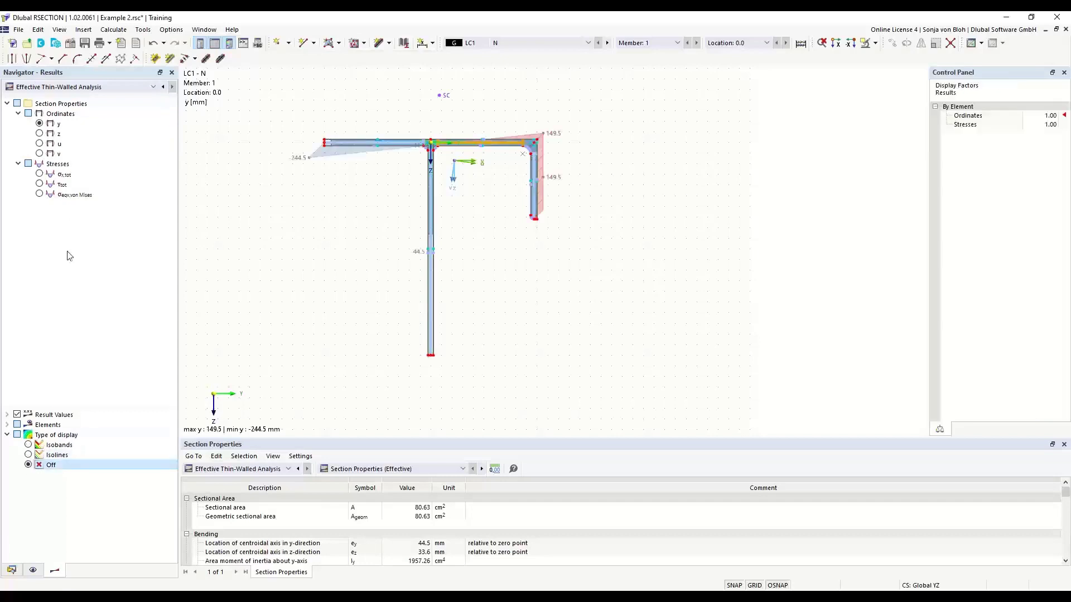
Show the total normal stress σx,tot diagram for LC1 on the effective section
left_click(39, 175)
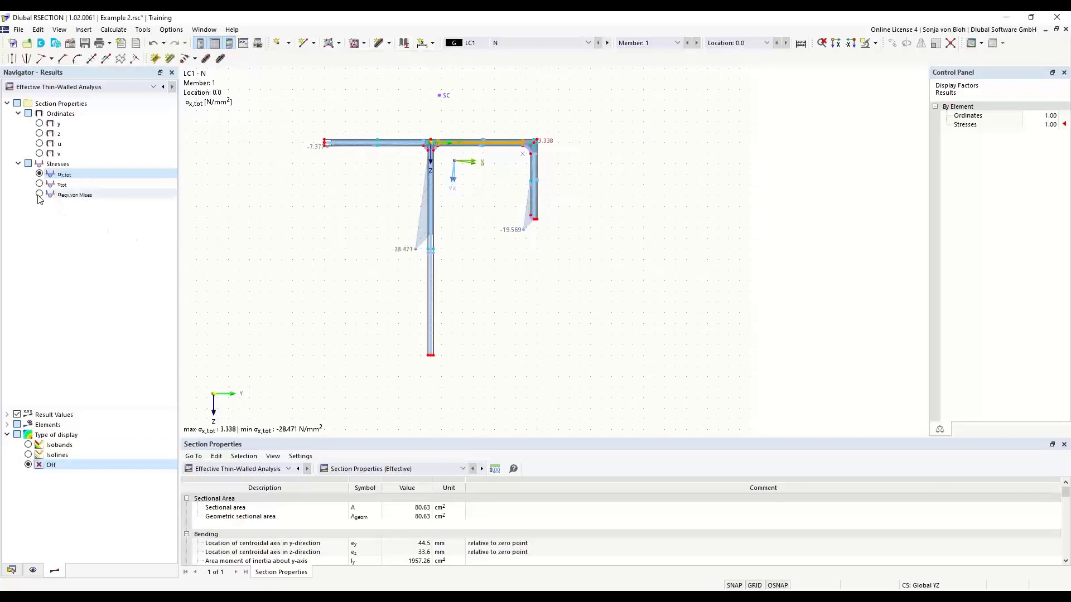
scroll(310, 192, "up", 1)
scroll(436, 223, "up", 2)
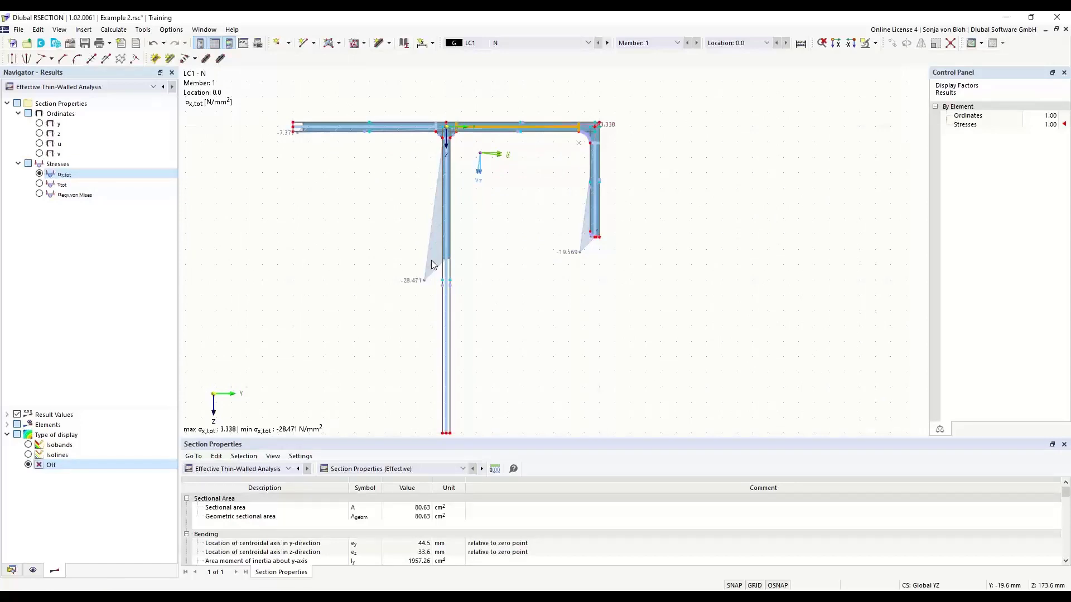
Enlarge the results table and examine the section classification according to EN 1993-1-1
left_click_drag(386, 439, 386, 331)
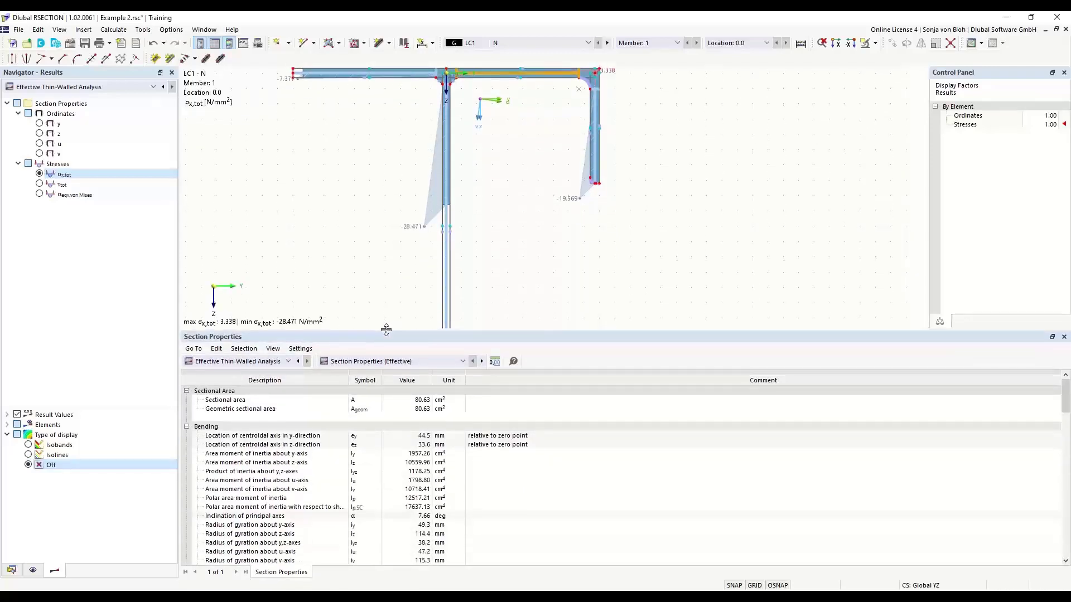
left_click(463, 362)
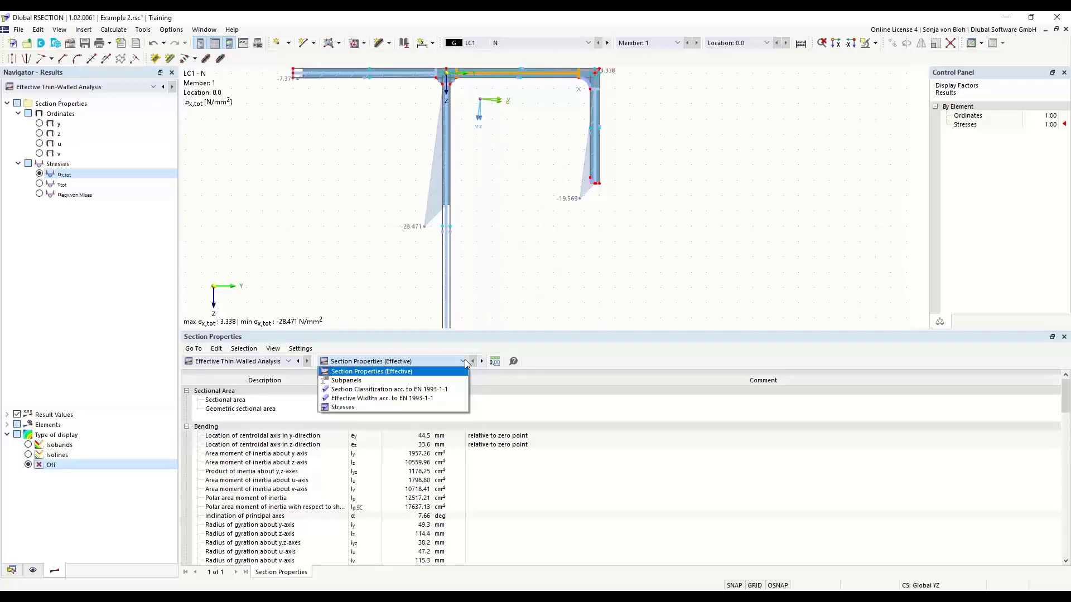
left_click(412, 389)
left_click(416, 393)
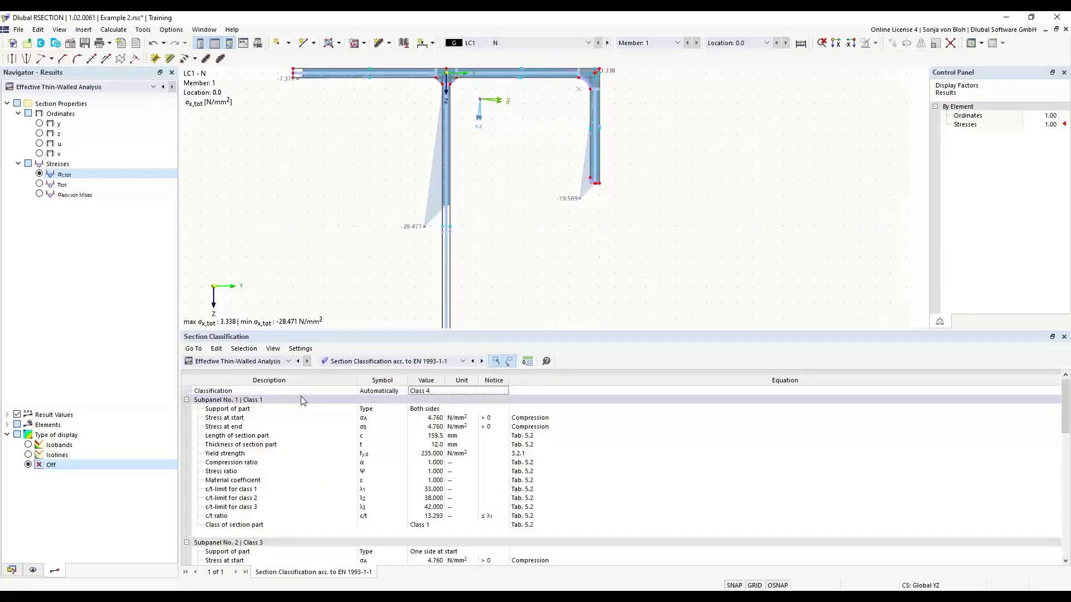
Examine the effective widths according to EN 1993-1-1 for the vertical plate, and shrink the results table again
left_click(388, 362)
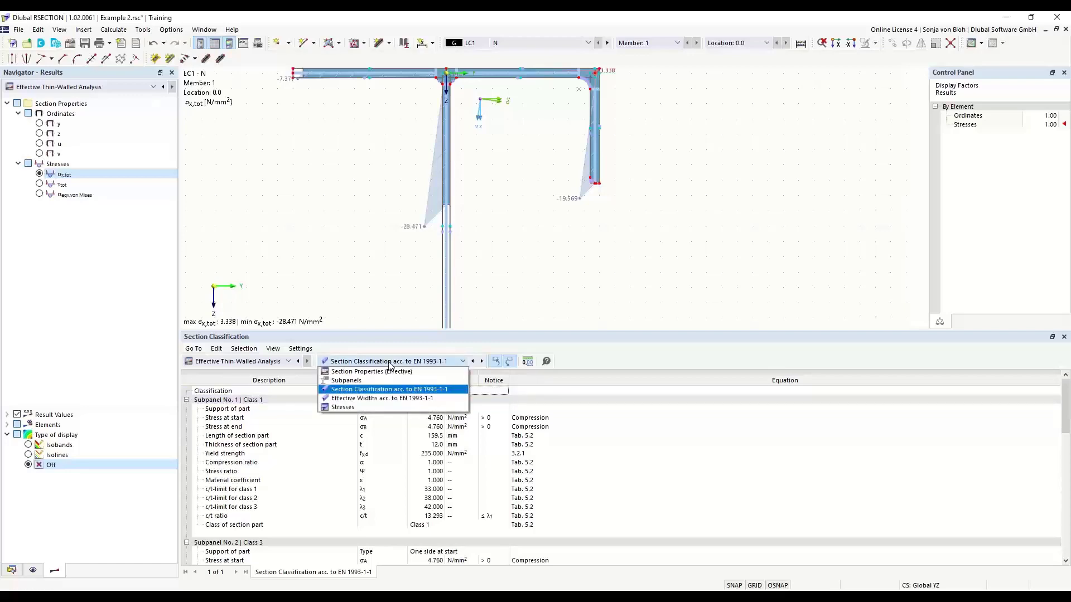
left_click(372, 397)
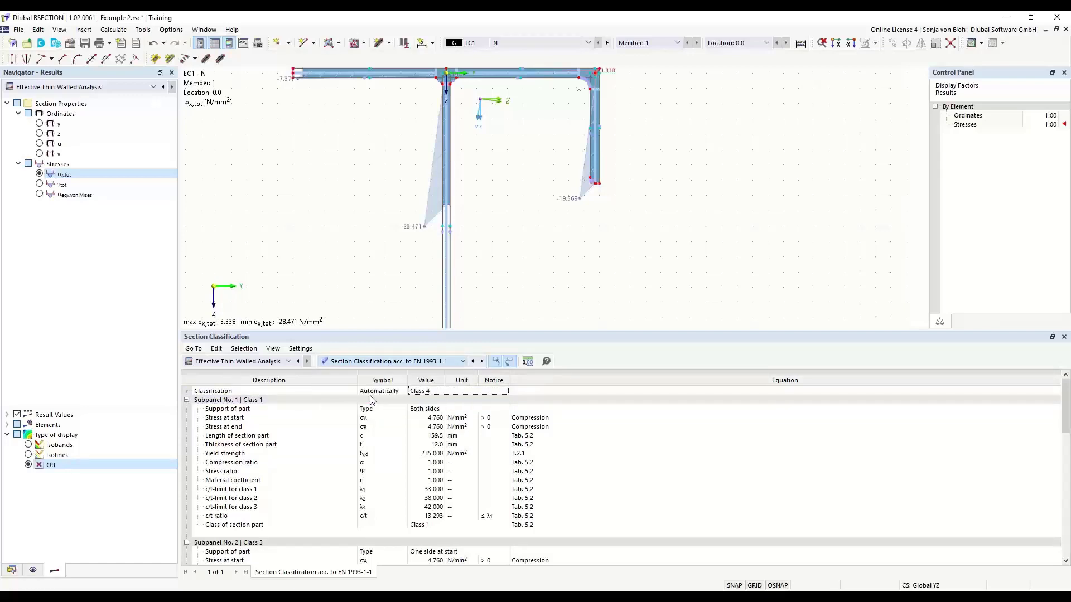
left_click(446, 285)
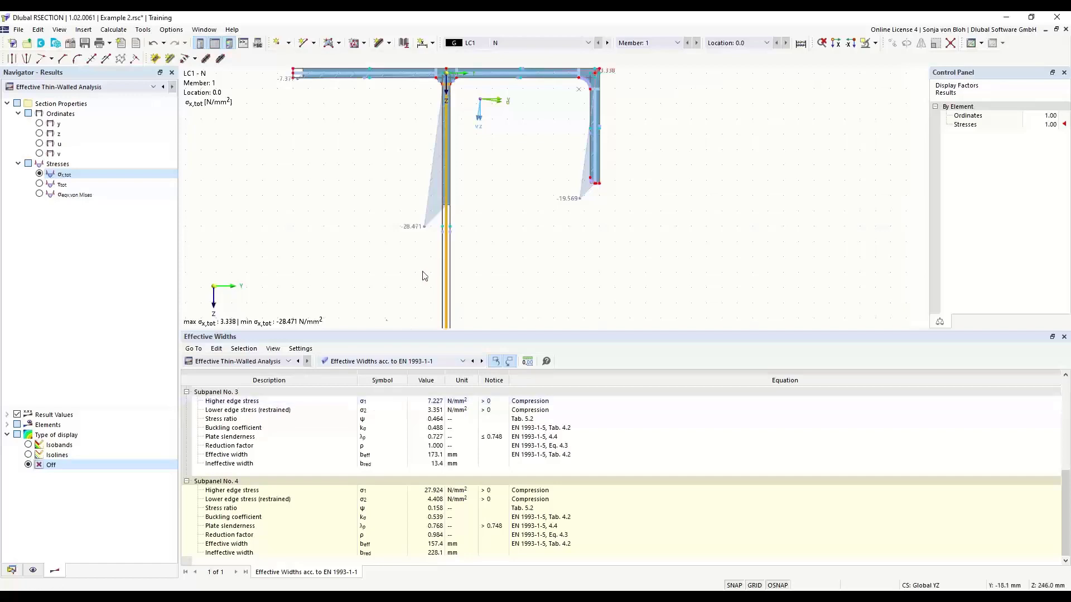
left_click_drag(379, 332, 402, 467)
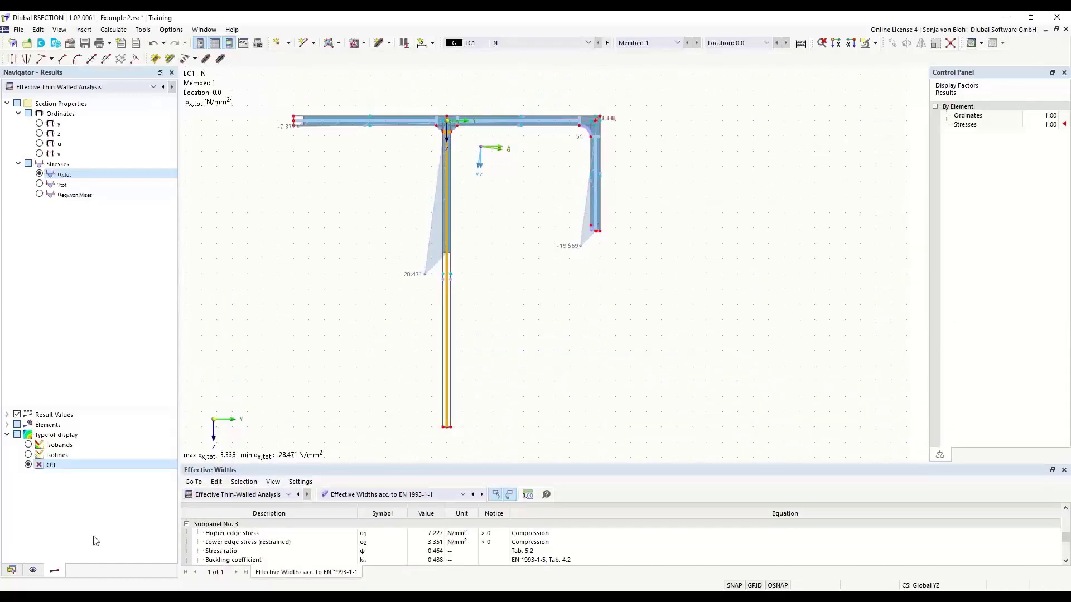
Create a new printout report, excluding Stresses by Material, Member, Location and Stress Points as well as All Stresses by Stress Points
left_click(11, 569)
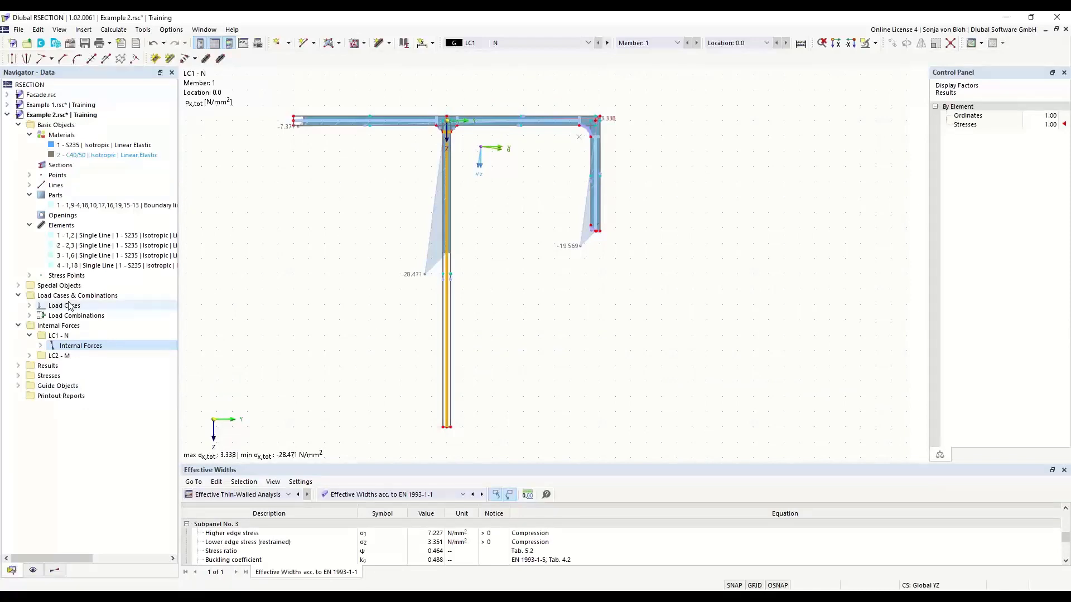
right_click(58, 397)
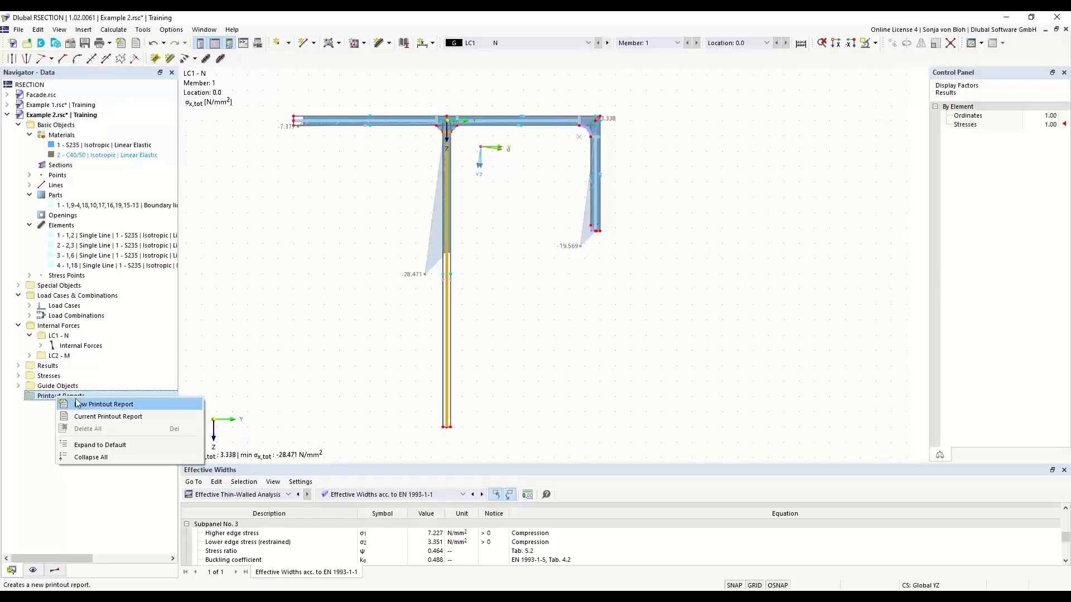
left_click(78, 404)
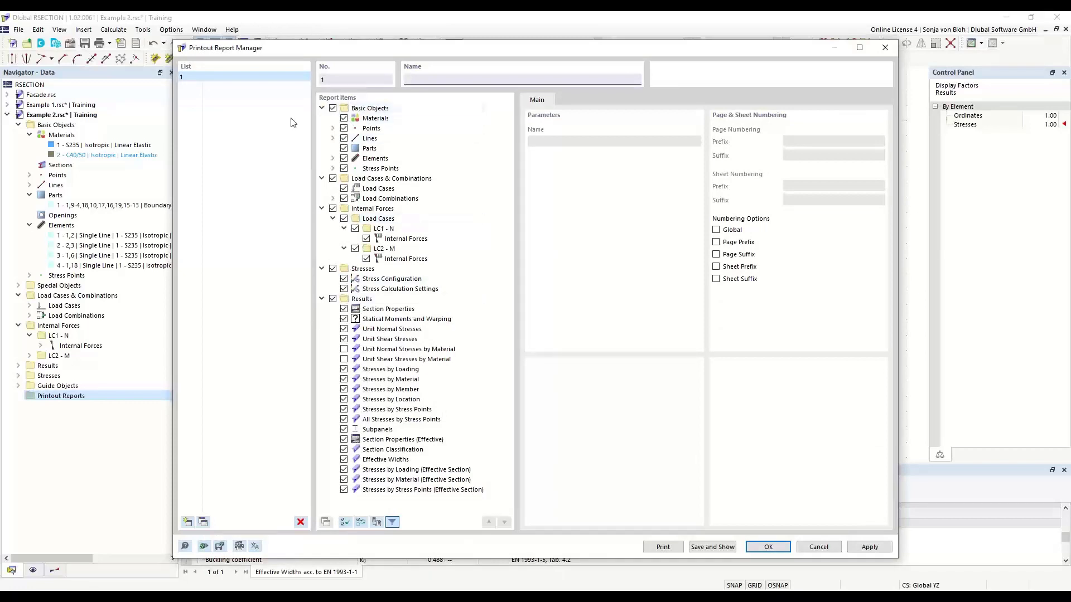
left_click(345, 379)
left_click(344, 390)
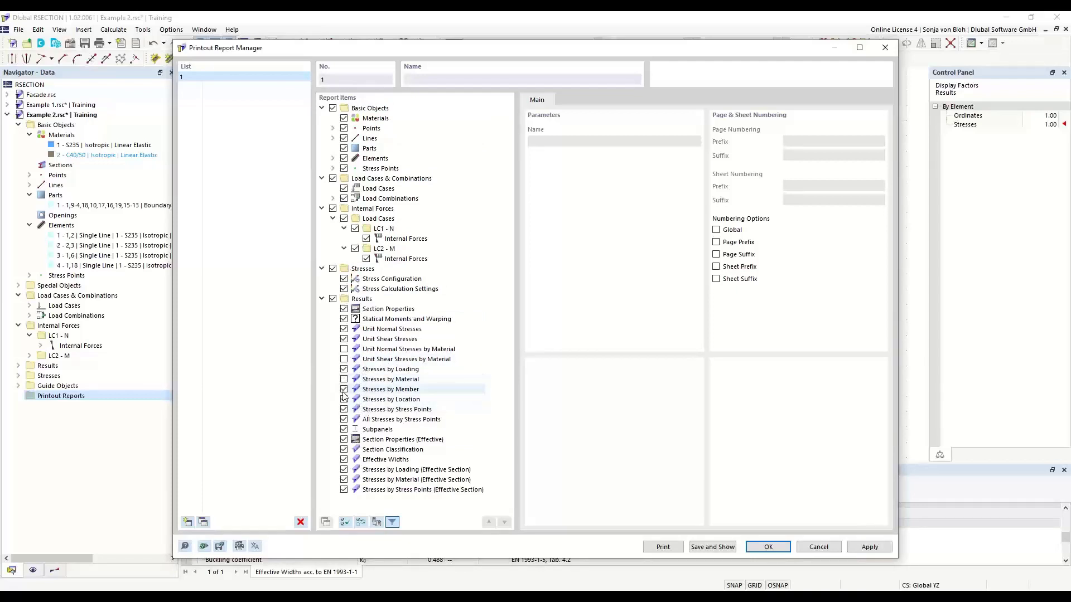
left_click(344, 400)
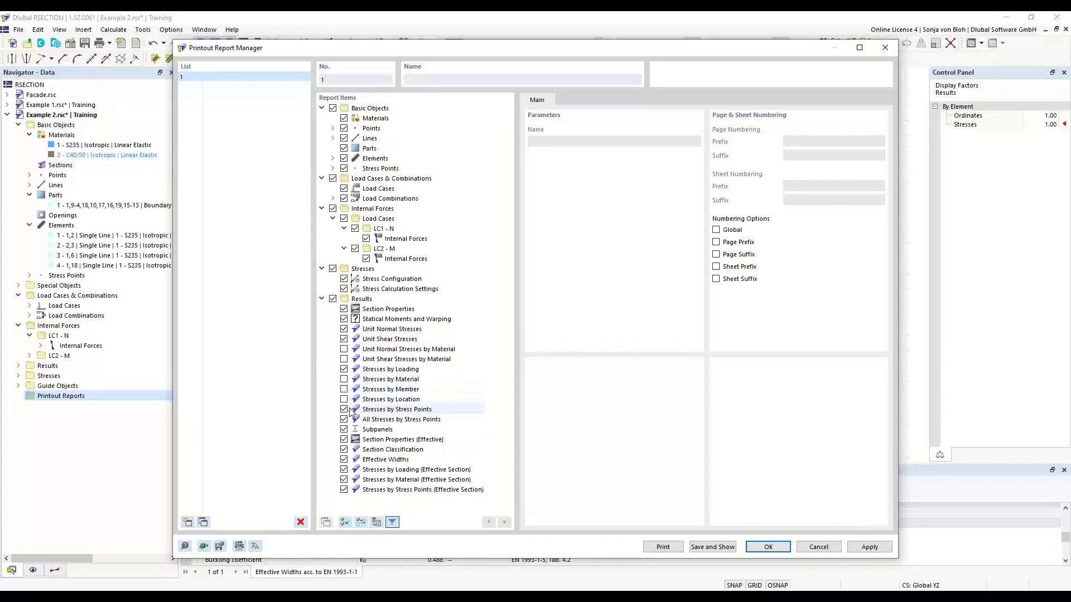
left_click(344, 410)
left_click(344, 420)
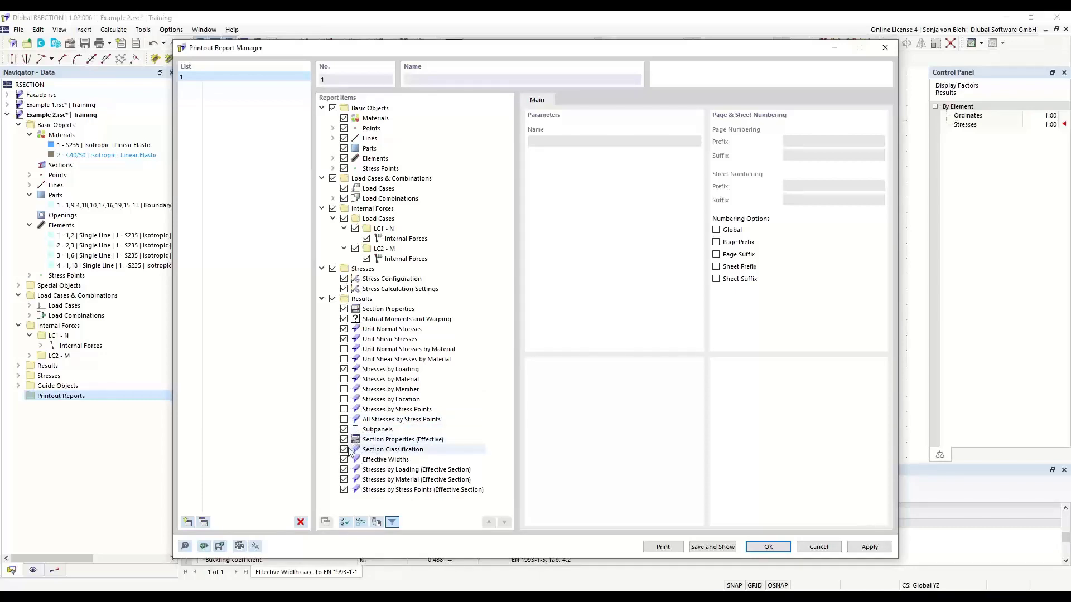
Exclude the effective-section stresses by material and by stress points from the report, then save and show it
left_click(344, 480)
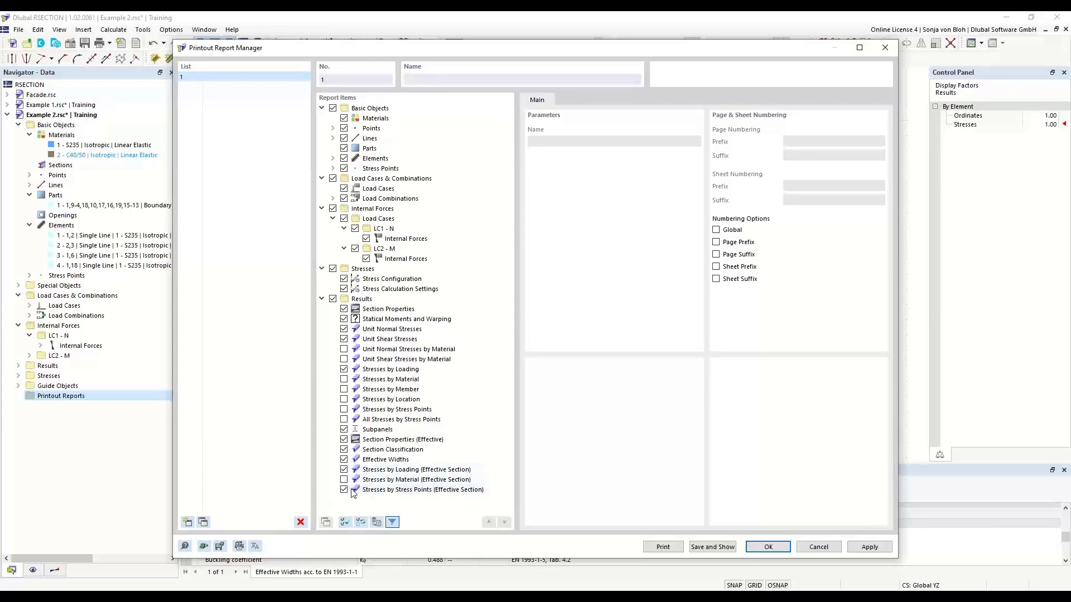
left_click(344, 490)
left_click(713, 547)
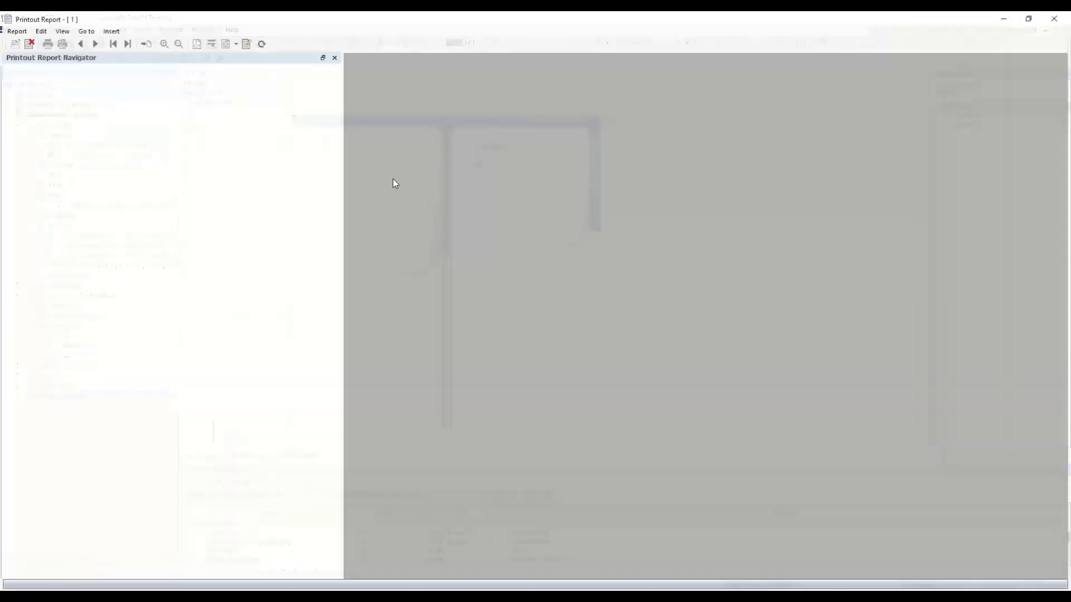
Look through the report from the cover to the Basic Objects chapter, then minimize the report window
scroll(394, 184, "down", 5)
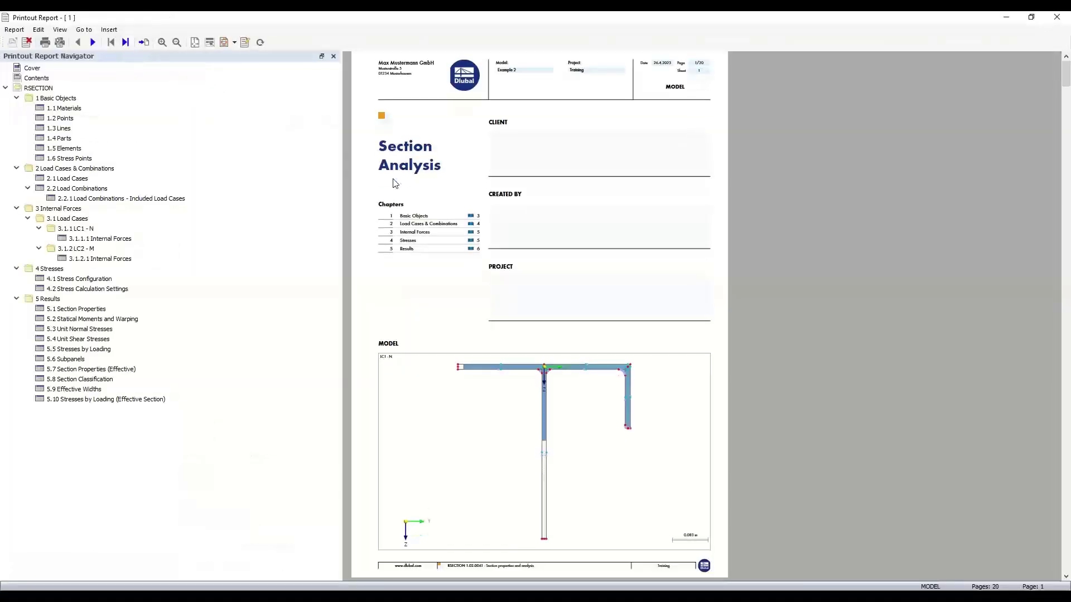
scroll(395, 184, "down", 6)
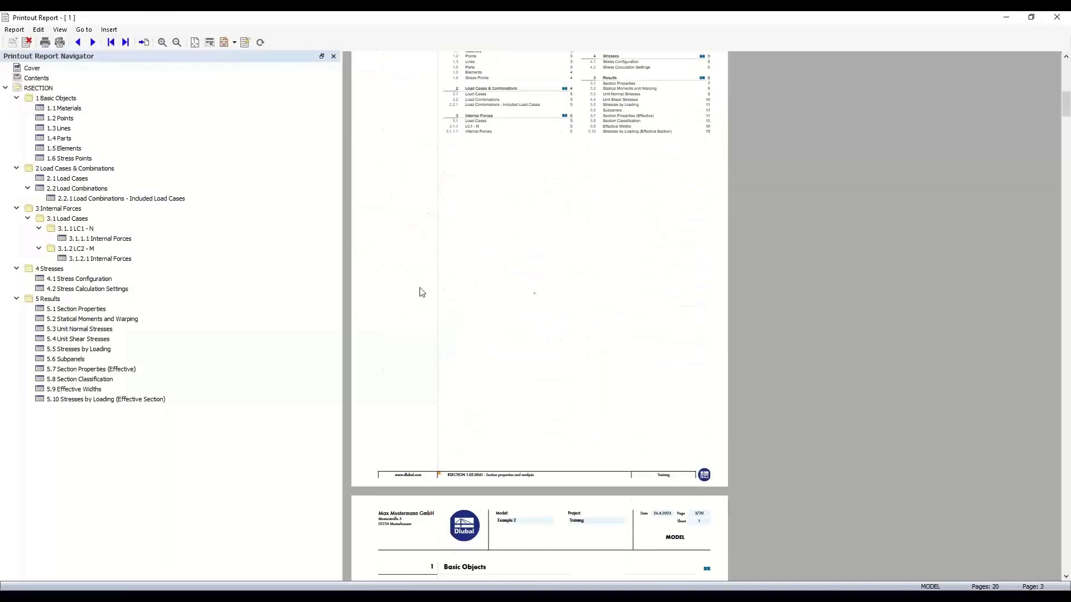
scroll(509, 339, "down", 3)
scroll(512, 341, "down", 2)
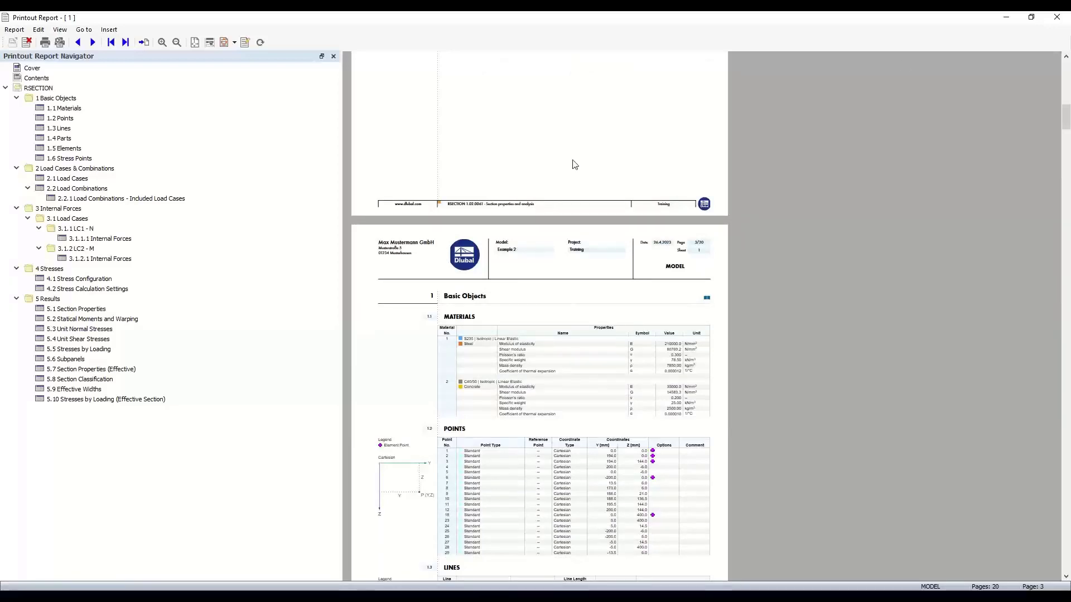
left_click(1006, 17)
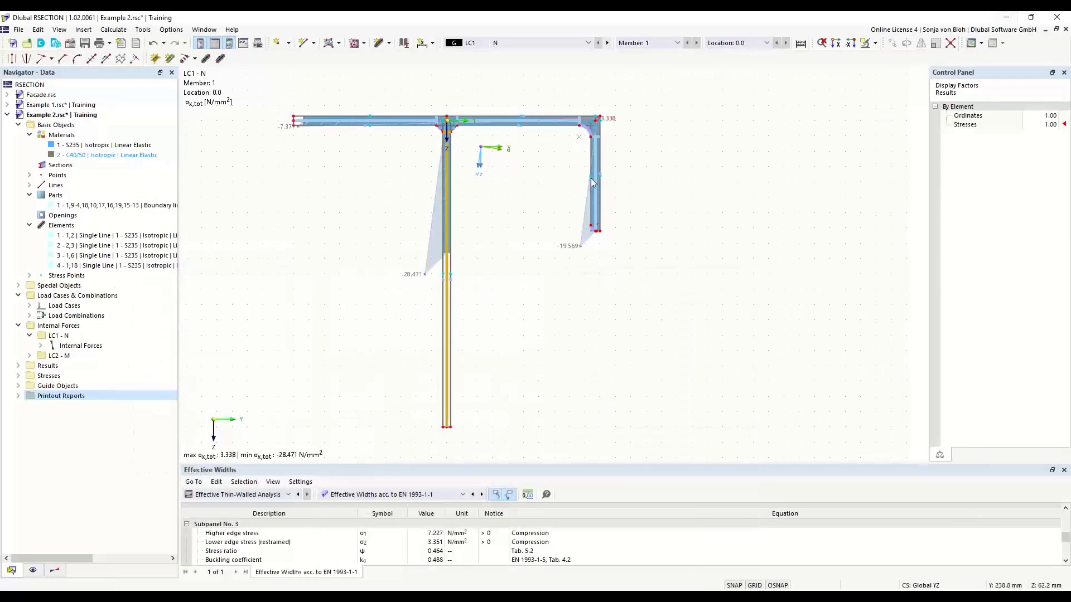
Deselect the vertical plate, show all values on the element stress diagrams and tilt the result diagrams into the work plane
left_click(110, 43)
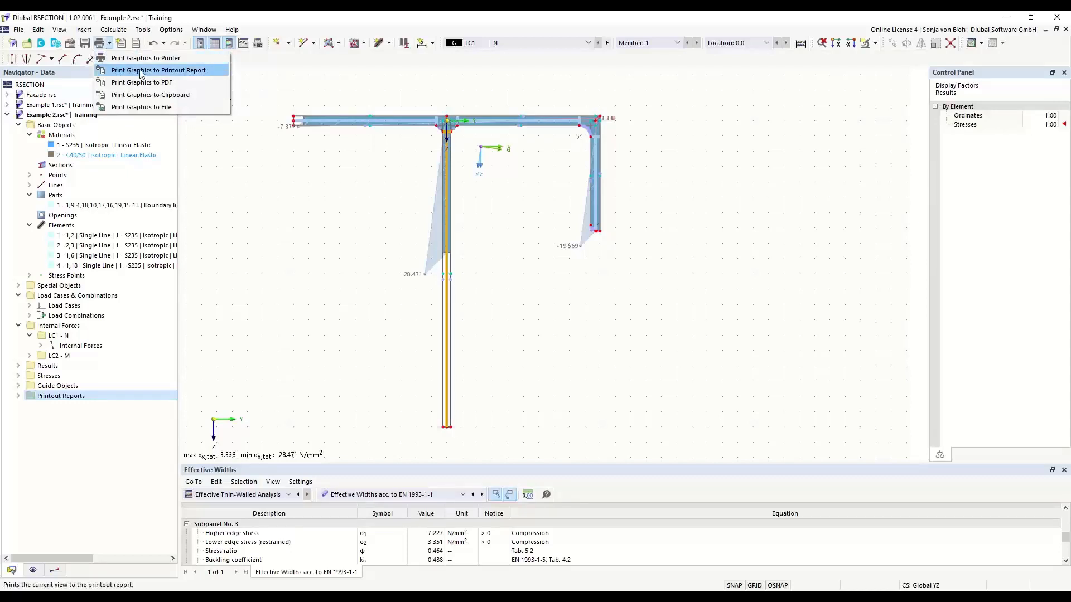
left_click(363, 220)
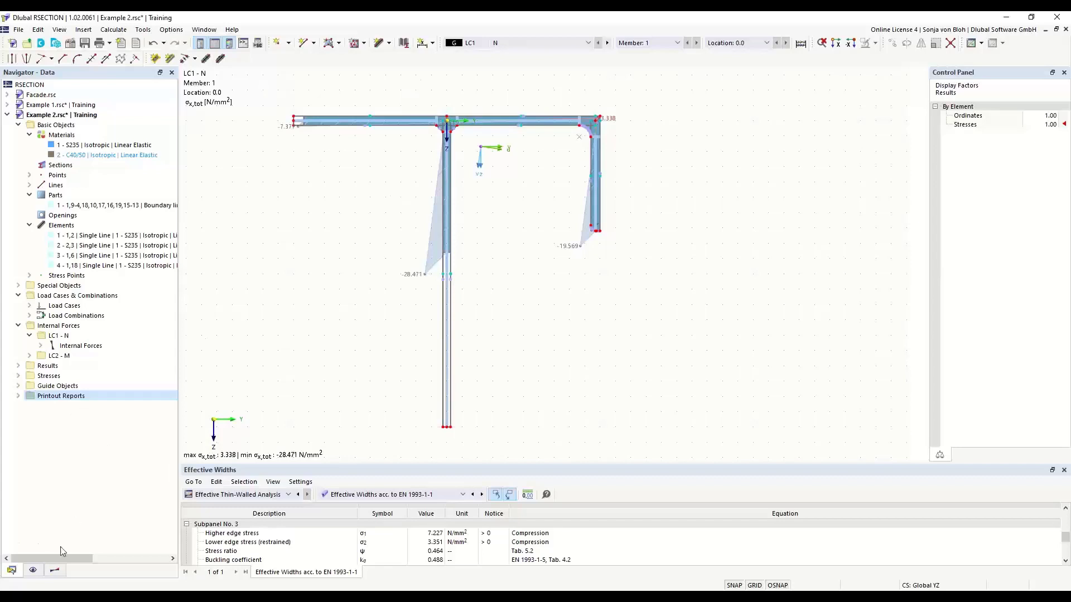
left_click(54, 571)
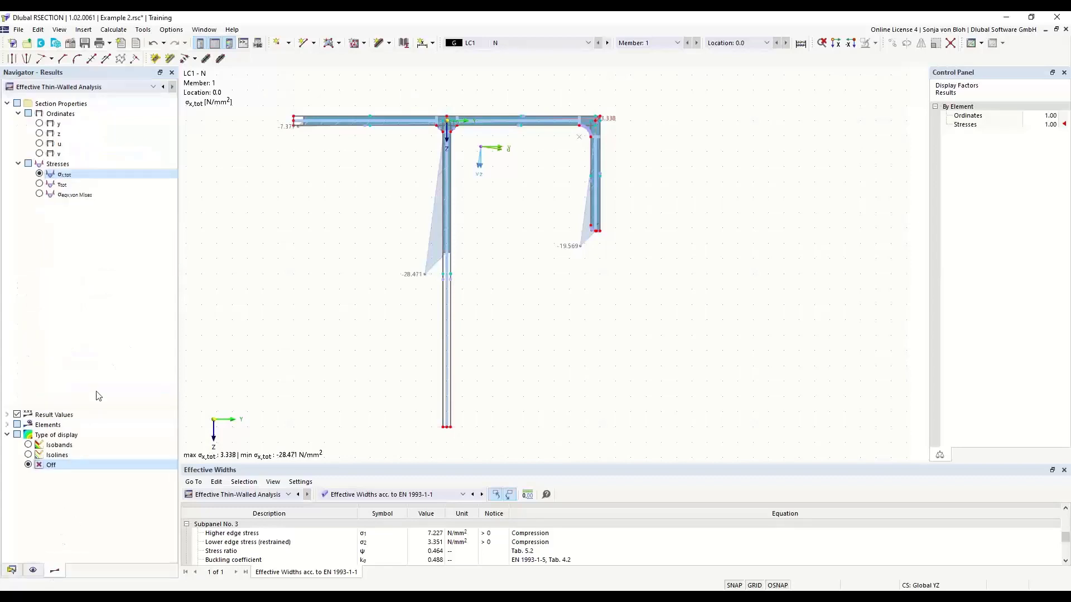
left_click(8, 425)
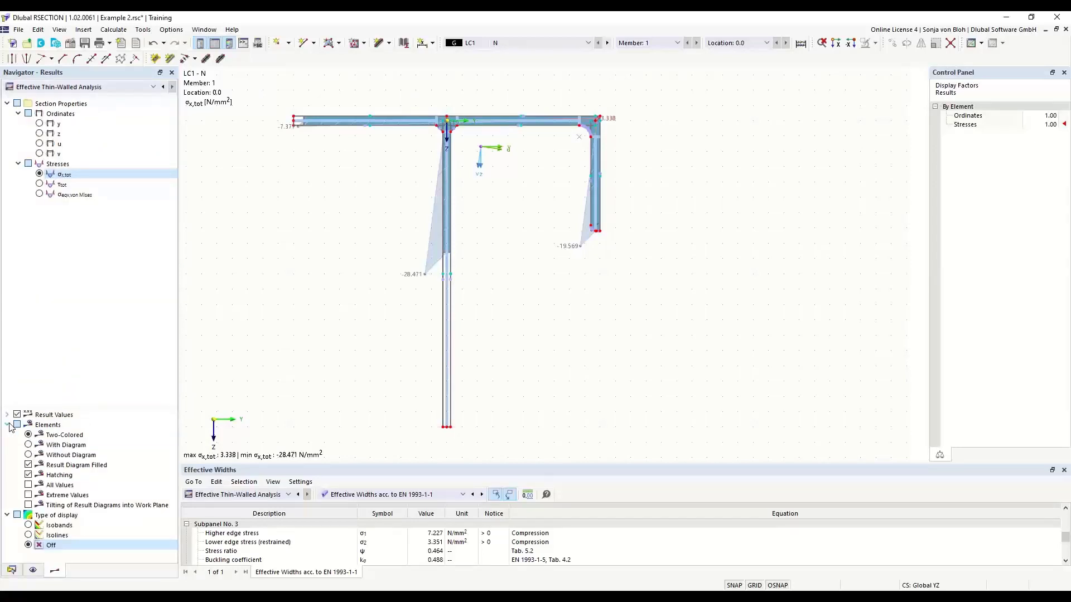
left_click(27, 484)
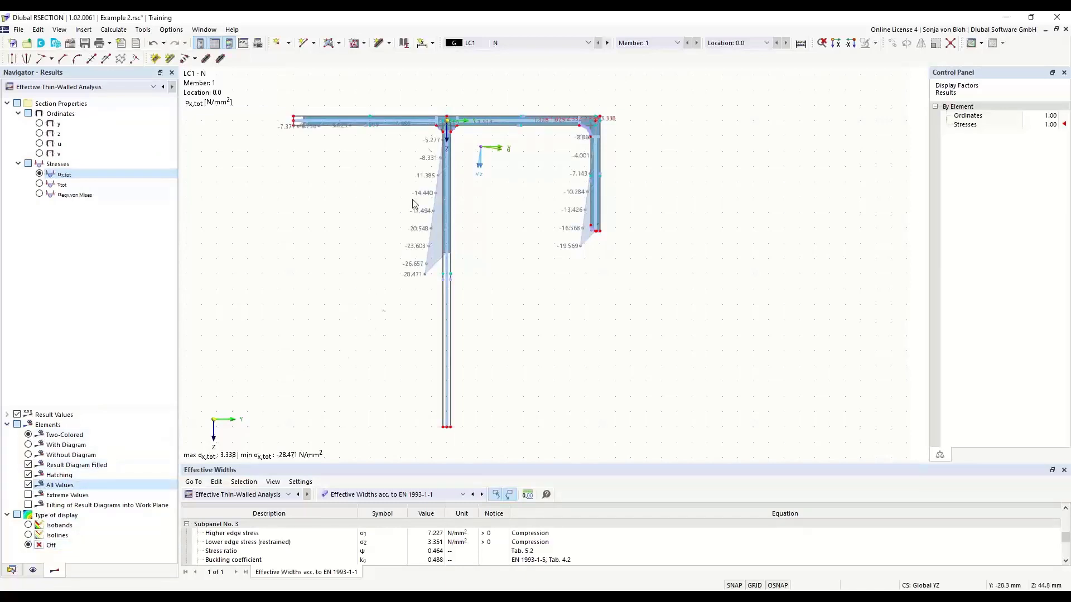
left_click(29, 505)
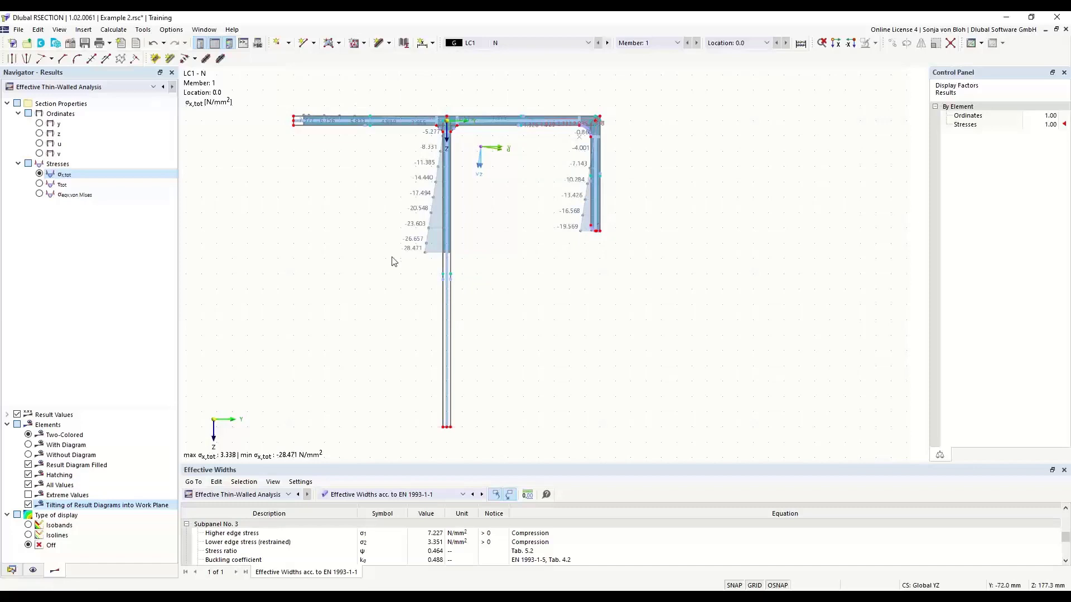
Send the LC1 σx,tot graphic to the printout report as a window-filling picture and display its page in the report
left_click(109, 44)
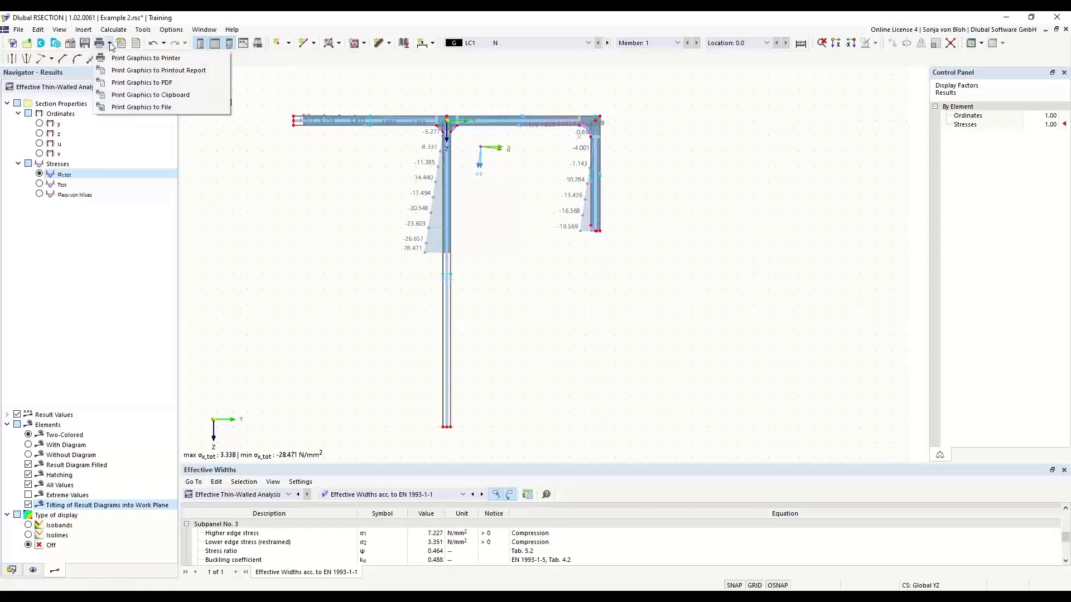
left_click(142, 71)
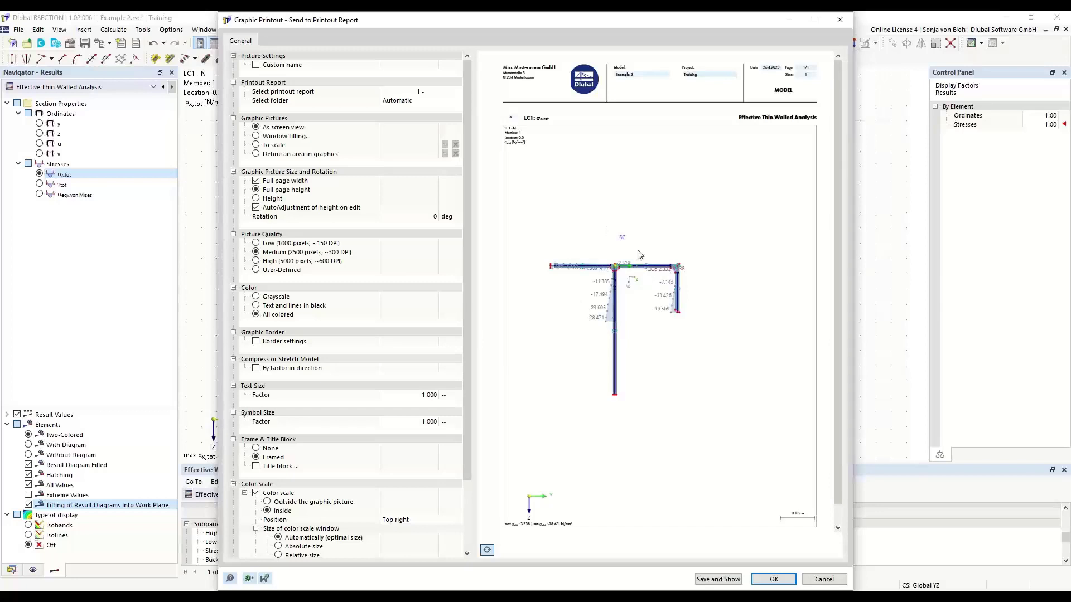
left_click(256, 138)
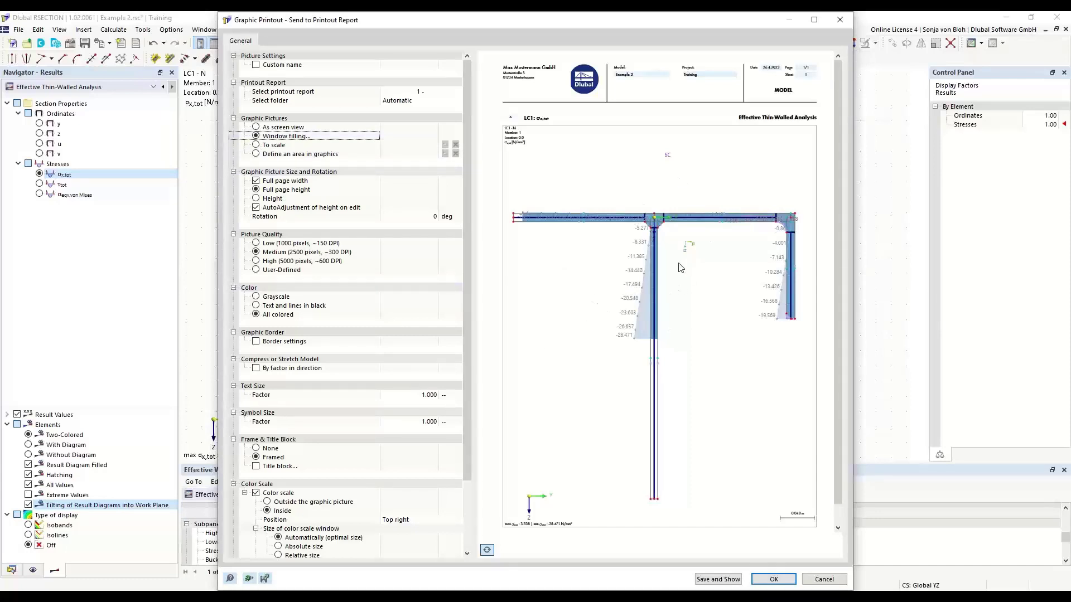
left_click(717, 579)
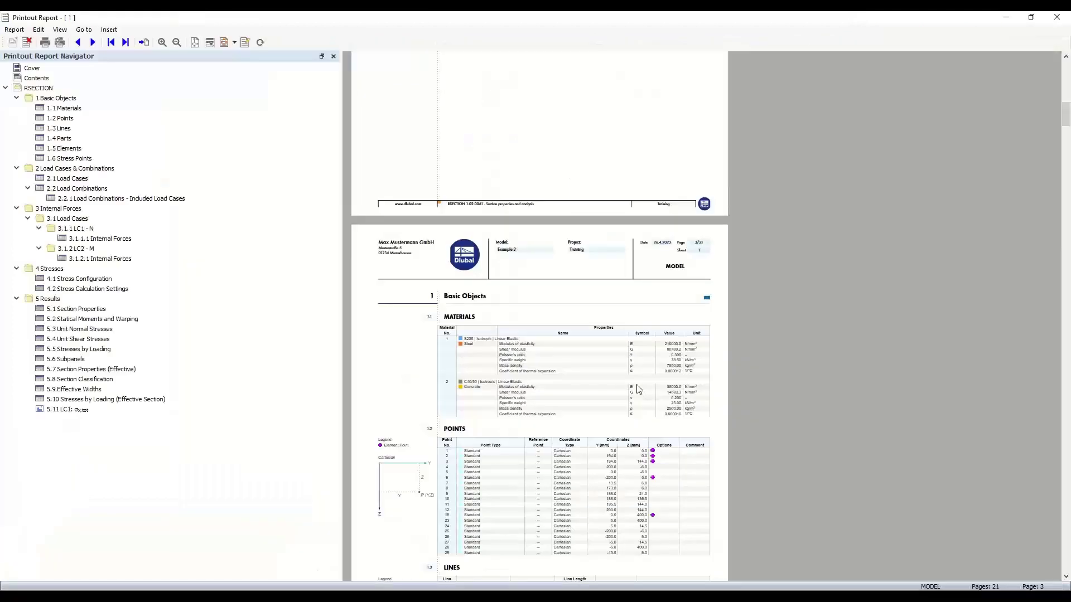
left_click(74, 411)
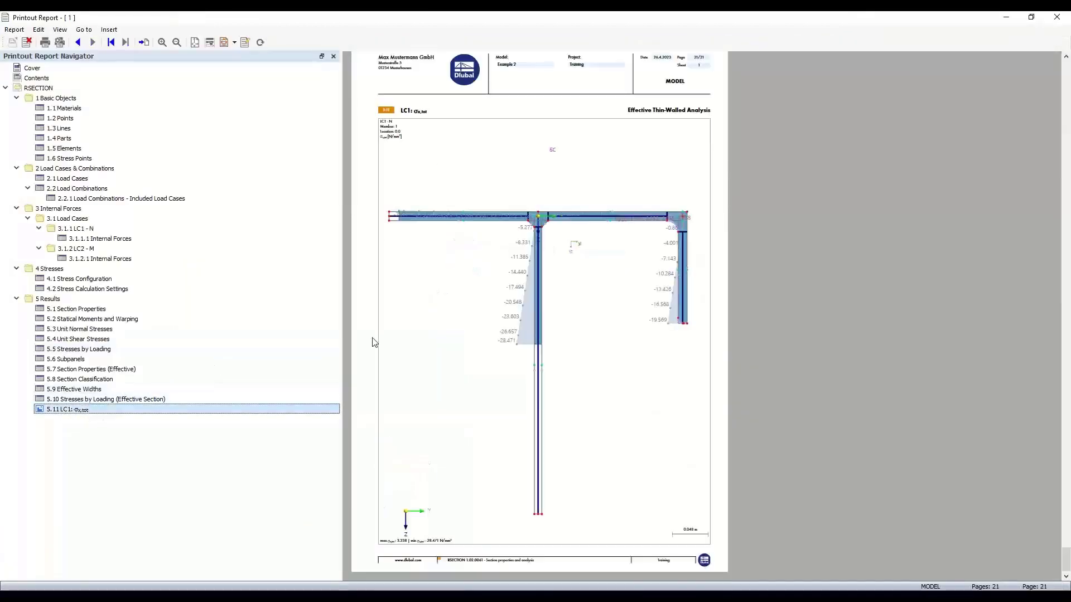
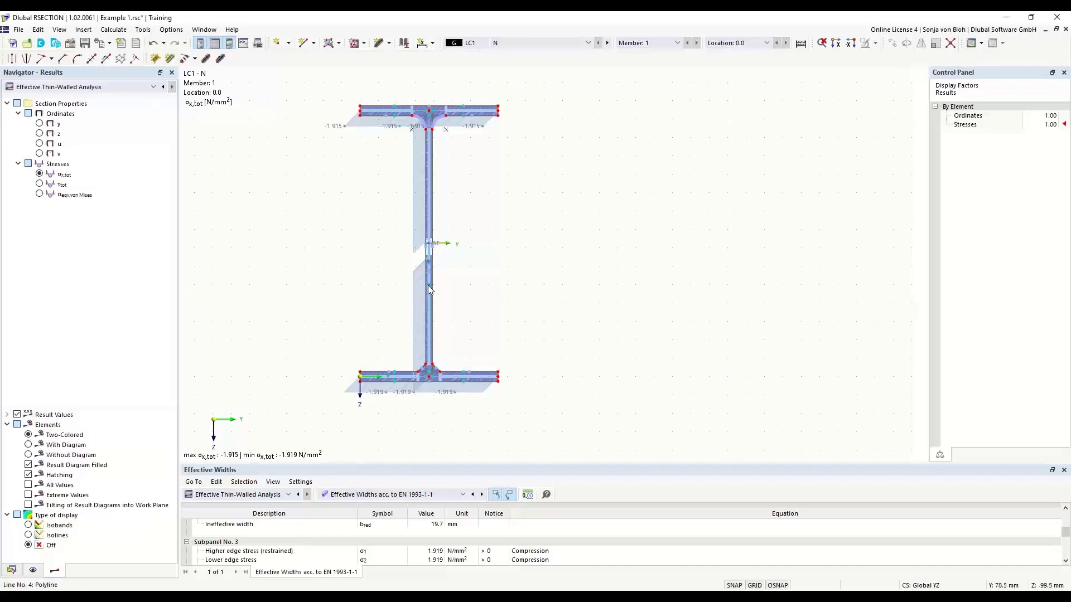
Examine the effective-section stresses by stress points for stress point 100 on the web in Example 1, temporarily enlarging the results table
mouse_move(429, 287)
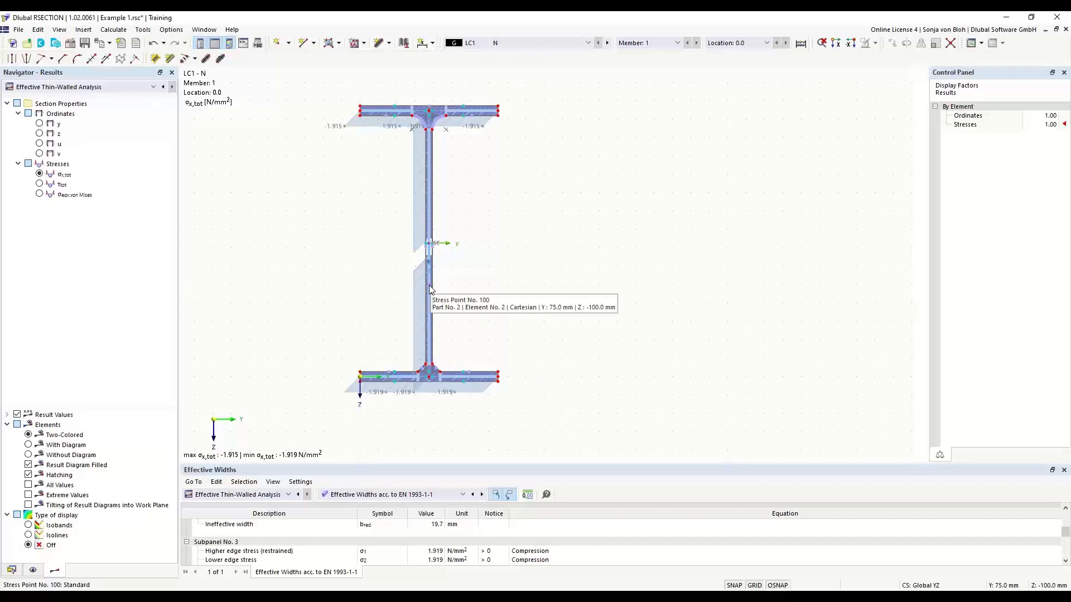
left_click(462, 495)
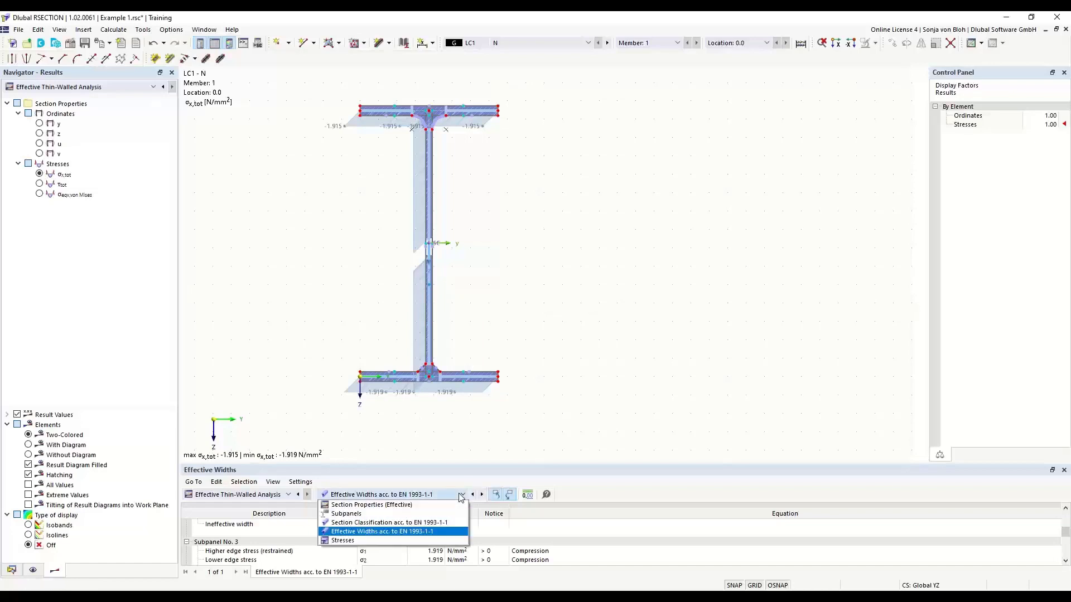
left_click(363, 541)
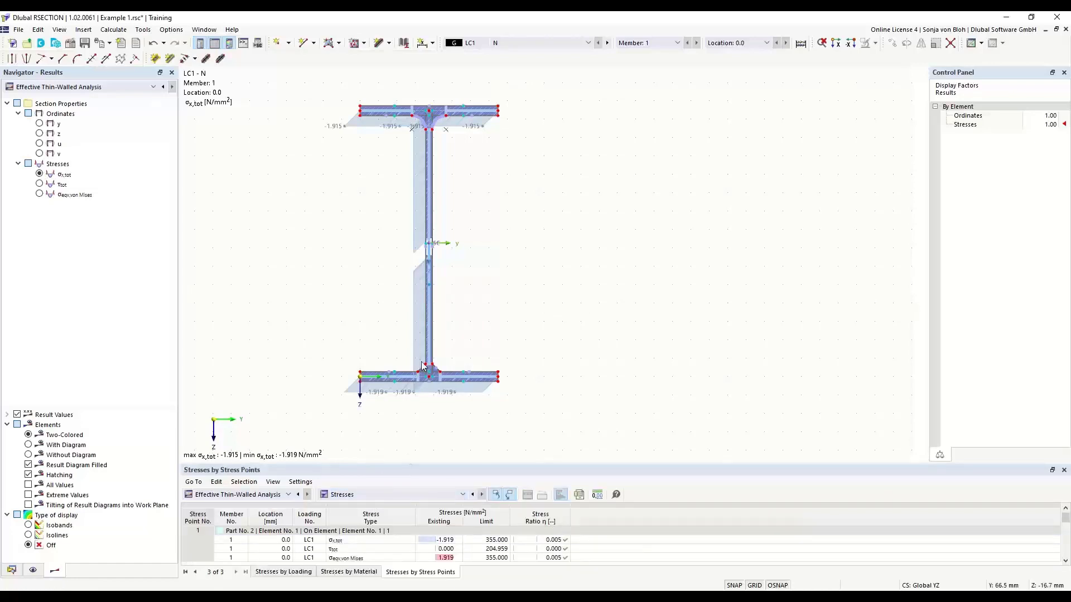
left_click(429, 286)
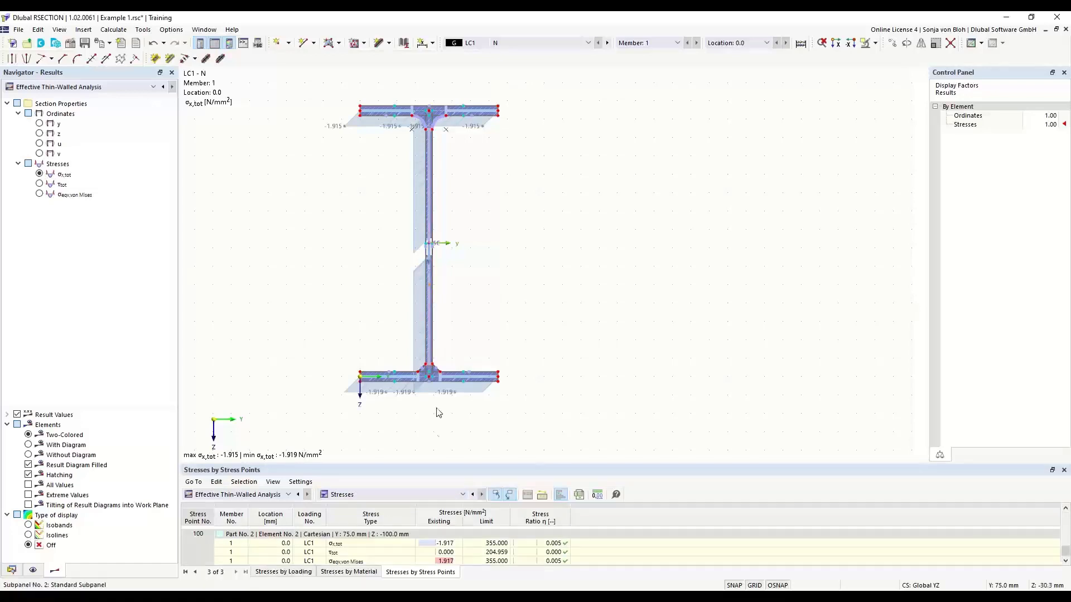
left_click_drag(427, 464, 438, 270)
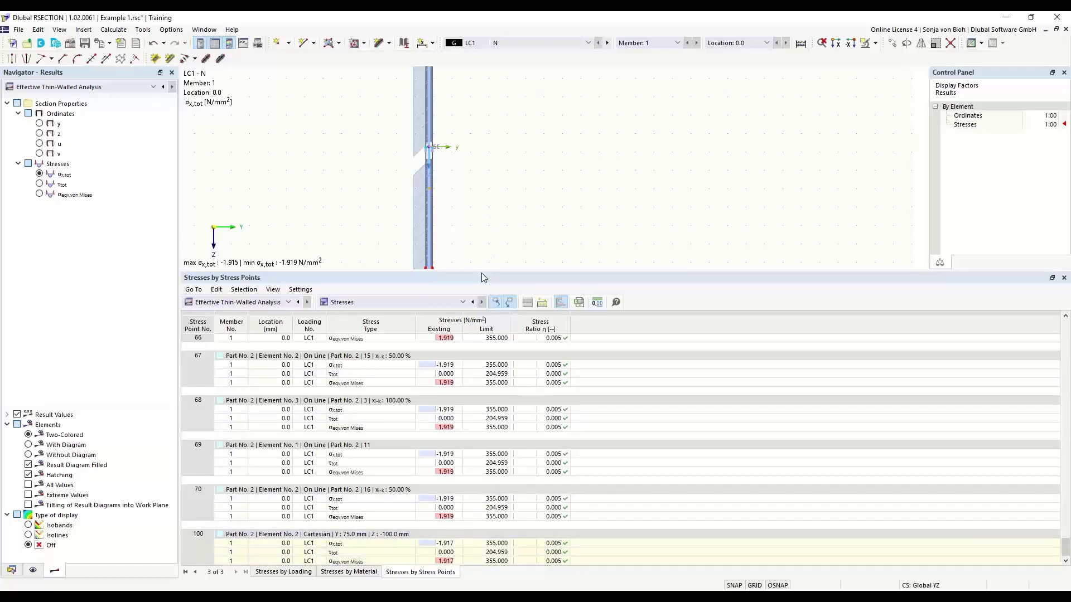
left_click_drag(481, 272, 535, 485)
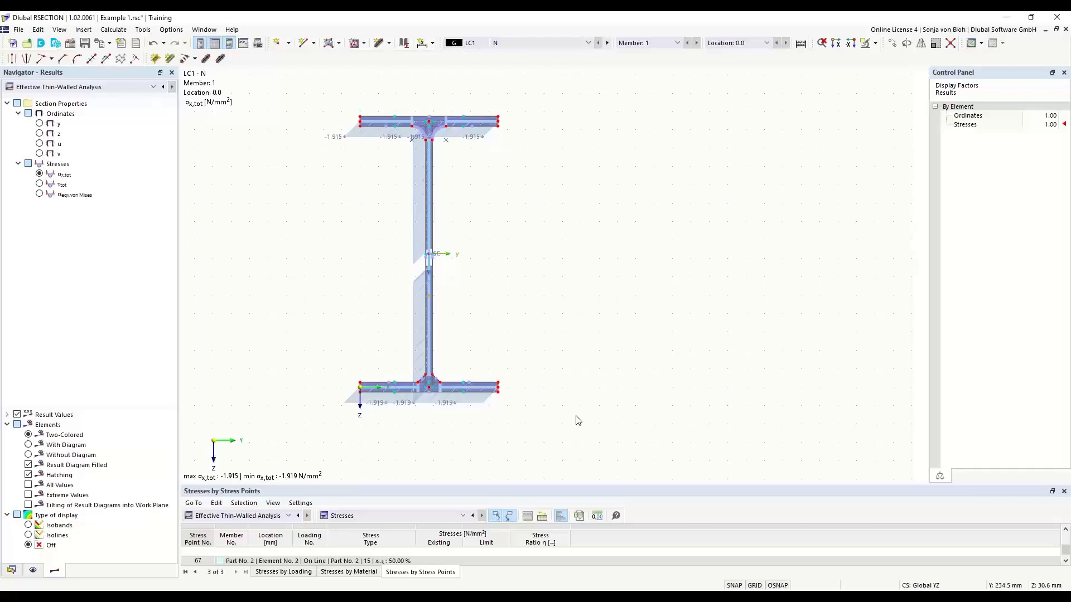
Open the DXF file Aluprofil.dxf from the RSECTION Studenten folder for import
left_click(18, 29)
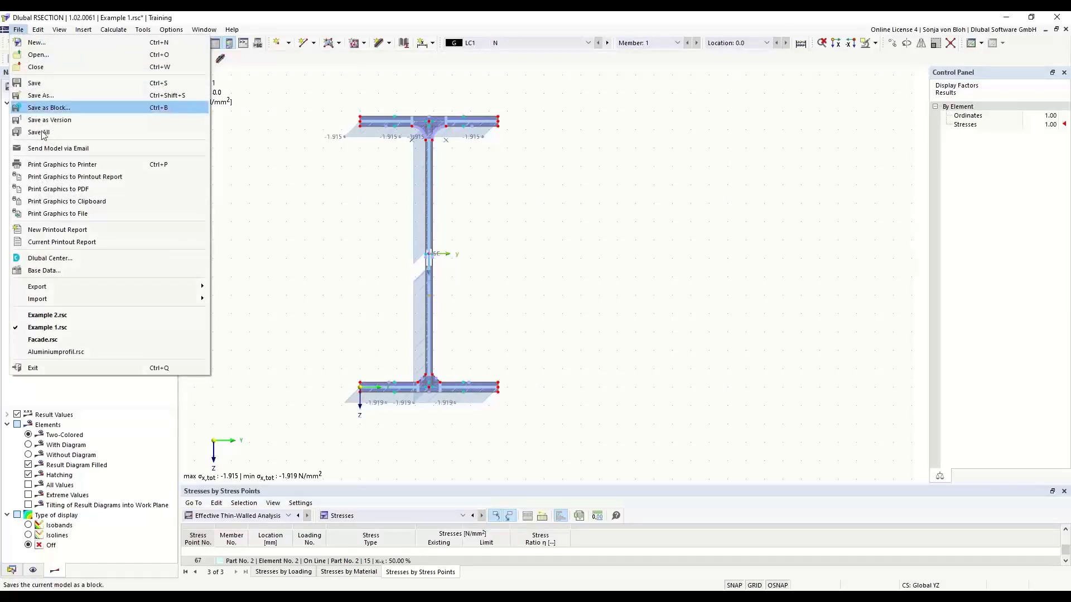
mouse_move(72, 297)
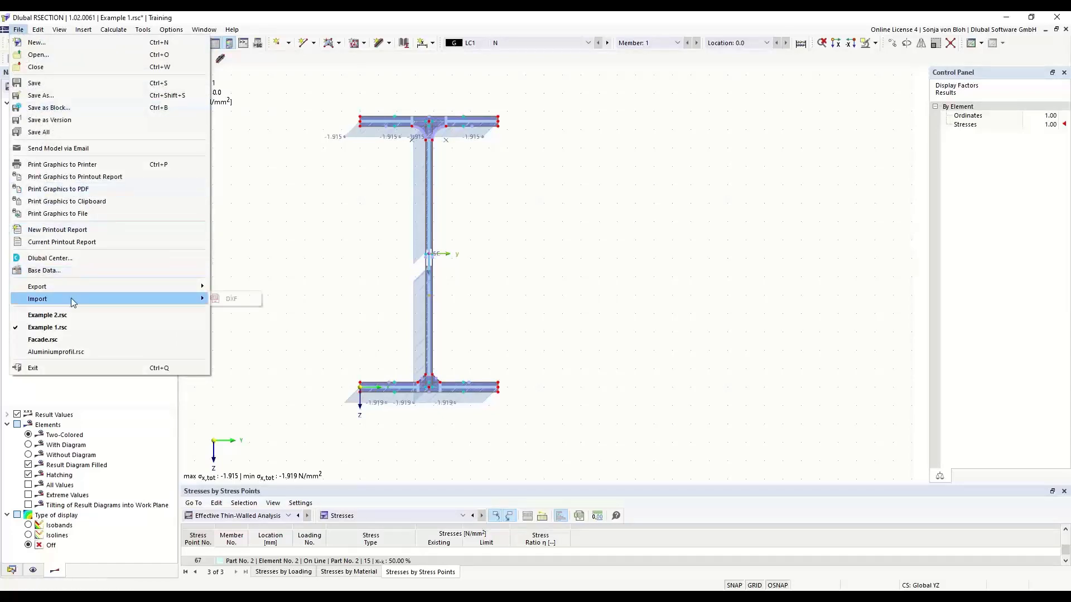
left_click(218, 298)
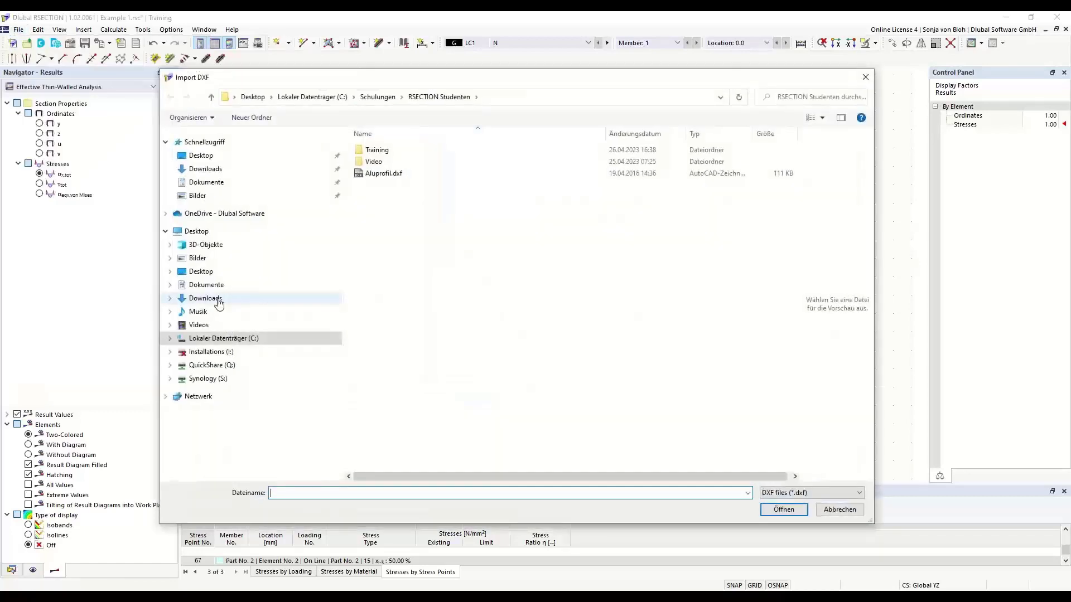
left_click(397, 174)
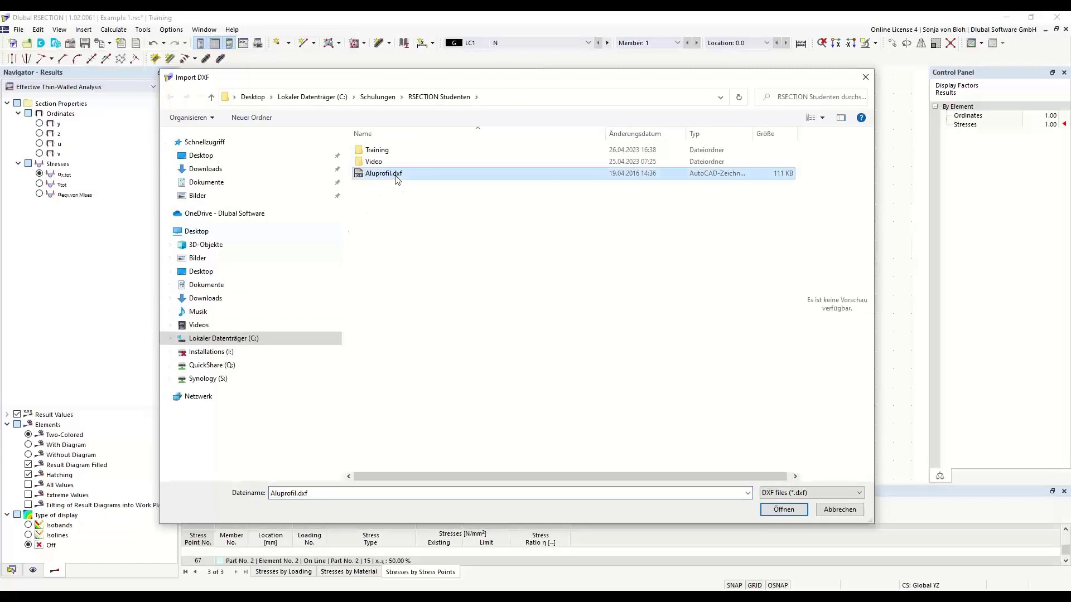
left_click(783, 509)
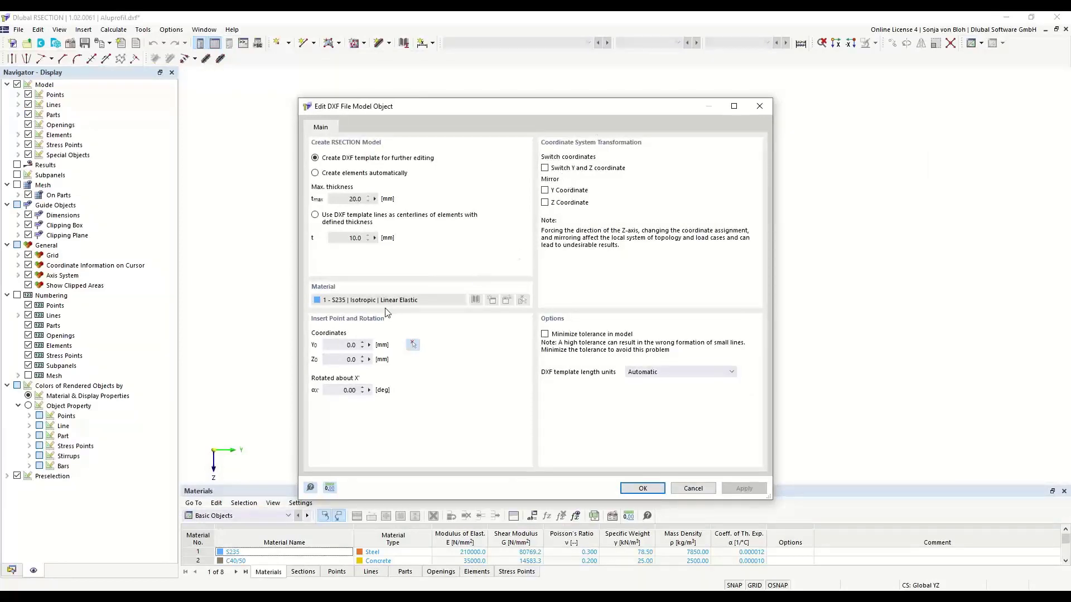
Try the automatic element creation and defined-thickness centerline options for the DXF import, checking its insertion point, rotation and thickness settings
left_click(360, 346)
left_click(337, 359)
left_click(341, 389)
left_click(315, 174)
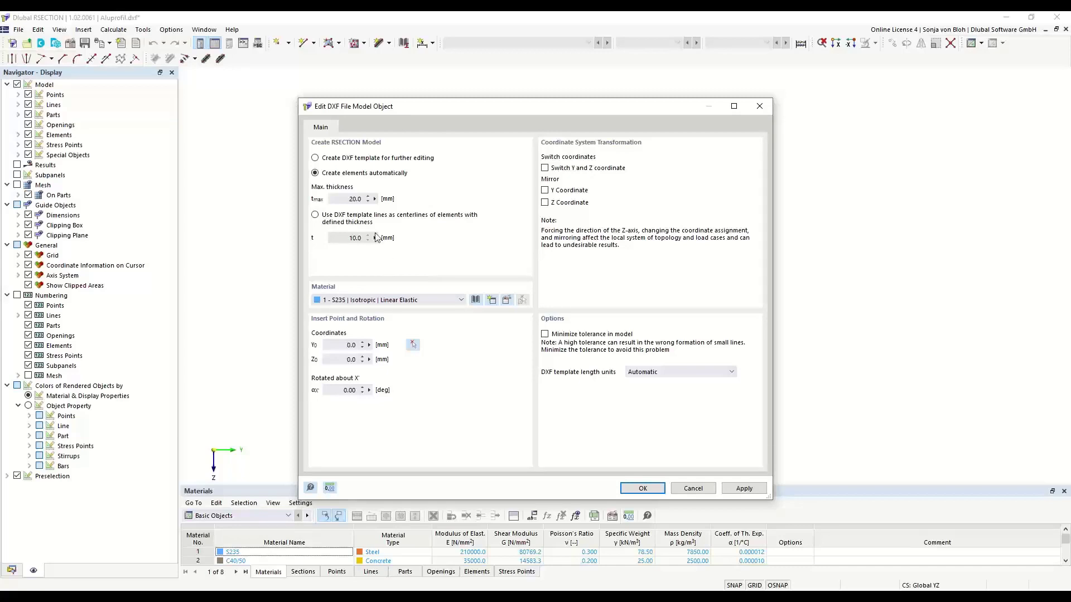
left_click(362, 199)
left_click(315, 215)
double_click(356, 238)
Import the DXF profile as a template for further editing and close the import log
left_click(315, 158)
left_click(640, 488)
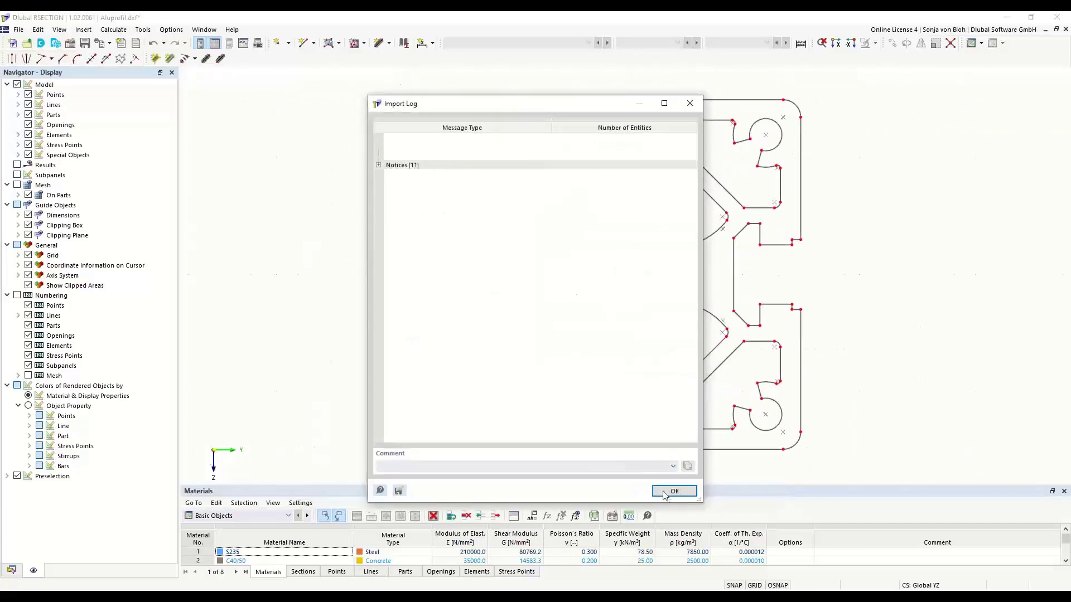
left_click(673, 491)
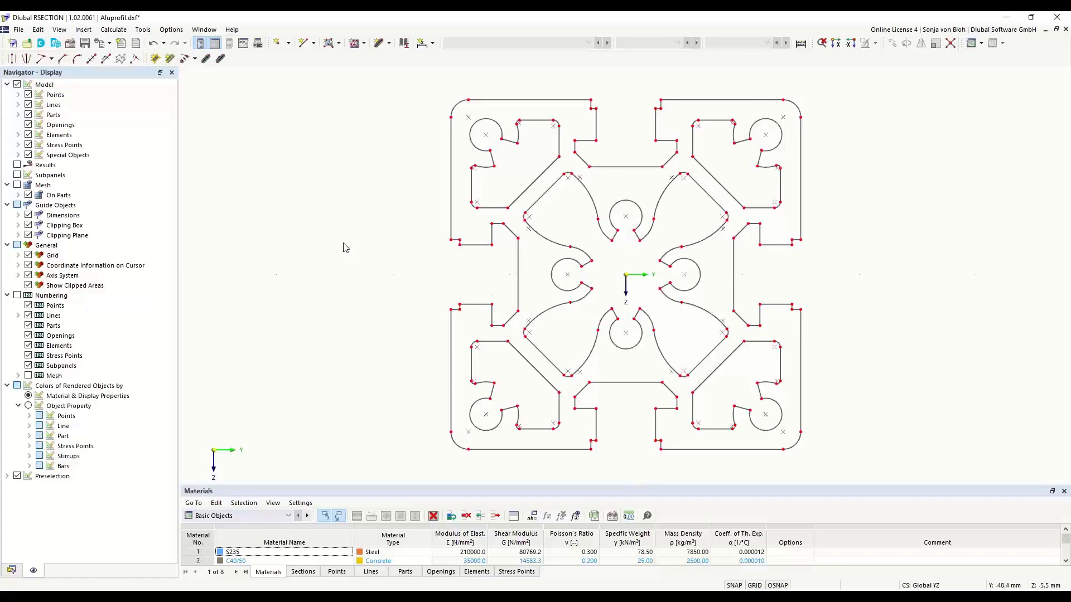
Open material 1 (S235) of the Aluprofil model for editing and filter the material library to aluminum
left_click(11, 570)
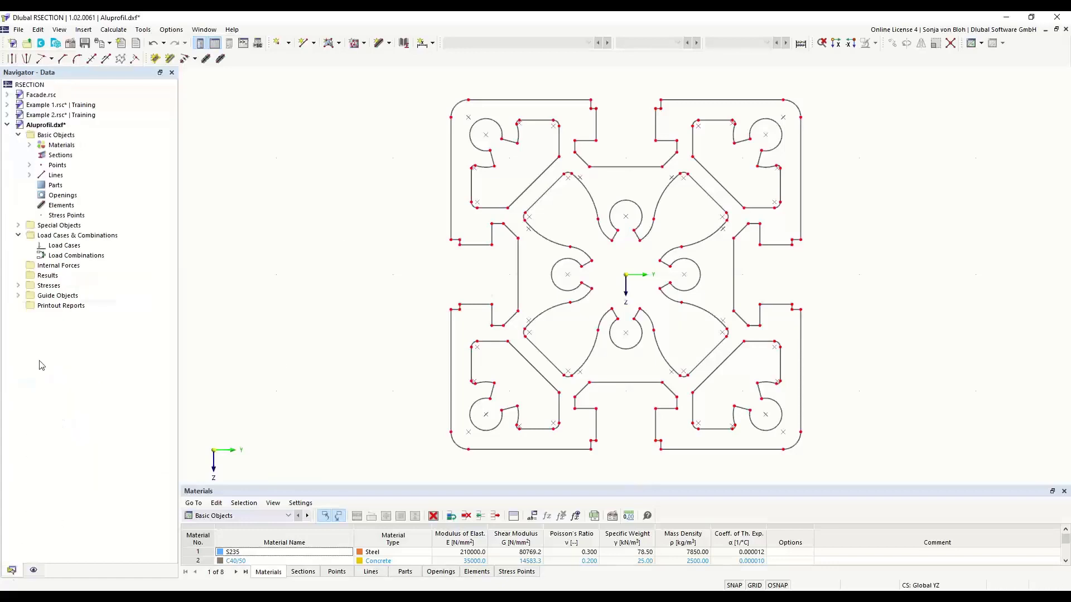
left_click(29, 145)
double_click(82, 156)
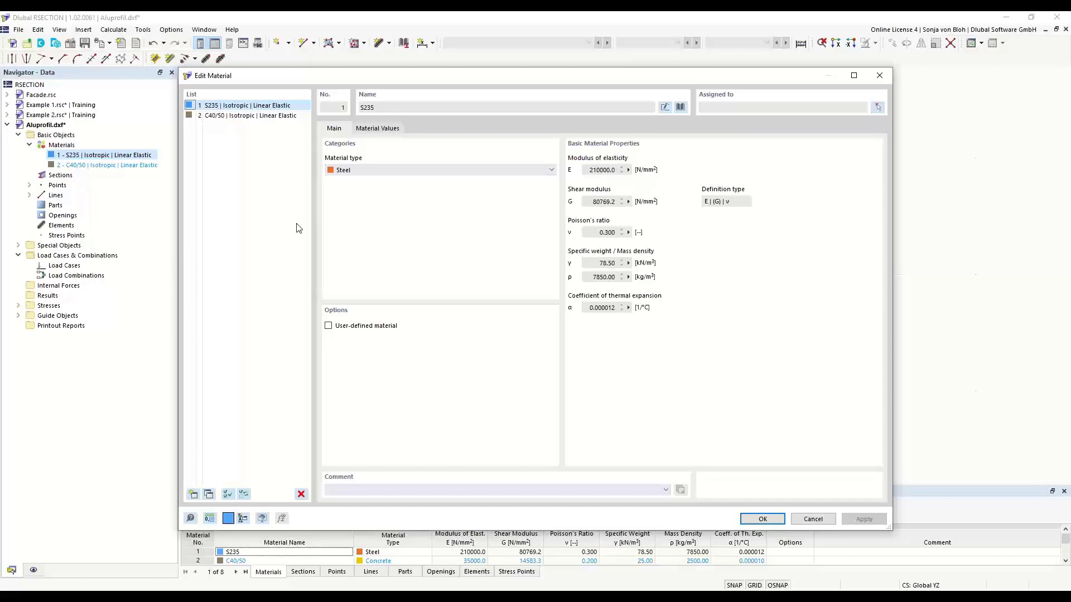
left_click(681, 107)
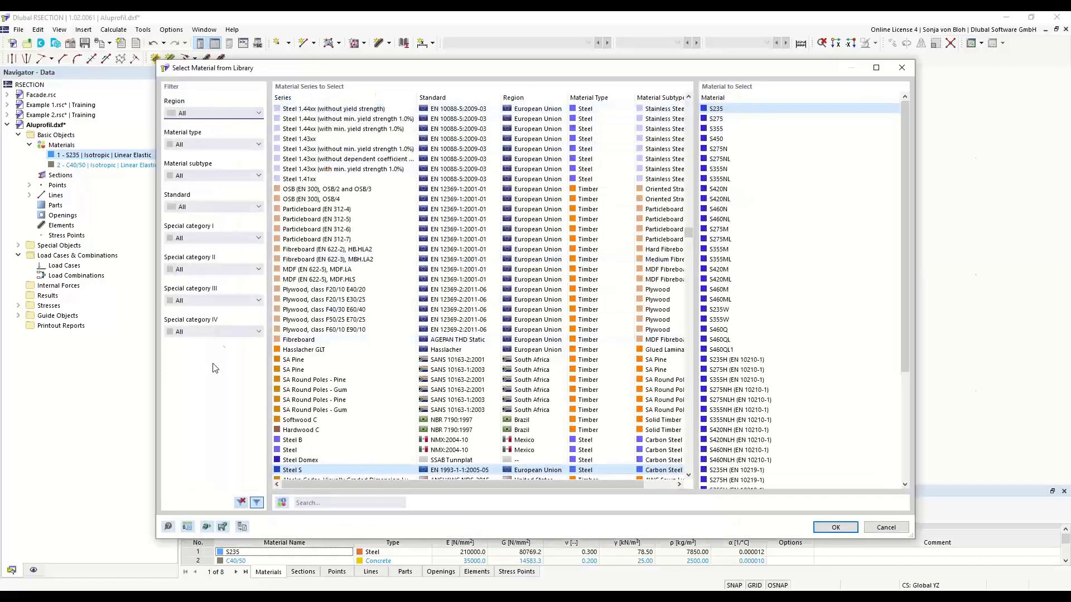
left_click(259, 144)
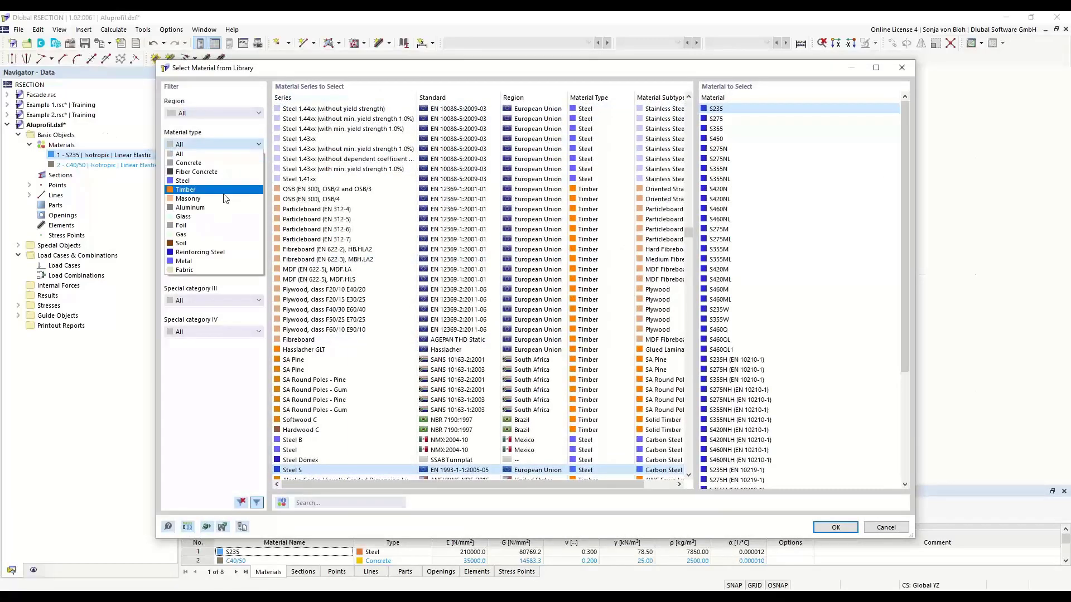
left_click(190, 207)
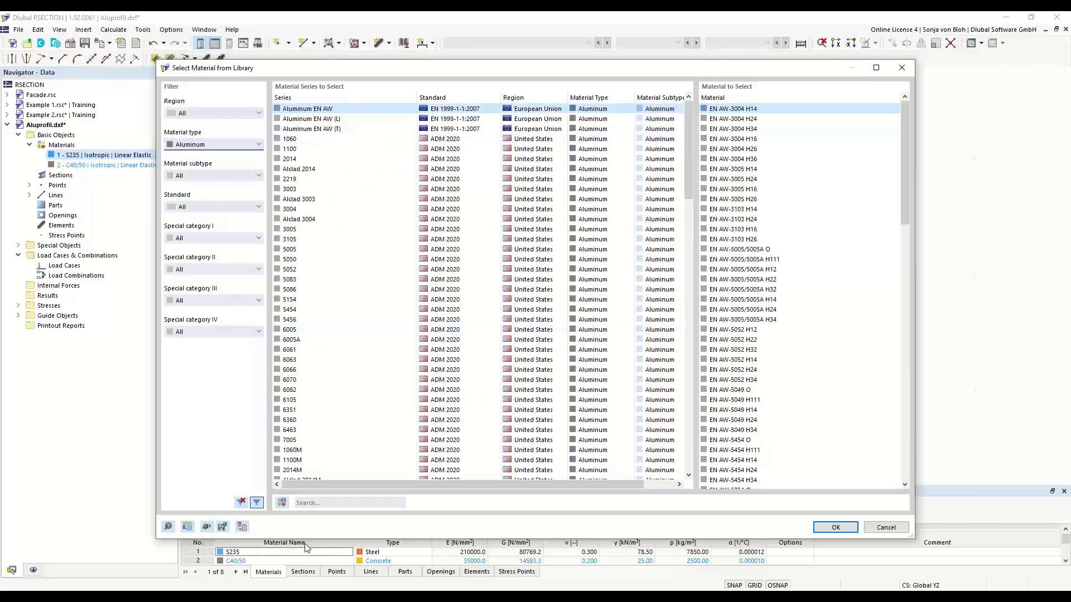
Search the material library for EN 6060 and assign EN AW-6060 (EP) T66 as material 1
left_click(313, 502)
type("EN ")
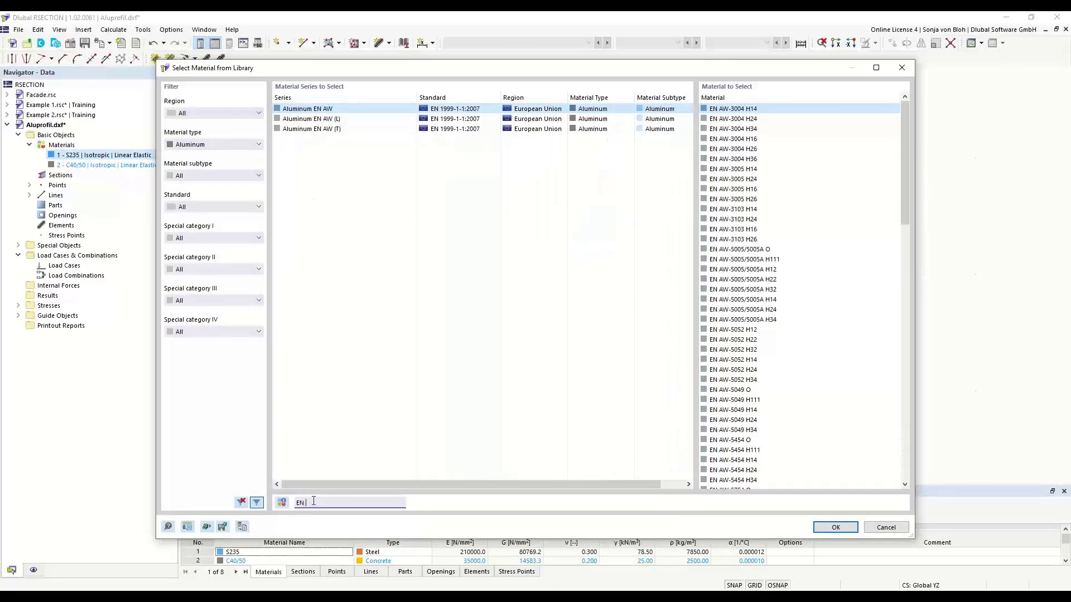
type("60")
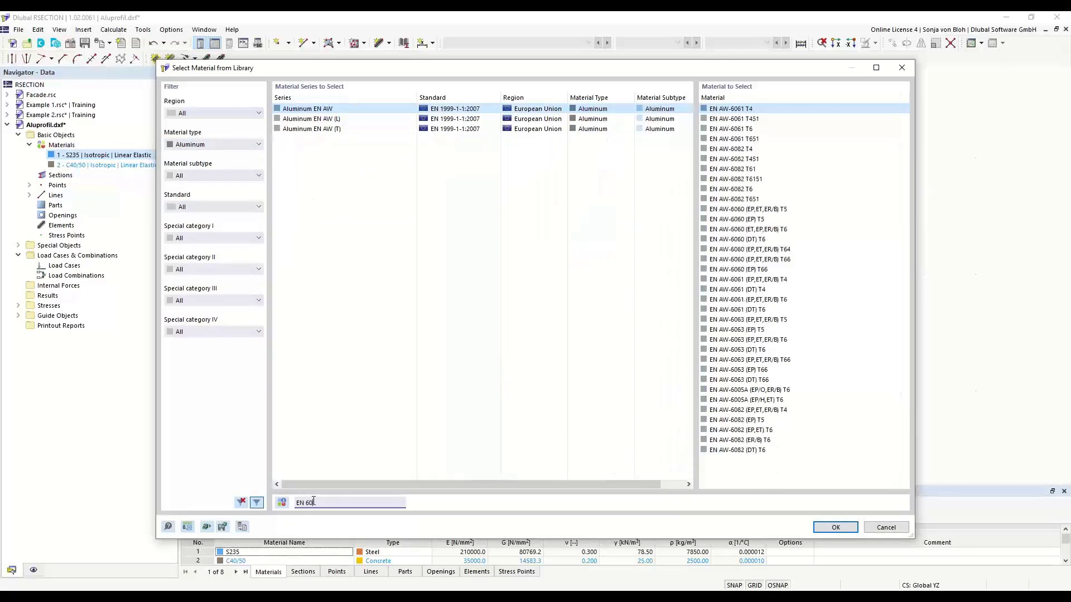
type("60")
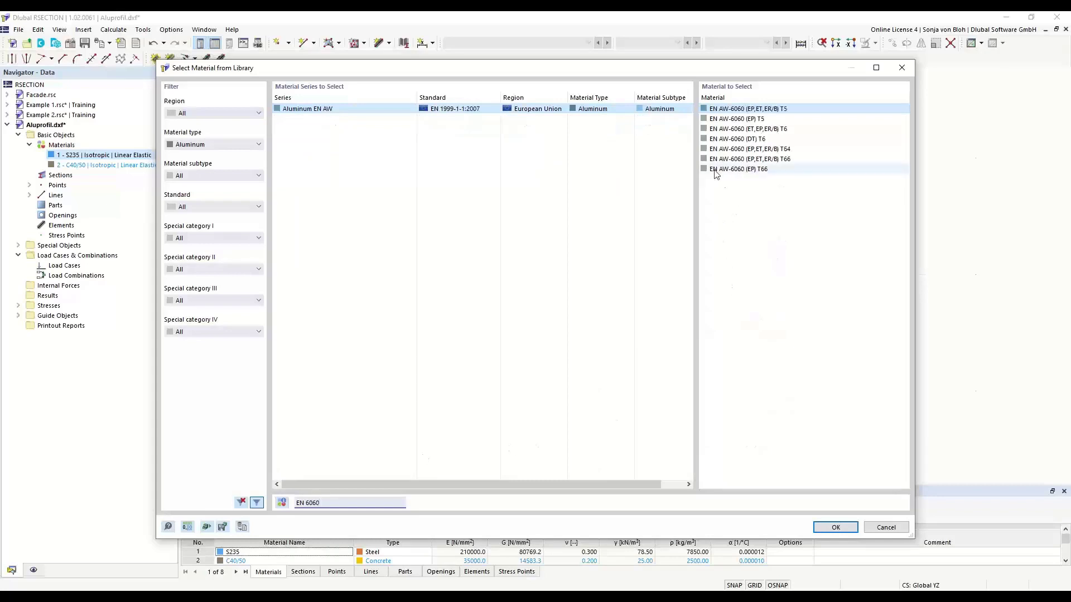
left_click(731, 170)
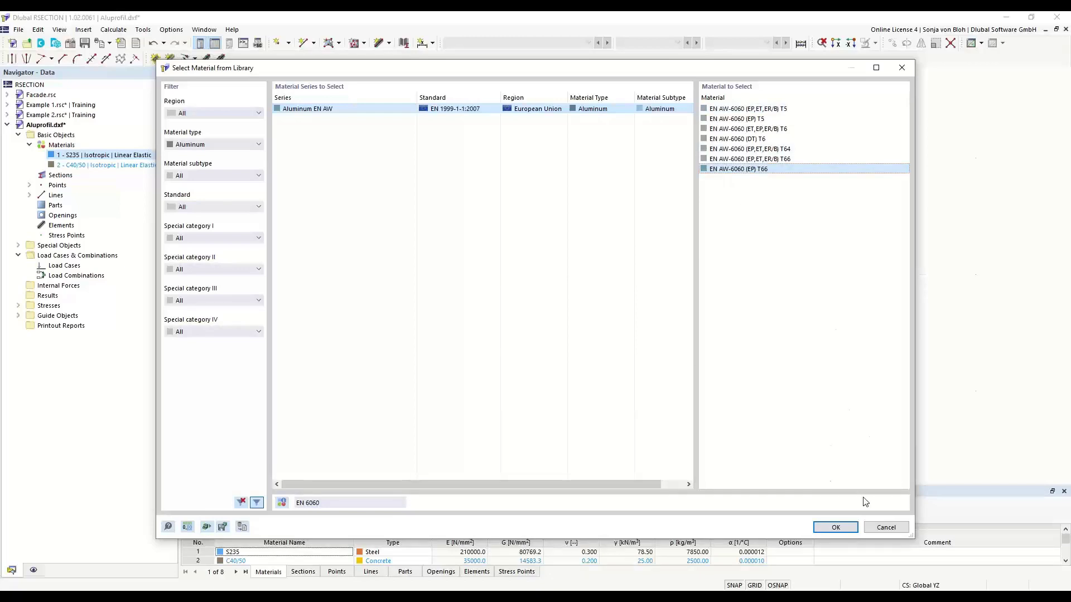
left_click(836, 528)
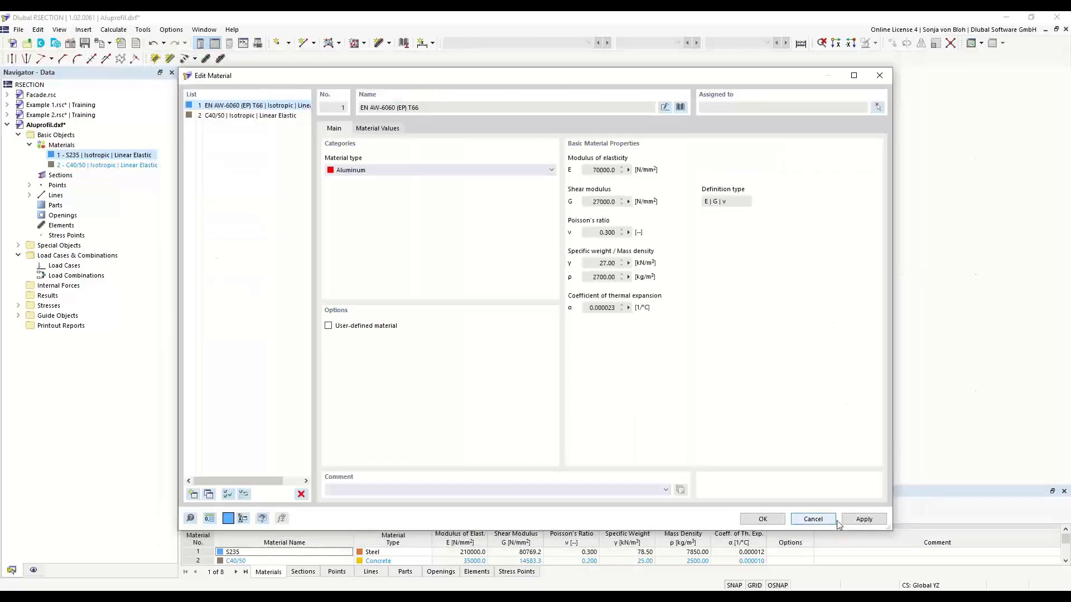
left_click(764, 519)
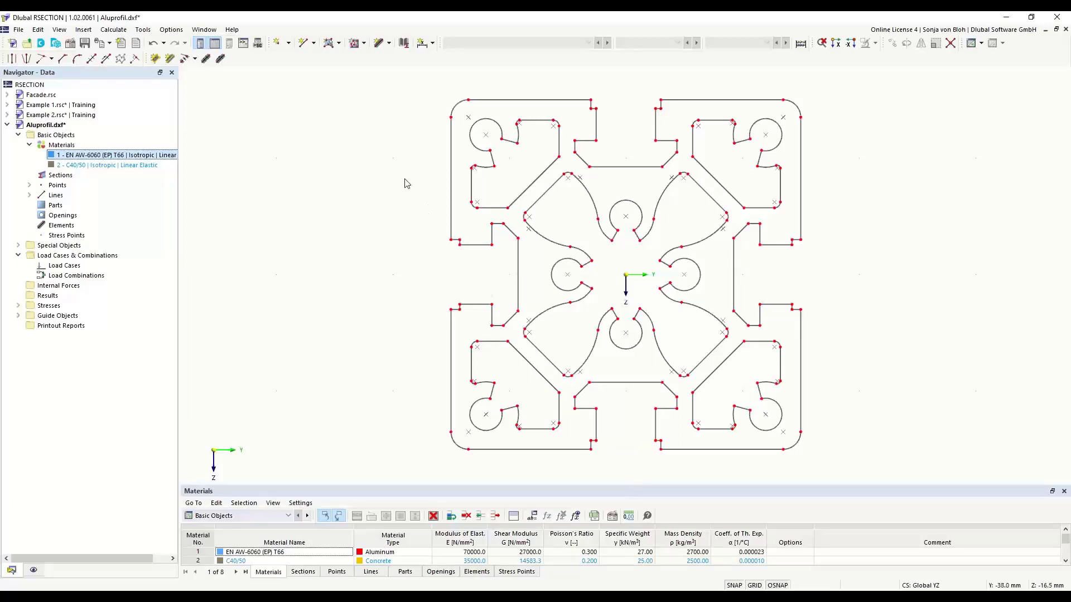
Check the analysis method in the base data of the Aluprofil model, keeping Finite Element Analysis
right_click(63, 137)
left_click(94, 144)
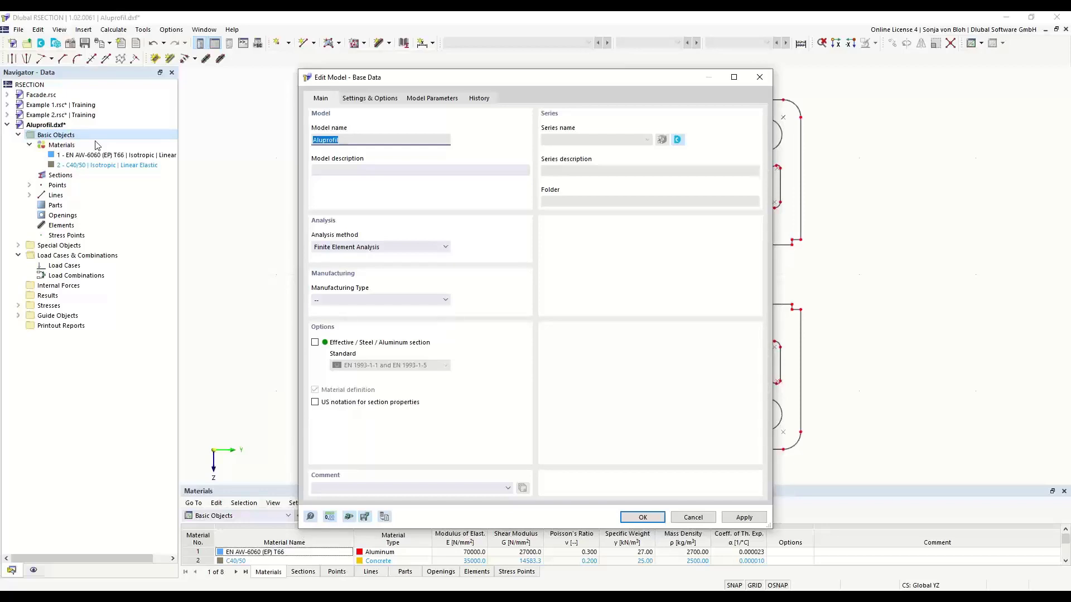
left_click(444, 248)
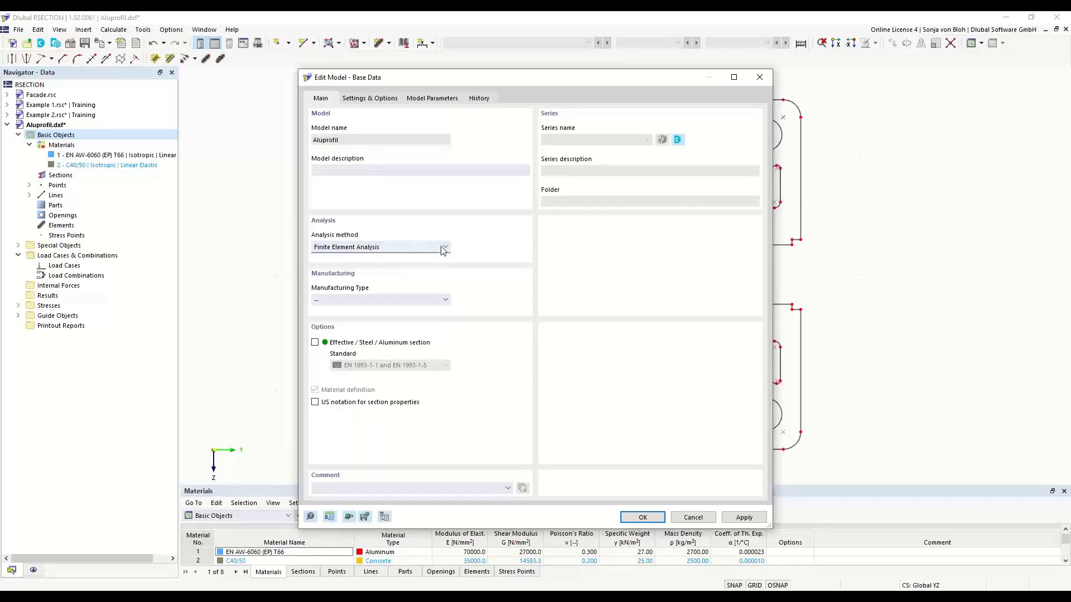
left_click(444, 249)
left_click(641, 517)
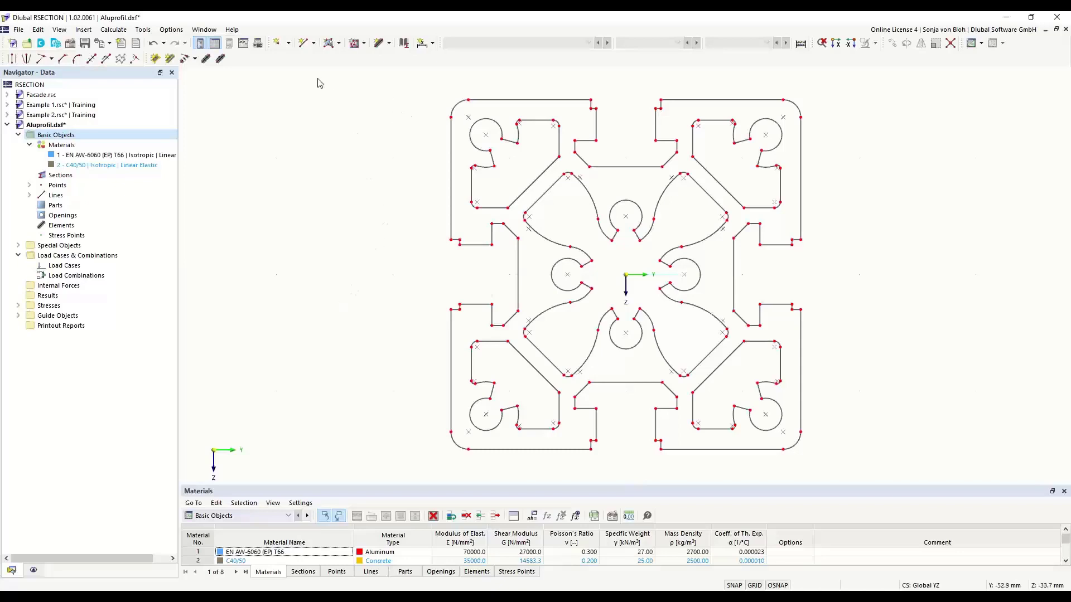
Create a part in EN AW-6060 (EP) T66 by selecting the outer contour of the imported profile as its boundary
left_click(339, 44)
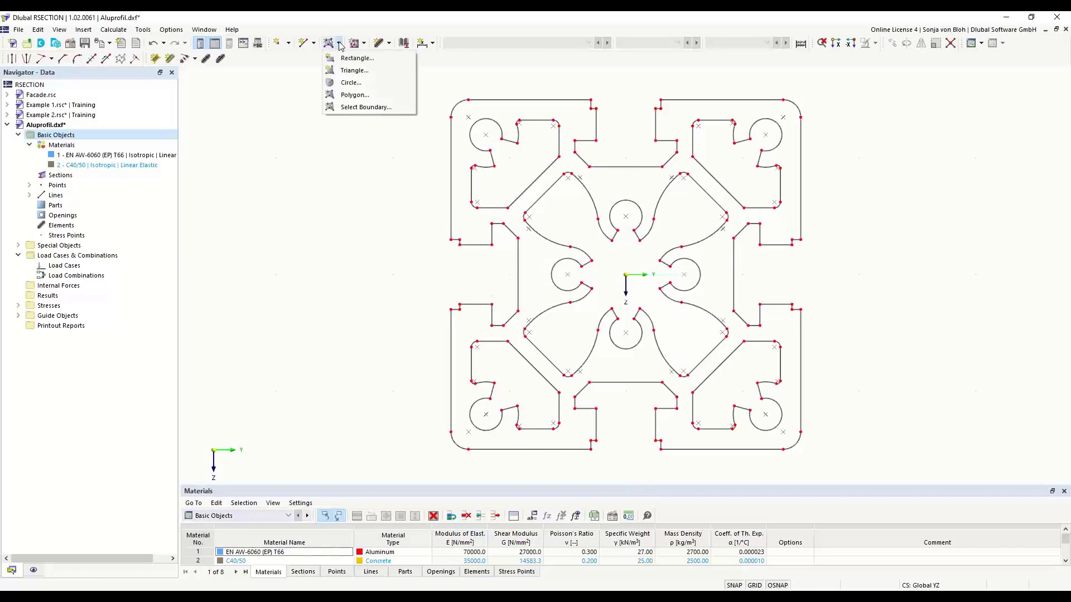
left_click(355, 107)
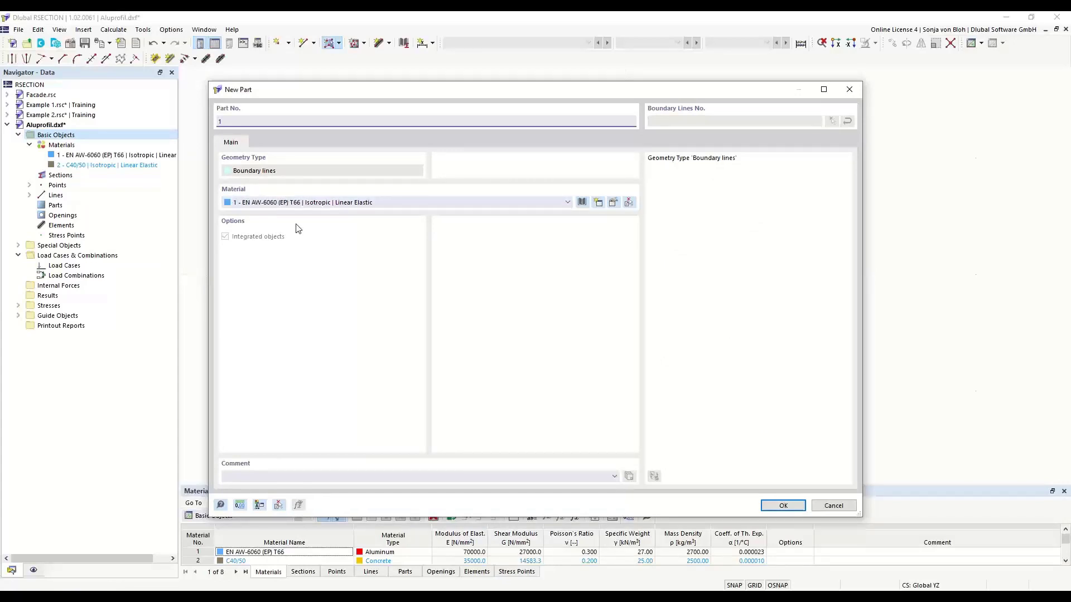
left_click(772, 505)
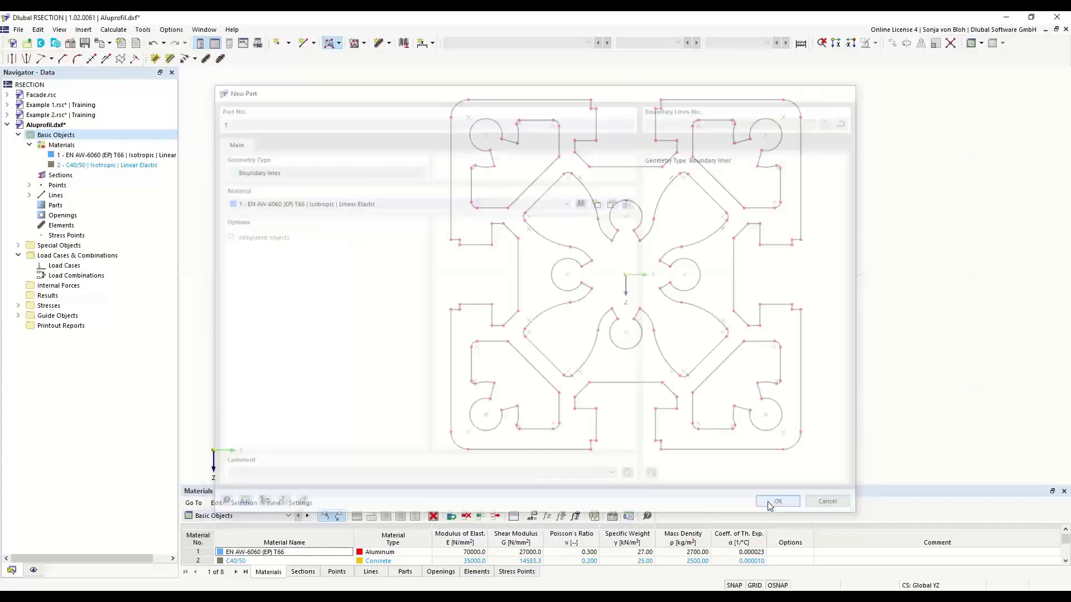
left_click(524, 100)
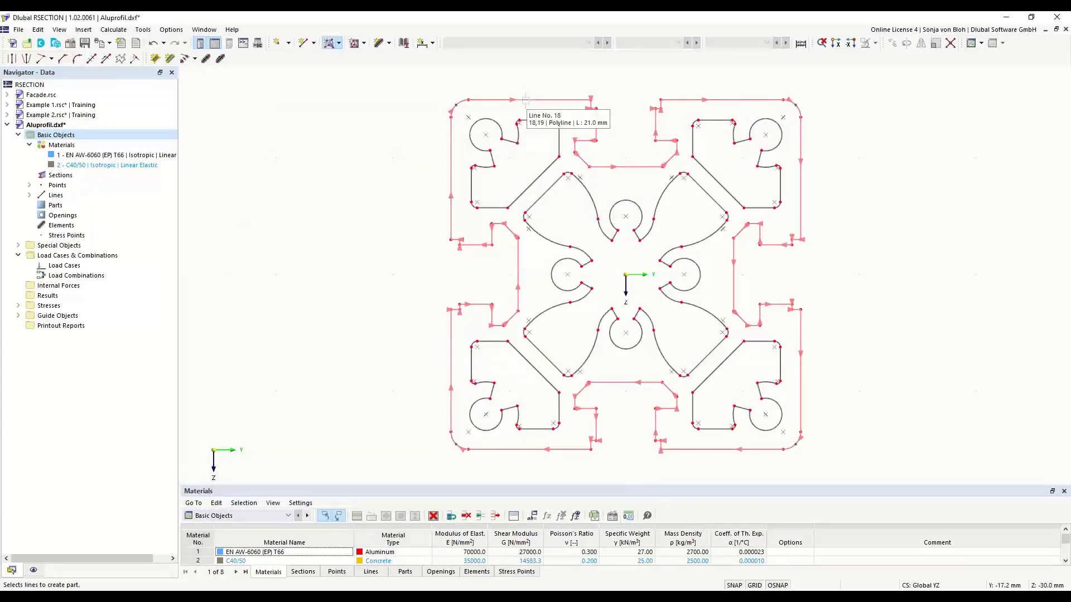
left_click(524, 100)
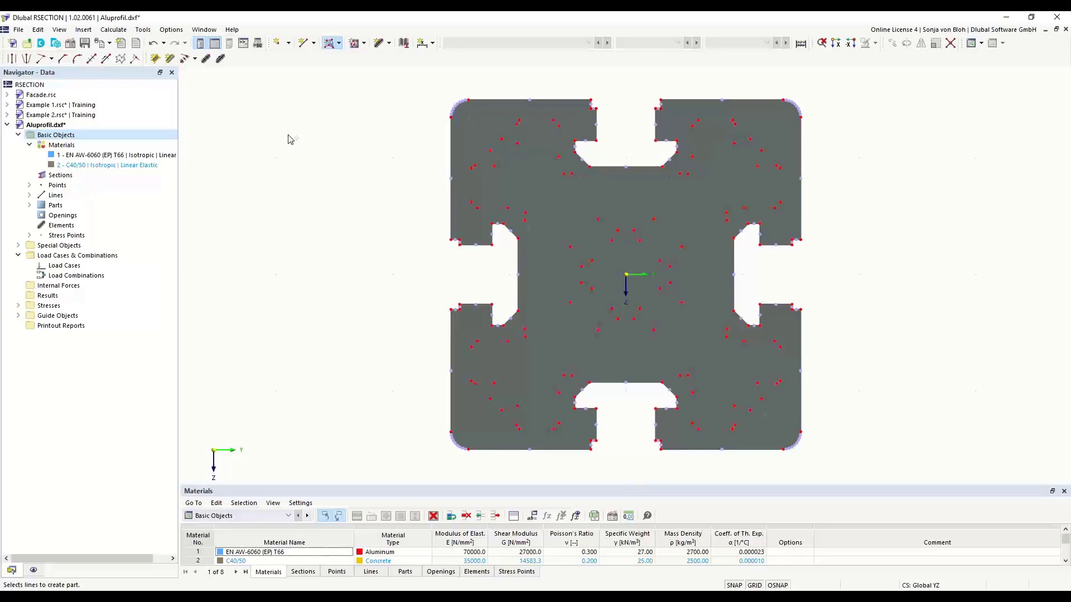
Cut openings into the part by selecting the boundary lines of the upper-left corner chamber and the central chamber
left_click(364, 44)
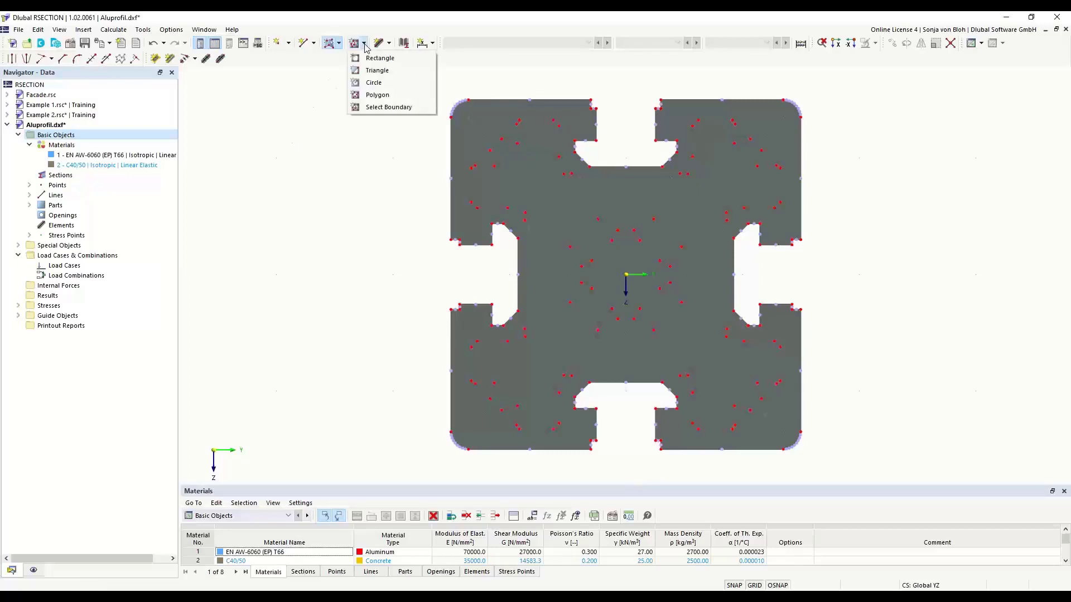
left_click(380, 107)
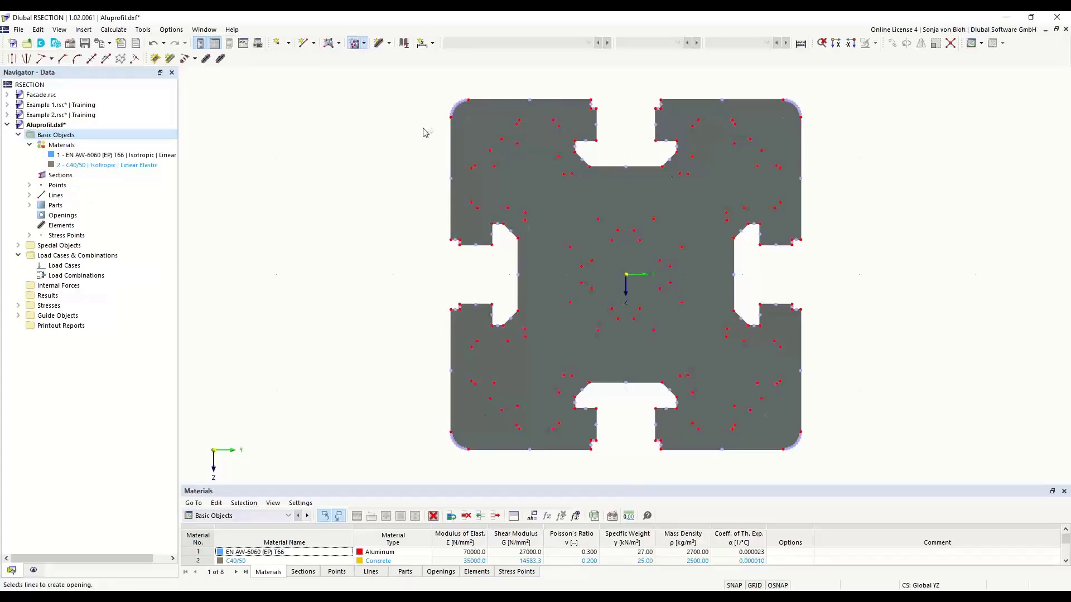
left_click(493, 126)
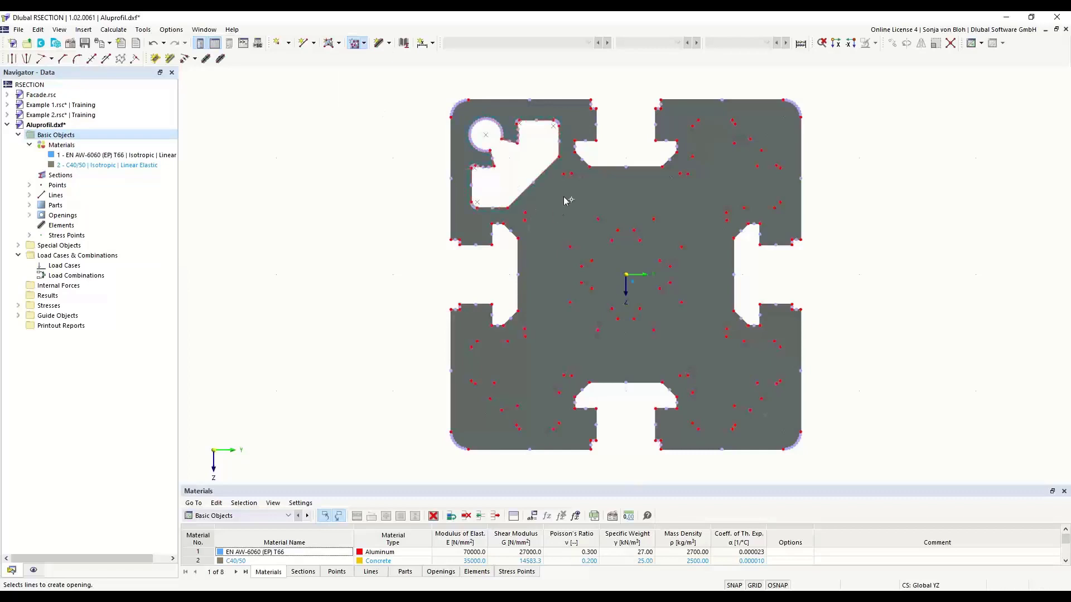
left_click(562, 180)
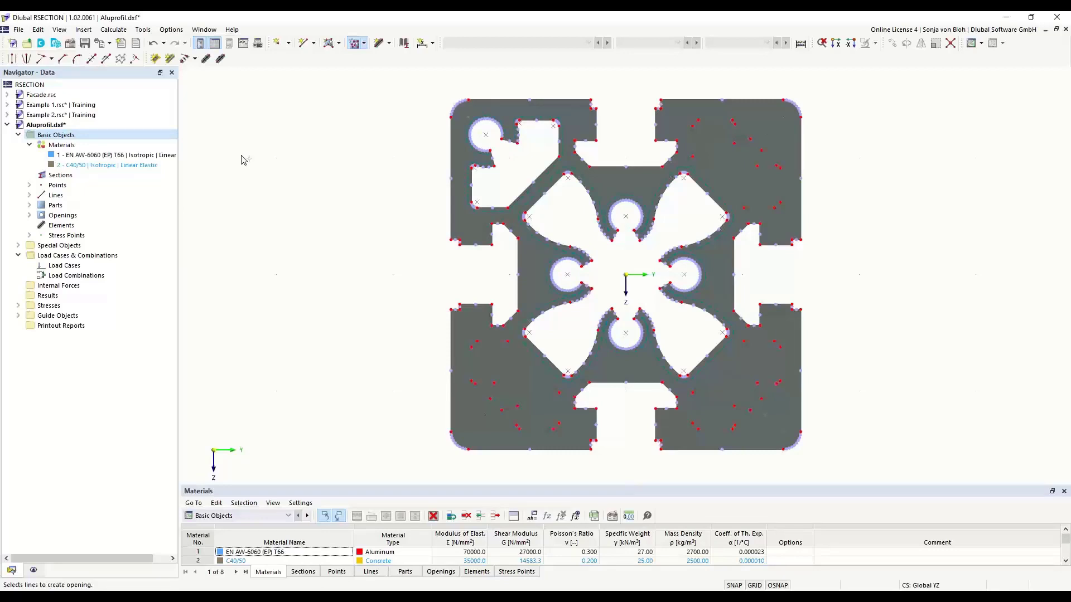
key("Escape")
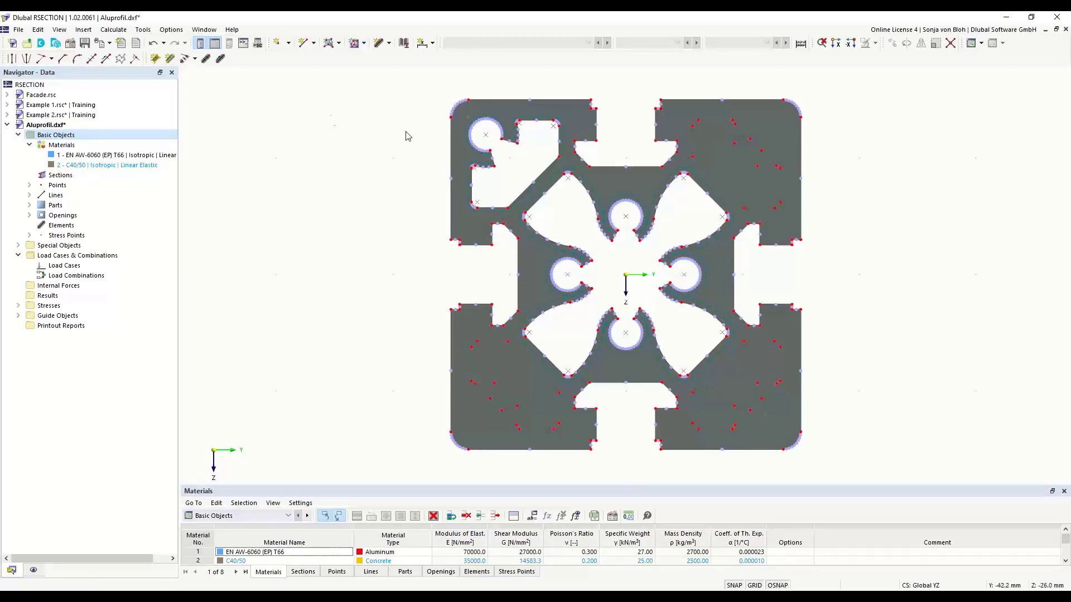
Select the corner opening and set up a rotated copy with 3 steps about the profile's centre point
left_click(470, 183)
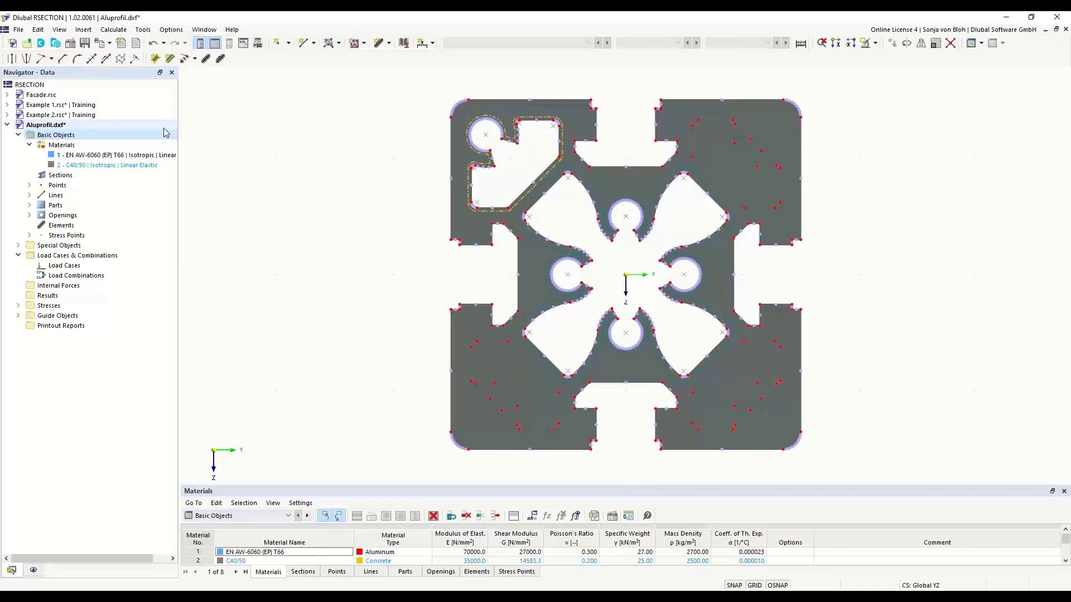
left_click(905, 46)
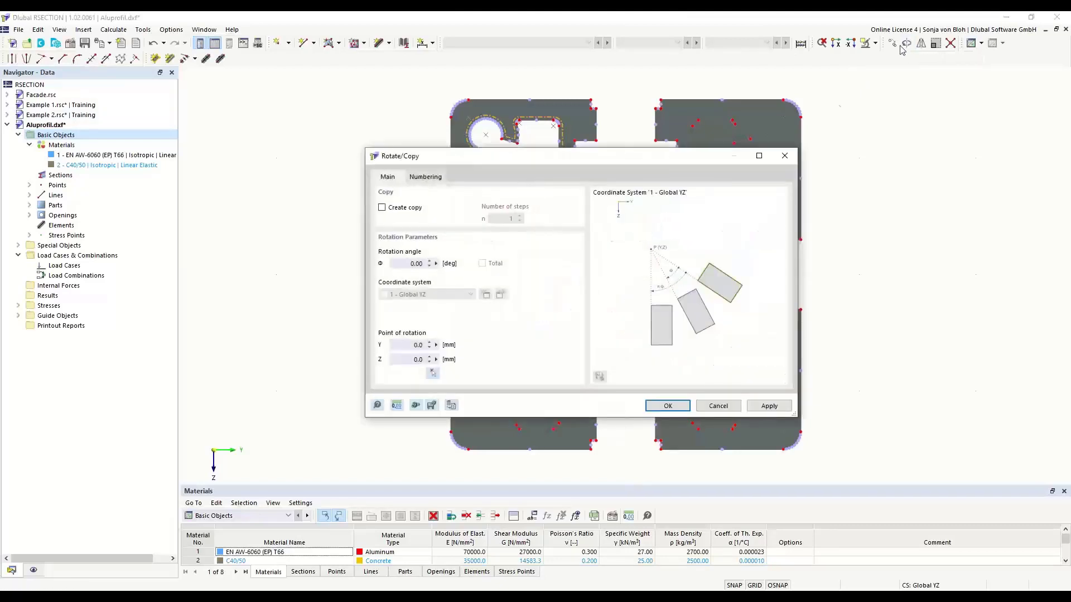
left_click_drag(493, 163, 723, 133)
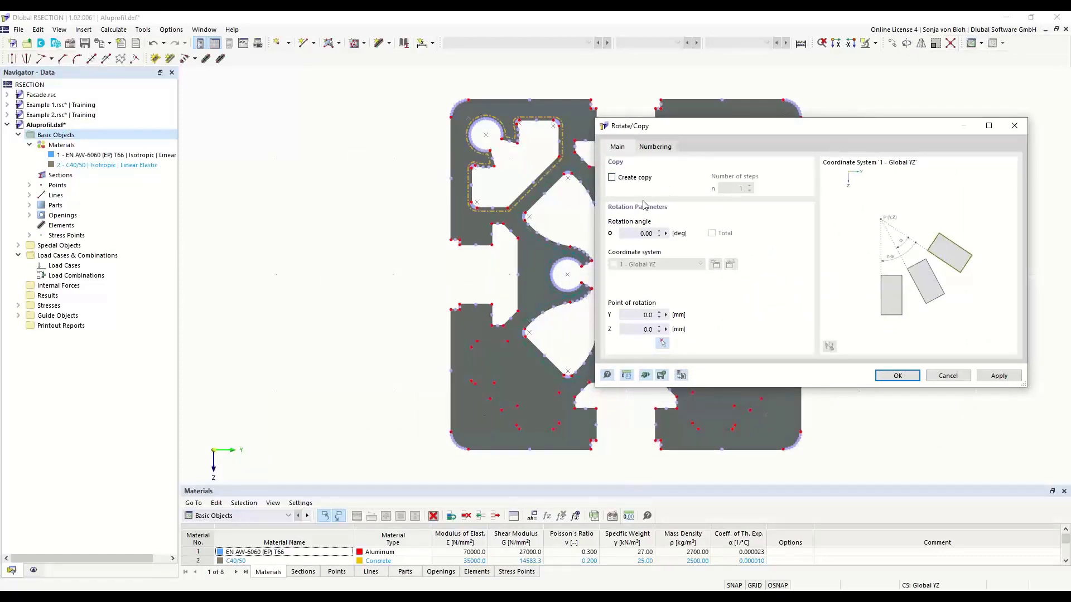
left_click(612, 178)
double_click(725, 188)
type("3")
left_click(663, 343)
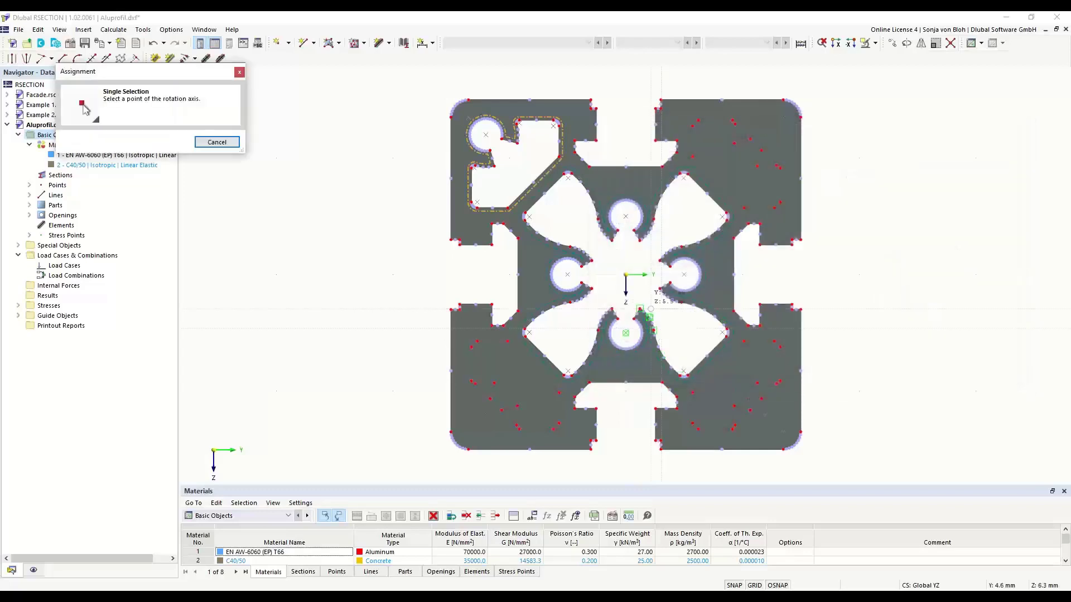
left_click(629, 279)
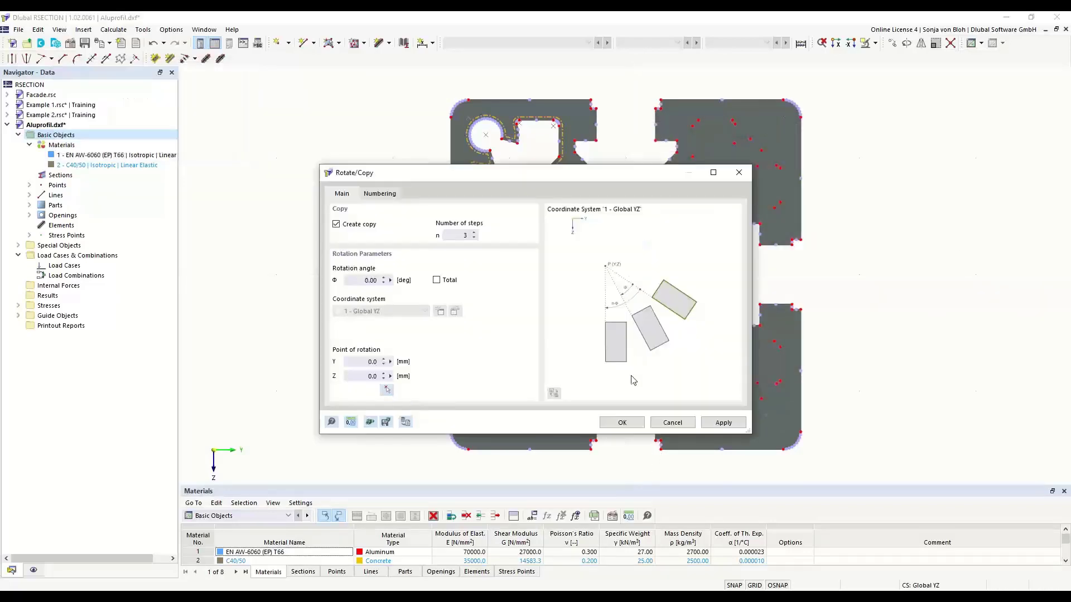
Set the rotation angle to 90° and create the copies of the opening in the other three corners
left_click(620, 422)
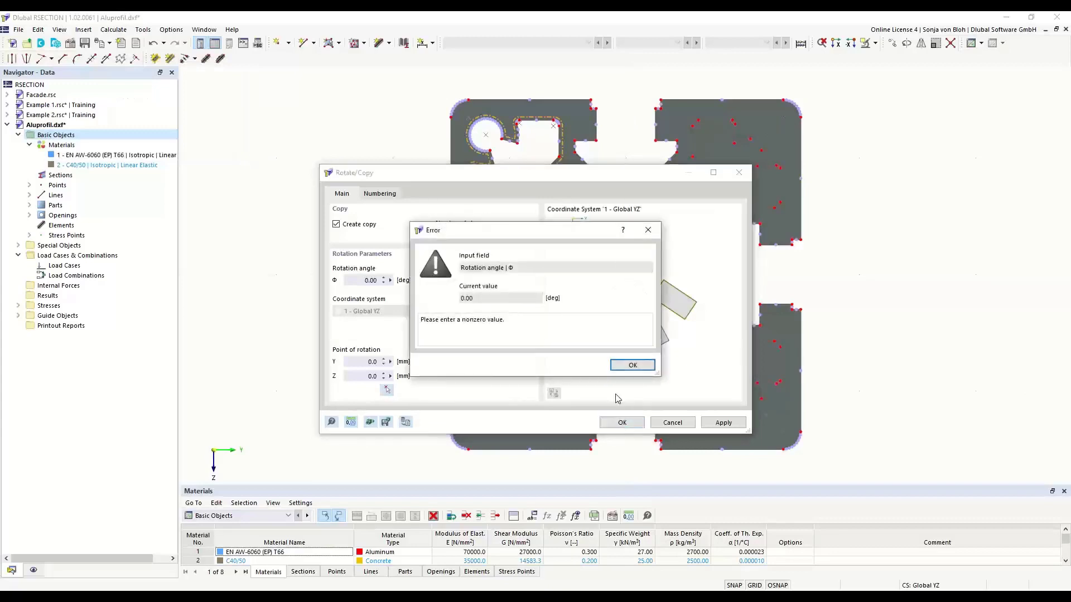
left_click(633, 366)
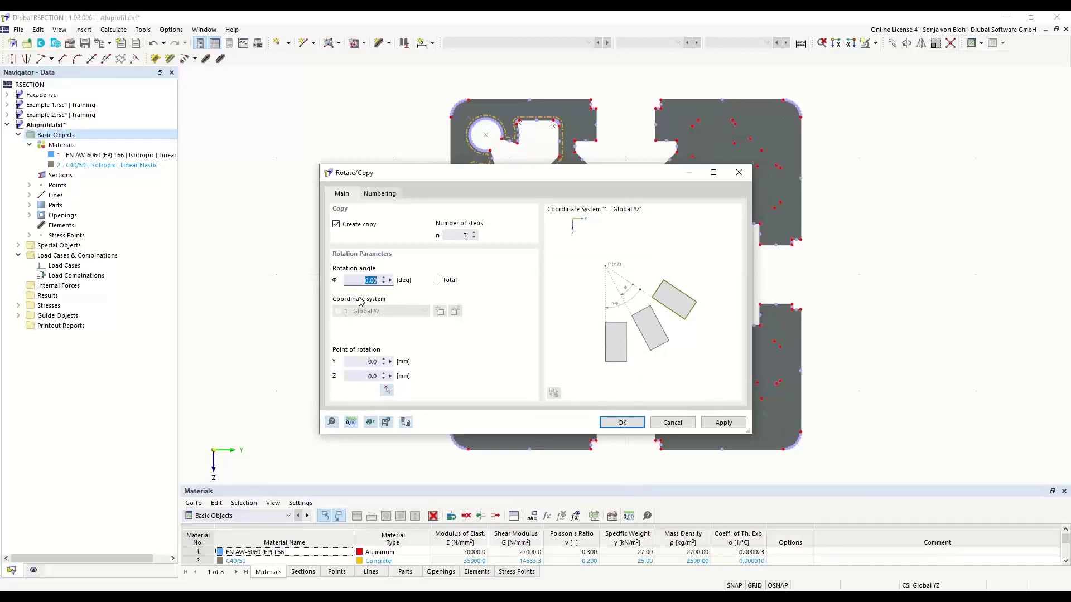
type("90")
left_click(616, 424)
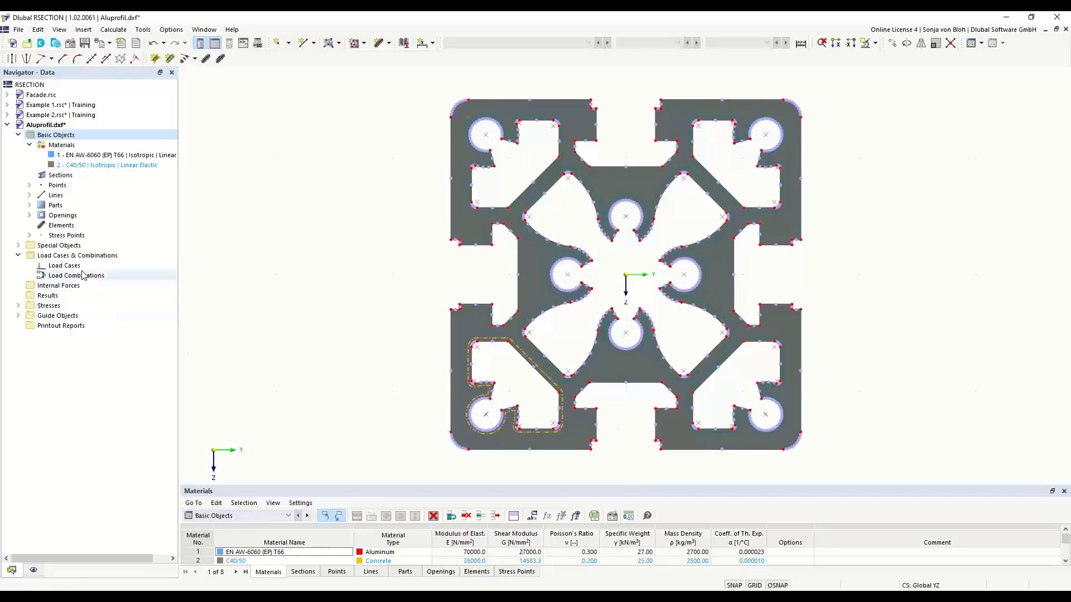
Create a load case named N + MT for the aluminium profile
right_click(63, 266)
left_click(119, 285)
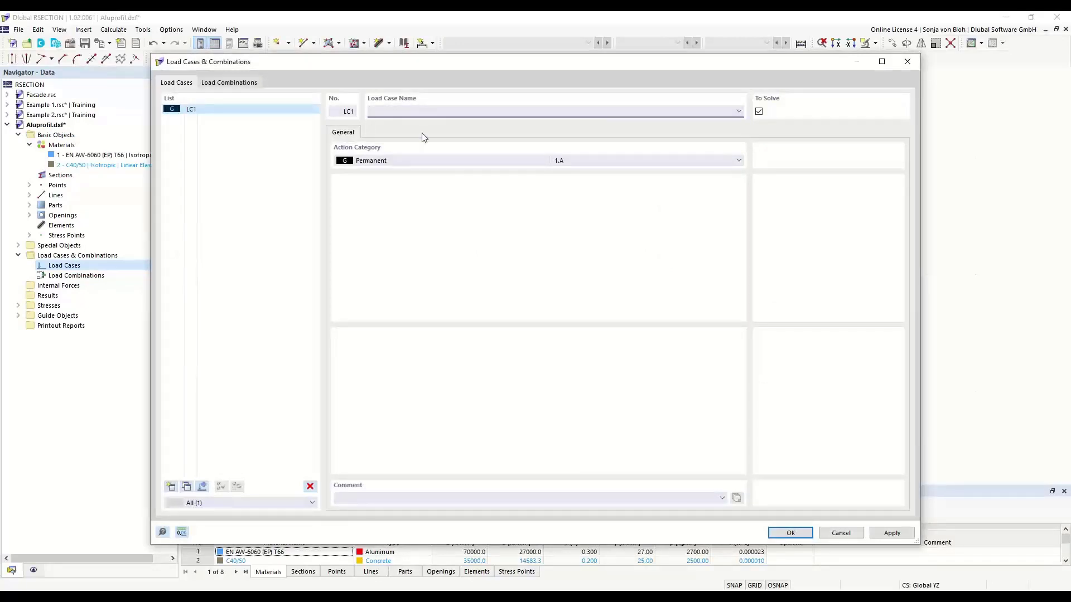
type("N + MT")
left_click(786, 534)
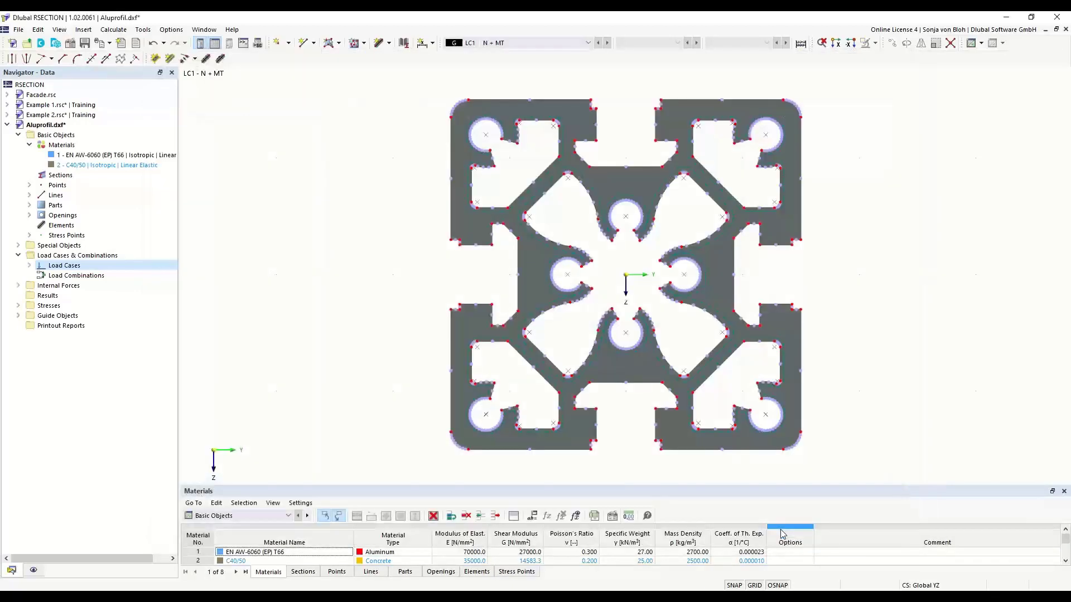
Define internal forces for load case N + MT with axial force N = -10 kN and torsional moment Mxp = 0.3 kNm
left_click(17, 286)
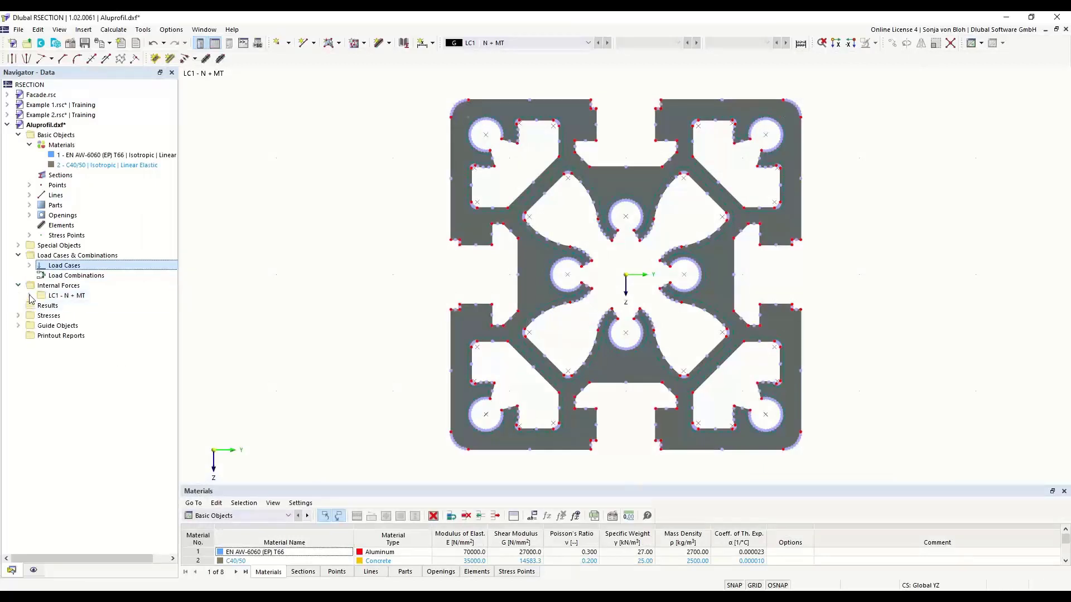
left_click(29, 295)
double_click(83, 306)
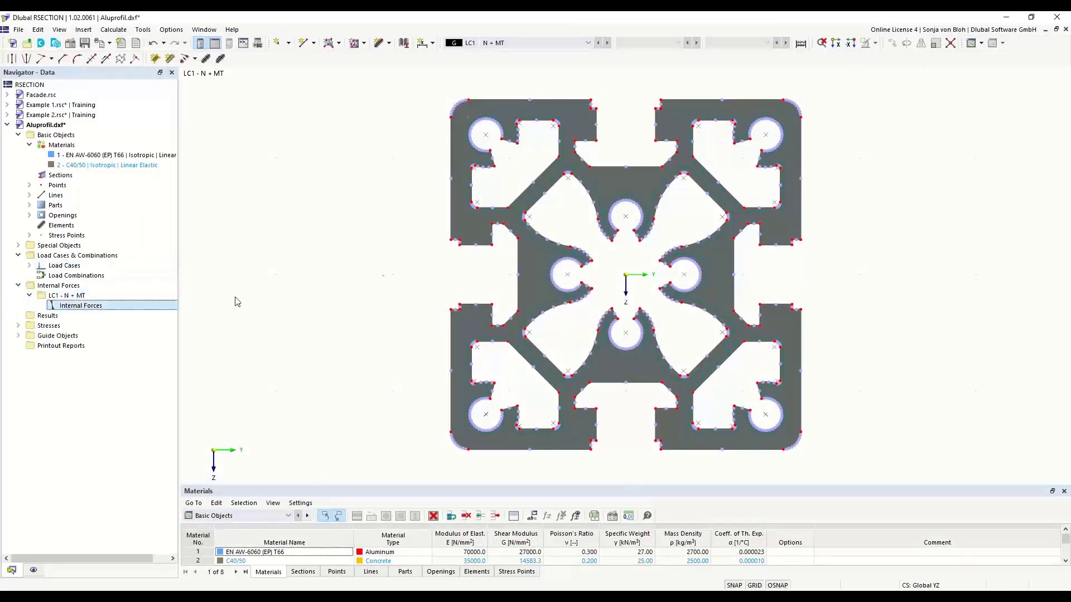
left_click(478, 202)
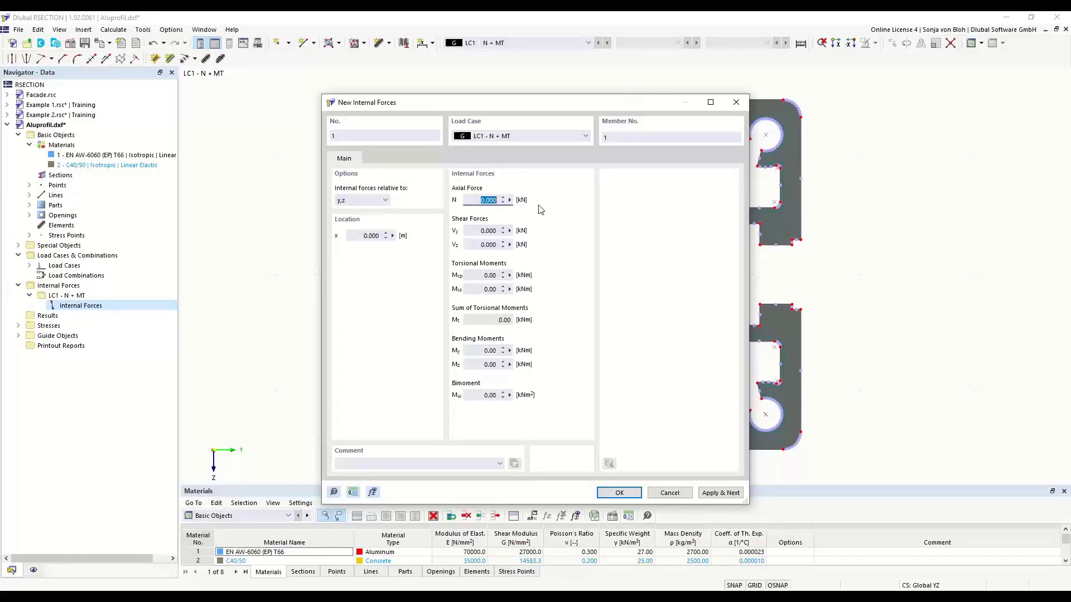
type("-10")
left_click(477, 277)
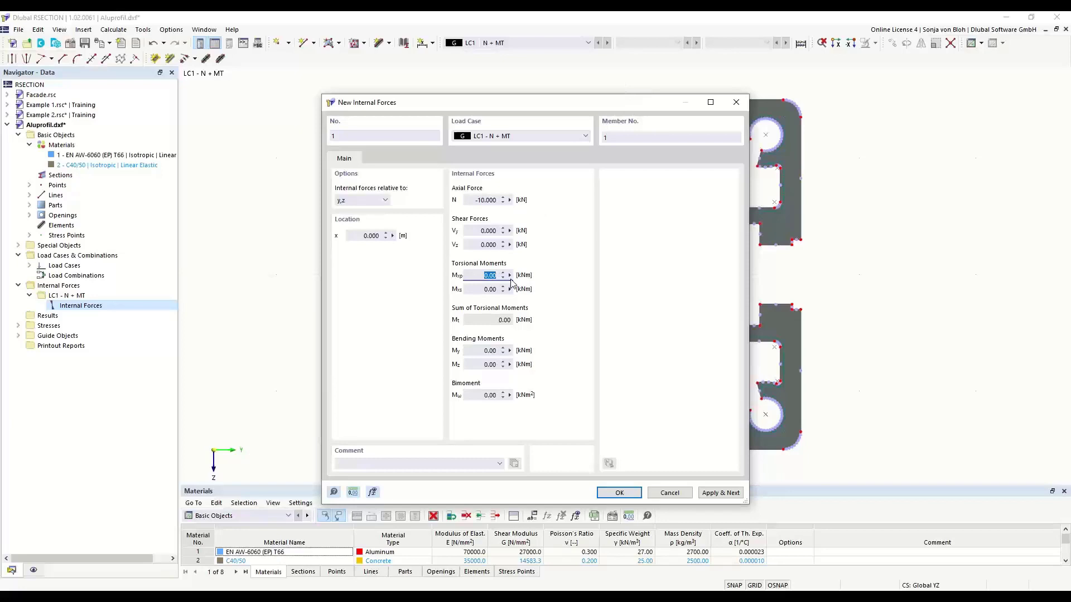
type("0,3")
left_click(617, 492)
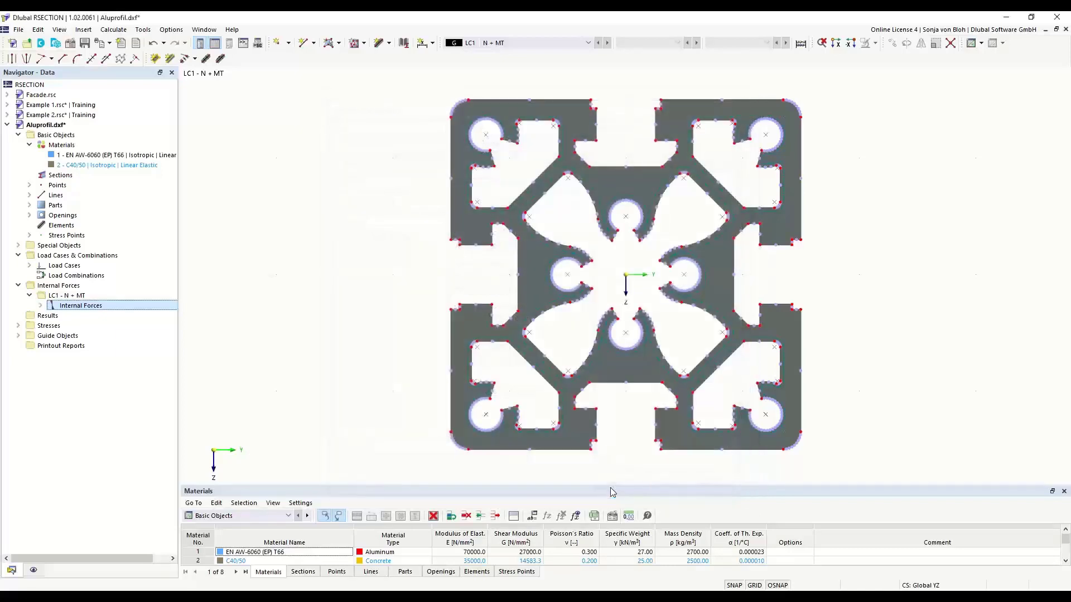
Calculate the aluminium profile and display its von Mises equivalent stresses
left_click(113, 29)
left_click(134, 43)
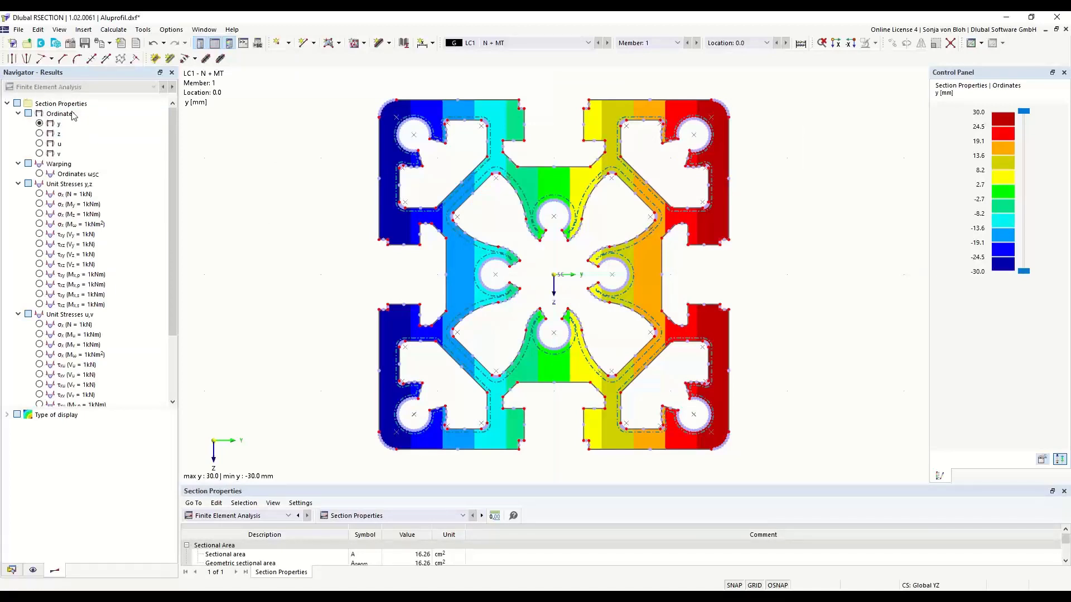
left_click_drag(174, 294, 179, 355)
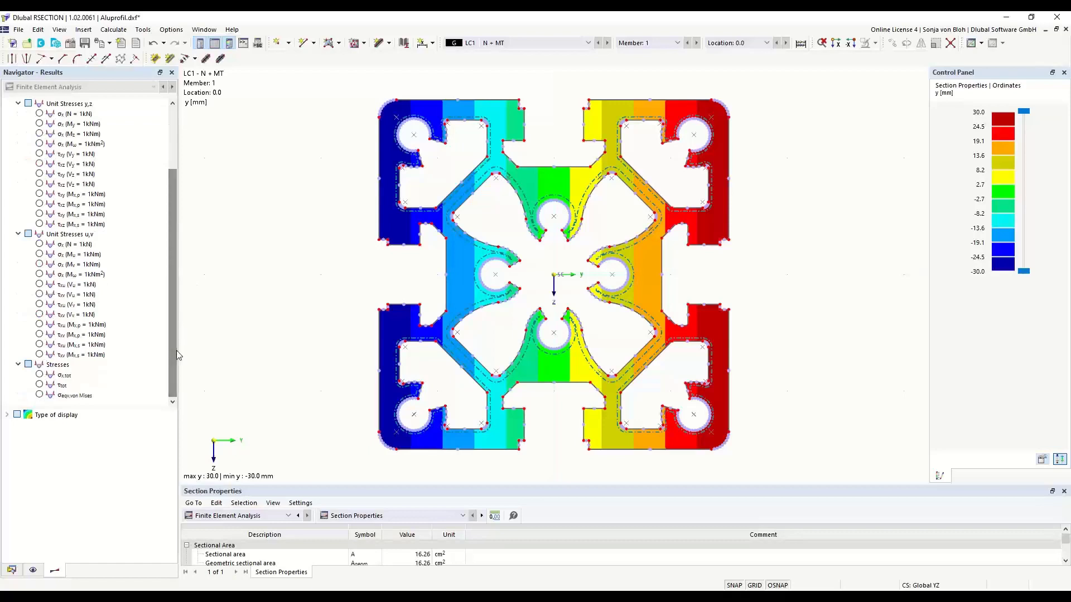
left_click(41, 395)
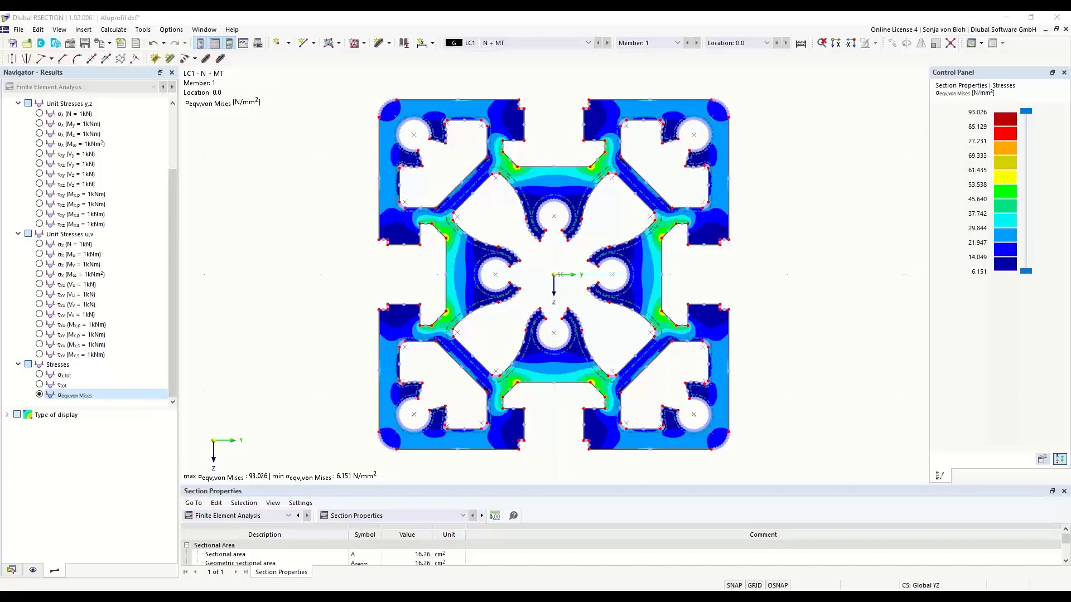
Create a new model named Example 4 in the Training series with Finite Element Analysis
left_click(11, 44)
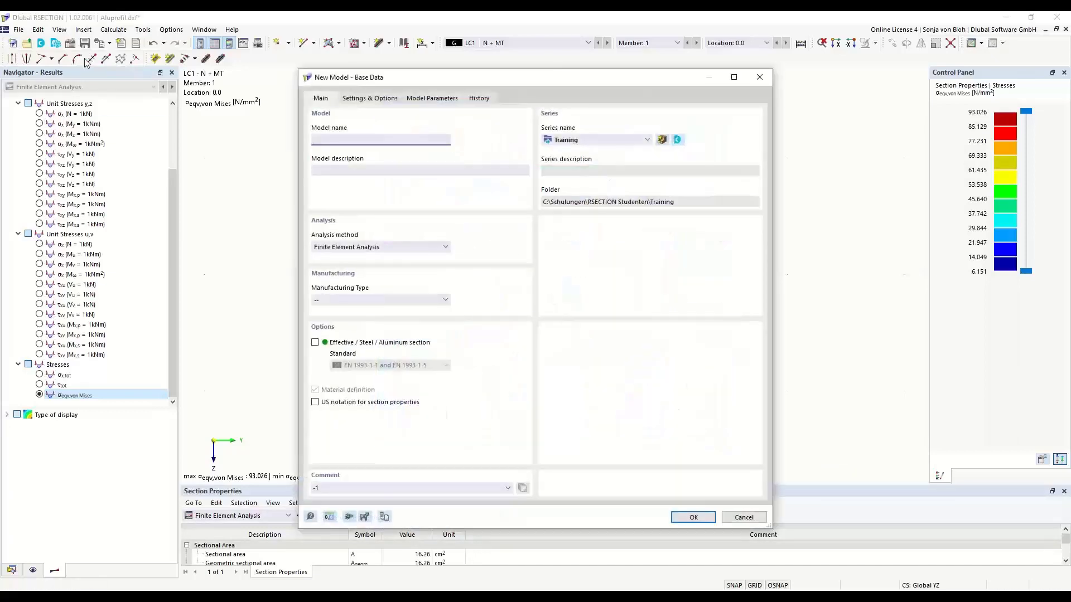
type("Ec")
type("xample 4")
left_click(691, 518)
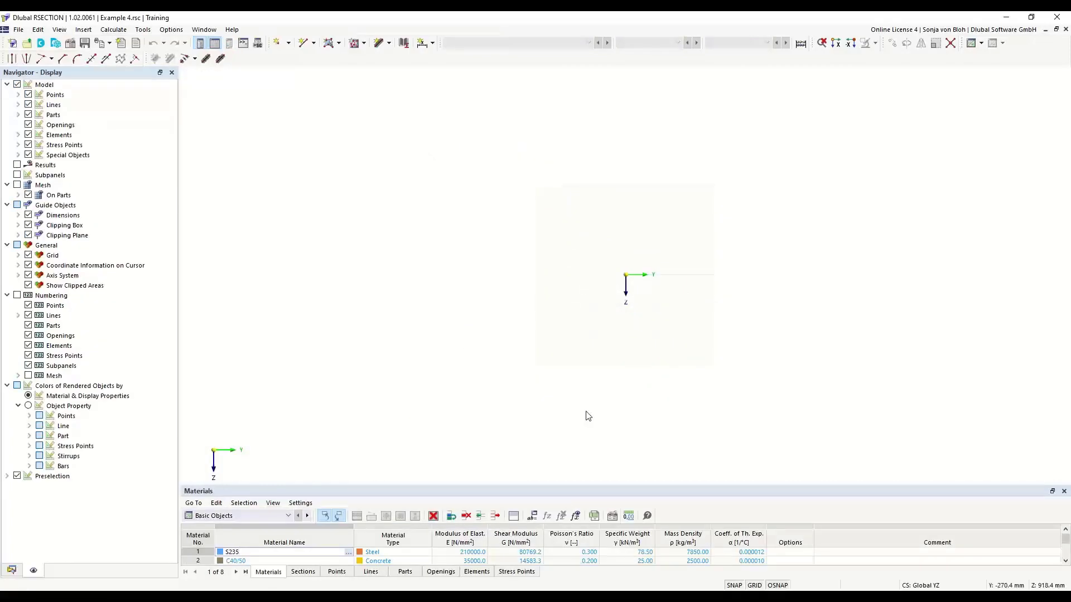
Assign steel S235 to EN 1993-1-1:2005-05 from the material library to material 1 of Example 4
left_click(12, 570)
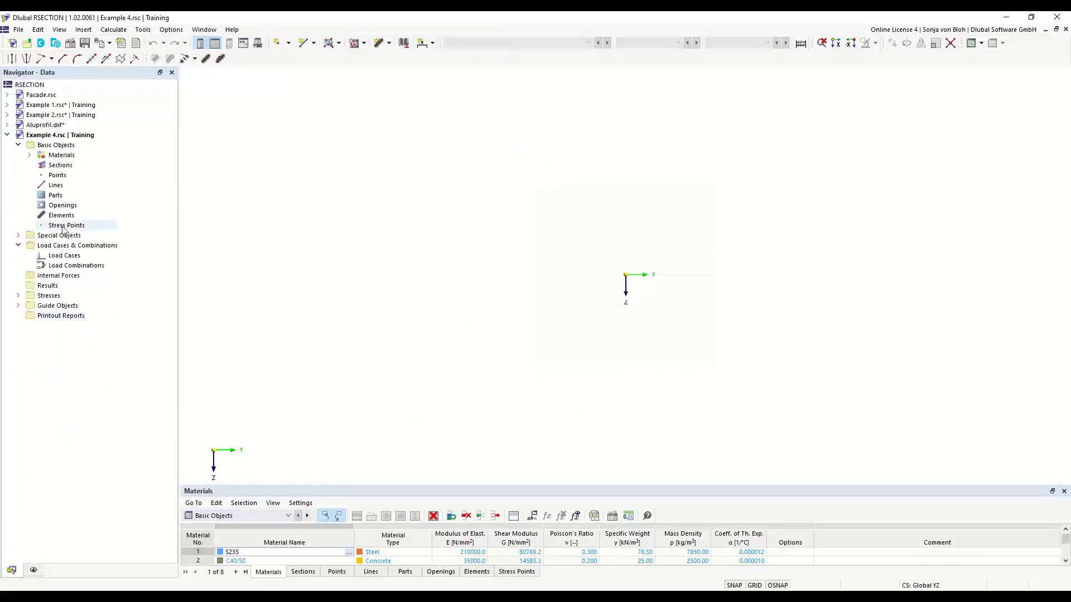
left_click(29, 155)
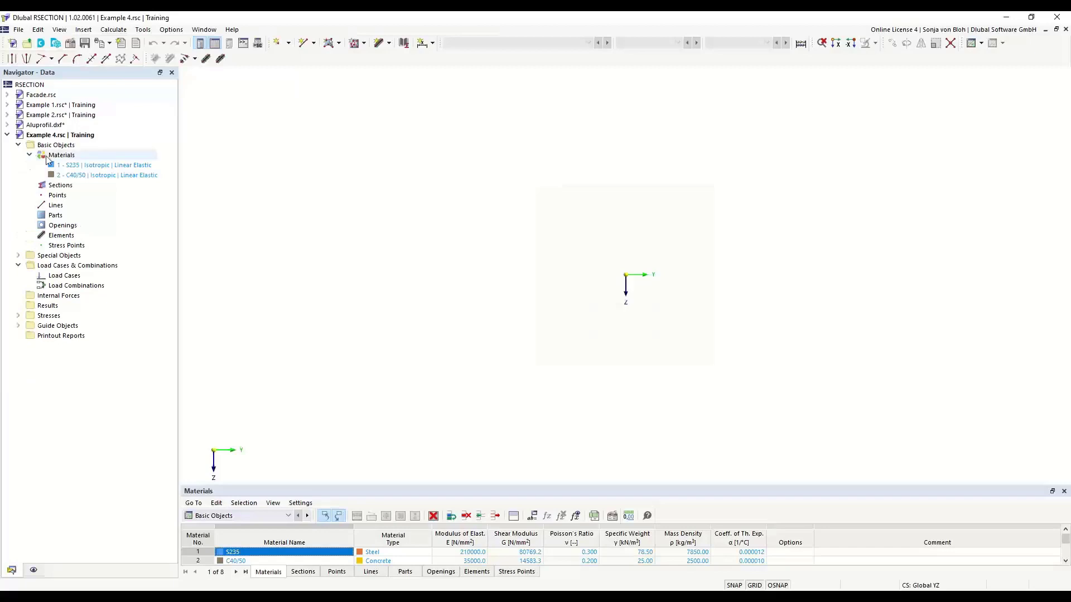
double_click(84, 165)
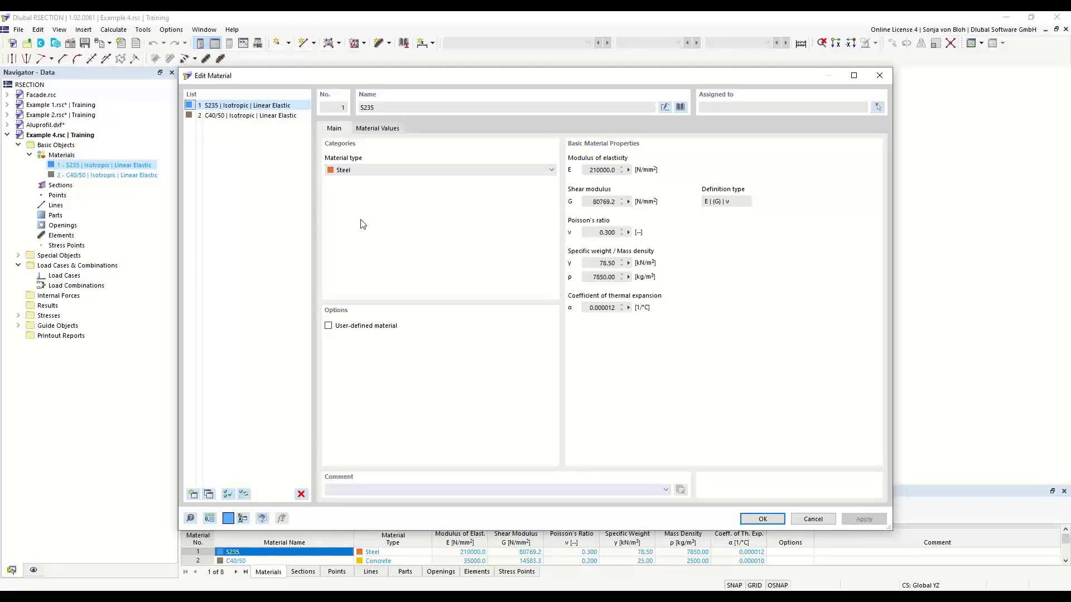
left_click(681, 108)
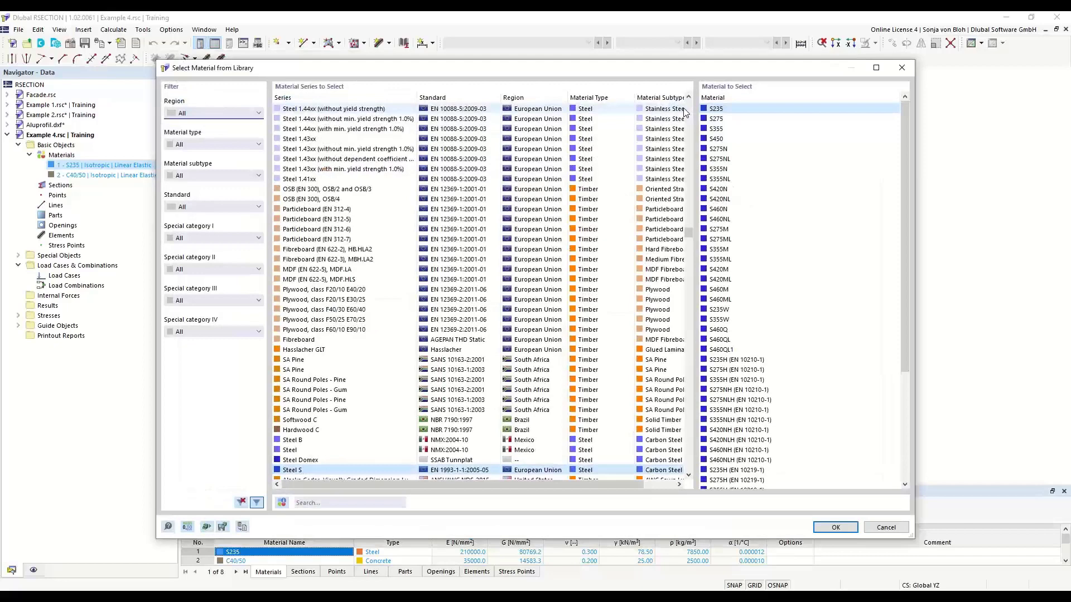
left_click(309, 503)
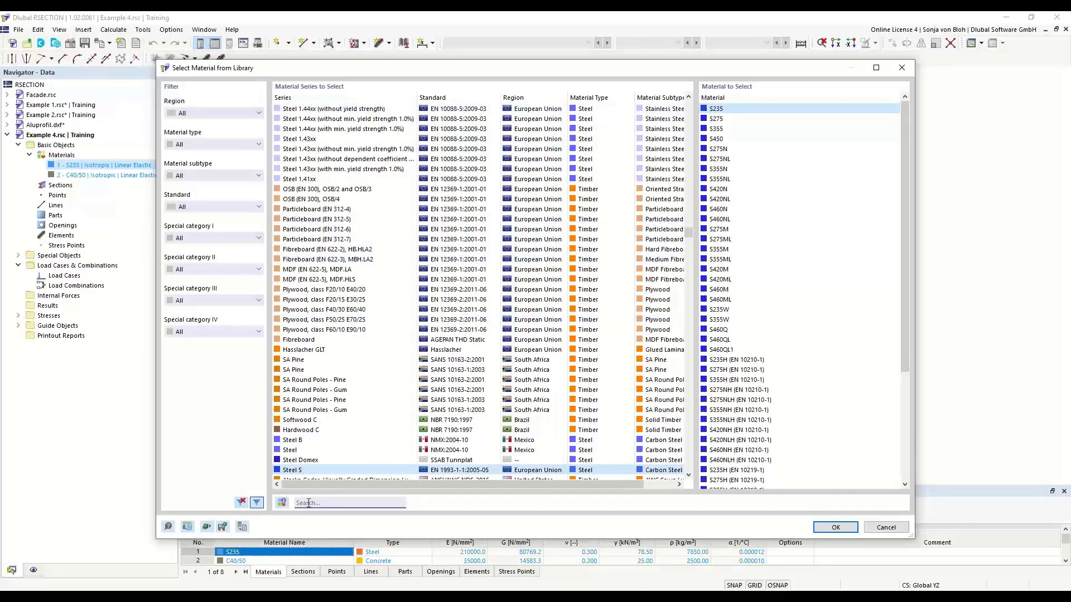
type("S235")
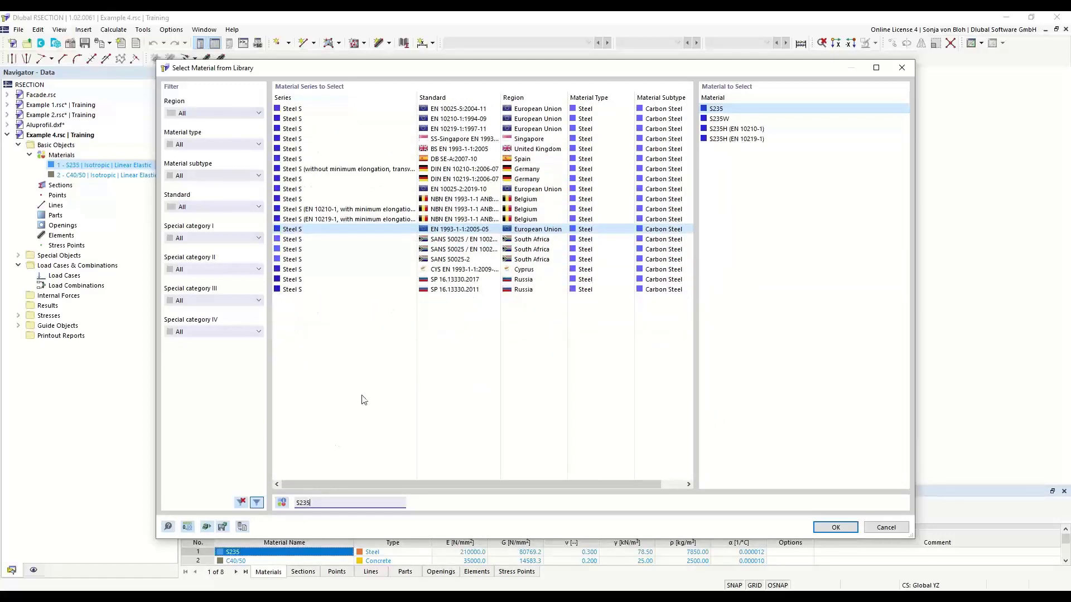
left_click(723, 110)
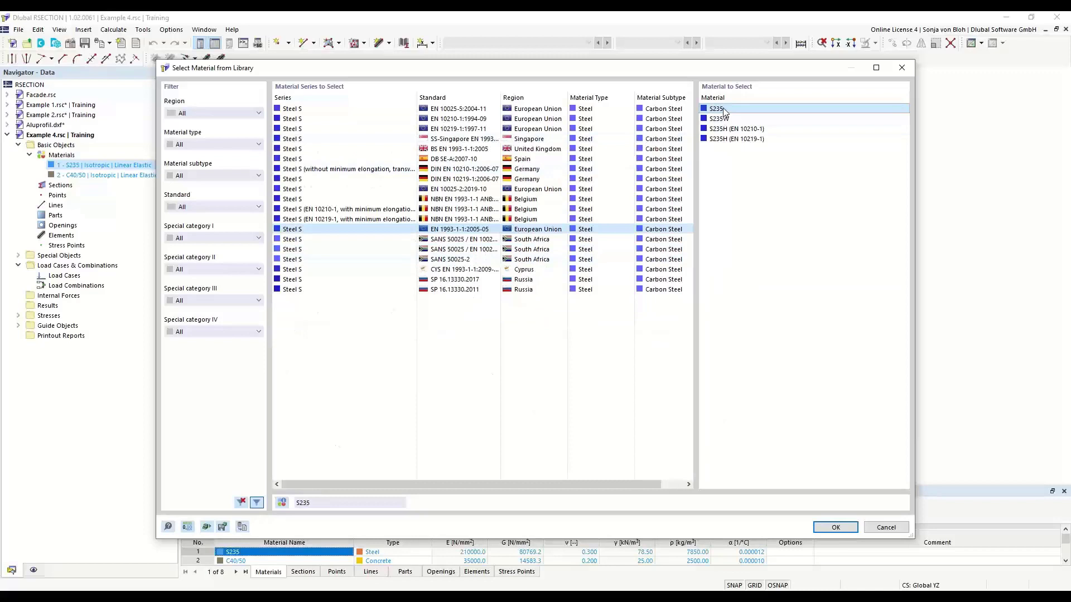
left_click(835, 527)
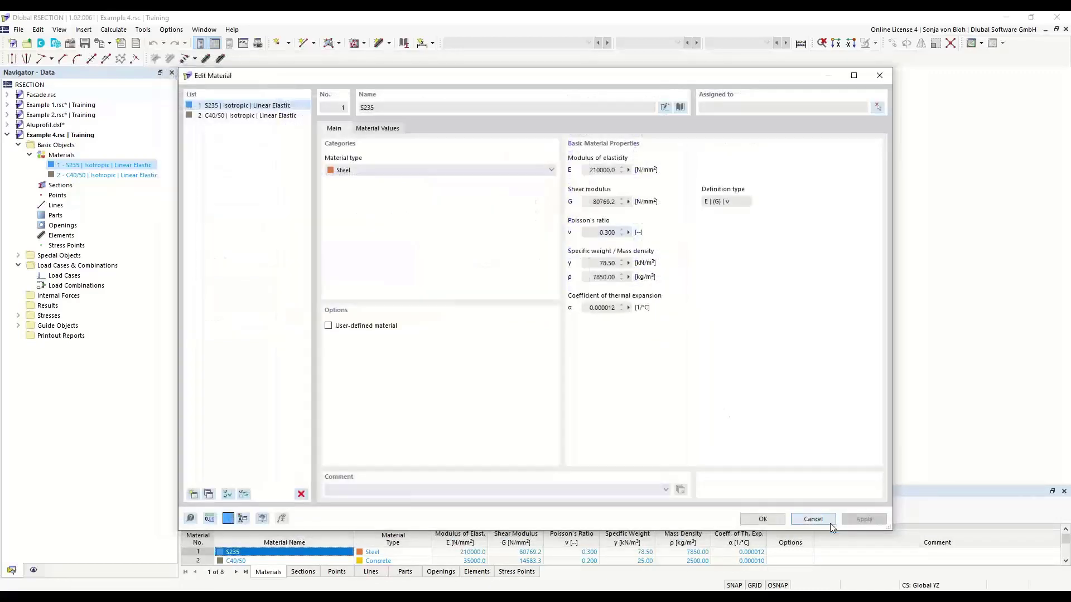
Delete the predefined C40/50 concrete from the model's materials
left_click(244, 115)
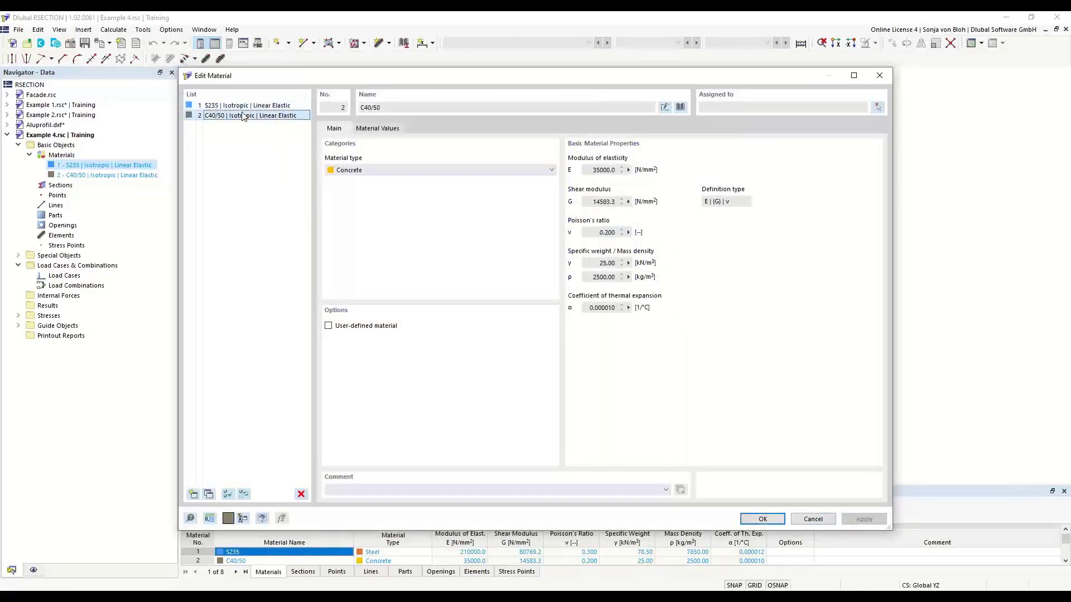
left_click(301, 494)
left_click(530, 346)
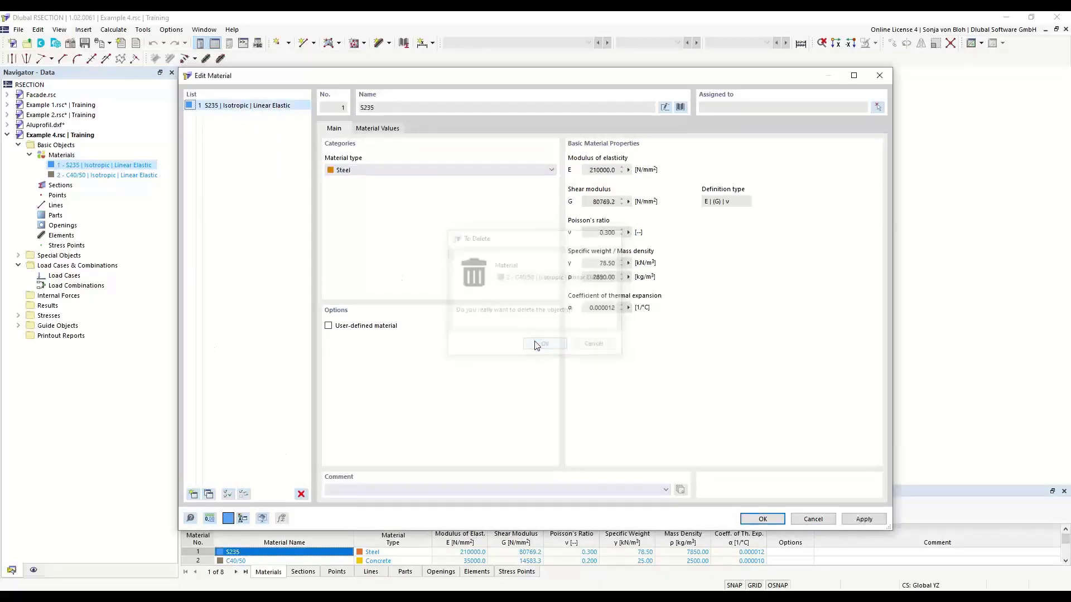
Add concrete C40/50 to EN 1992-1-1 from the library as material 2, filtering by the Concrete material type
left_click(193, 494)
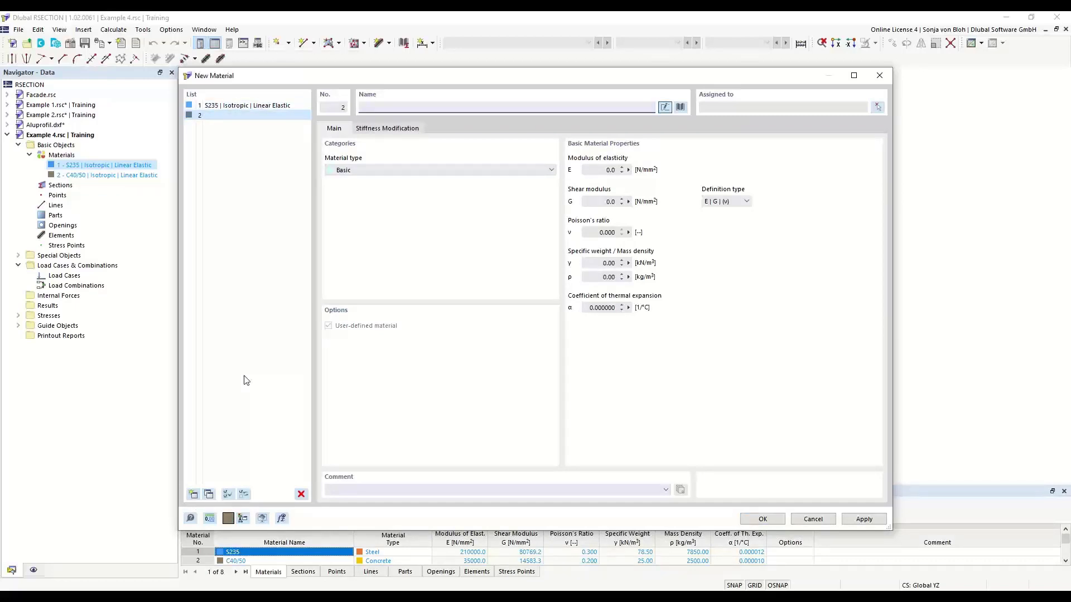
left_click(680, 107)
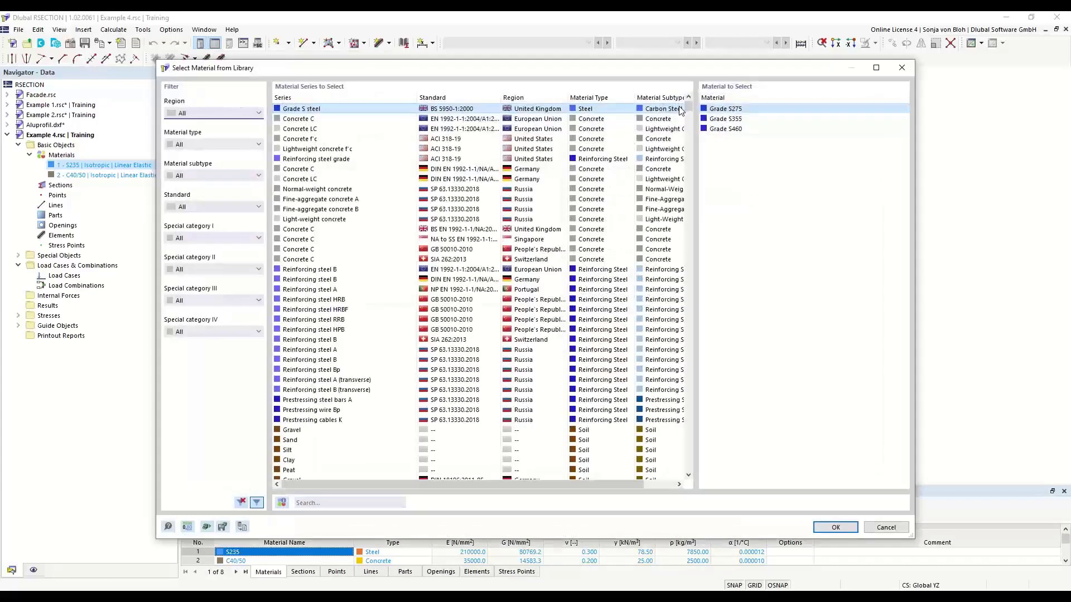
left_click(259, 145)
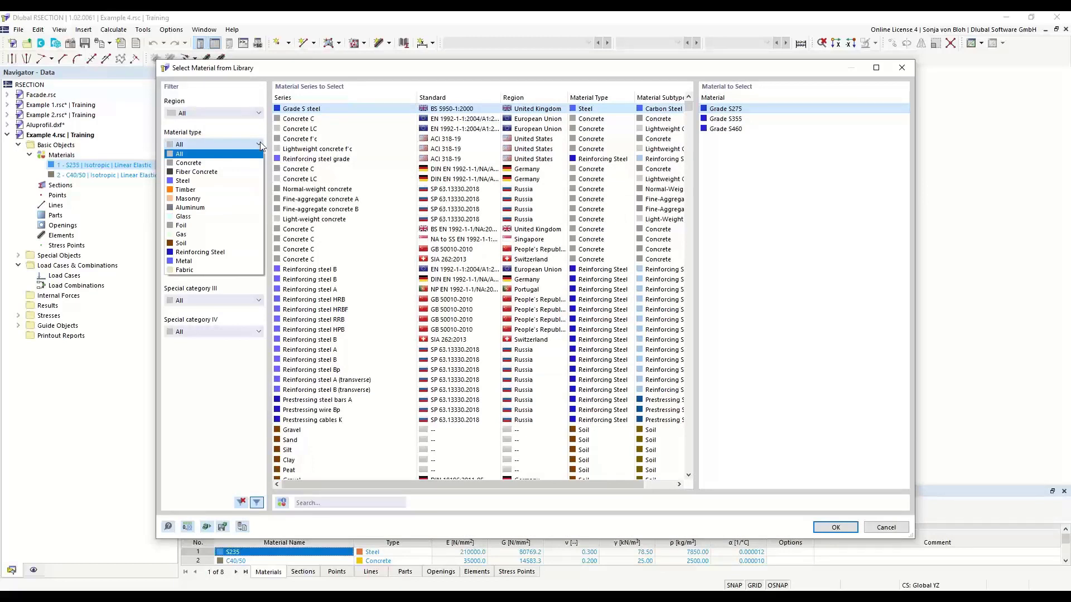
left_click(196, 163)
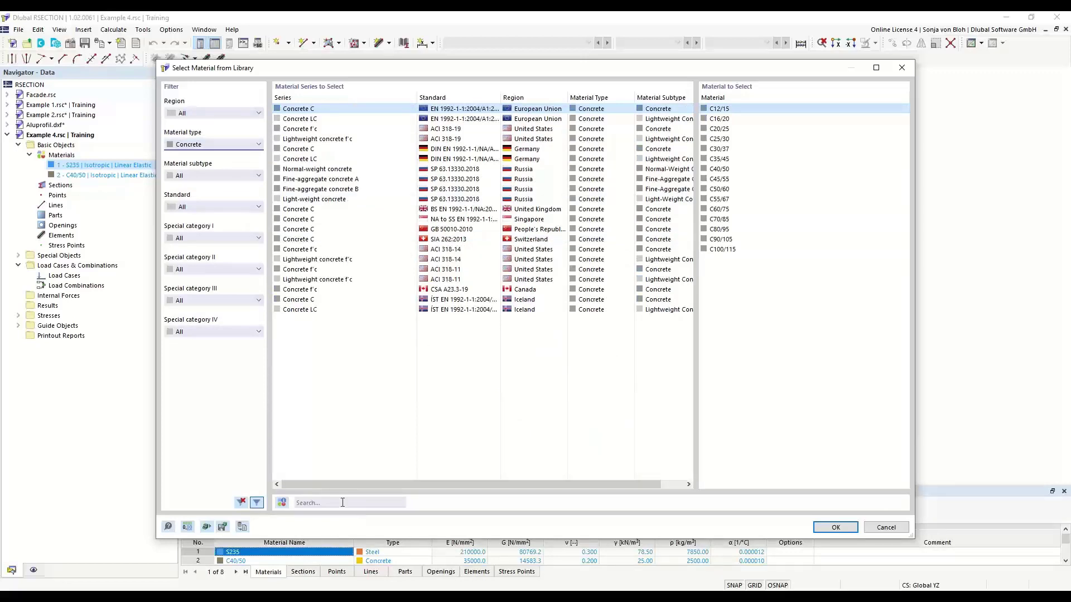
left_click(727, 171)
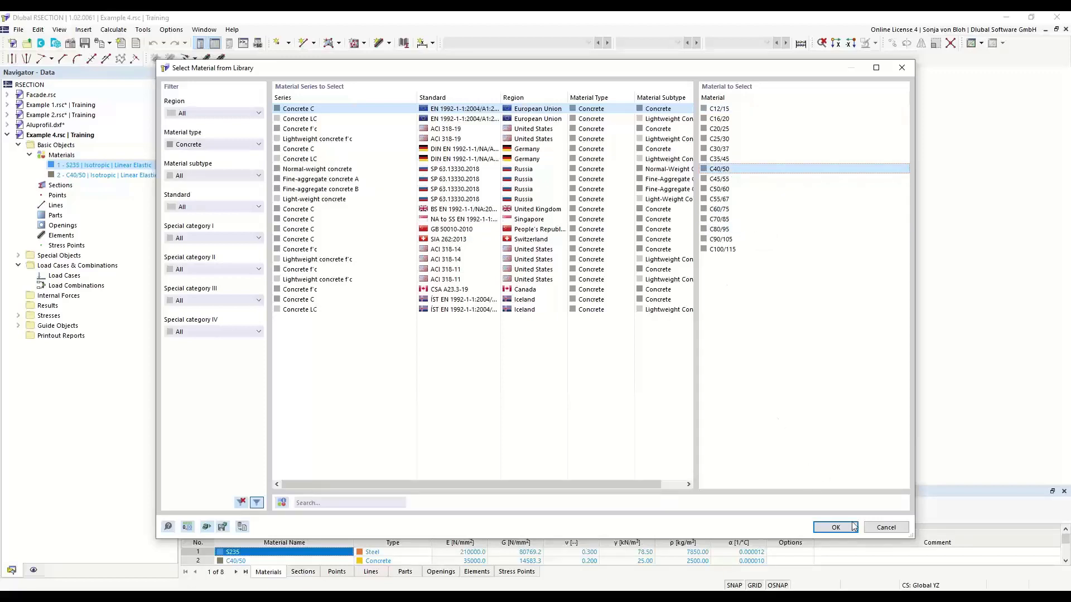
left_click(837, 530)
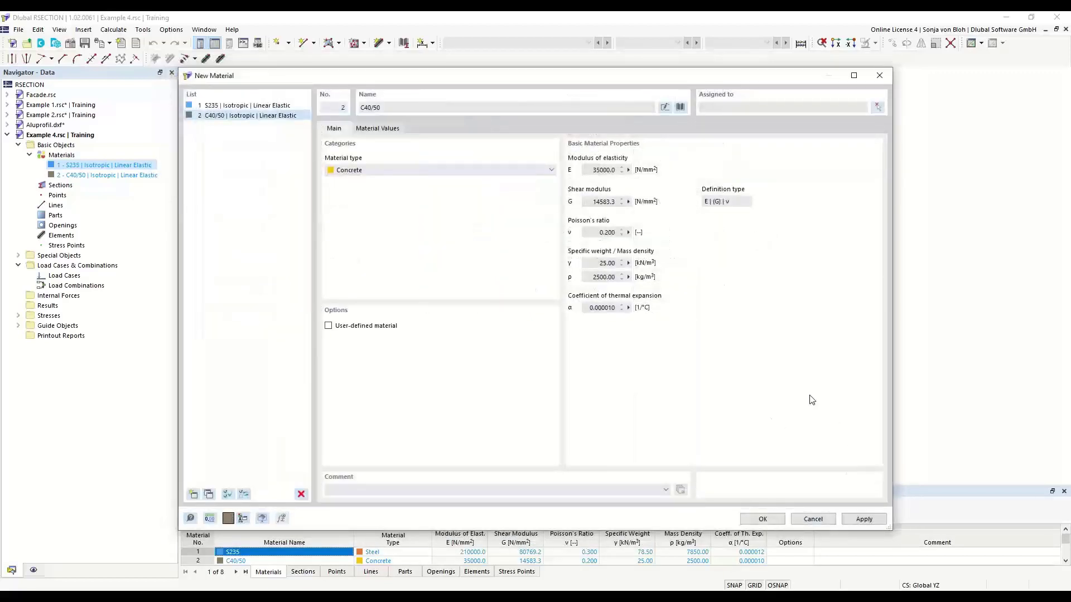
left_click(761, 518)
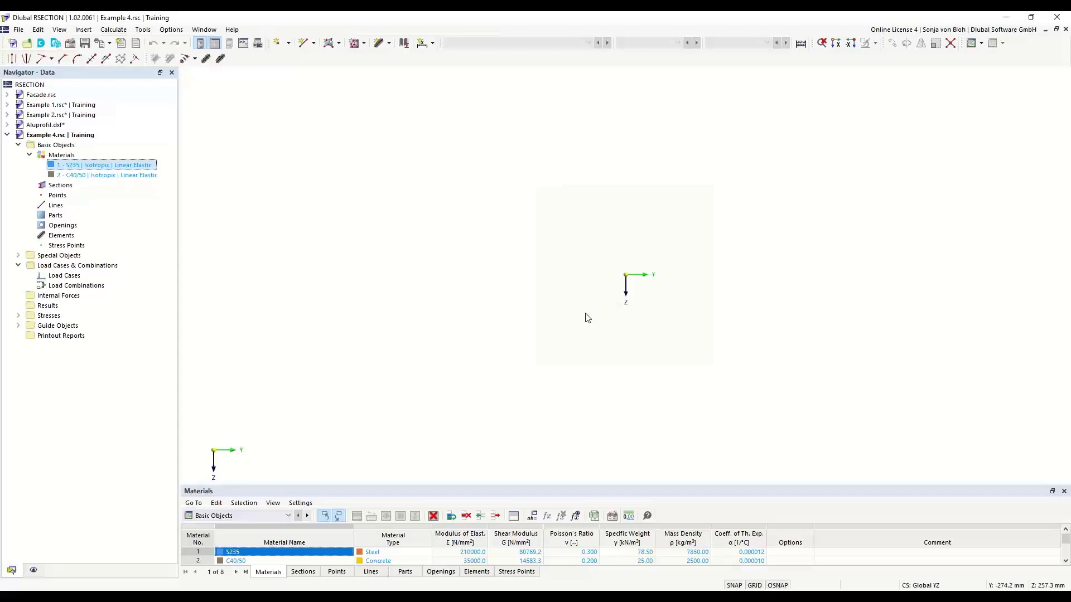
Define a new single-line element by length and direction, 1000 mm long at 0° and 200 mm thick
left_click(389, 44)
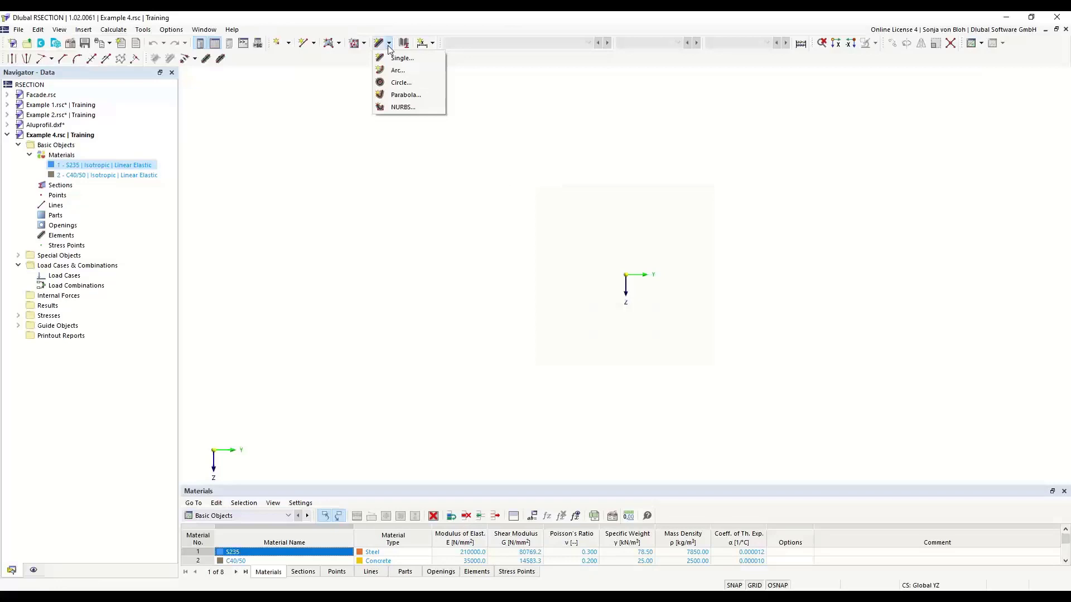
left_click(399, 58)
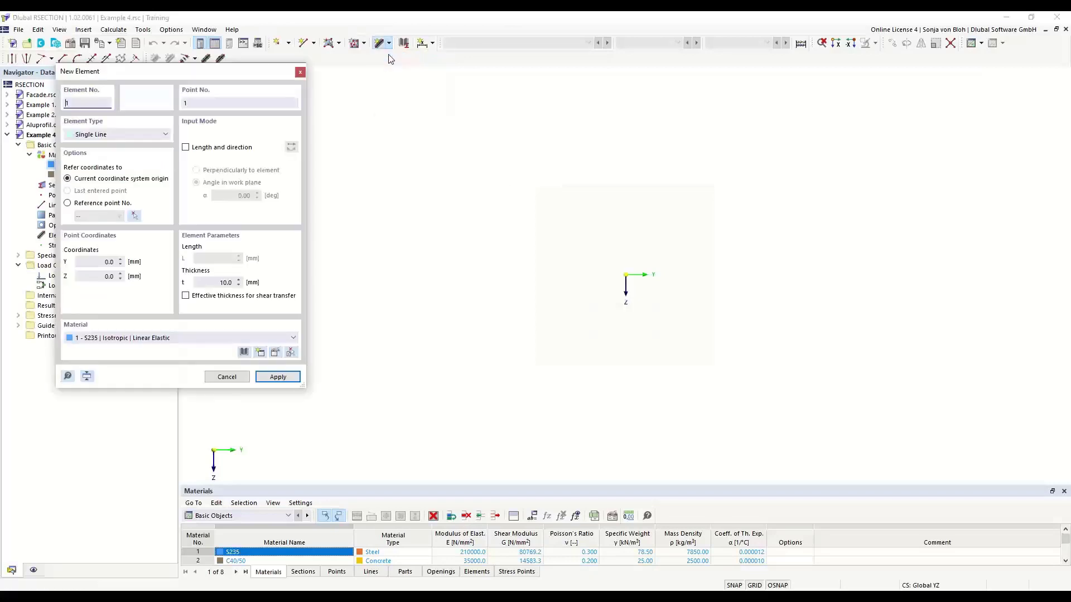
left_click_drag(136, 72, 276, 127)
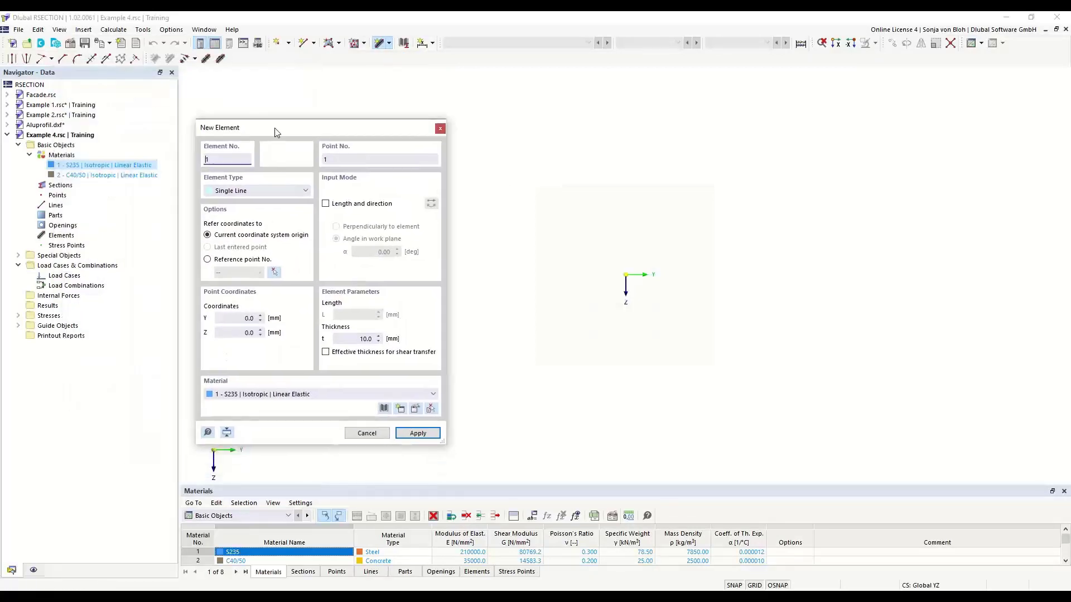
left_click(326, 203)
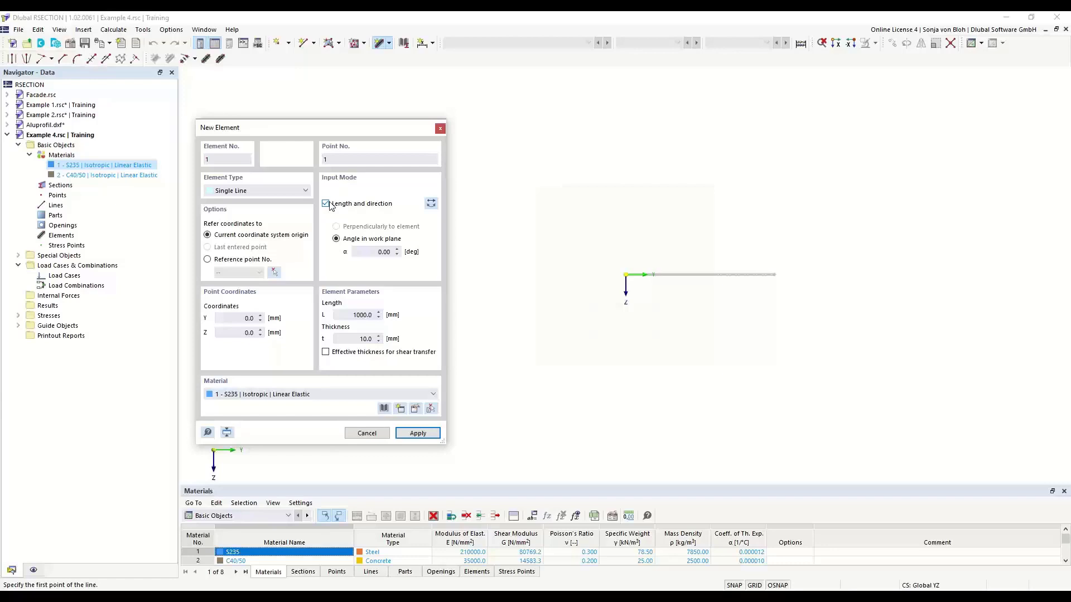
left_click(348, 316)
left_click(366, 339)
type("200")
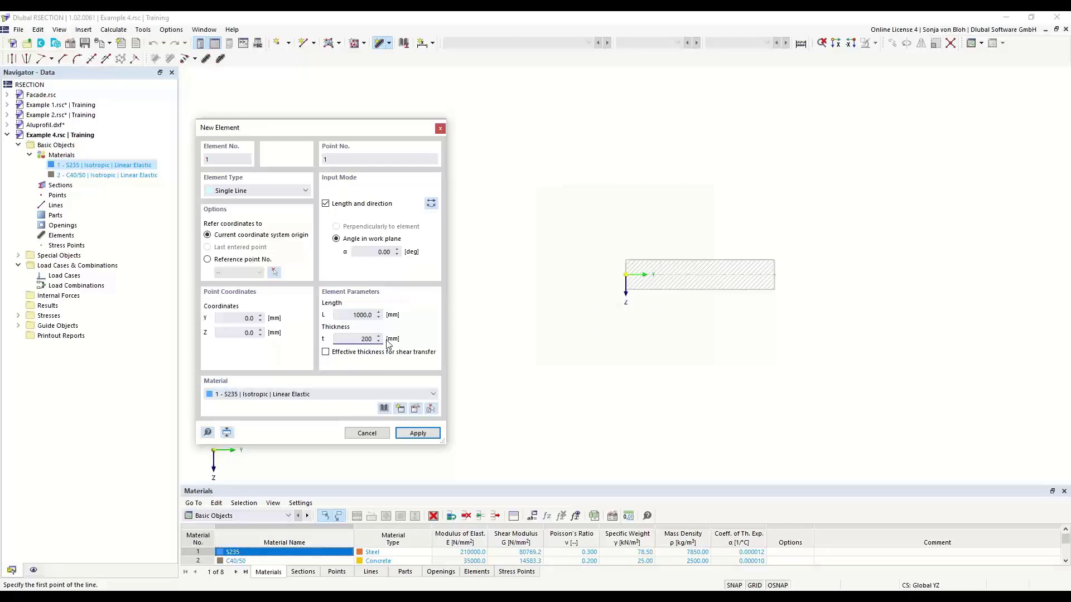
Assign C40/50 concrete to the new element and place it starting at the coordinate origin
left_click(433, 394)
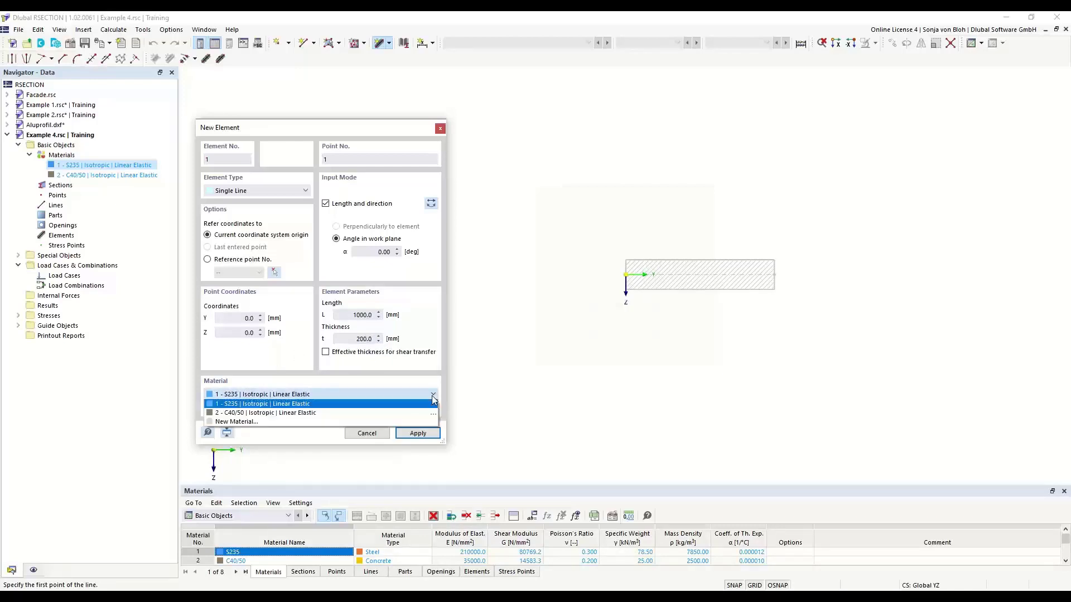
left_click(304, 413)
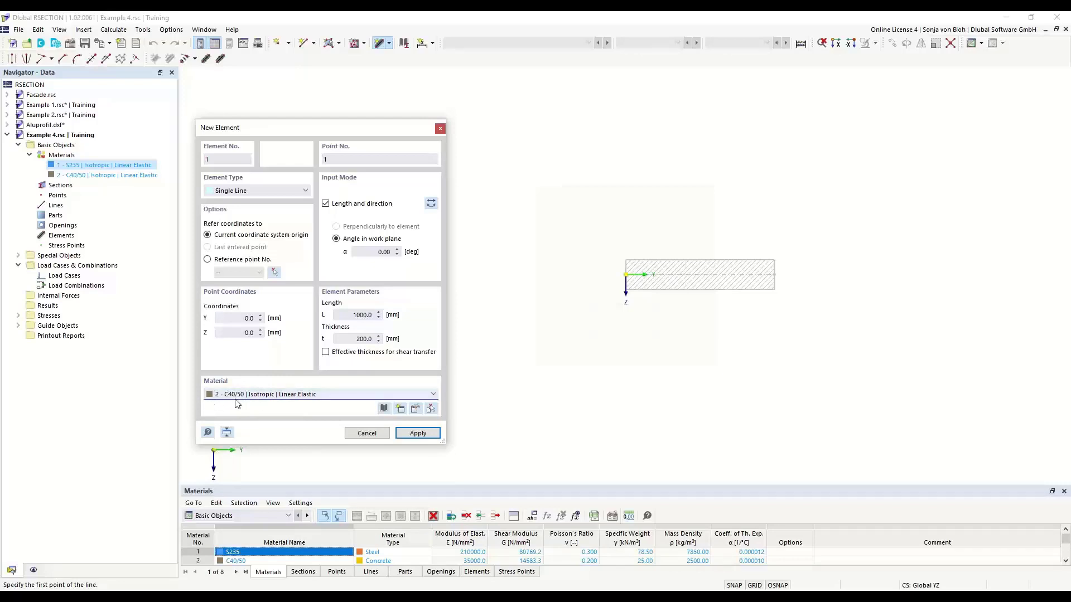
scroll(588, 268, "up", 2)
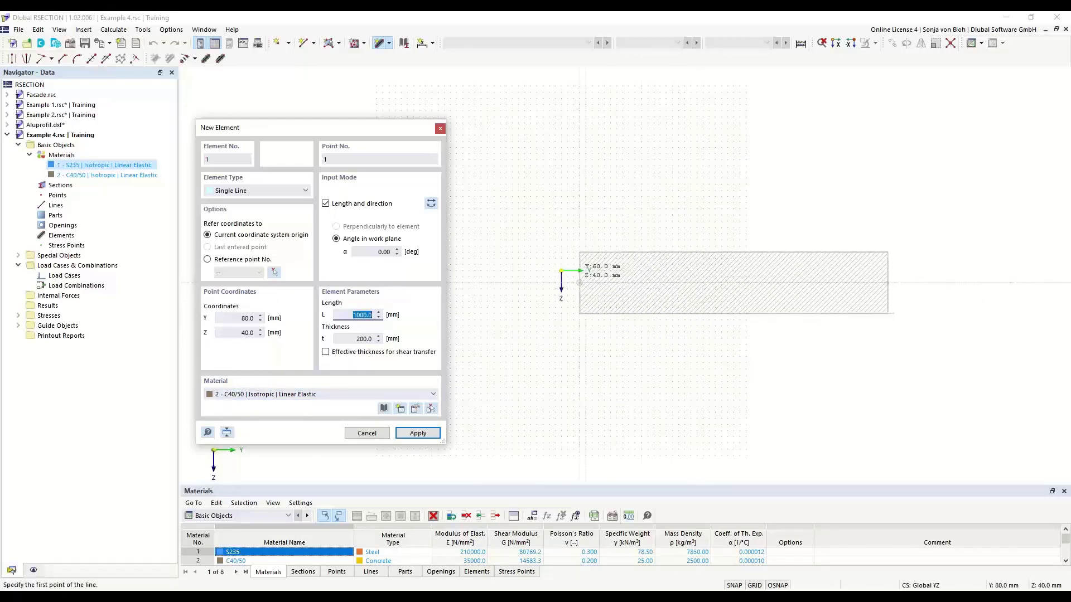
left_click(561, 270)
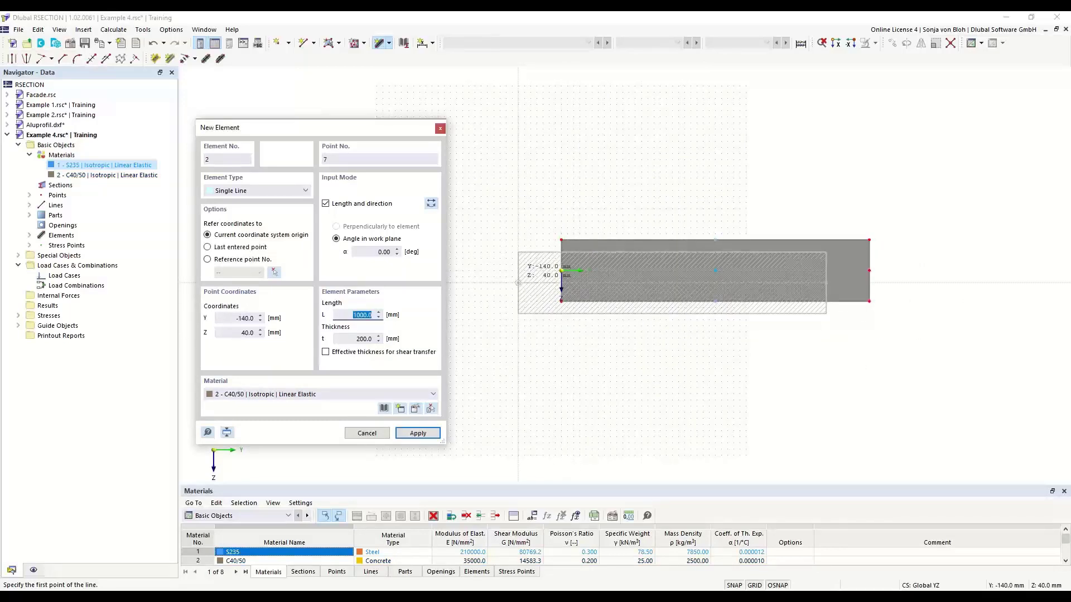
key("Escape")
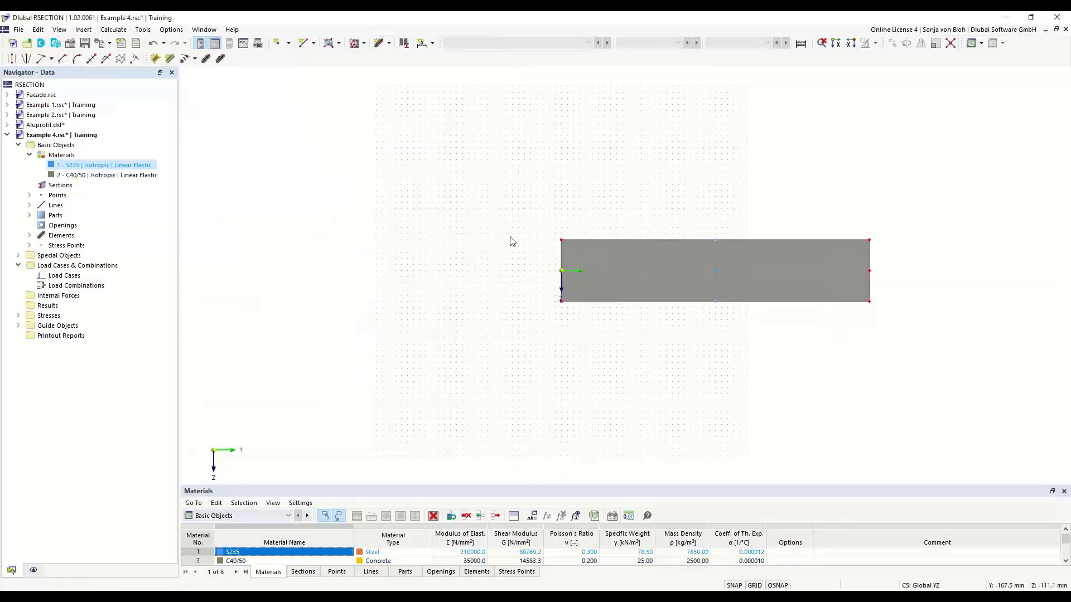
Create a new standardized steel I-section HEB 400 to DIN 1025-2:1995-11 in S235 from the section library
middle_click_drag(657, 457, 521, 359)
scroll(480, 273, "up", 2)
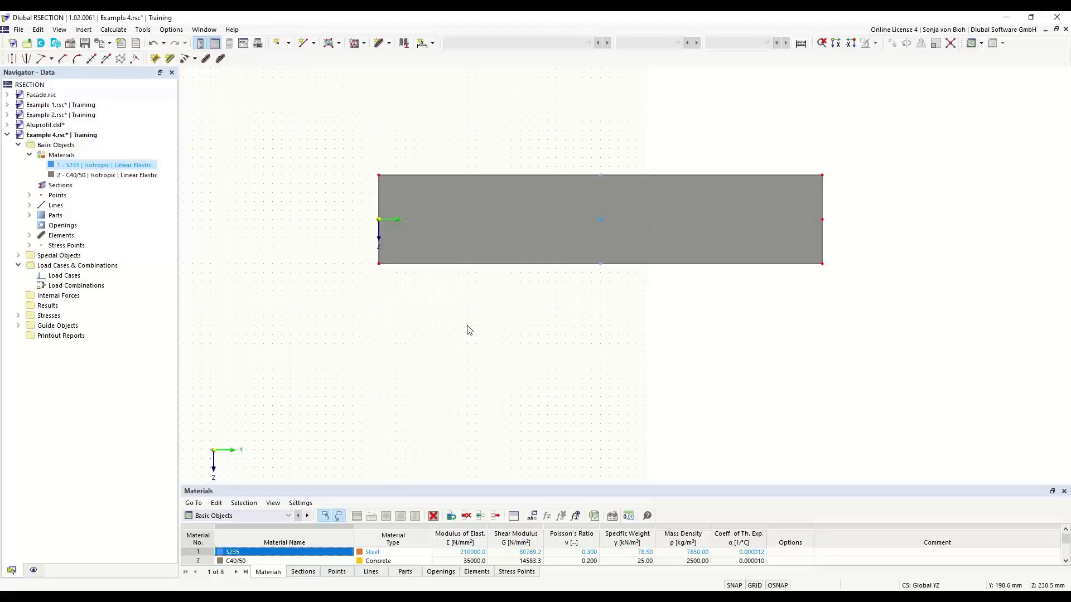
right_click(70, 186)
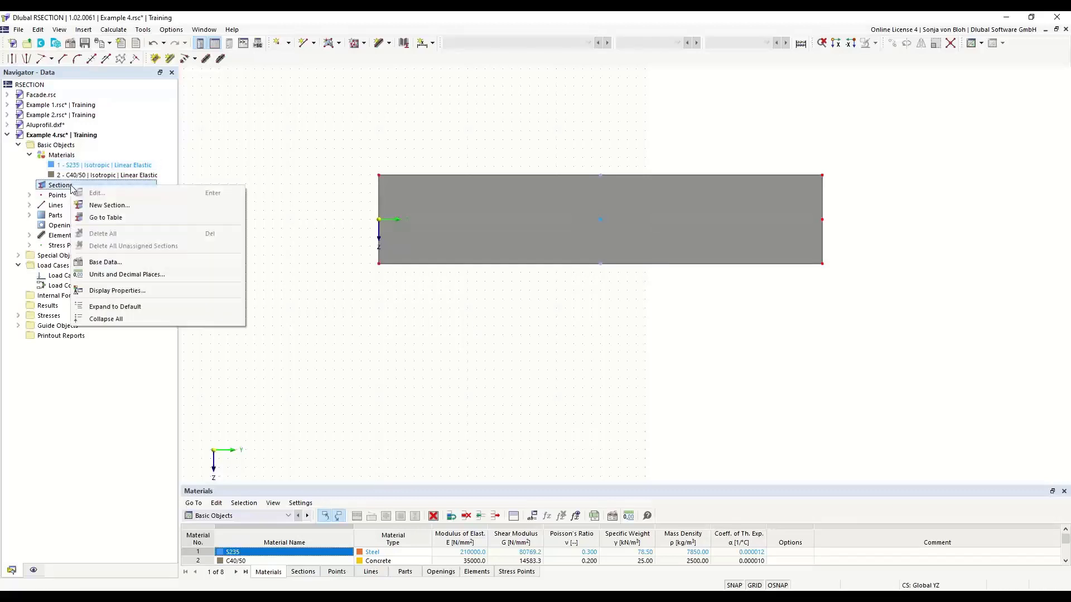
left_click(101, 206)
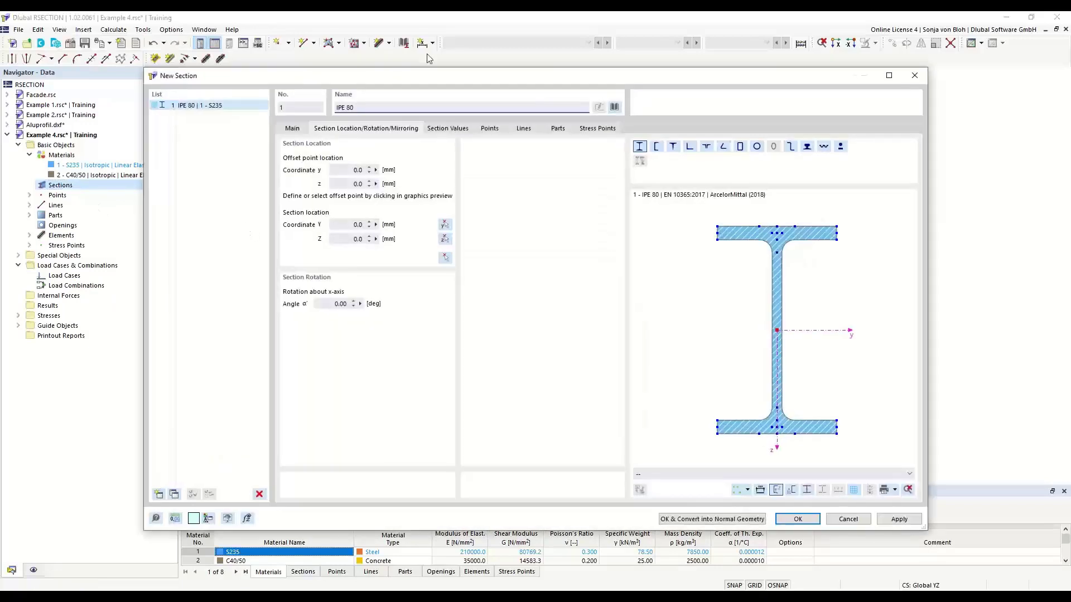
left_click(614, 107)
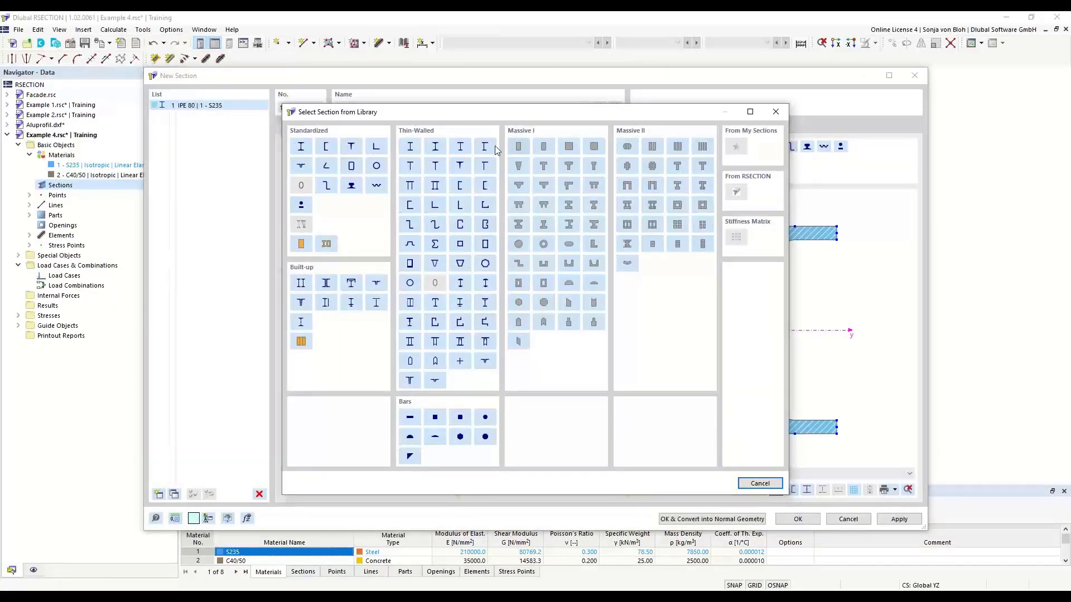
left_click(302, 147)
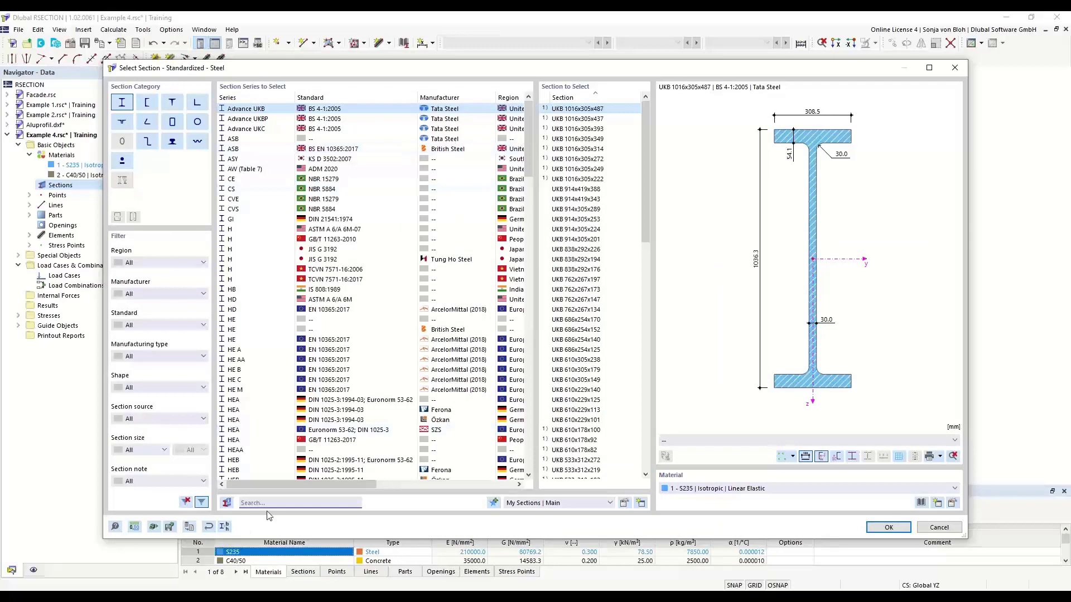
type("HE")
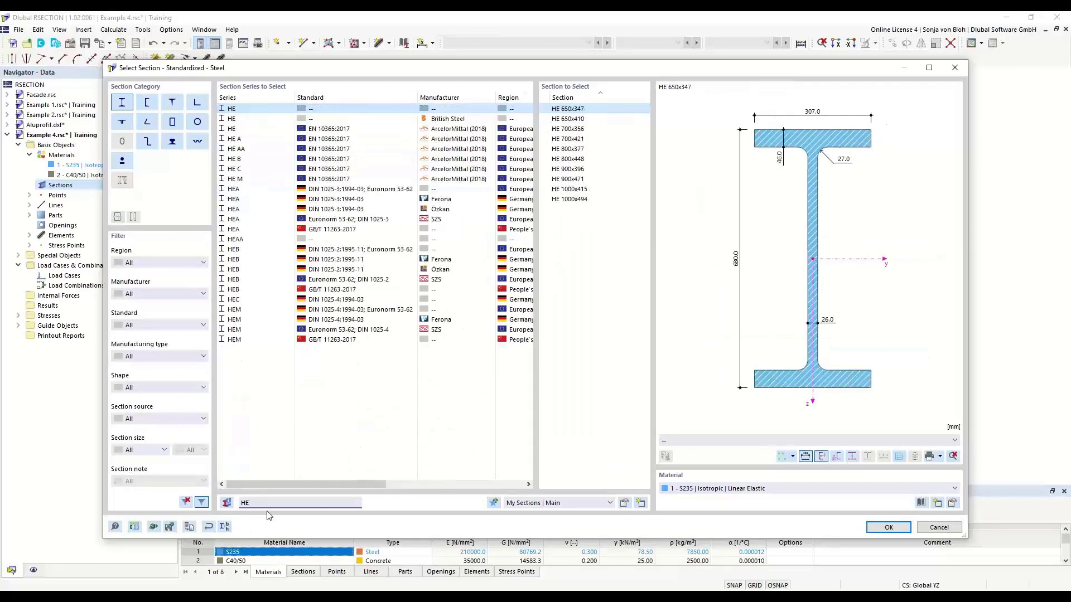
type("B")
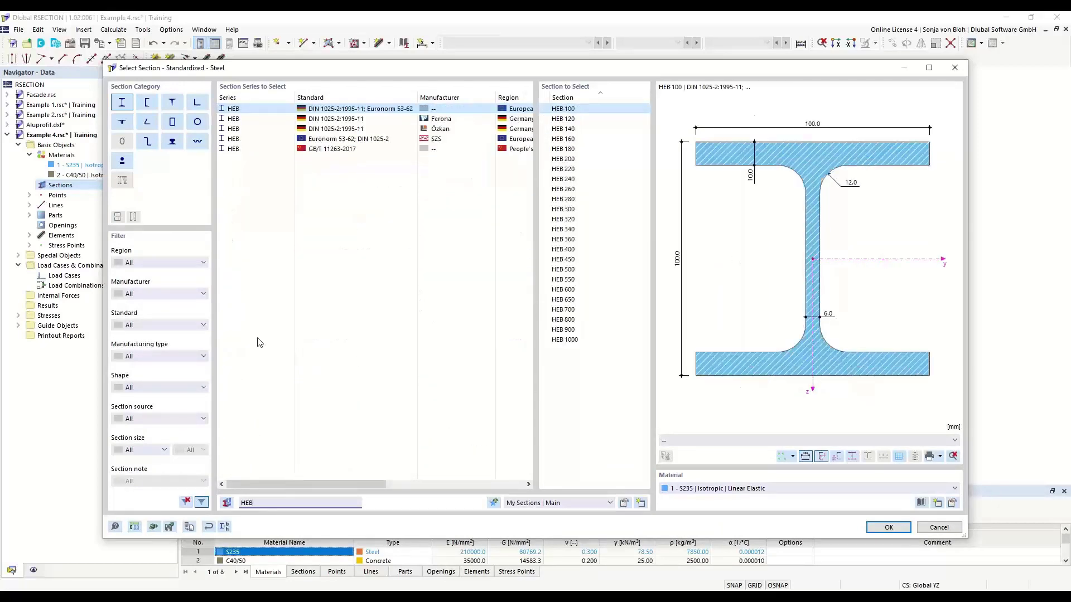
left_click(568, 250)
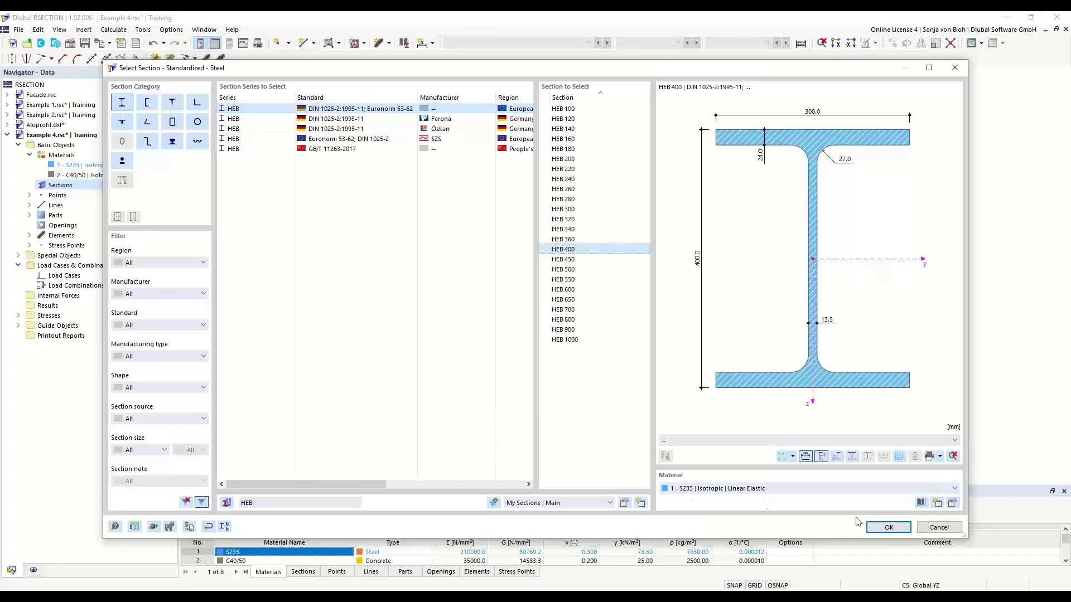
left_click(875, 529)
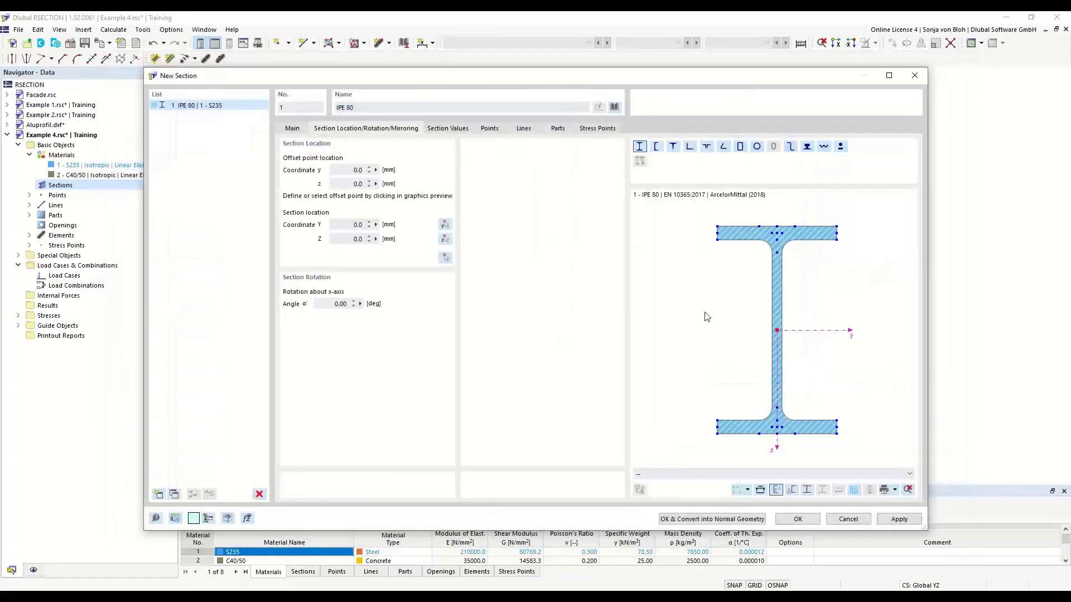
Insert the HEB 400 with its top flange midpoint at the midpoint of the slab's bottom edge, Y 500 mm and Z 100 mm
scroll(761, 252, "up", 1)
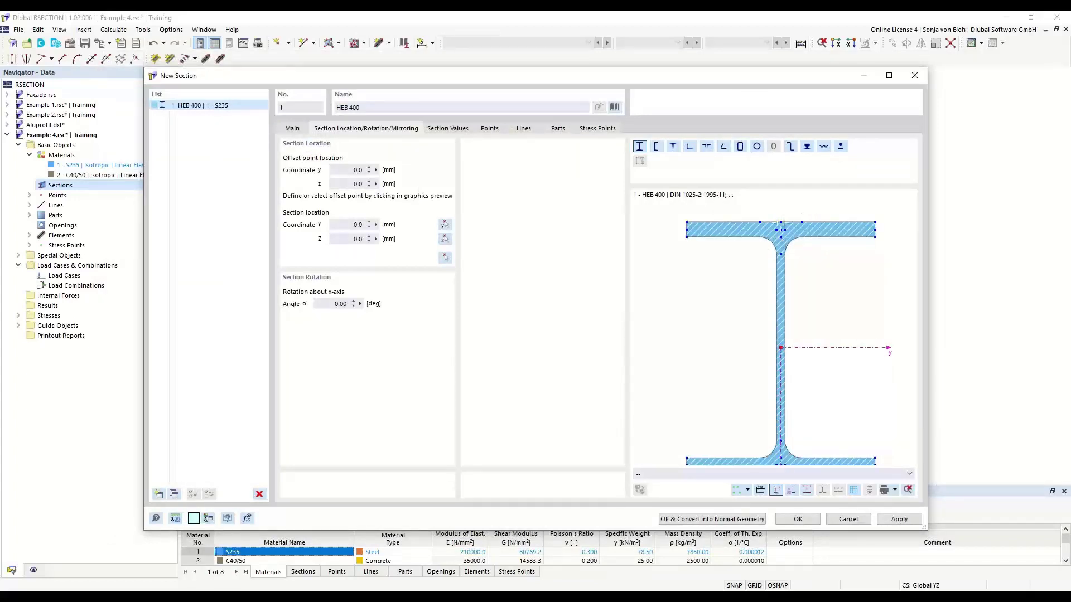
left_click(781, 222)
left_click(444, 258)
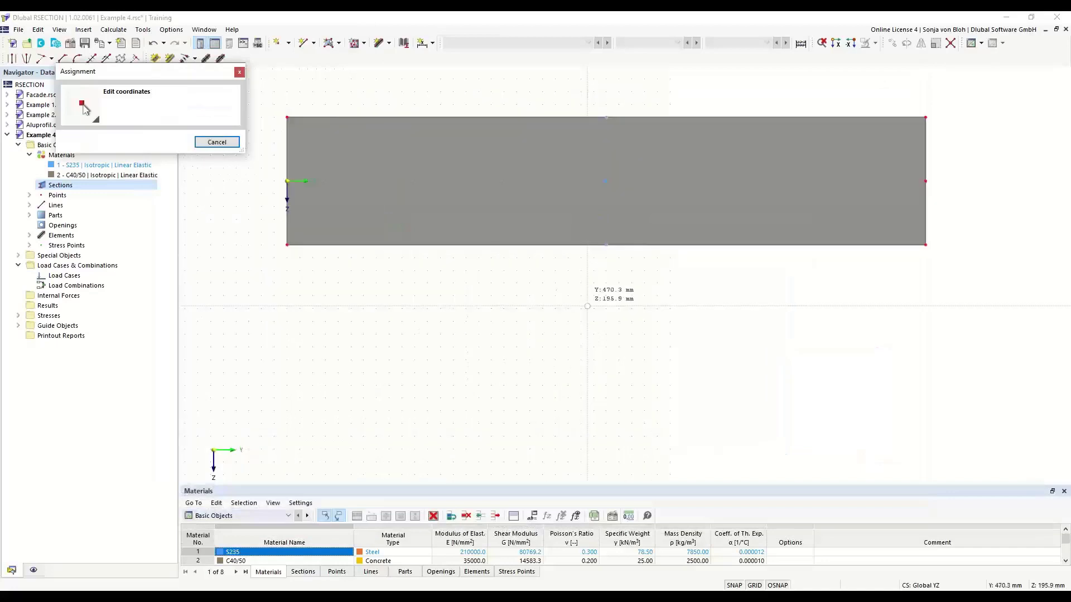
left_click(606, 246)
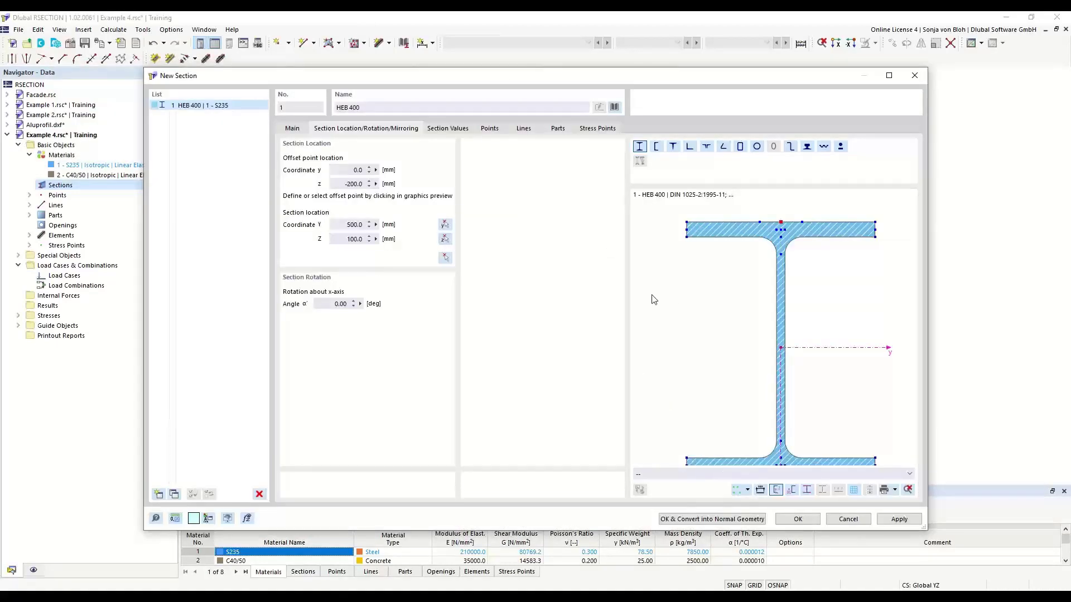
left_click_drag(592, 78, 527, 96)
left_click(740, 543)
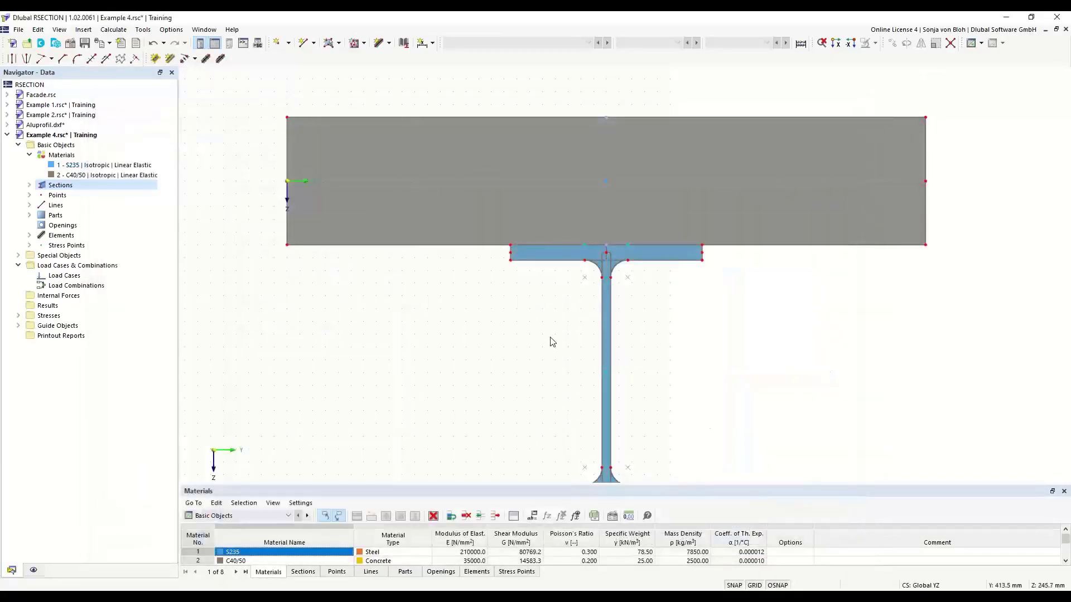
Convert the HEB 400 section into normal geometry
left_click(540, 251)
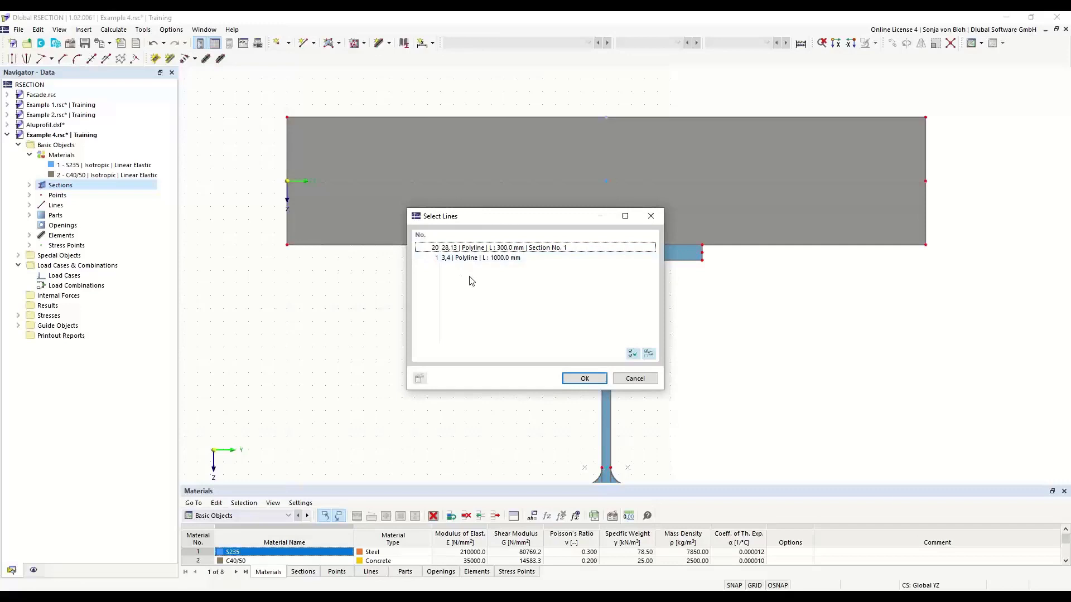
left_click(635, 378)
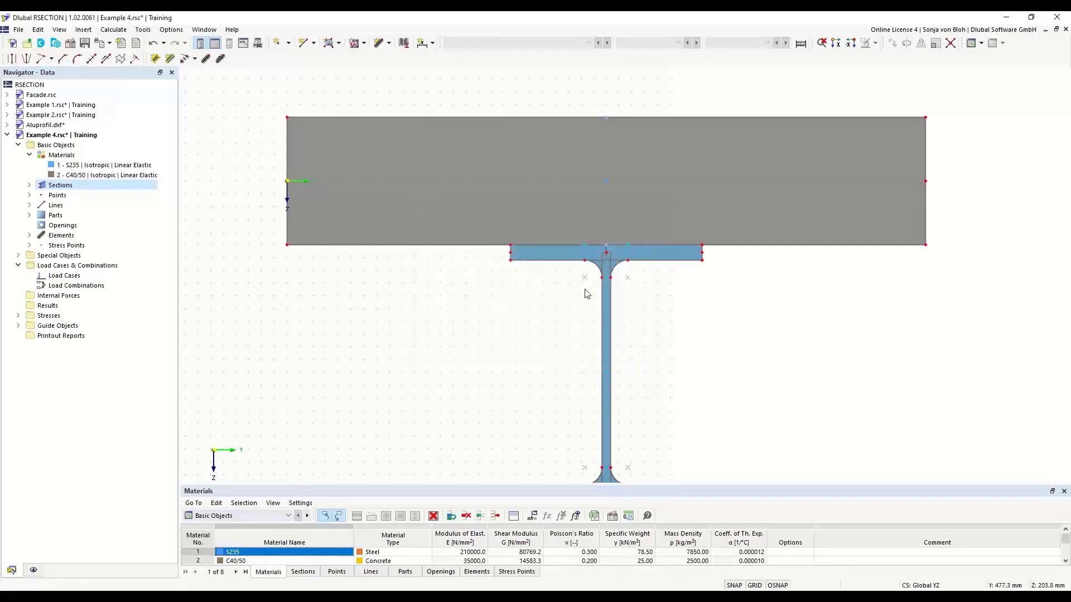
left_click(555, 254)
right_click(555, 254)
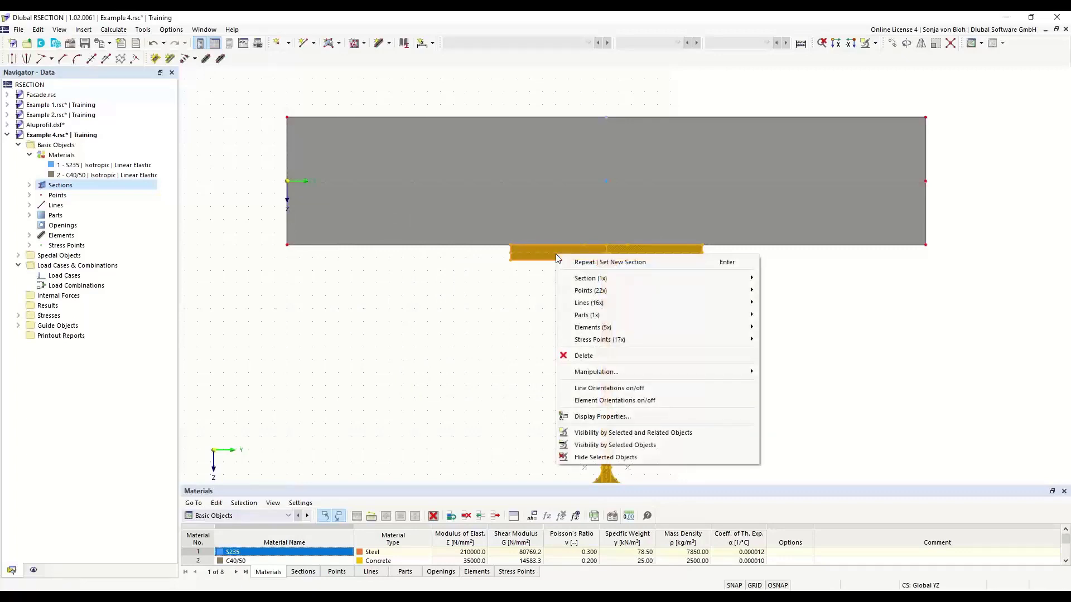
mouse_move(681, 277)
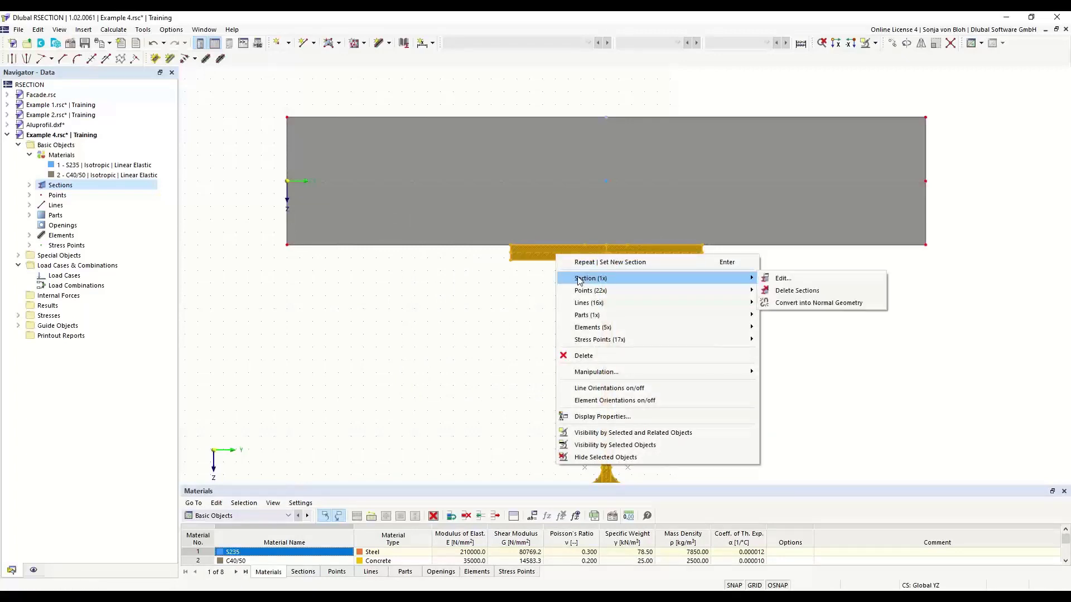
left_click(797, 304)
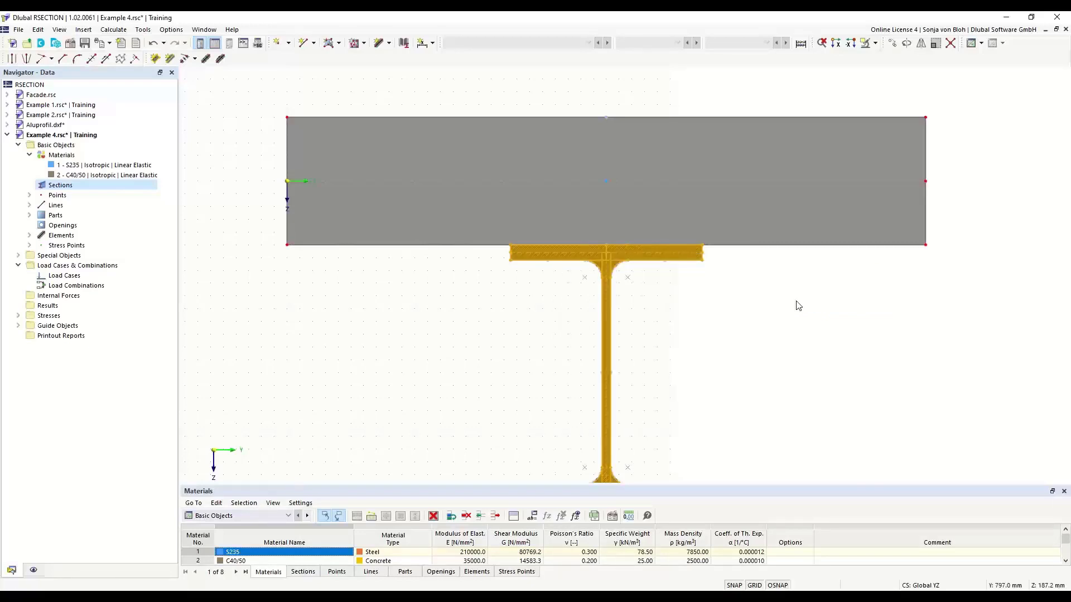
Connect the overlapping lines between the concrete slab's bottom edge and the steel section's top flange
left_click(658, 244)
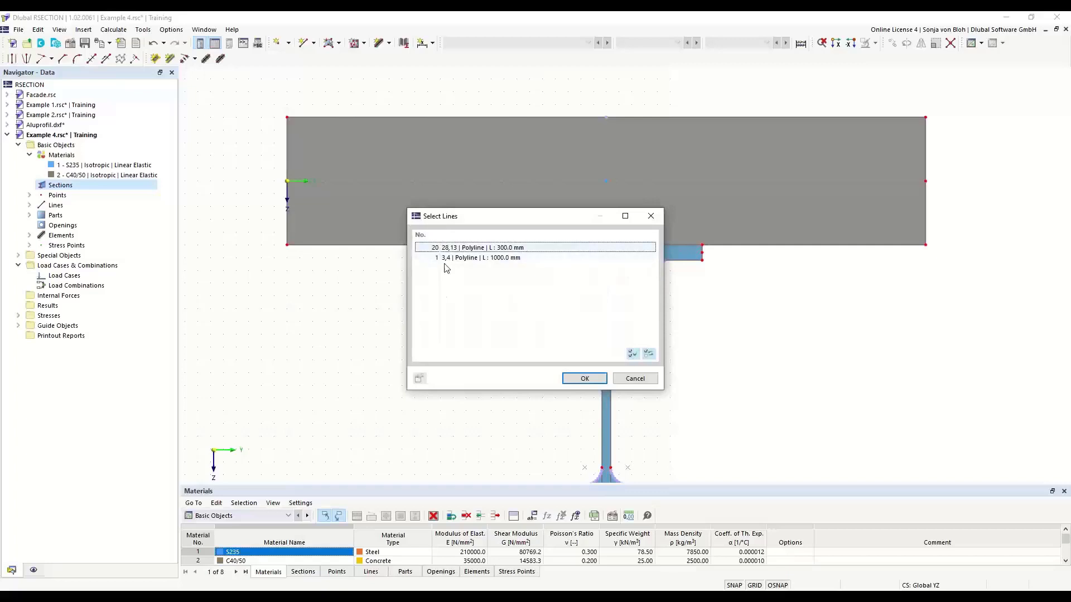
left_click(651, 217)
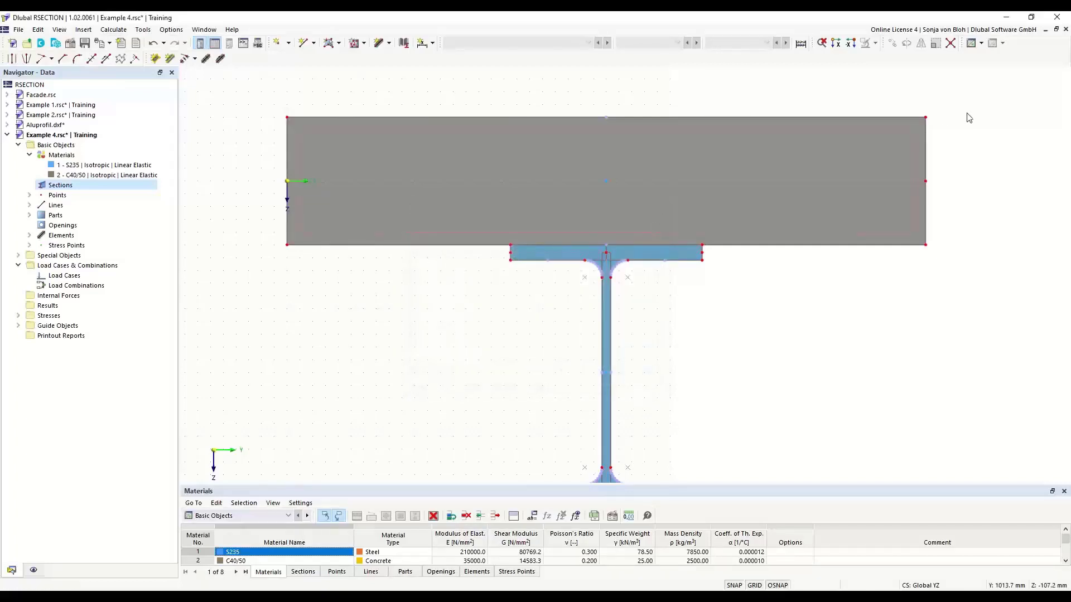
left_click(952, 47)
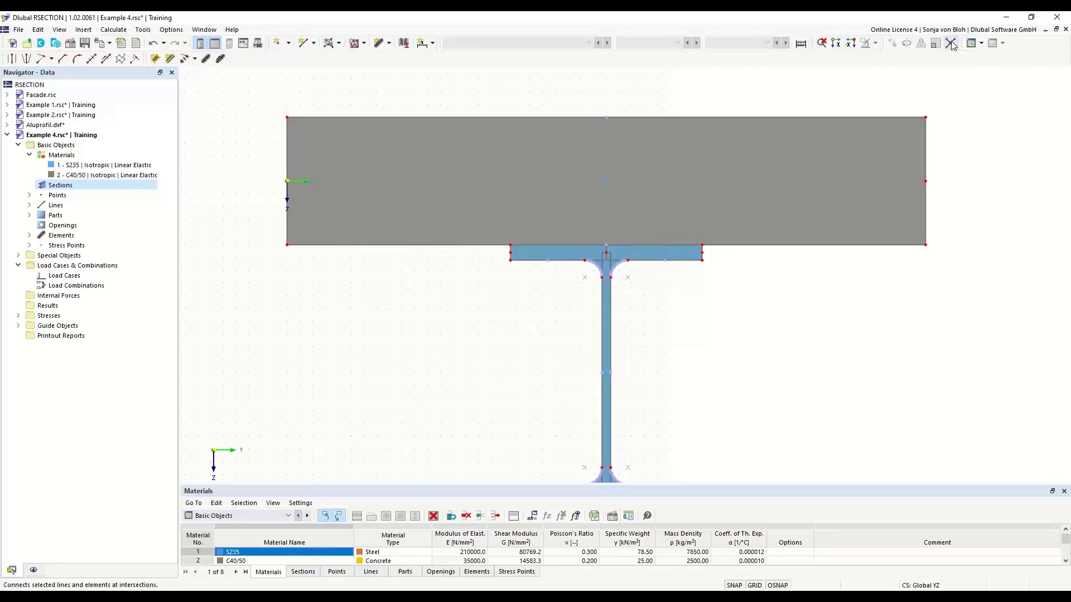
left_click_drag(230, 223, 972, 254)
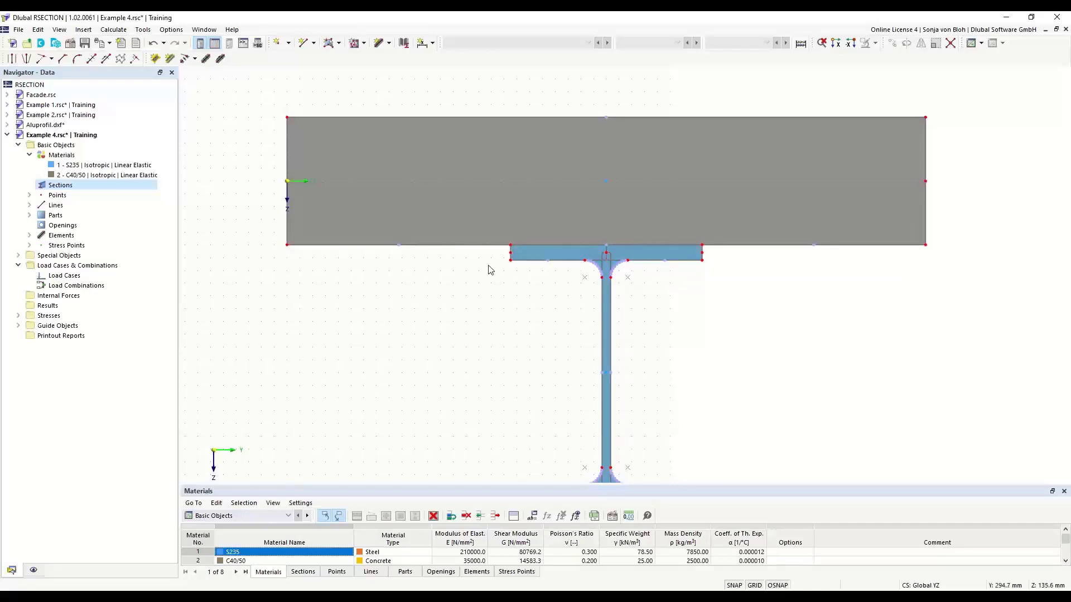
left_click(561, 250)
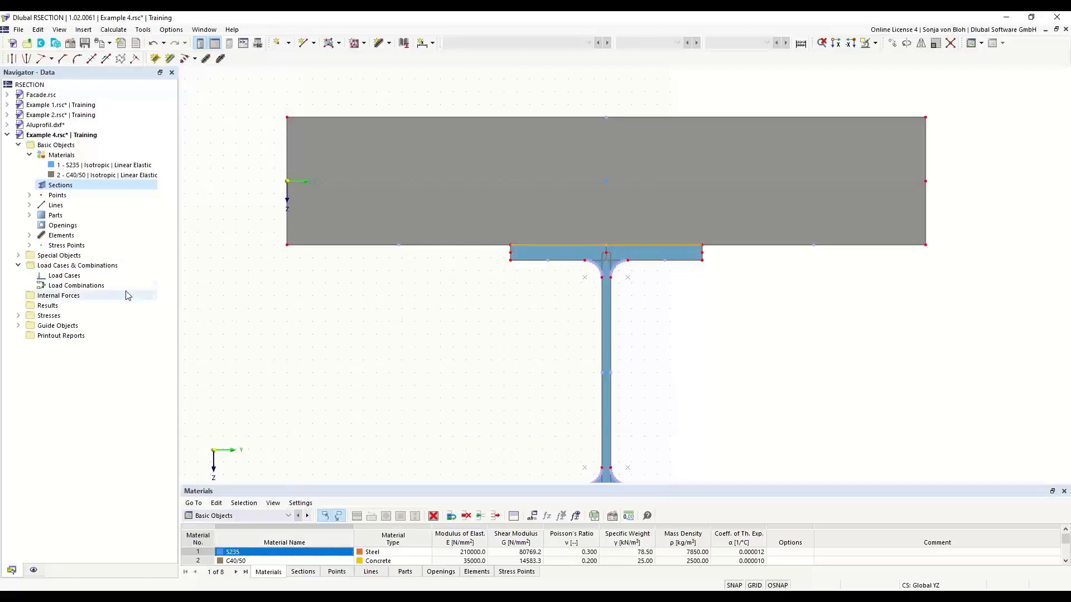
Create a new permanent load case named M
right_click(65, 277)
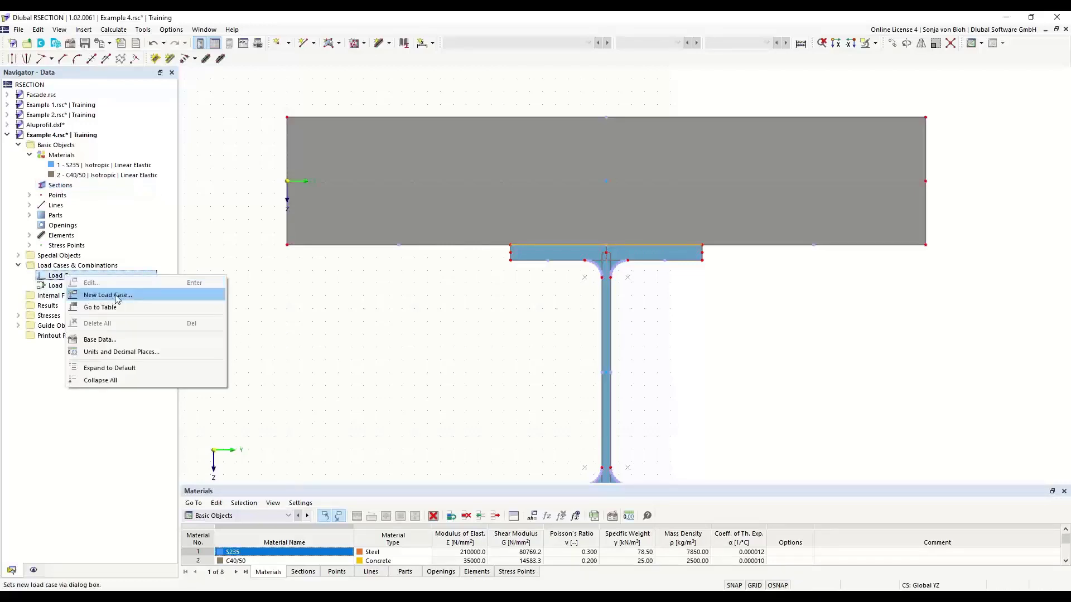
left_click(118, 296)
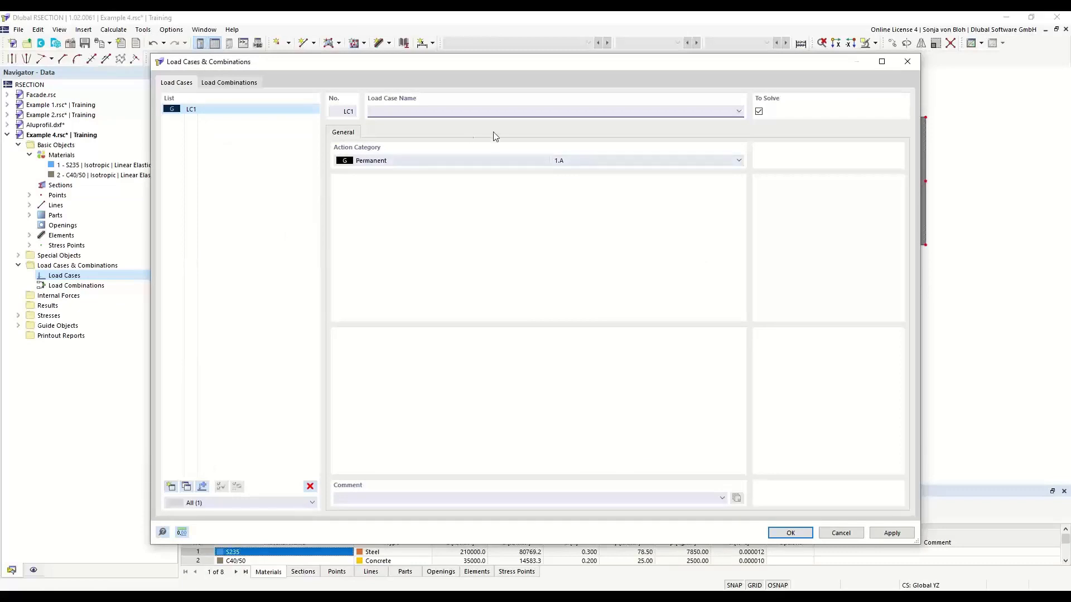
type("M")
left_click(792, 533)
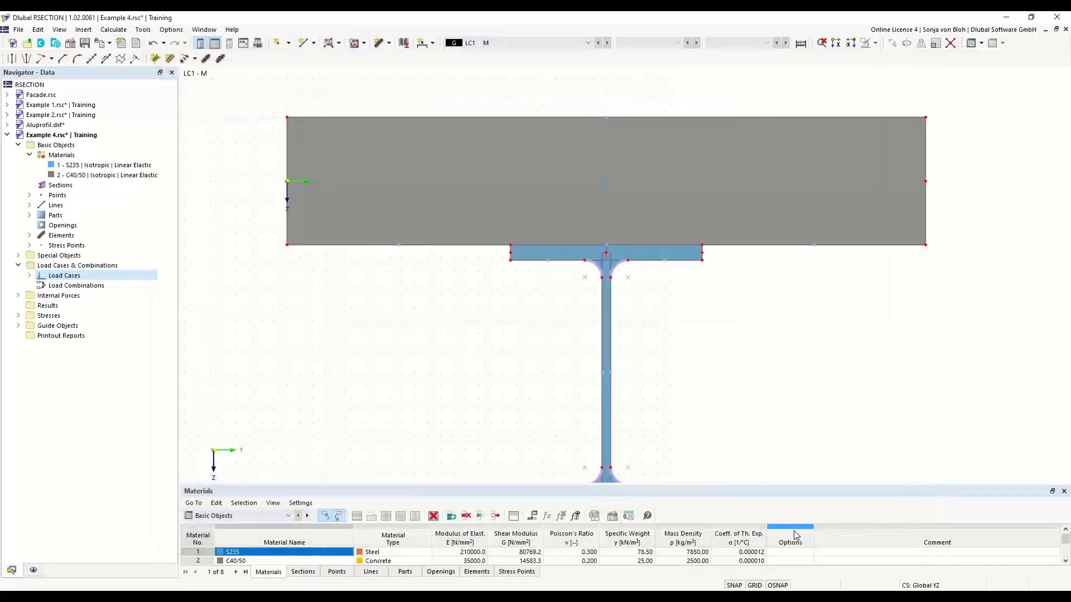
Add internal forces to load case M with a bending moment My of 100 kNm
left_click(18, 295)
left_click(29, 306)
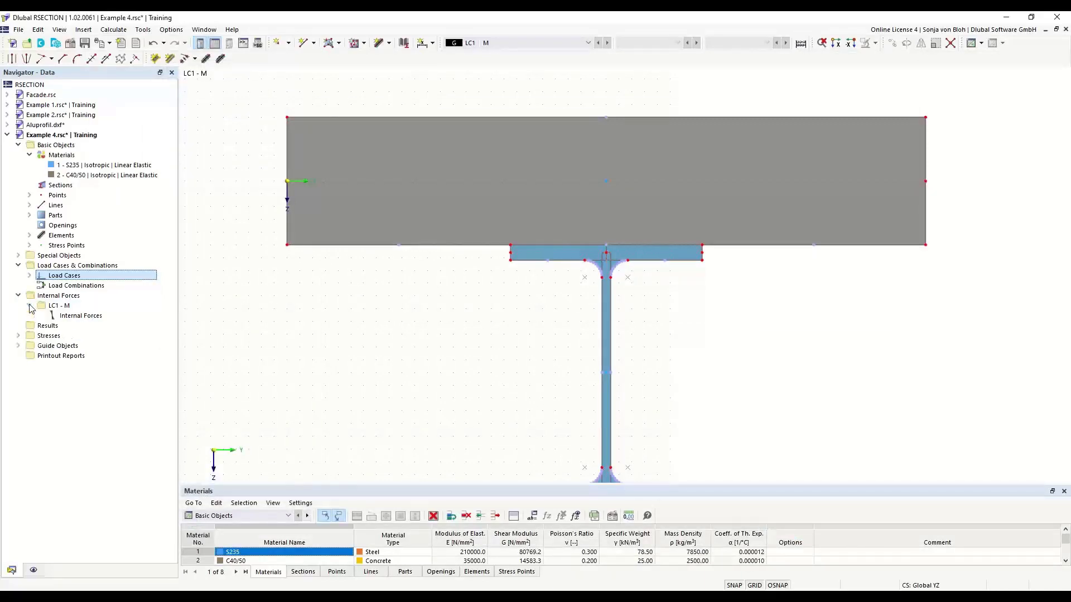
left_click(78, 315)
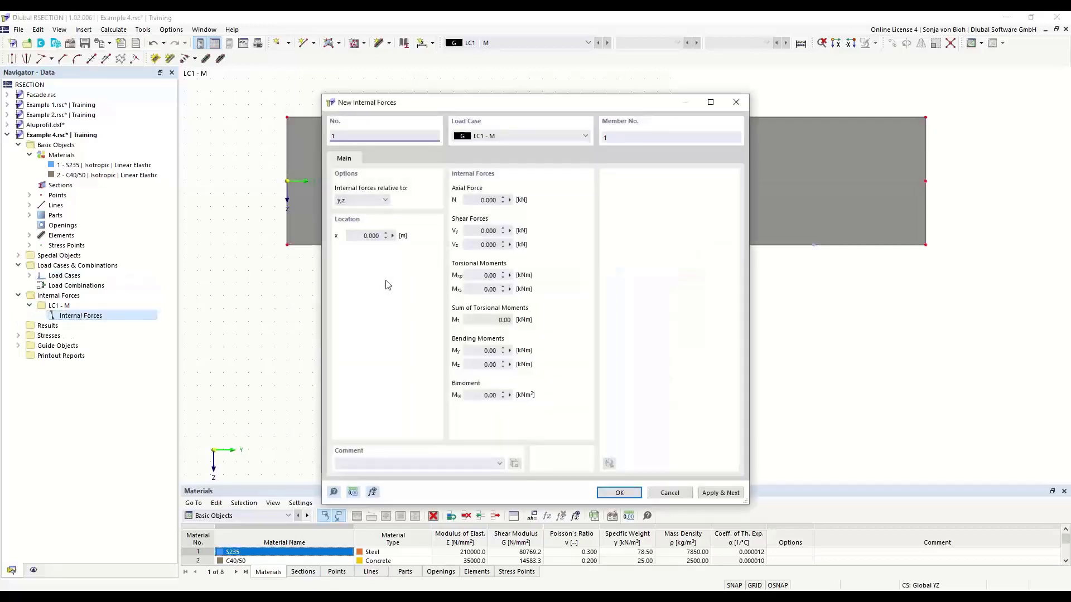
left_click(478, 353)
type("100")
left_click(619, 492)
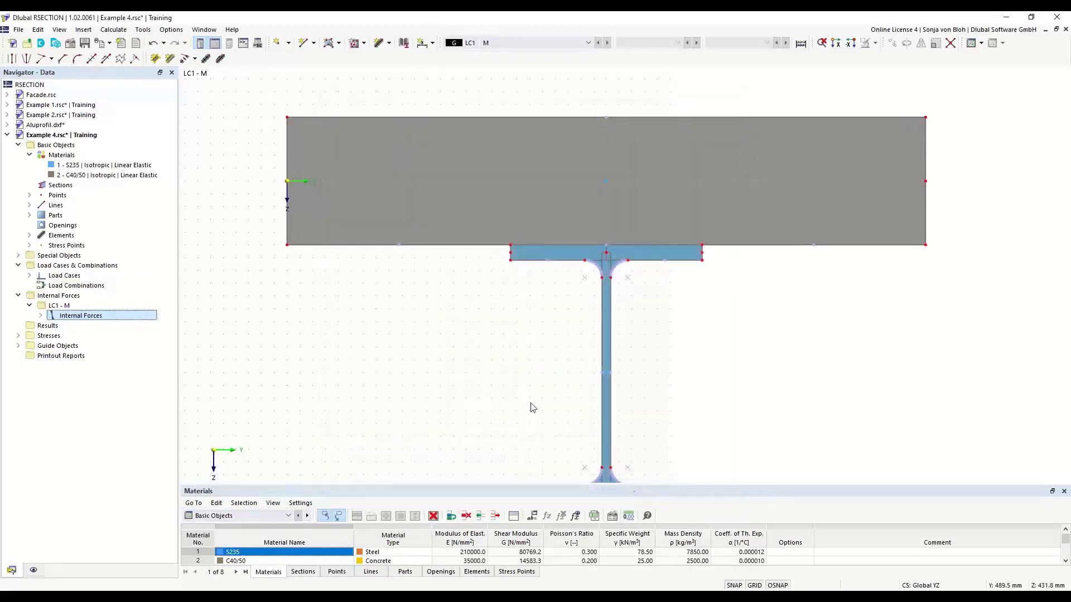
Calculate all results and enlarge the section properties table to examine the composite section's values
left_click(114, 29)
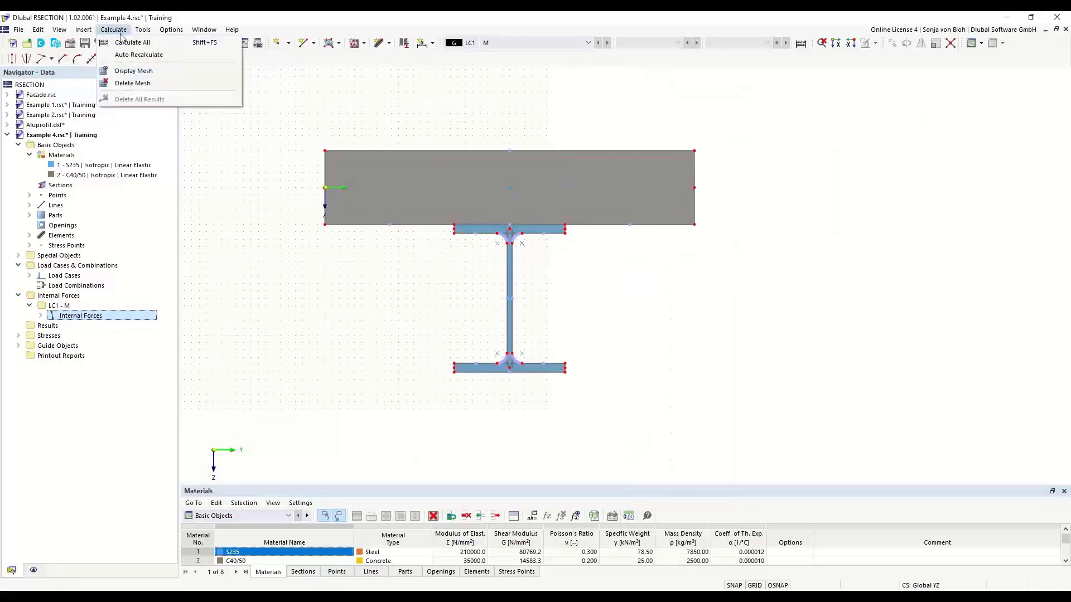
left_click(123, 43)
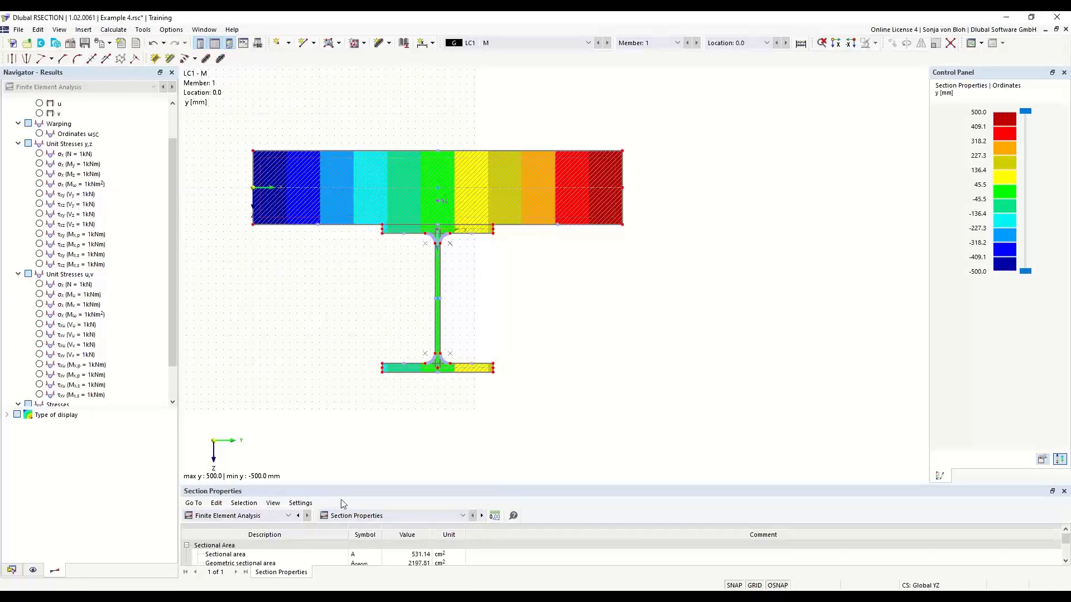
left_click_drag(344, 485, 365, 361)
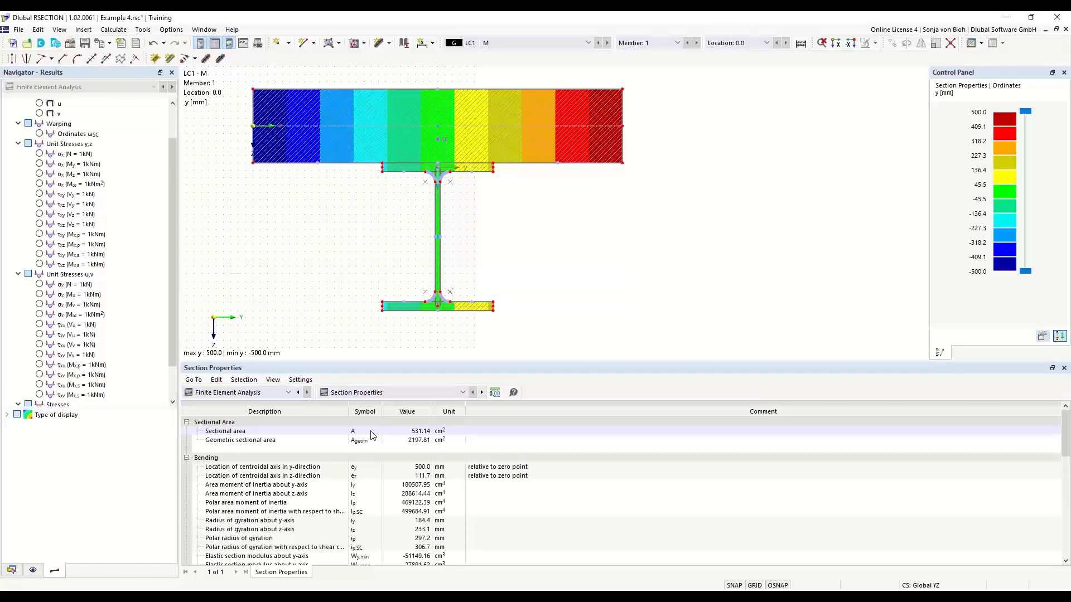
Return to the model data and save the Example 4 section file
left_click(11, 570)
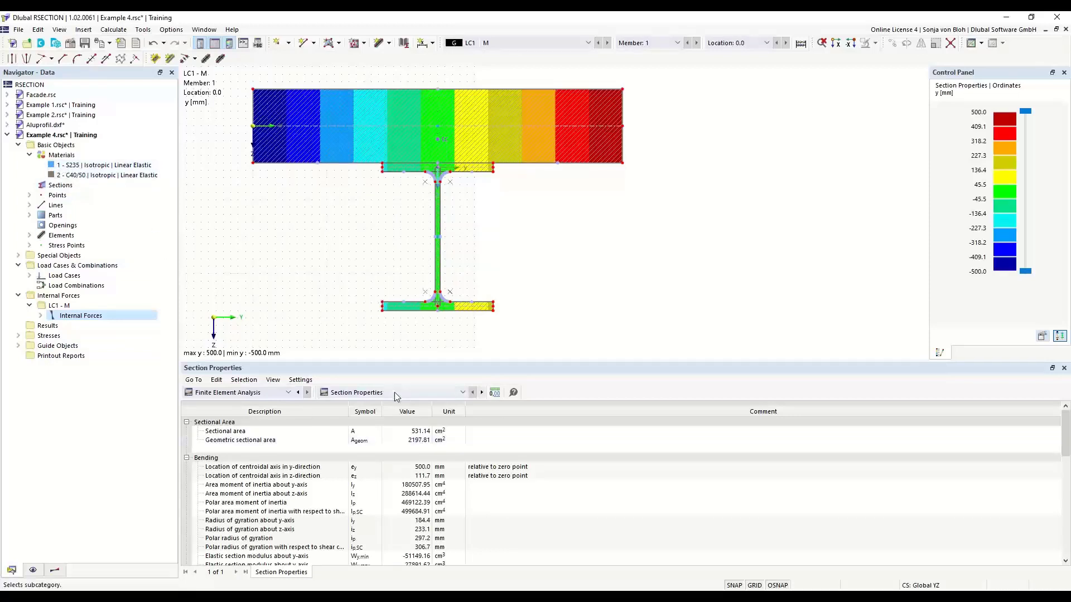
left_click(365, 441)
left_click(85, 44)
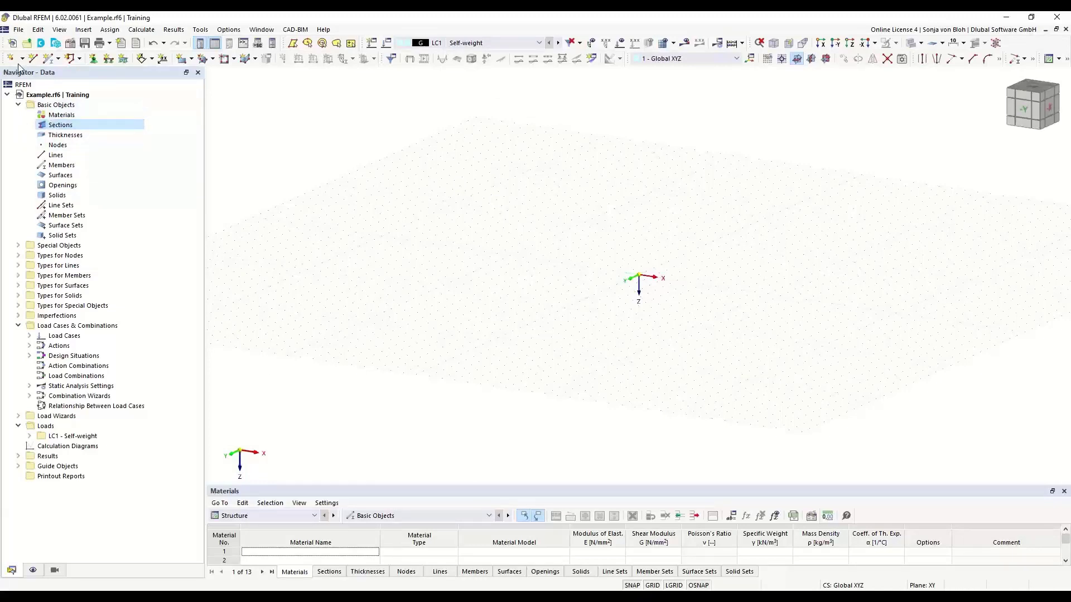
In RFEM, create a new section by importing Example 4.rsc from RSECTION
right_click(69, 128)
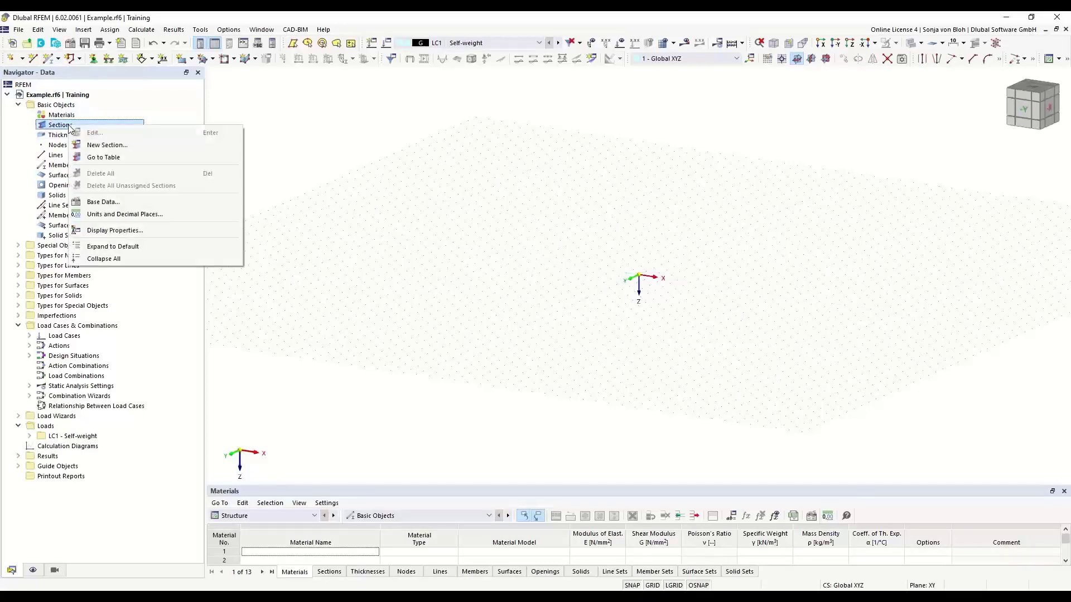
left_click(105, 145)
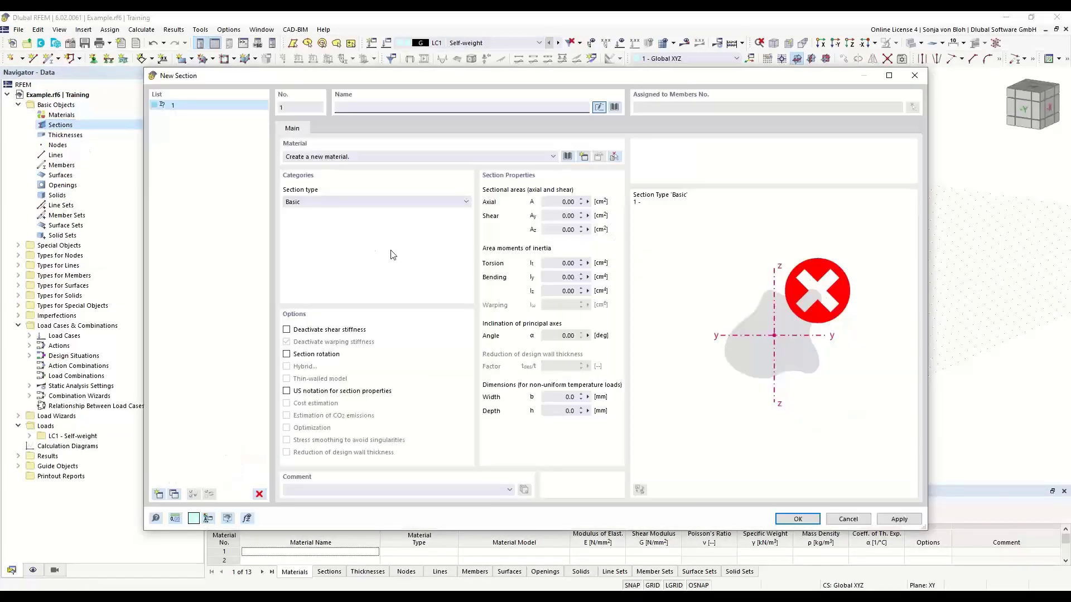
left_click(614, 107)
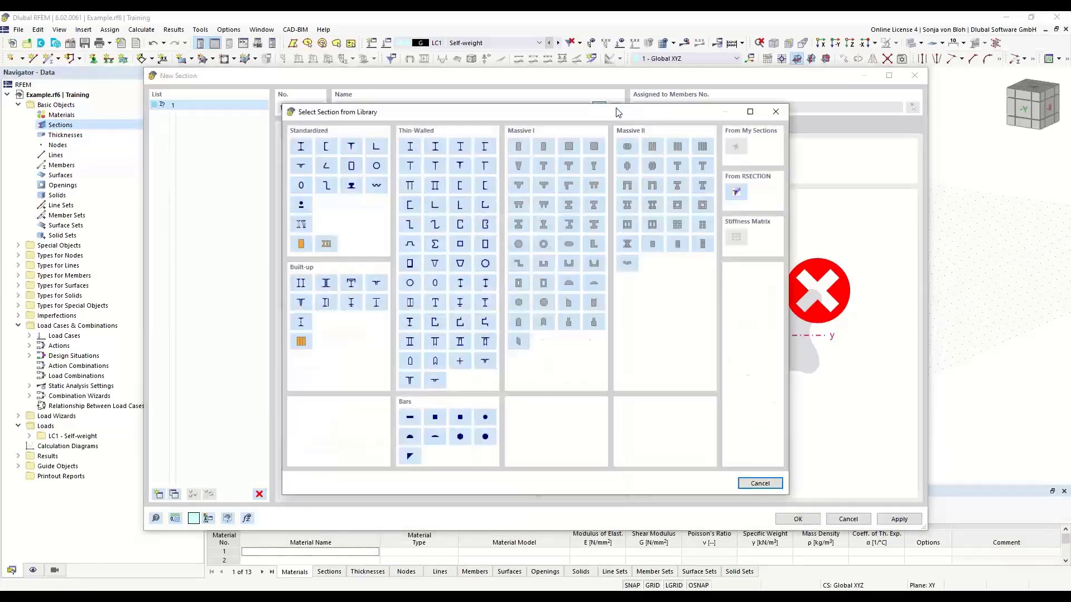
left_click(737, 193)
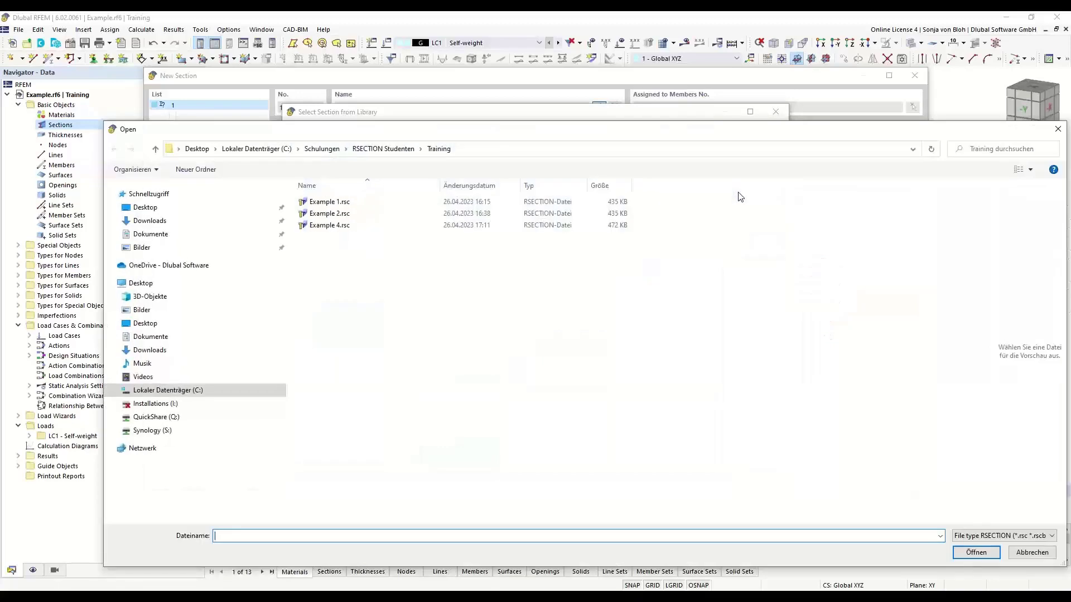
left_click(323, 226)
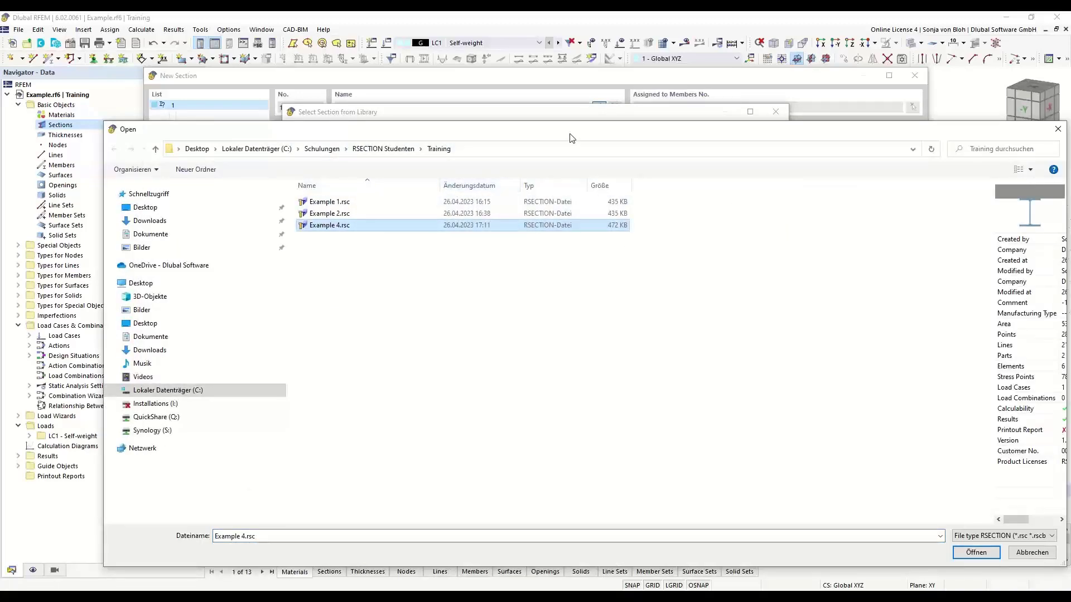
left_click_drag(571, 137, 472, 100)
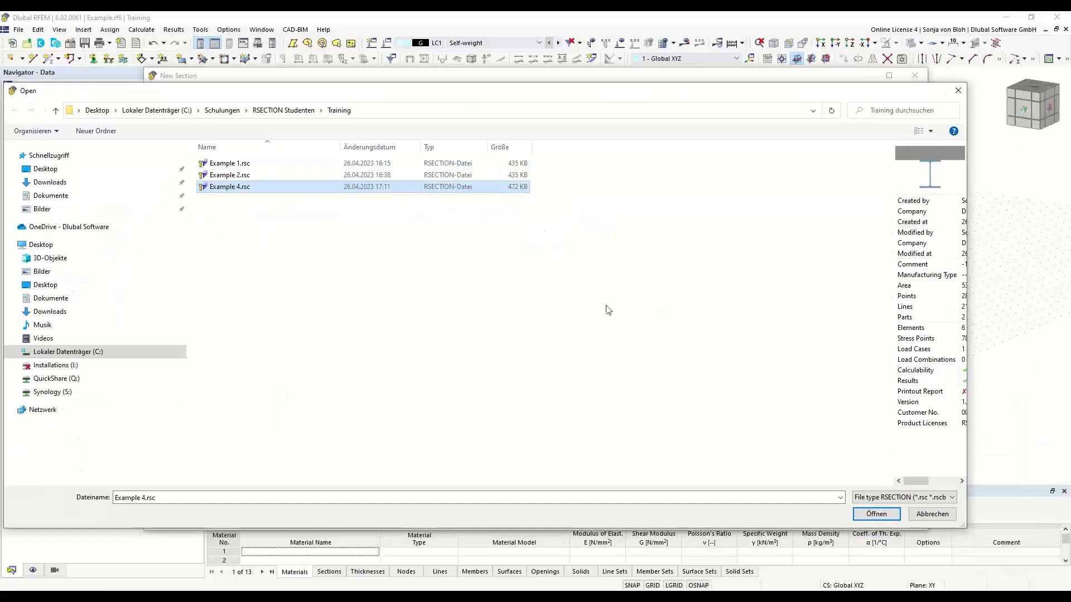
left_click(888, 514)
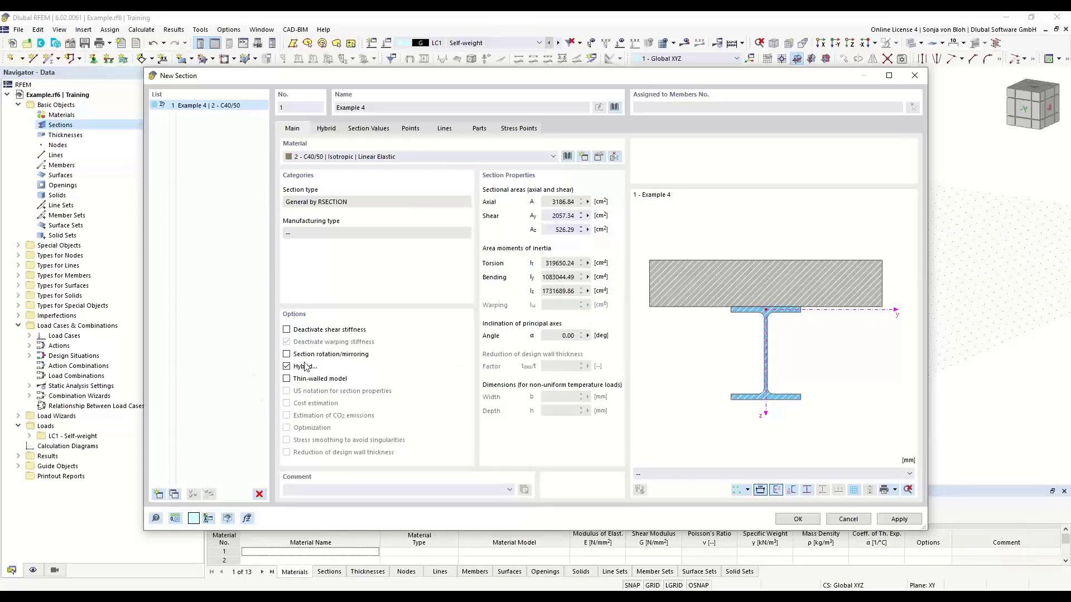
Assign C40/50 to part 2, the steel I-section, in the hybrid section's material assignment
left_click(286, 366)
left_click(329, 130)
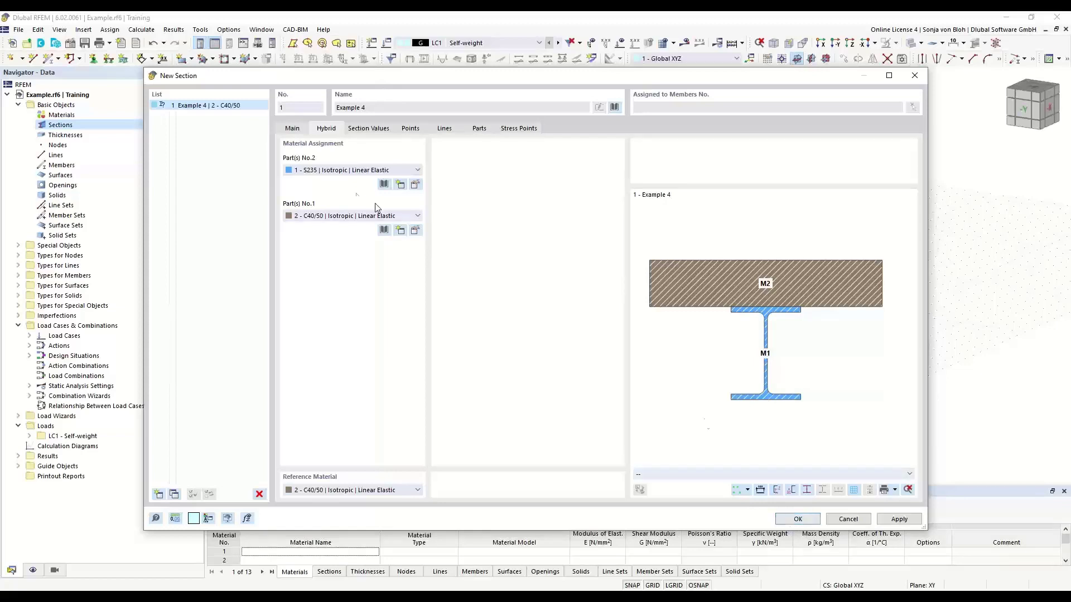
left_click(417, 170)
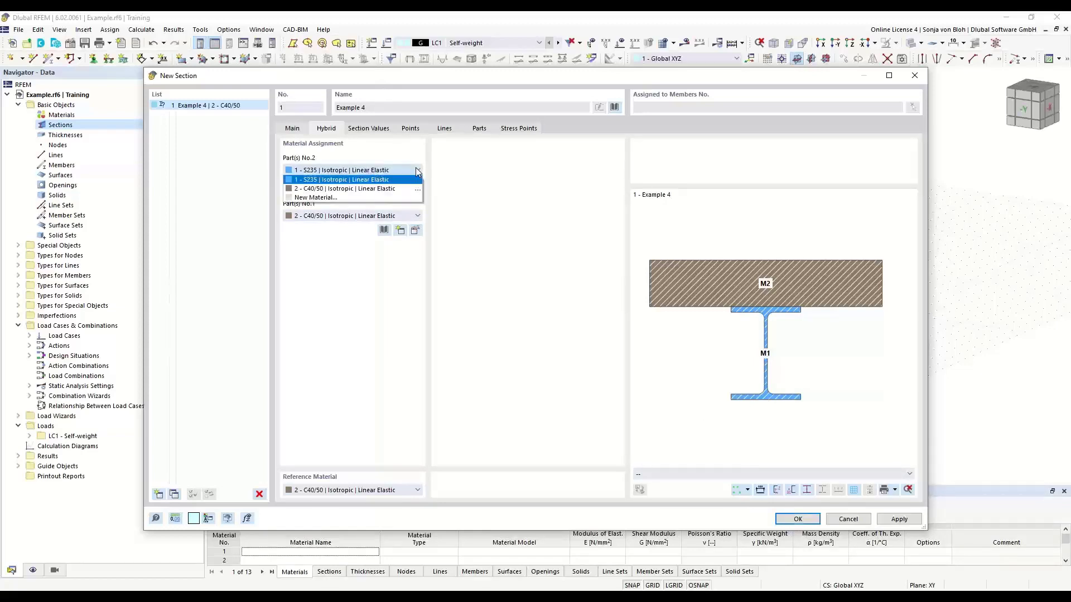
left_click(386, 179)
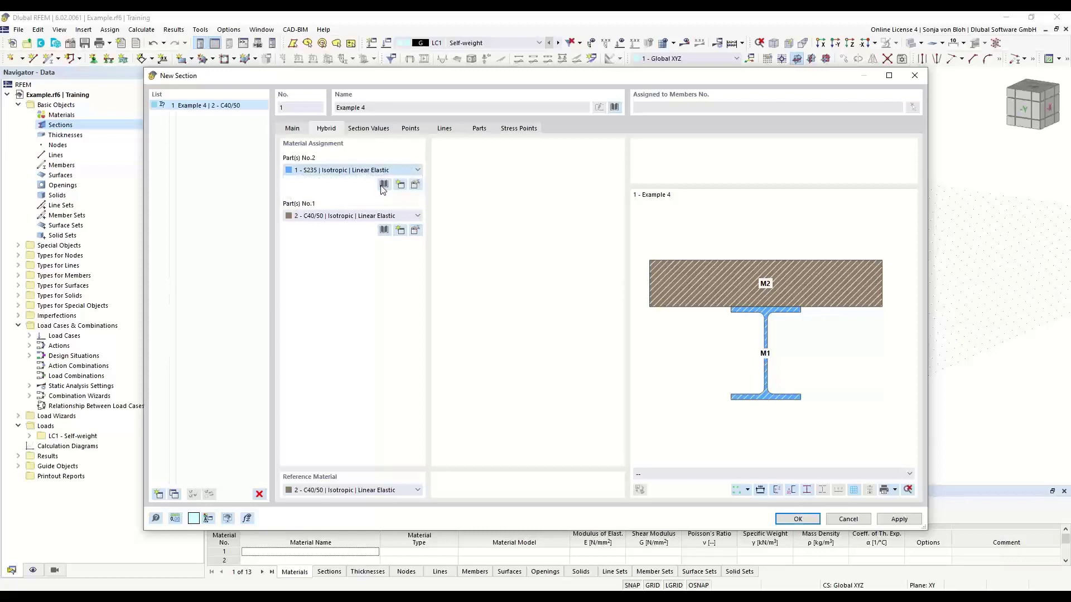
left_click(376, 217)
left_click(369, 223)
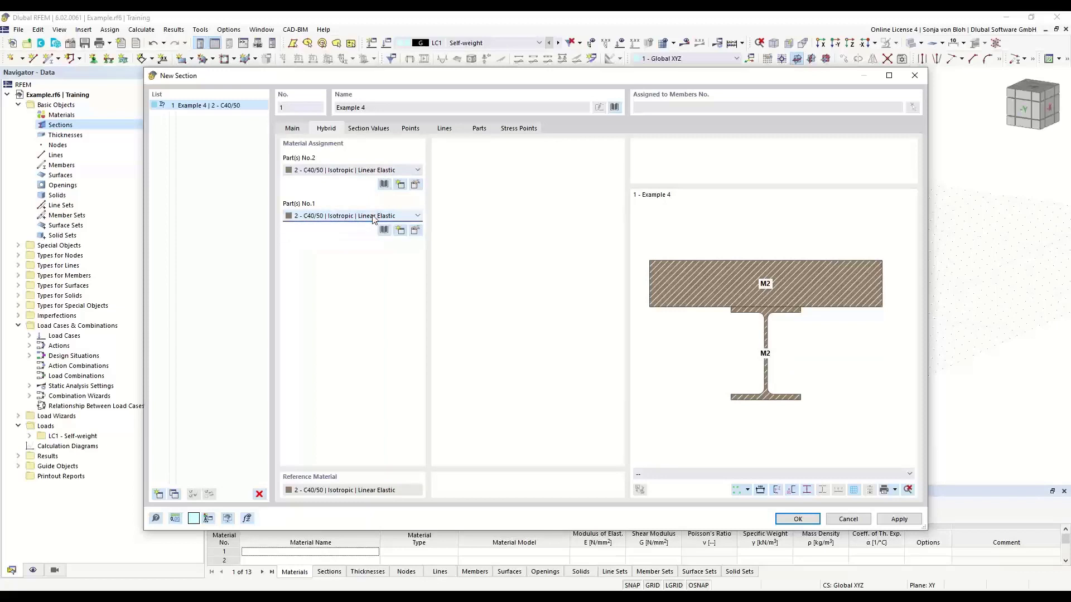
Create a new material S355N from the library, searching for S355 and choosing the Steel S series to EN 10025-3:2004-11
left_click(415, 230)
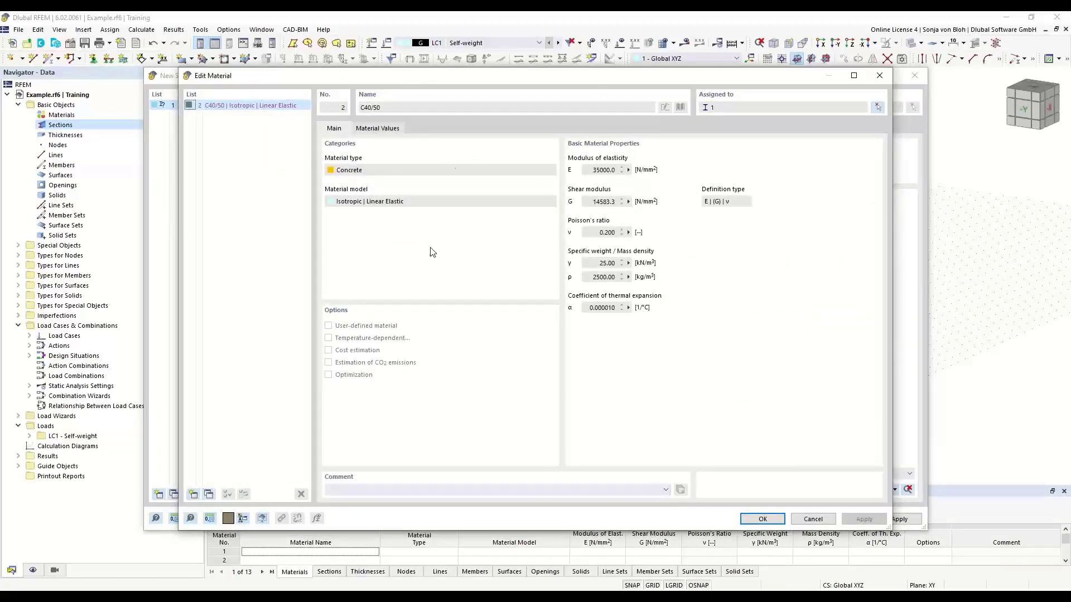
left_click(193, 494)
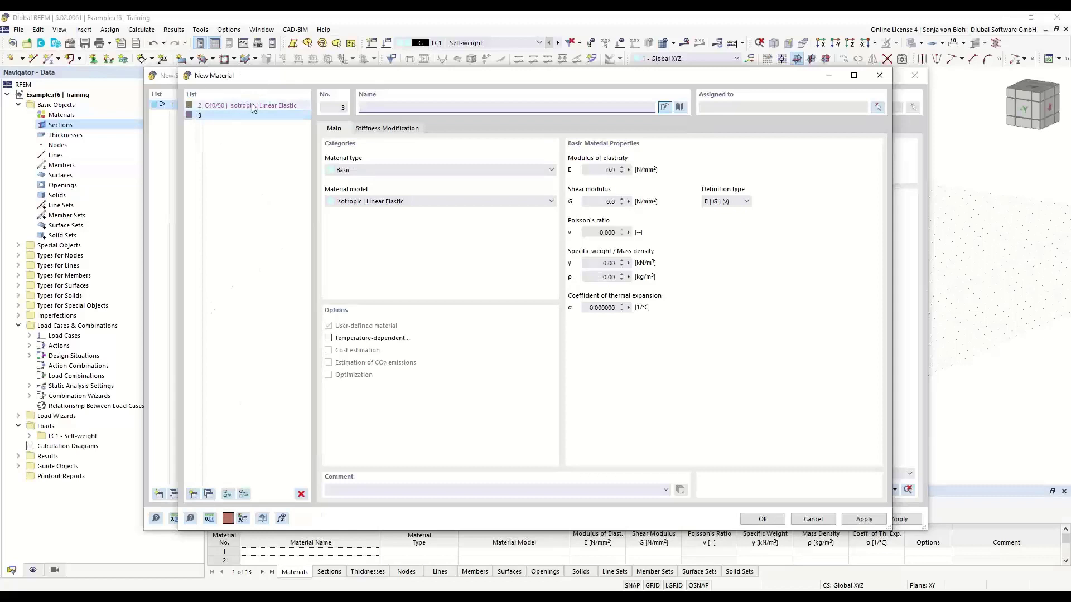
left_click(680, 107)
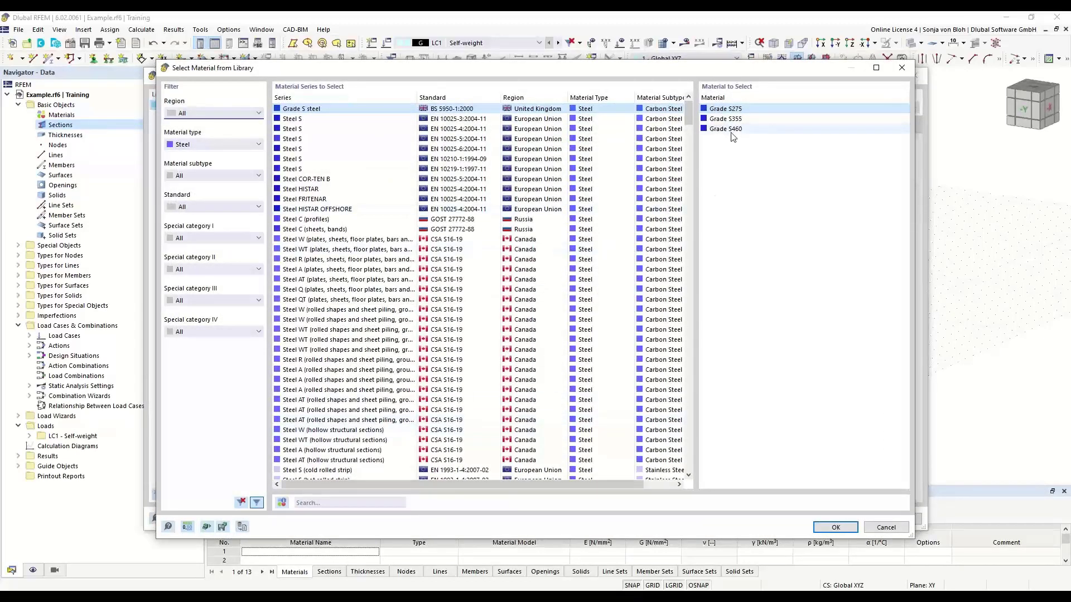
left_click(315, 503)
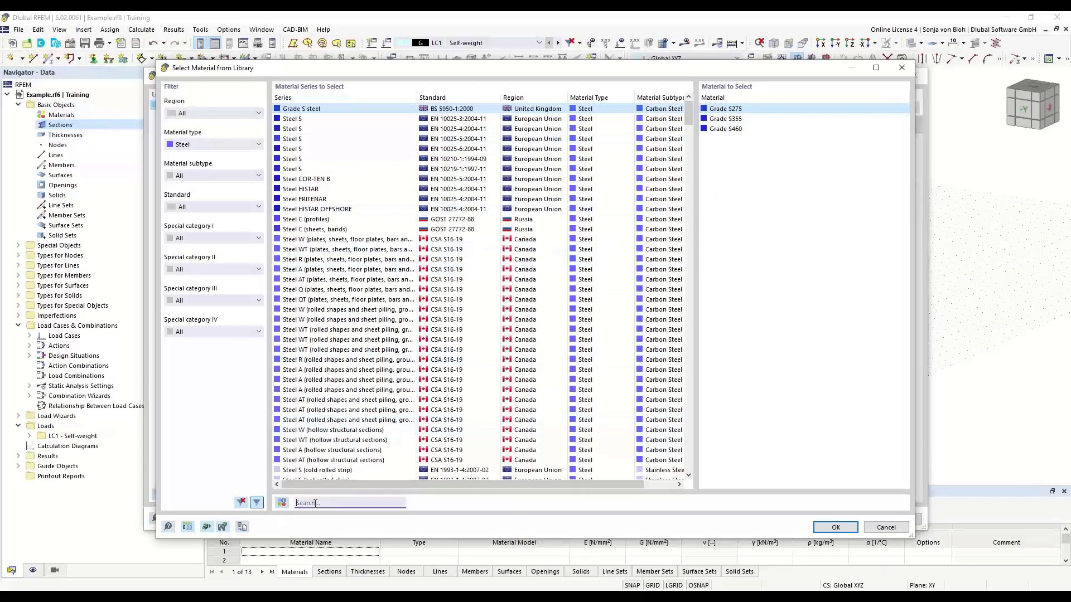
type("S355")
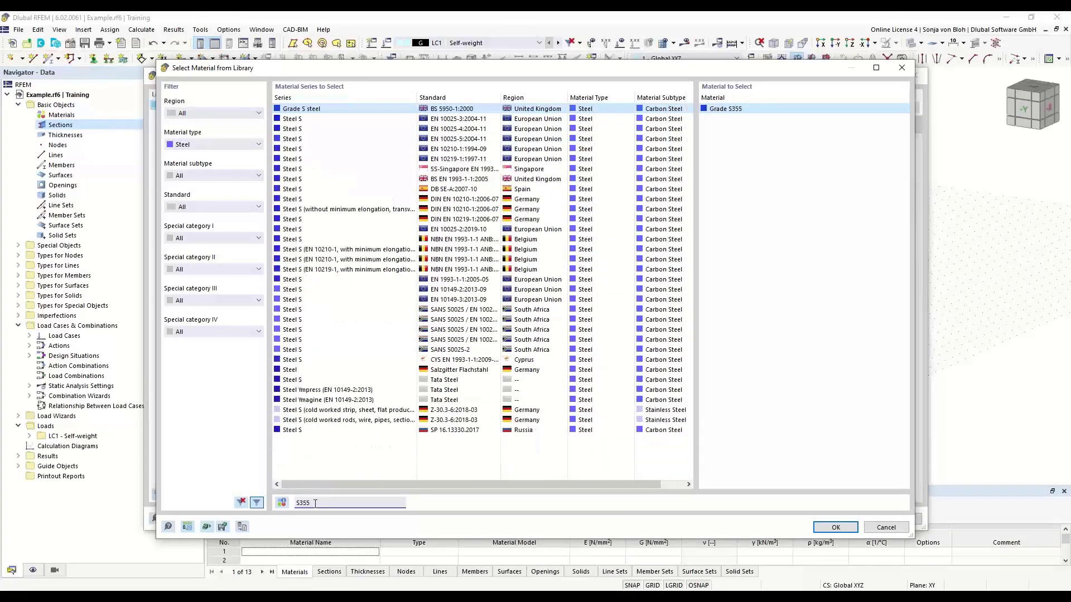
left_click(461, 120)
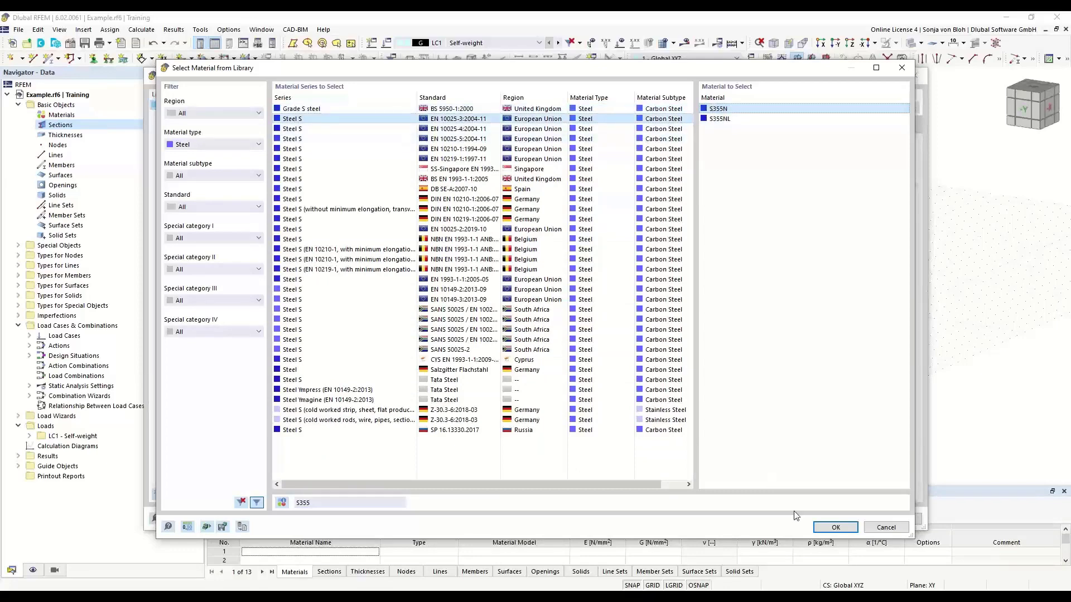
left_click(835, 528)
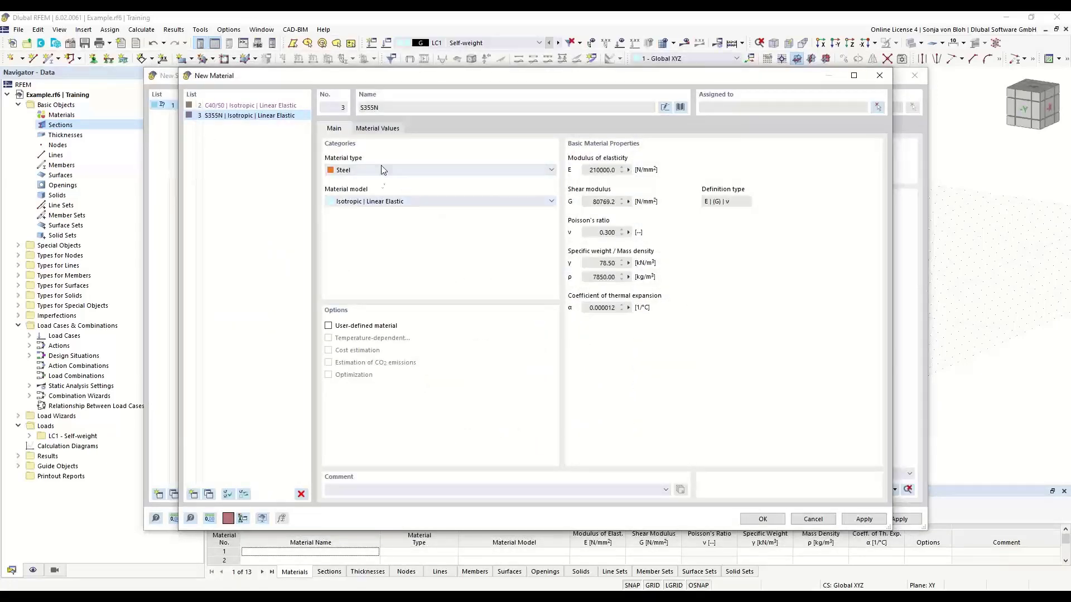
left_click(769, 518)
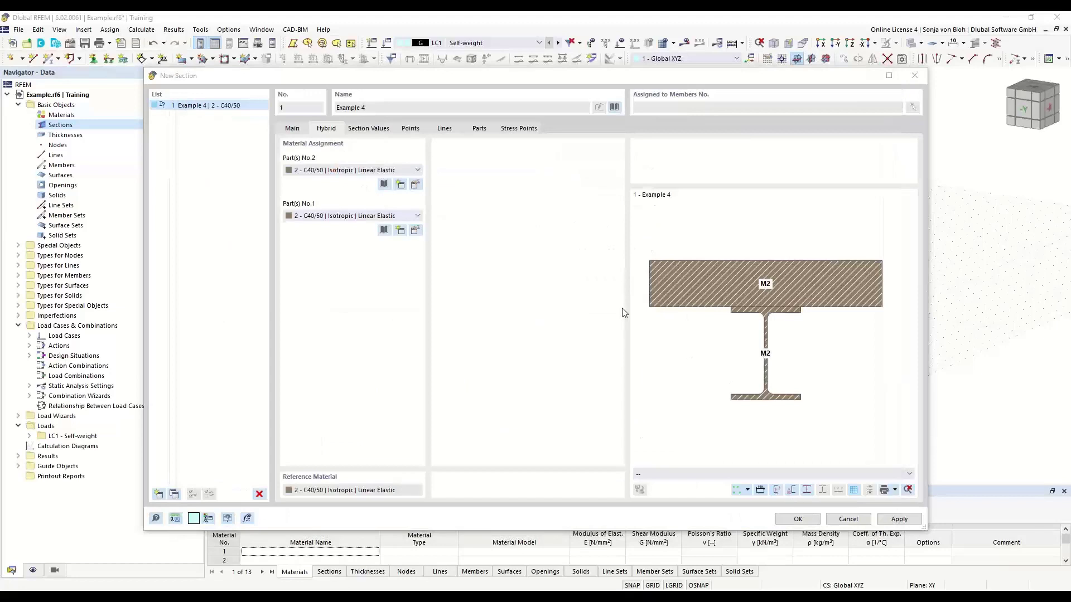
Assign the S355N material to part 1 and part 2 of the hybrid Example 4 section
left_click(418, 215)
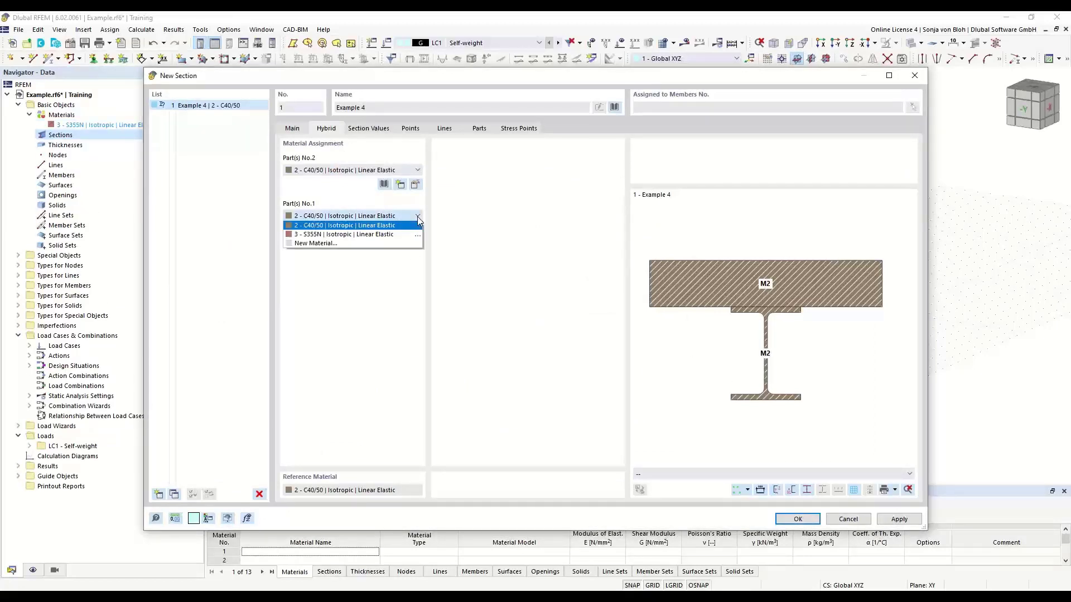
left_click(383, 235)
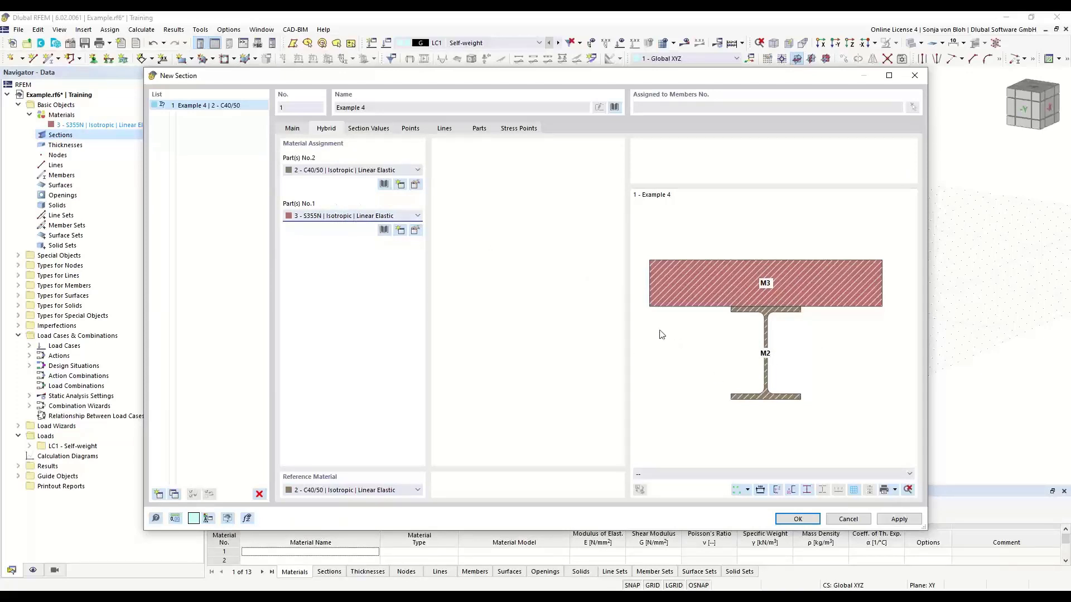
left_click(418, 170)
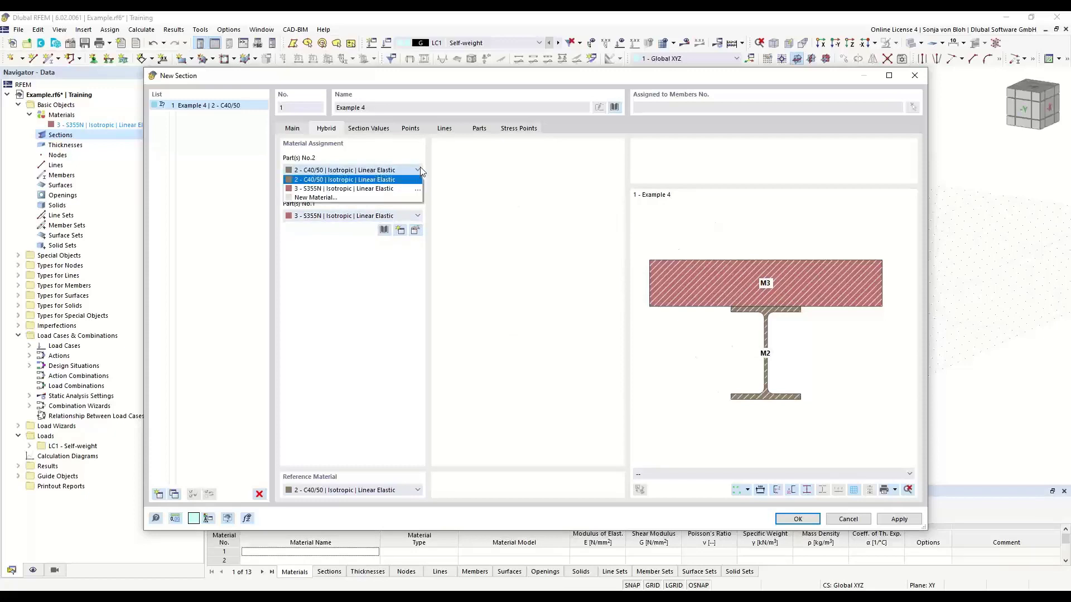
left_click(372, 189)
left_click(406, 216)
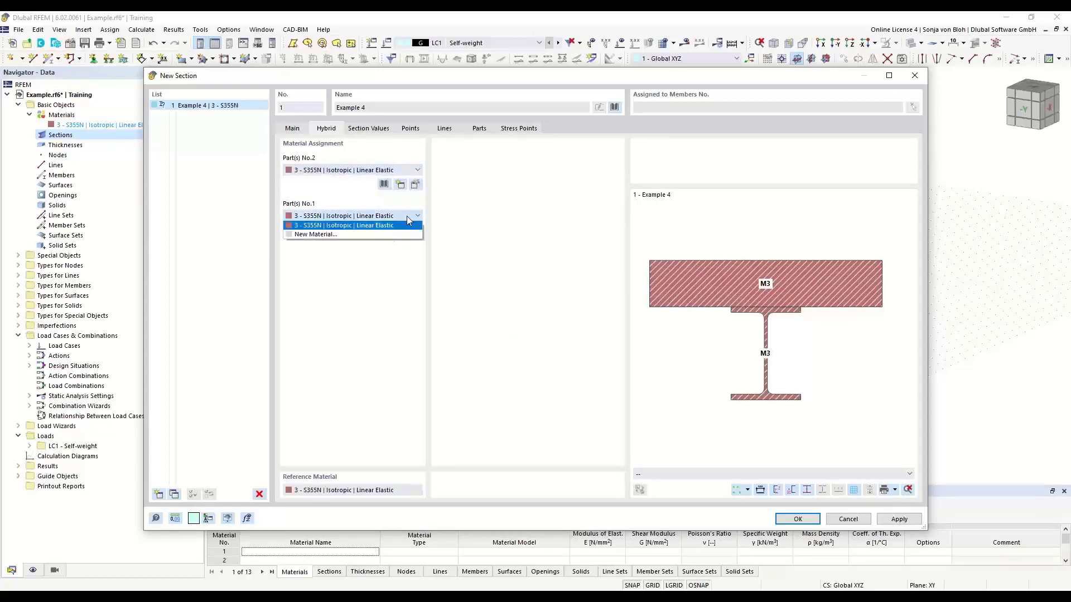
left_click(343, 233)
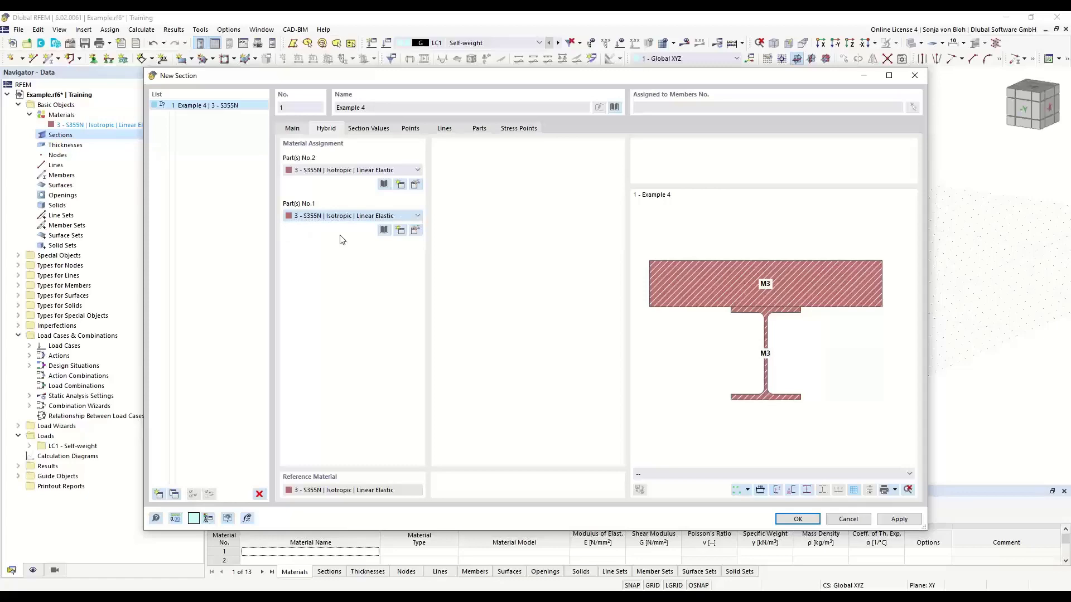
Create a new material Grade S355 from the BS 5950-1:2000 Grade S steel series for part 1, the slab, of the hybrid section
left_click(682, 109)
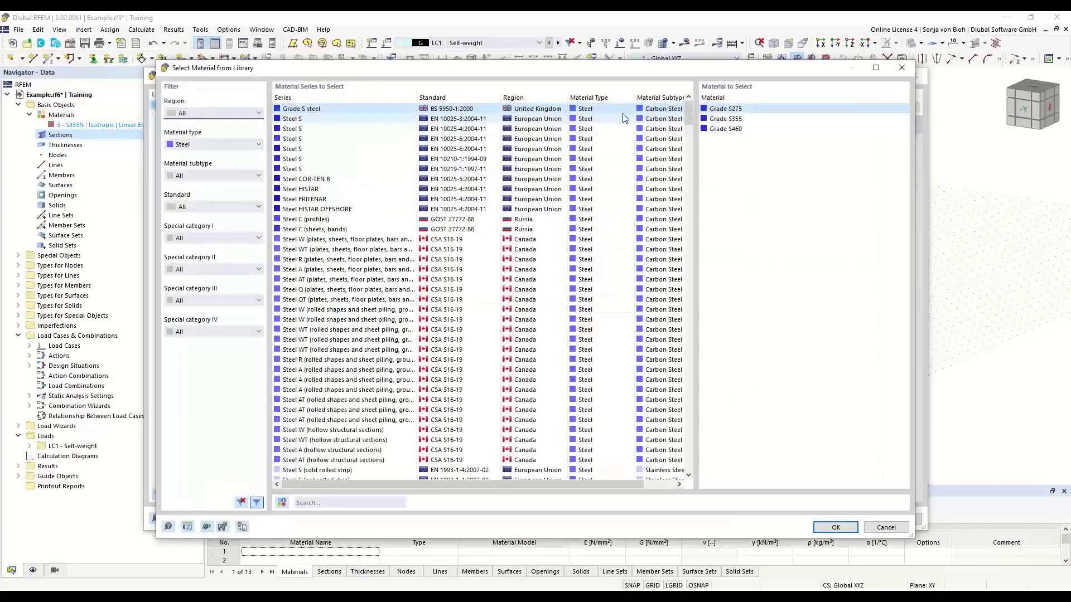
double_click(725, 119)
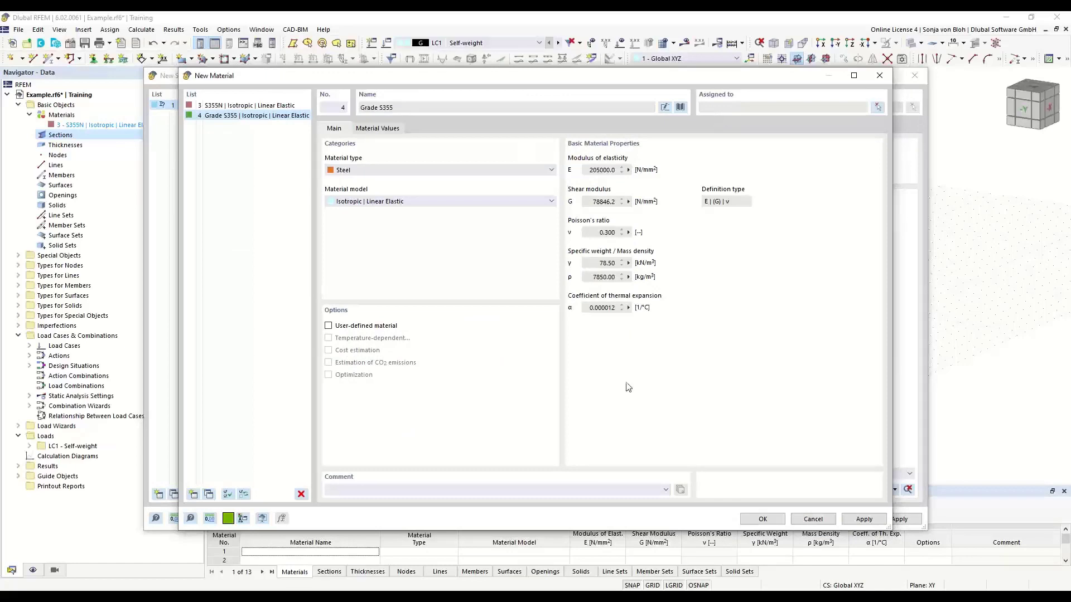
left_click(755, 521)
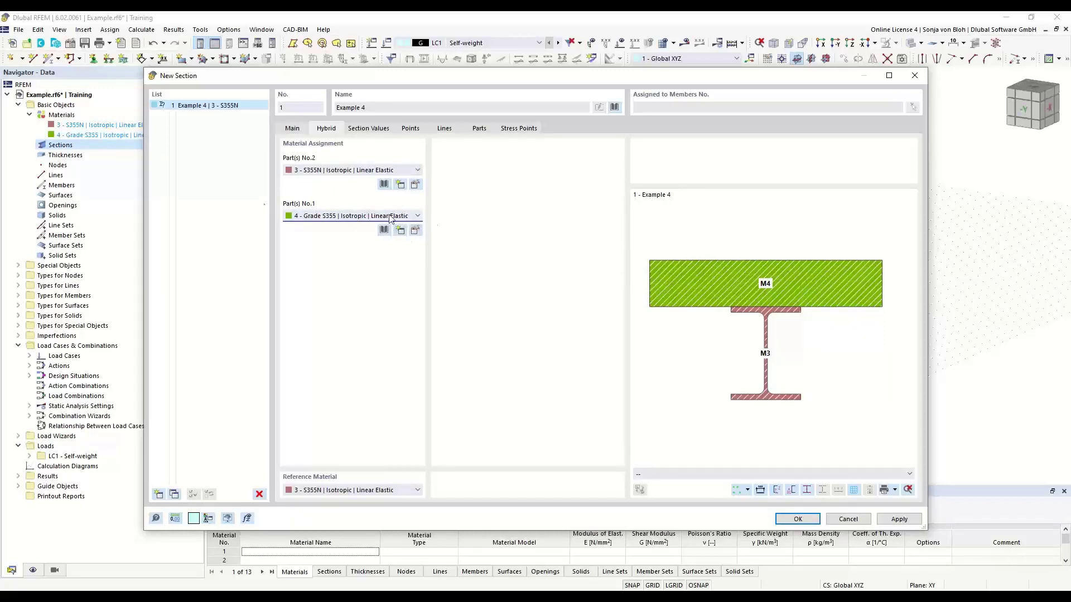
Change part 1's material to concrete C35/45 from the EN 1992-1-1 Concrete C series and save the Example 4 section
left_click(415, 231)
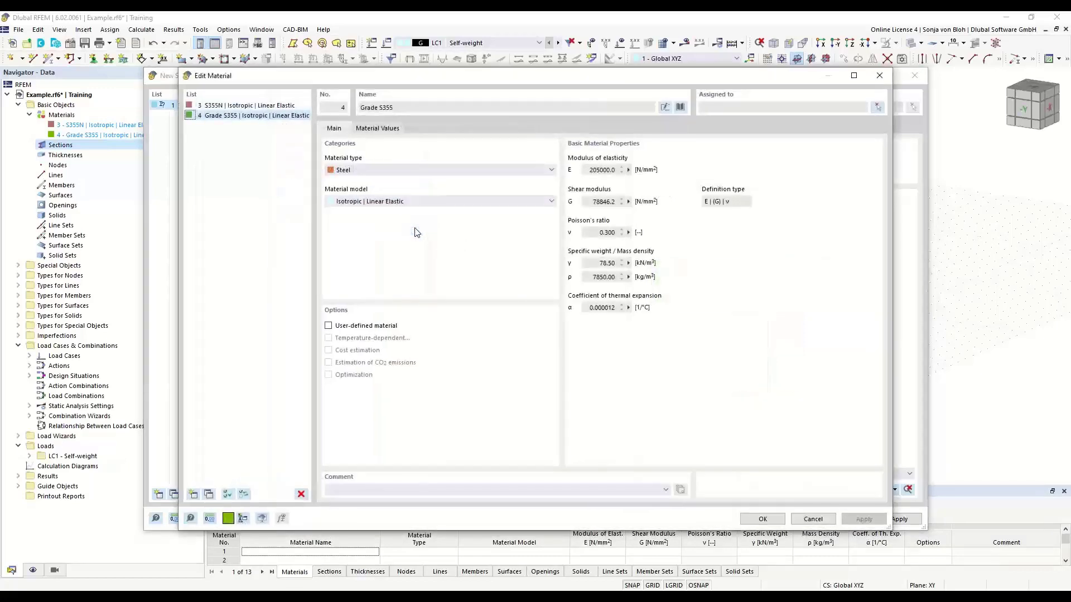
left_click(680, 107)
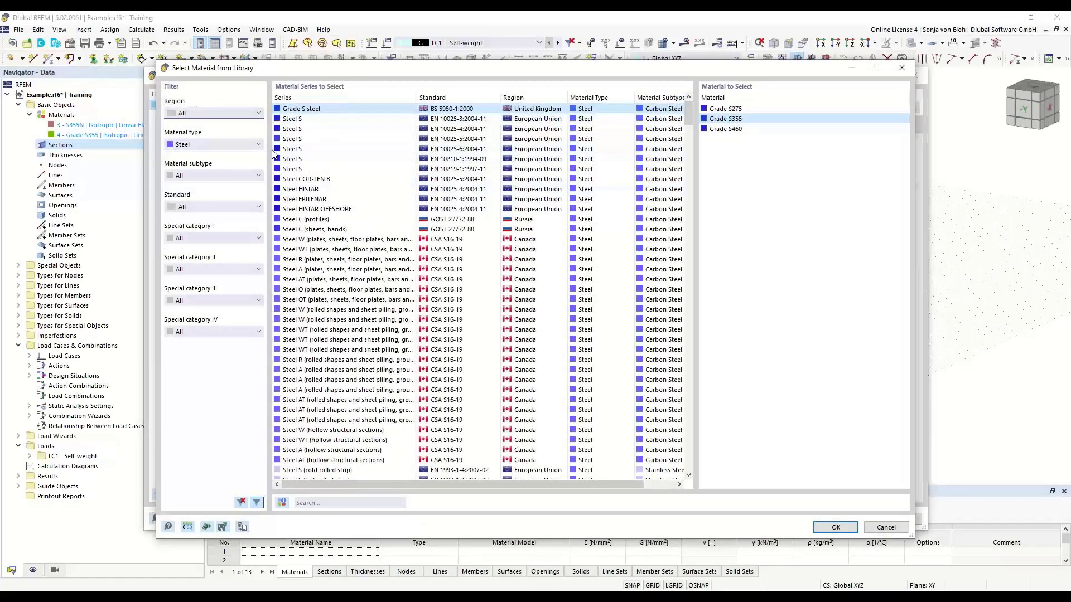
left_click(252, 143)
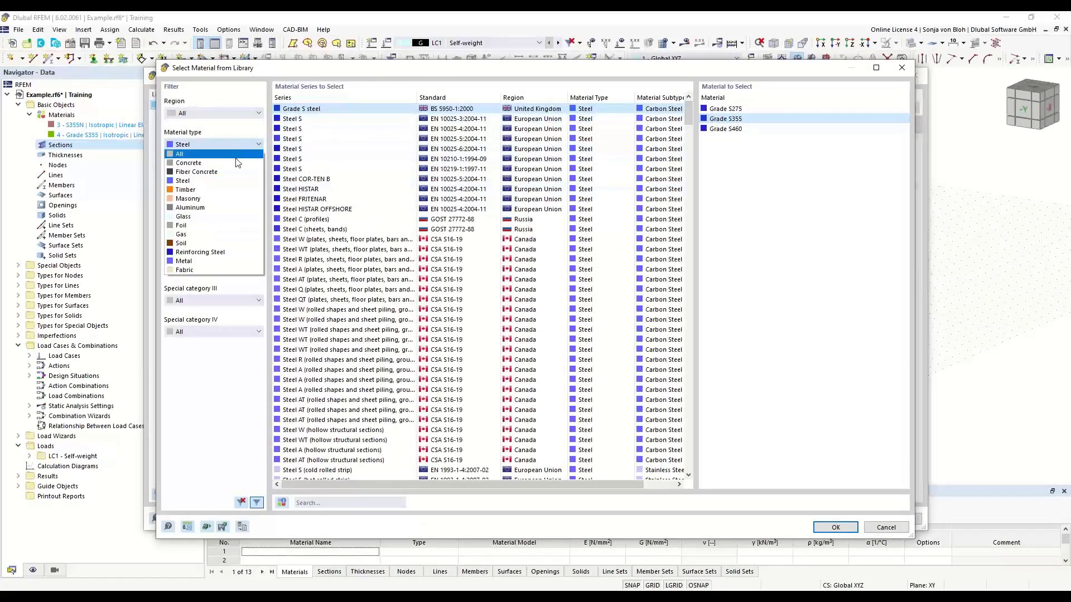
left_click(237, 162)
left_click(716, 161)
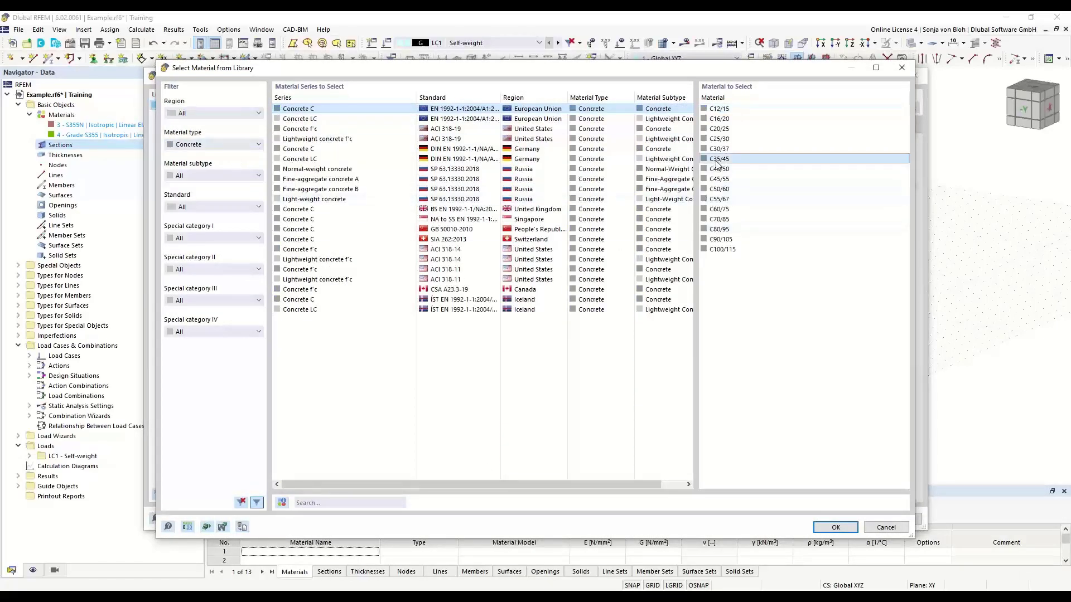
left_click(836, 527)
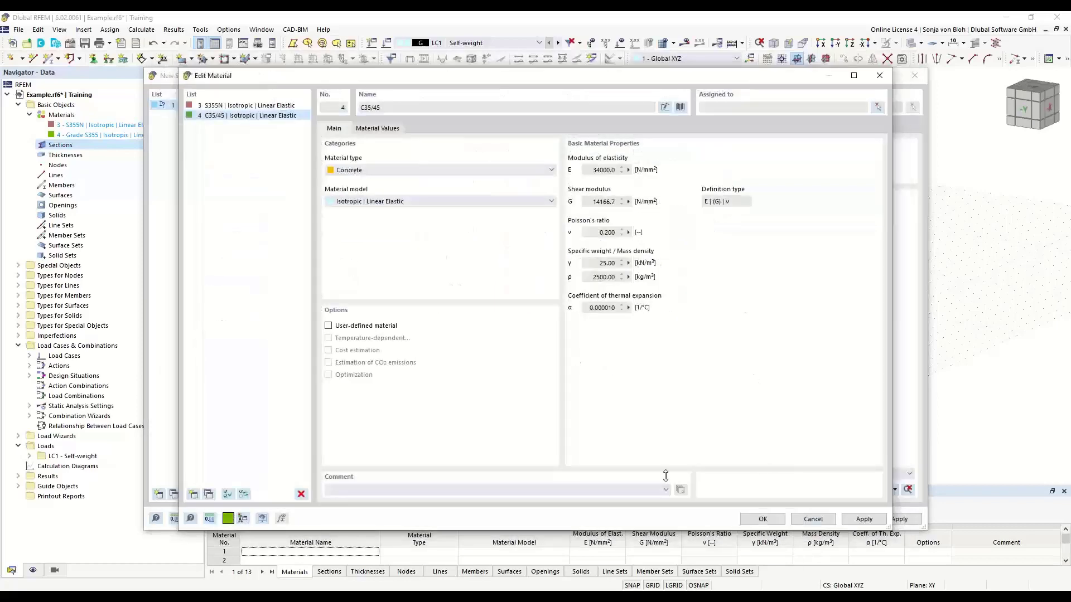
left_click(762, 518)
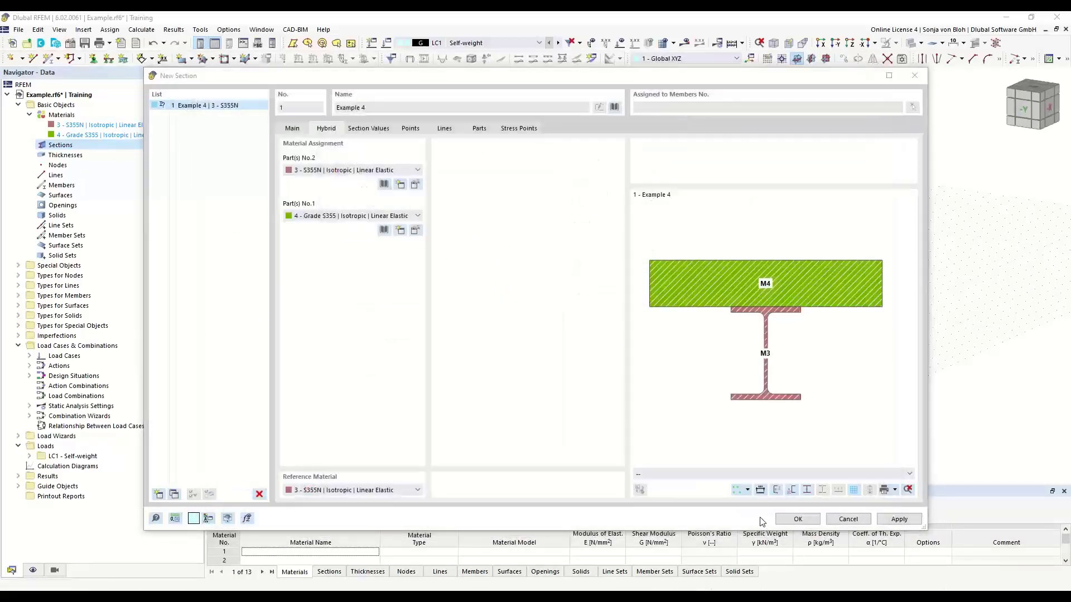
left_click(799, 519)
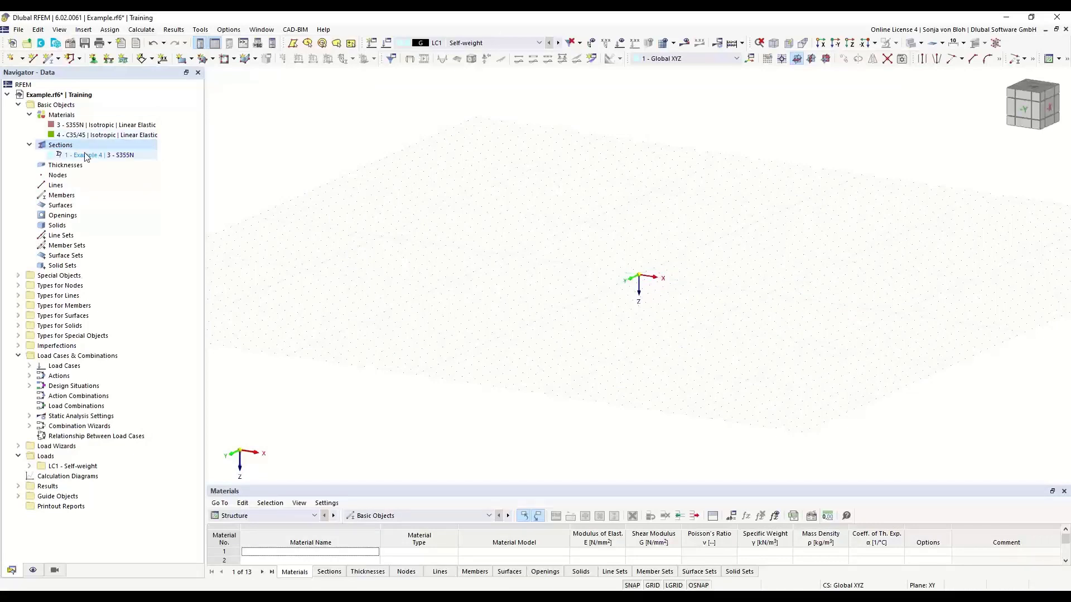
Create a 4 m beam member with the Example 4 section from the origin along the X axis
left_click(50, 60)
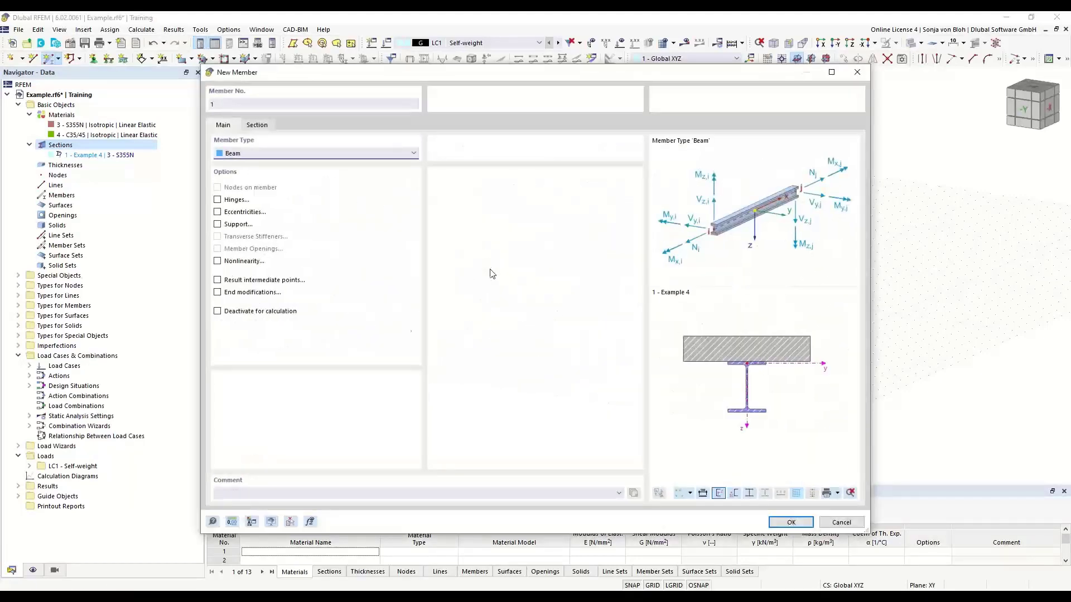
left_click(256, 124)
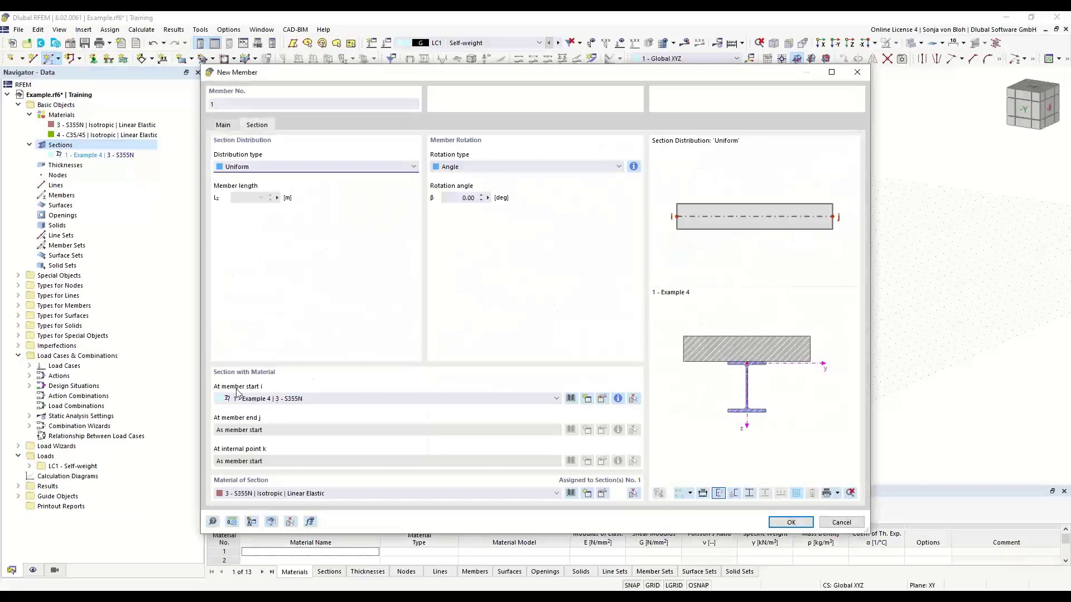
left_click(790, 522)
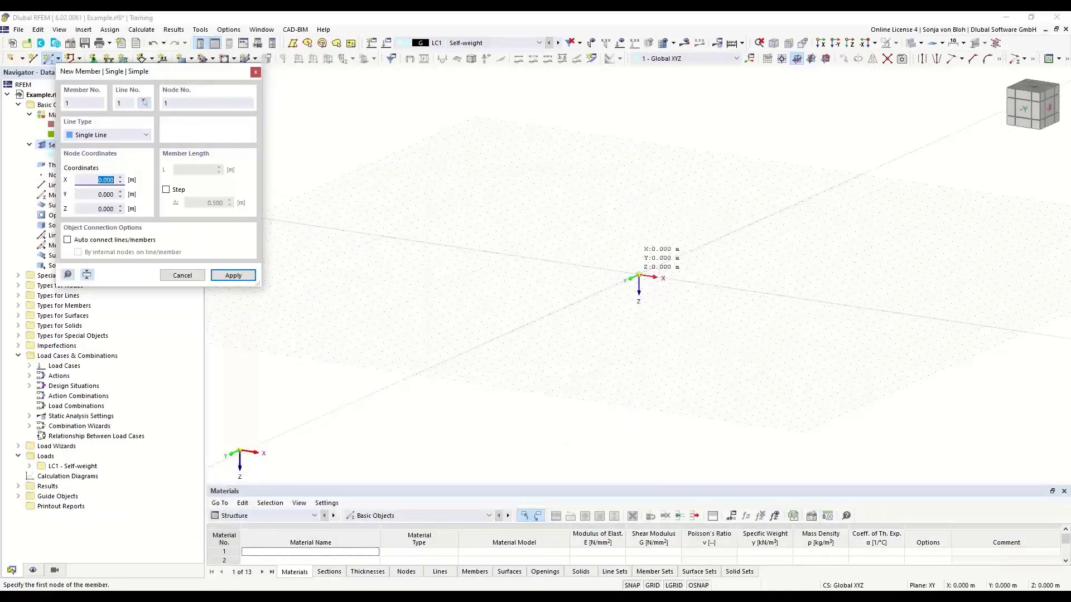
left_click(640, 278)
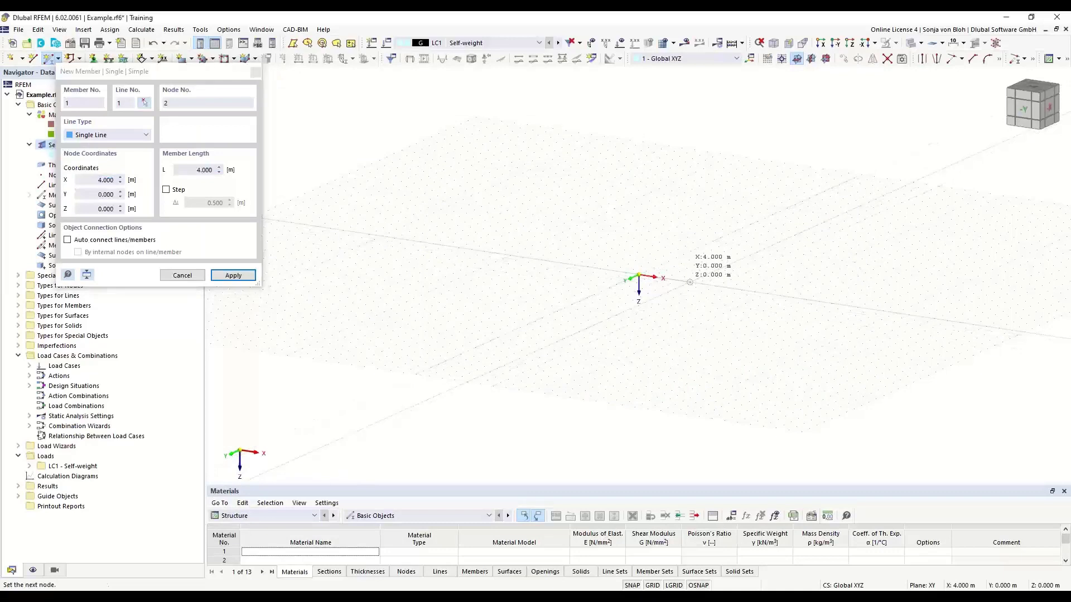
left_click(692, 286)
scroll(698, 284, "up", 5)
key("Escape")
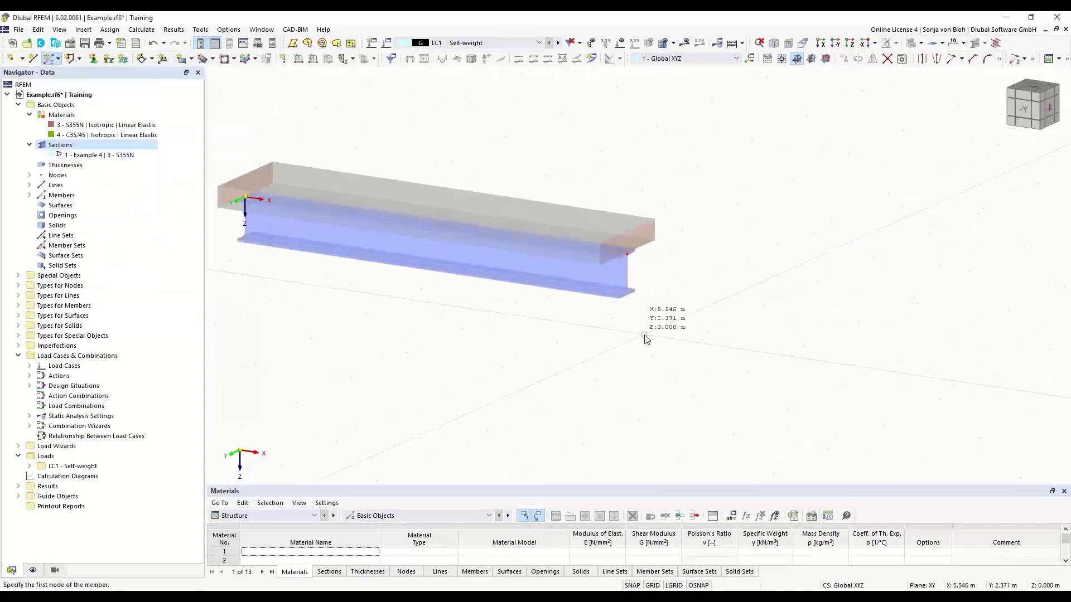
middle_click_drag(684, 380, 607, 376, "ctrl")
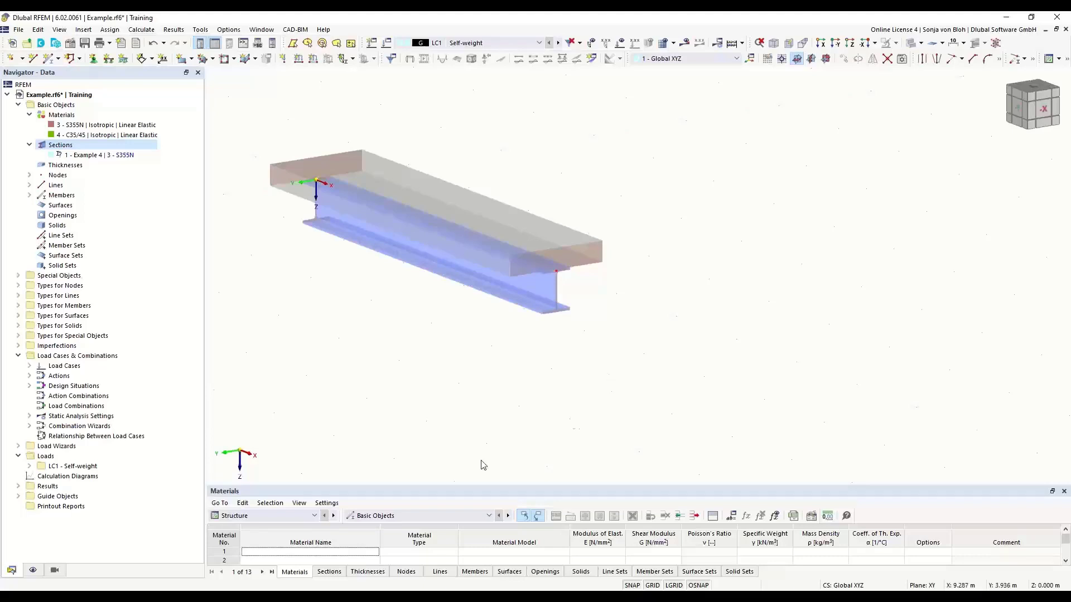
Switch to the browser with the Dlubal website and open its Knowledge Base, followed by the Frequently Asked Questions page
left_click(130, 585)
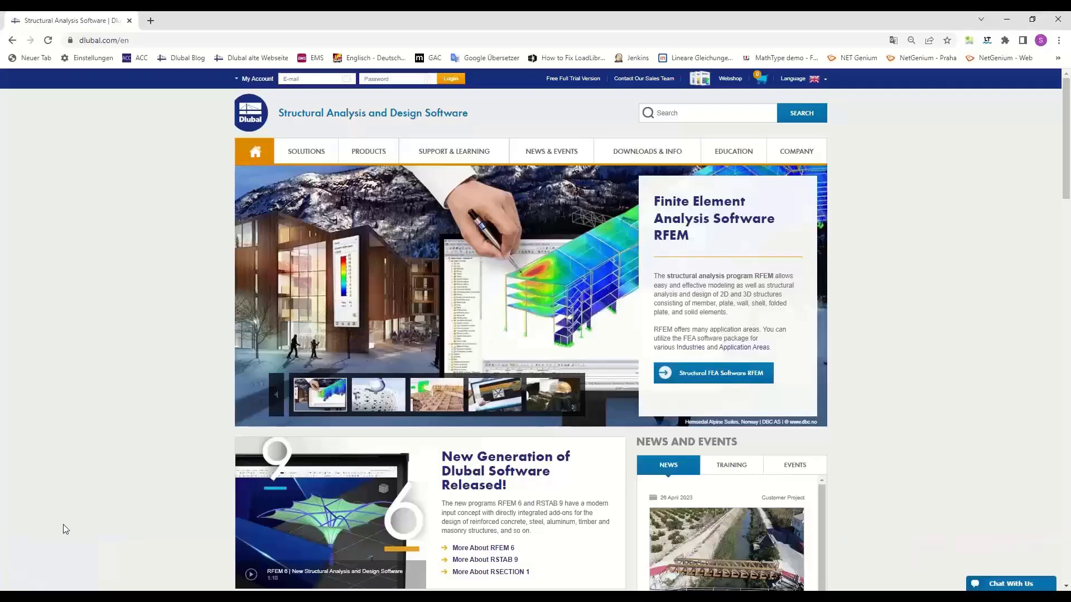
left_click(65, 543)
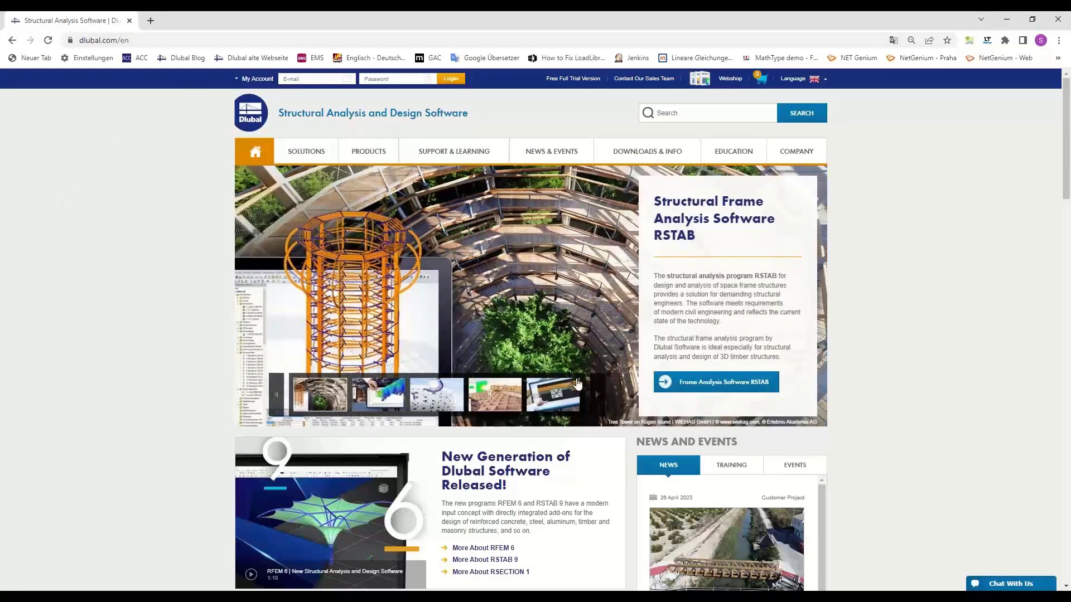
mouse_move(732, 160)
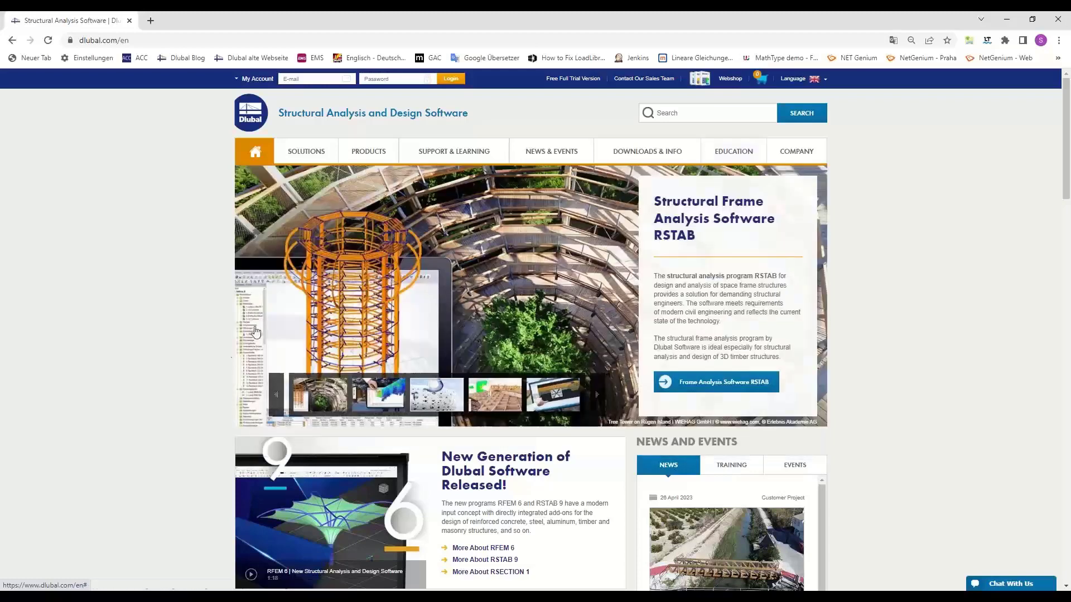
mouse_move(801, 154)
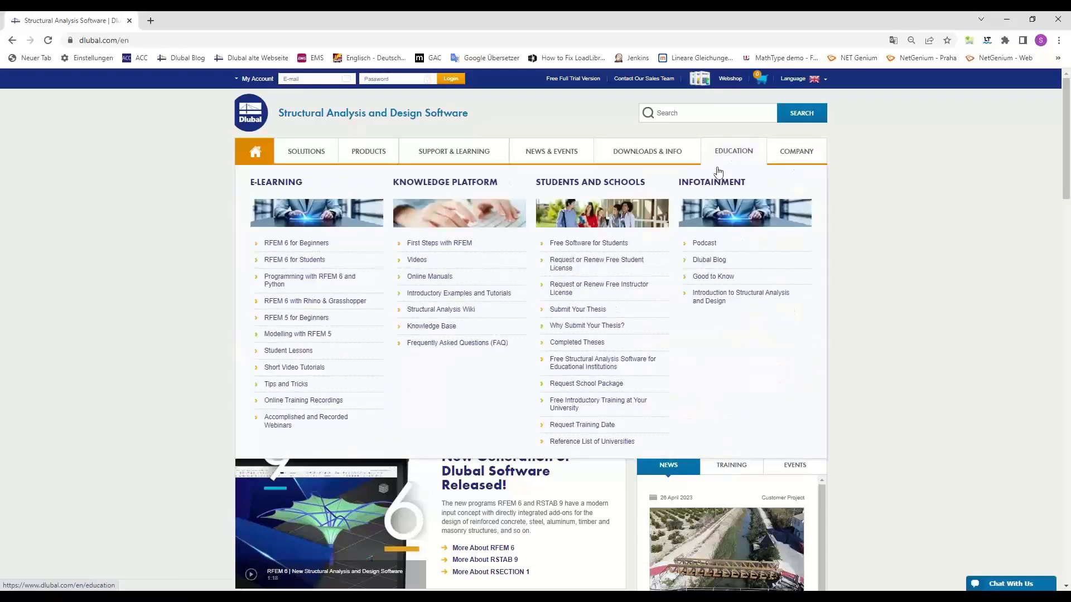
left_click(445, 328)
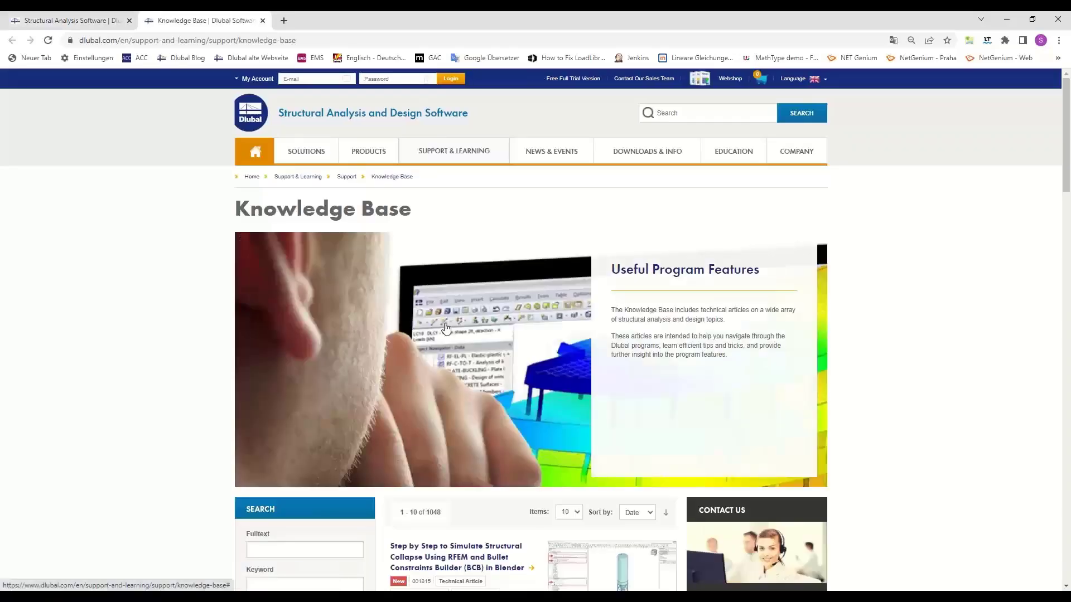
mouse_move(470, 159)
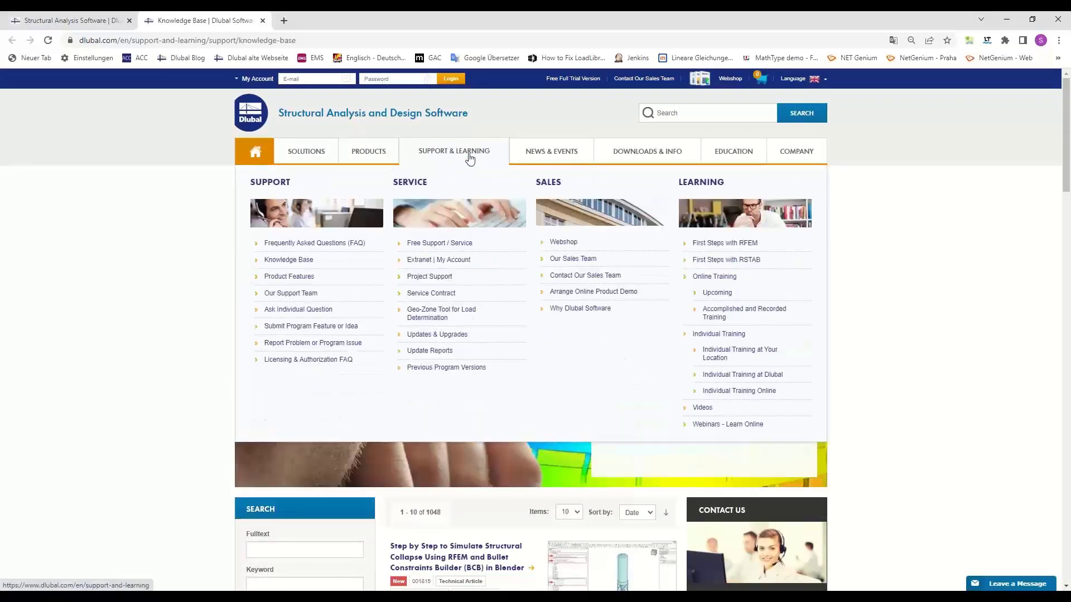
left_click(312, 249)
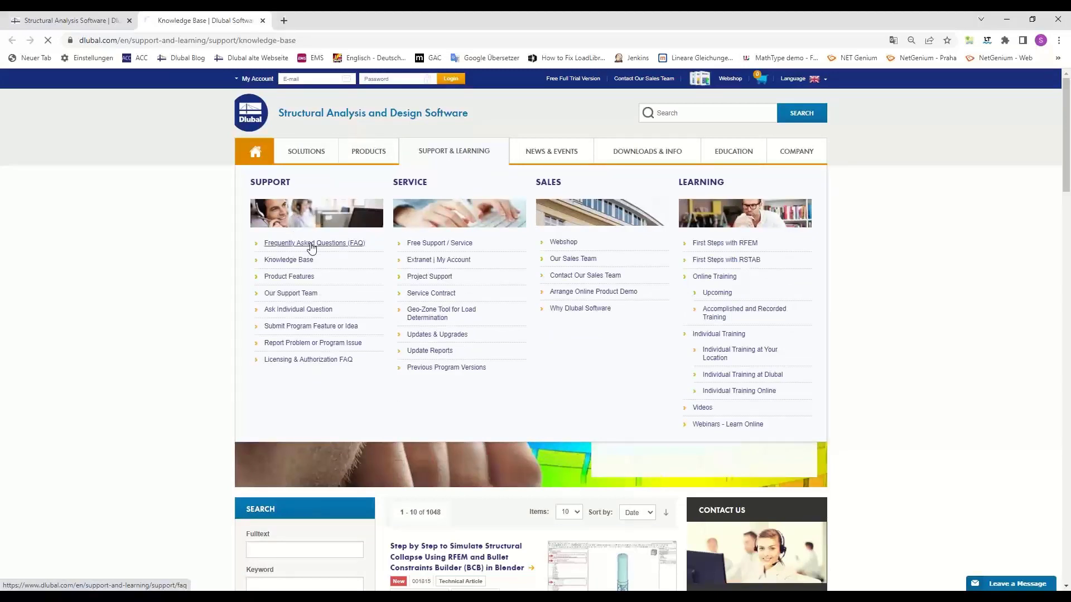